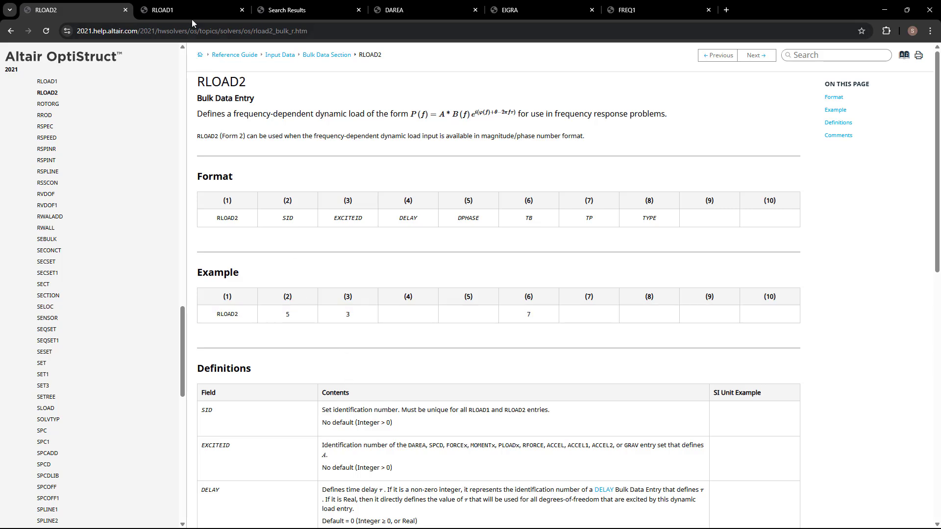
Read the RLOAD1 reference page's description, covering its dynamic load equation and the real/imaginary number format.
left_click(183, 10)
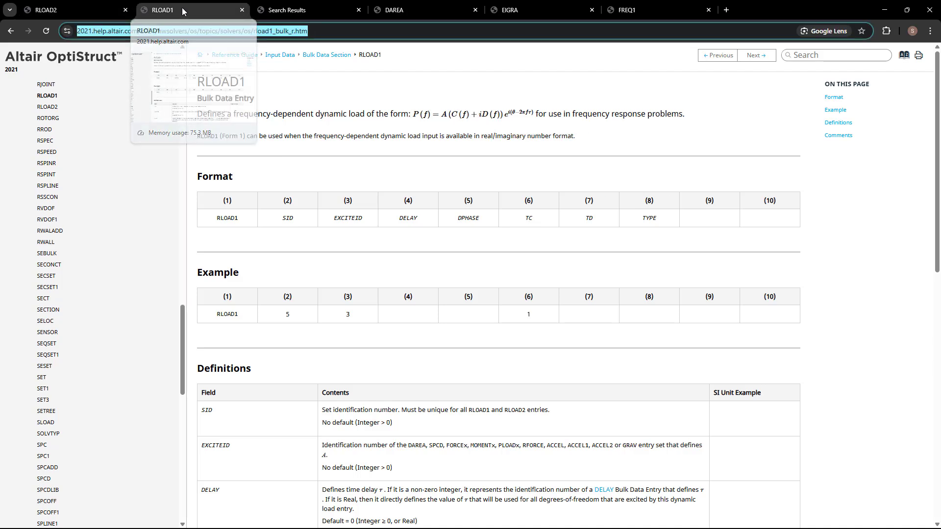
left_click_drag(197, 82, 255, 89)
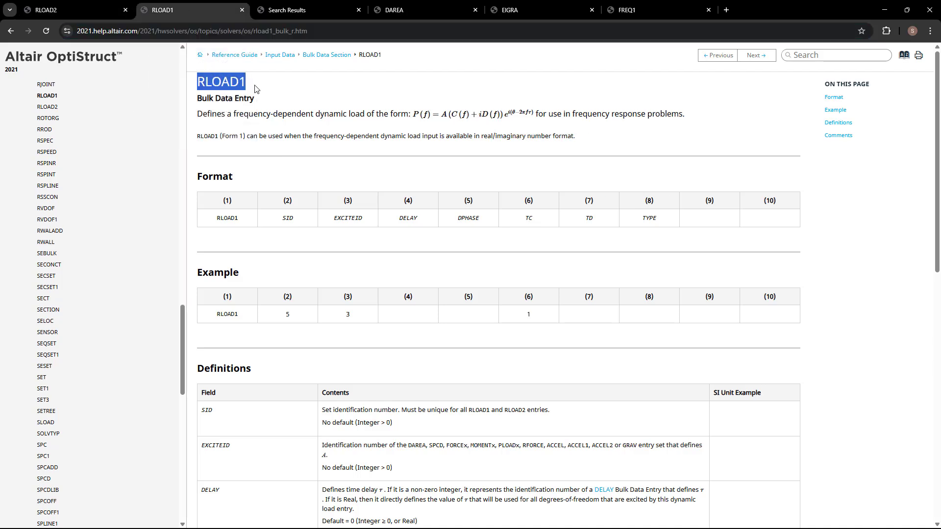
left_click(231, 126)
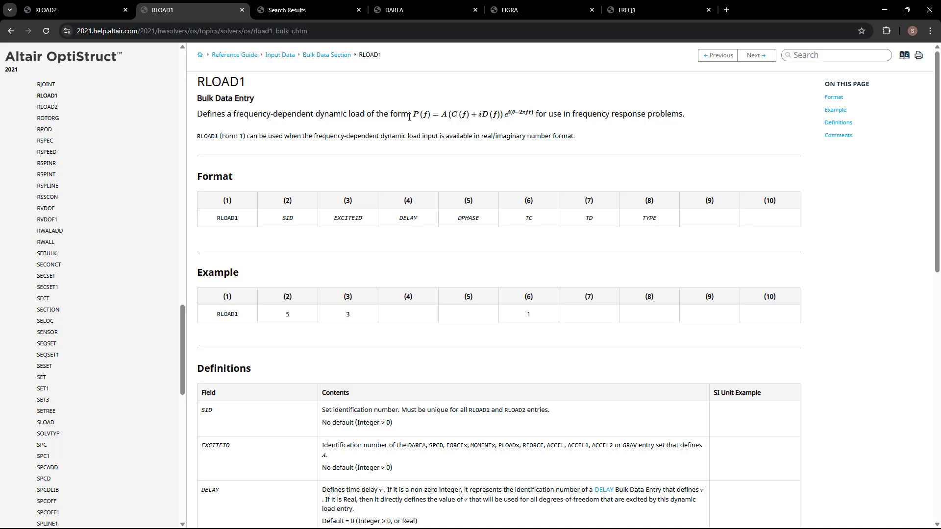
left_click_drag(409, 116, 693, 122)
left_click(575, 119)
left_click(222, 93)
left_click_drag(200, 83, 253, 86)
left_click(208, 145)
left_click_drag(199, 137, 251, 135)
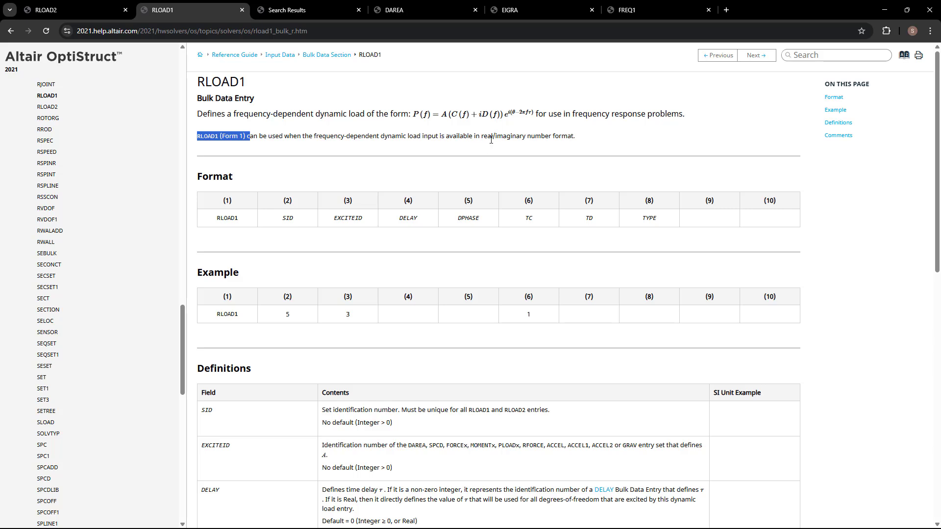
left_click(549, 139)
left_click_drag(483, 138, 584, 140)
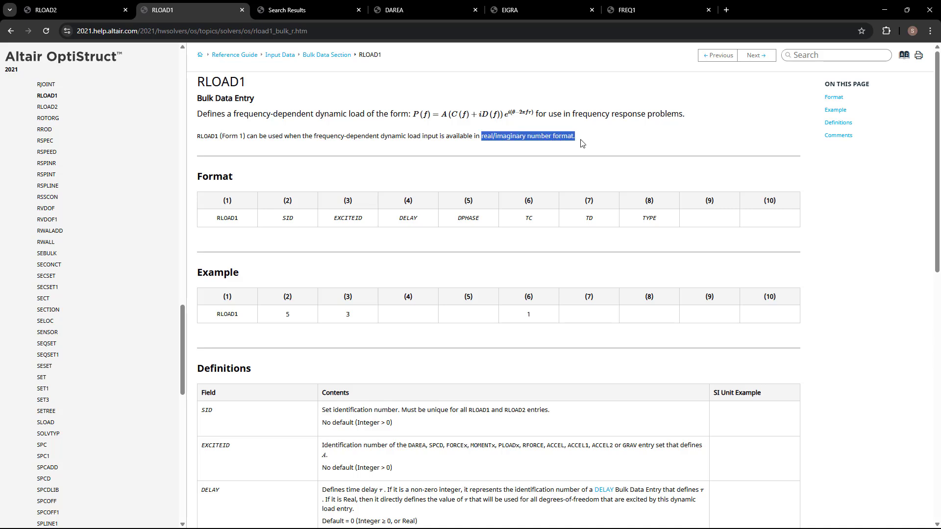
left_click(467, 135)
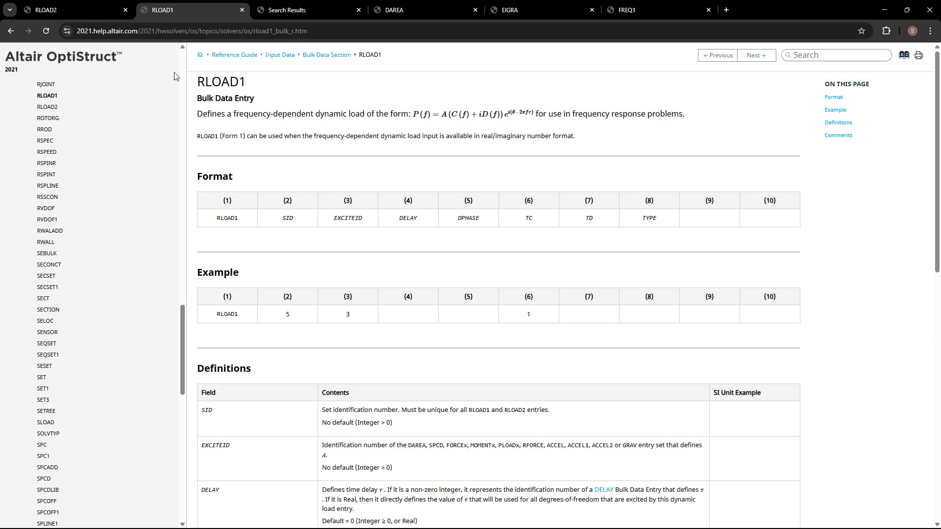
Read the RLOAD2 reference page's description of Form 2 and its magnitude/phase number format.
left_click(91, 16)
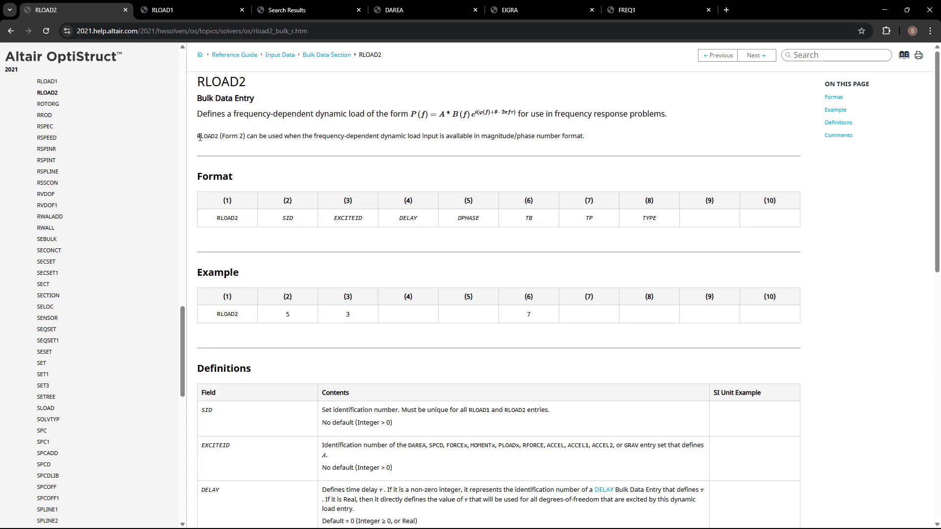
left_click_drag(199, 138, 497, 146)
left_click(461, 160)
left_click_drag(481, 136, 516, 140)
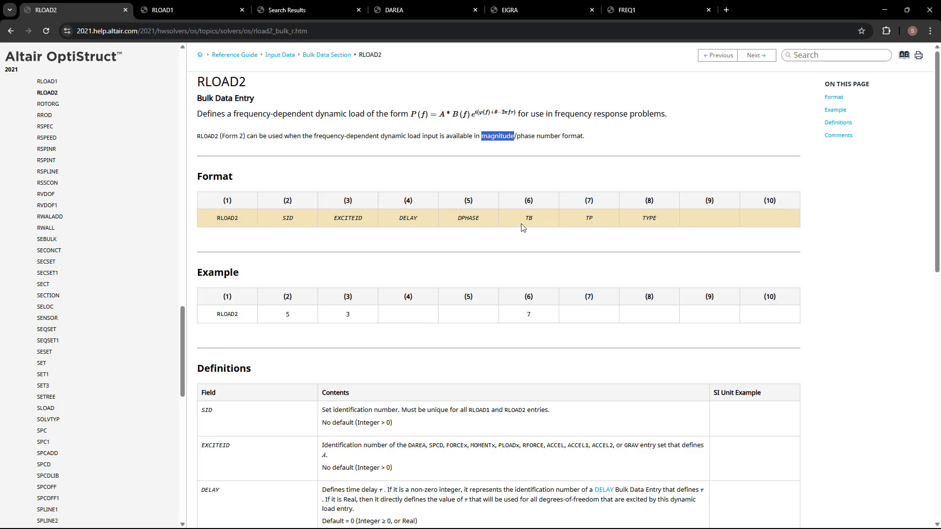
left_click(526, 136)
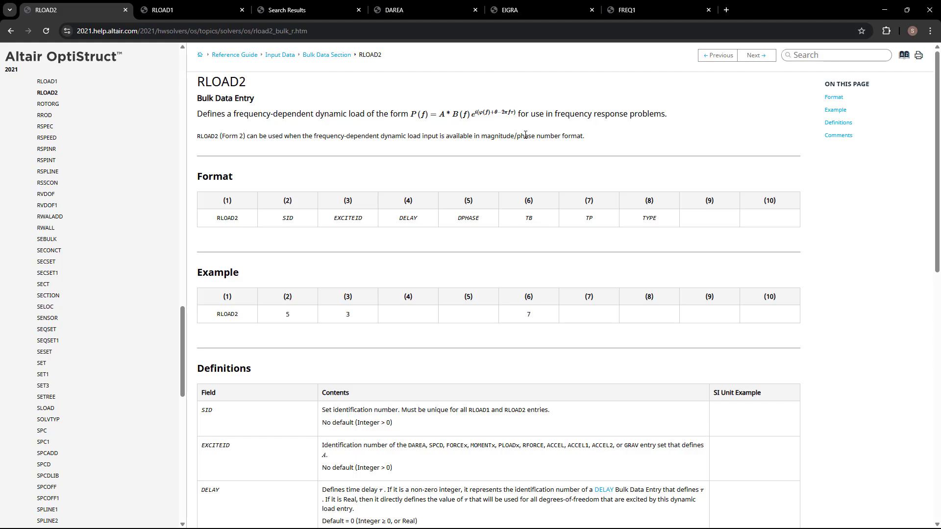
Look through the RLOAD2 format table, example and field definitions.
scroll(526, 135, "down", 2)
scroll(510, 162, "up", 1)
scroll(421, 304, "down", 1)
scroll(402, 343, "up", 1)
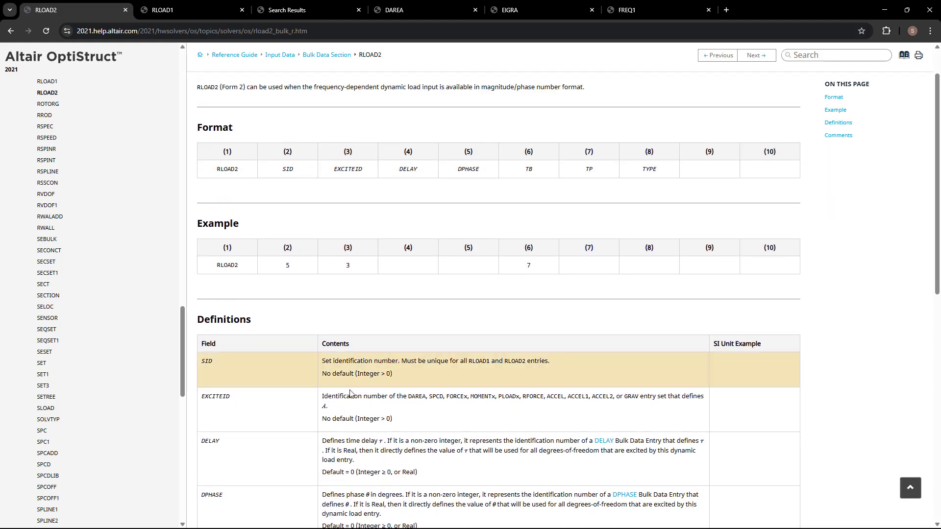
scroll(266, 441, "down", 2)
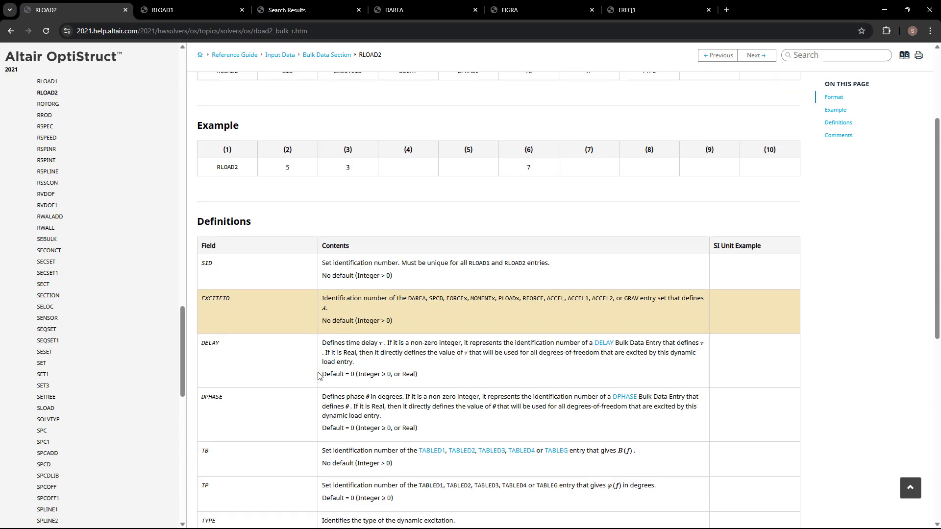
scroll(319, 376, "down", 1)
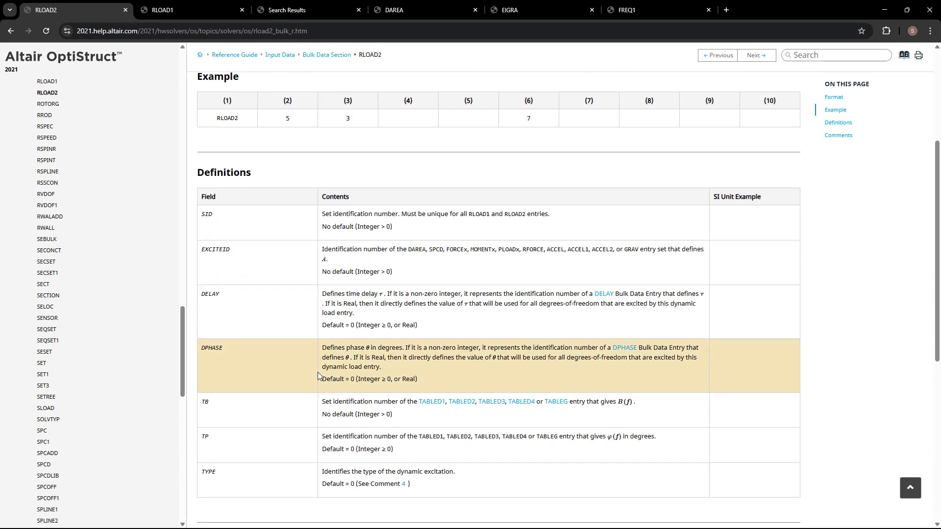
scroll(318, 376, "up", 3)
scroll(319, 376, "down", 2)
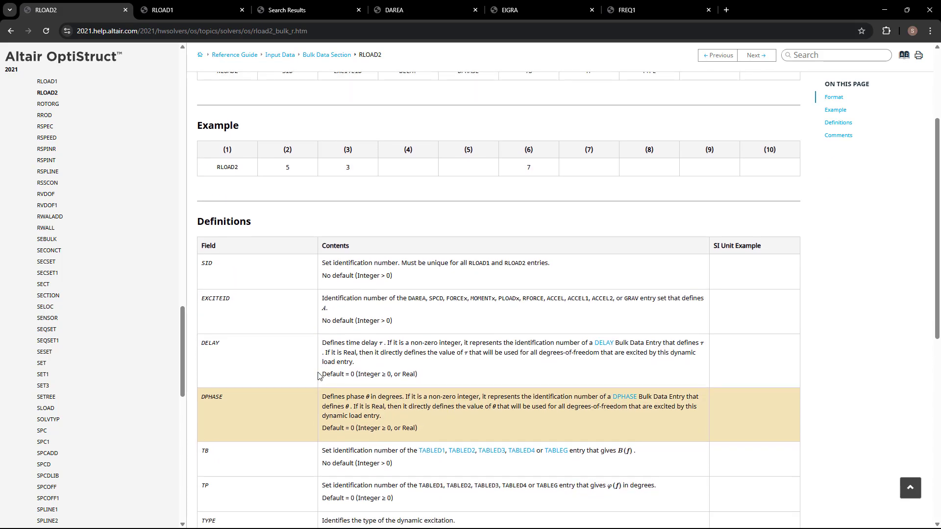
scroll(319, 376, "up", 2)
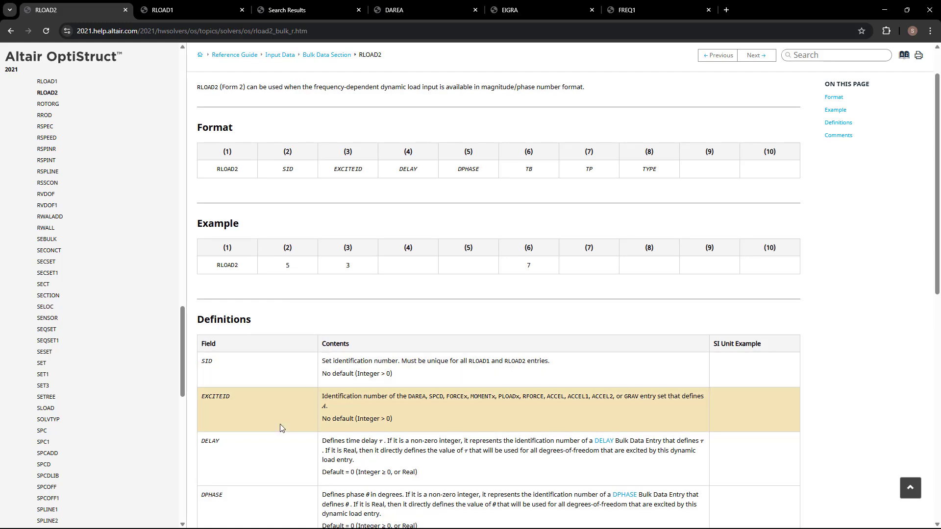
scroll(277, 418, "down", 3)
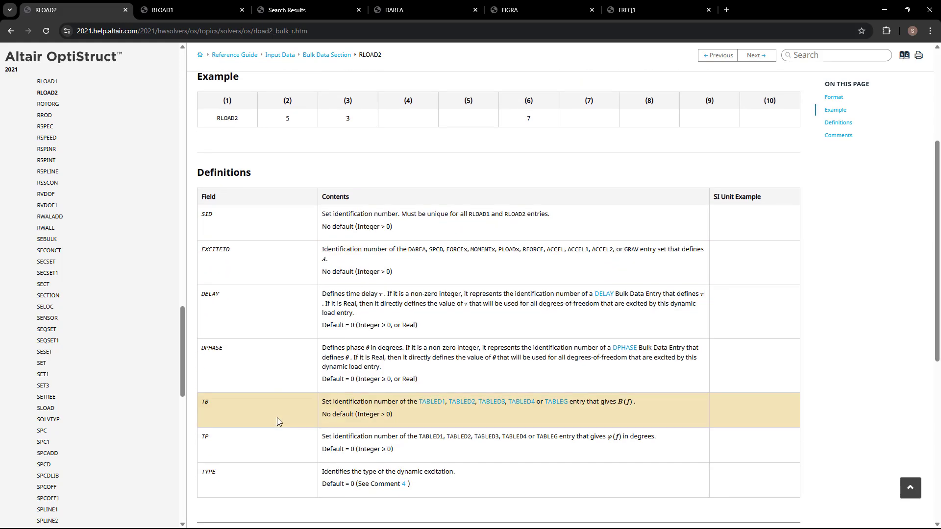
Examine the DELAY and DPHASE field definitions of RLOAD2 for how time delay and phase are defined.
left_click_drag(346, 327, 346, 314)
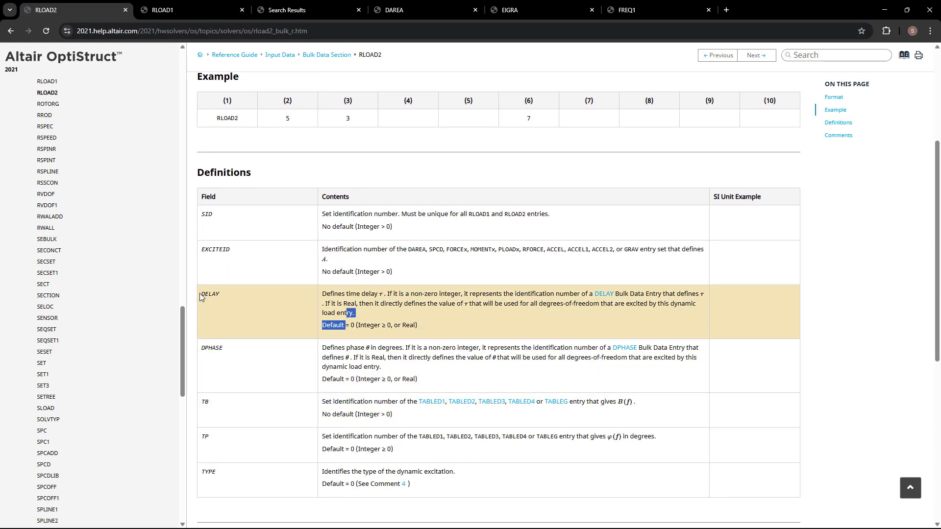
left_click_drag(200, 295, 223, 295)
left_click(323, 297)
left_click_drag(322, 295, 388, 297)
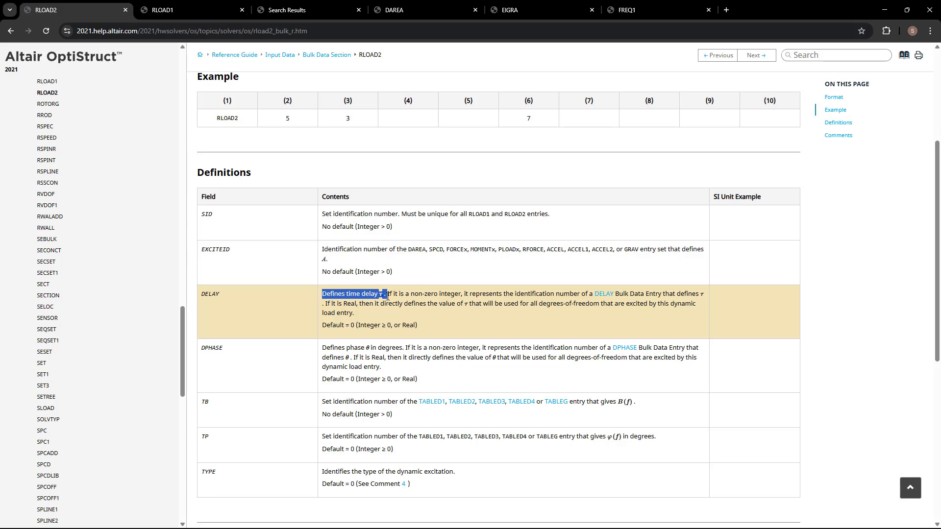
left_click(305, 312)
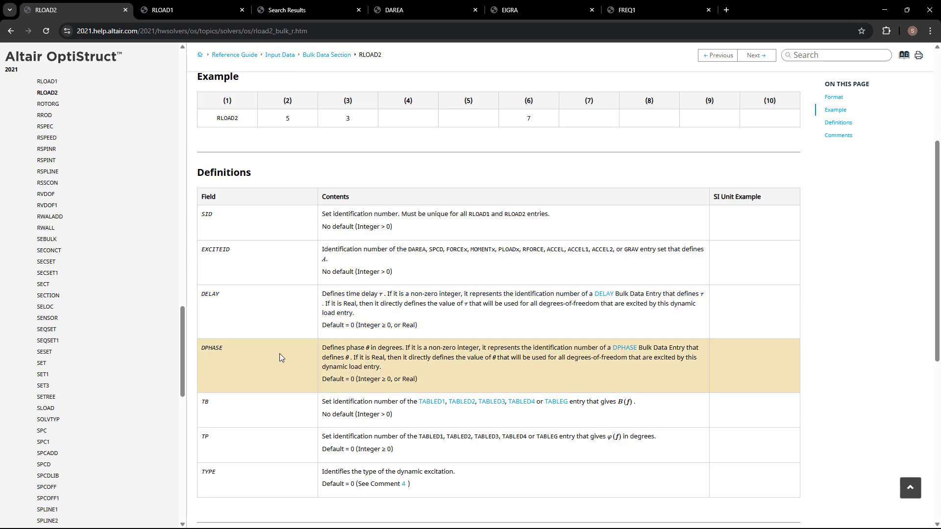
left_click_drag(326, 348, 407, 350)
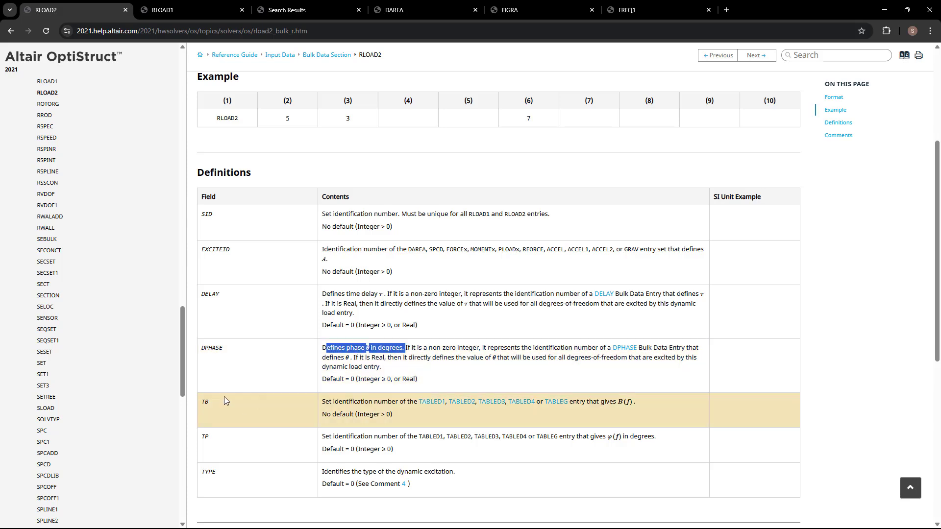
Examine the TB field definition of RLOAD2 and its reference to the TABLED1 entry.
left_click(216, 401)
left_click_drag(203, 402, 266, 402)
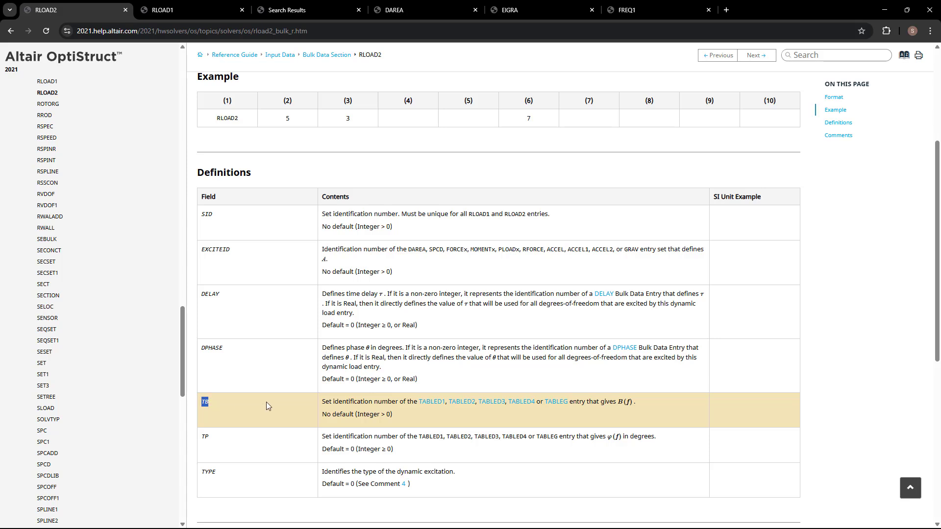
left_click_drag(322, 407, 447, 403)
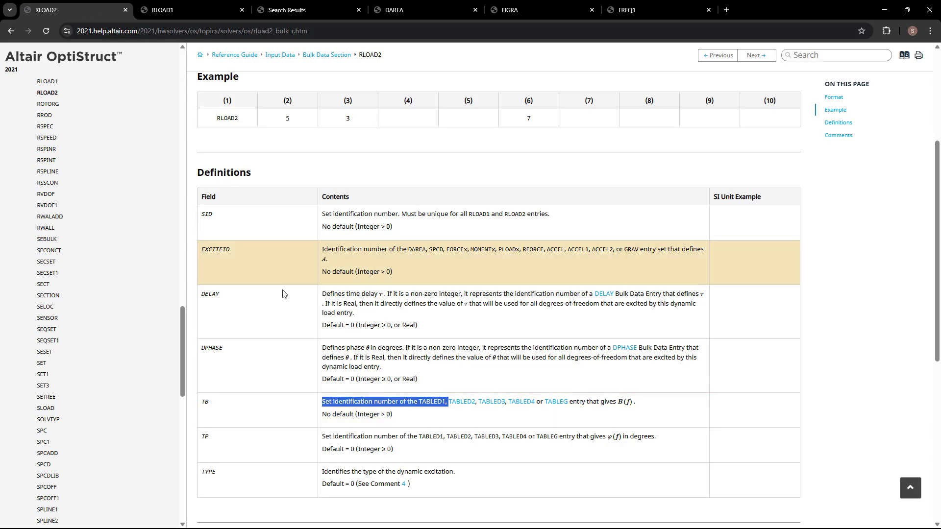
left_click(281, 399)
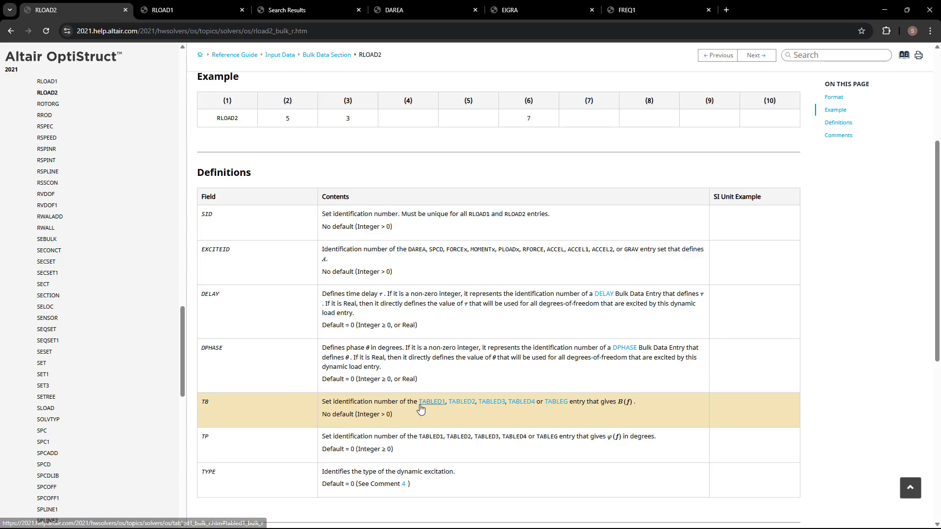
left_click_drag(417, 401, 450, 402)
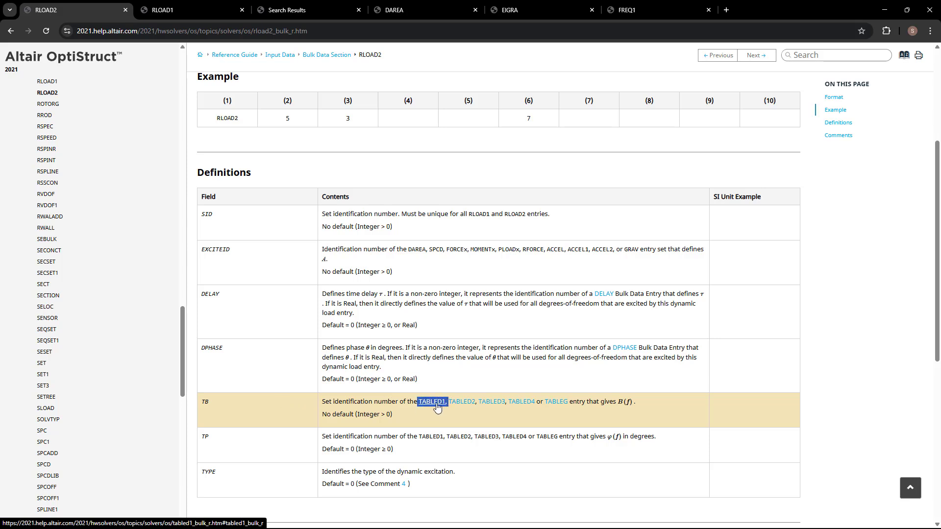
left_click(339, 410)
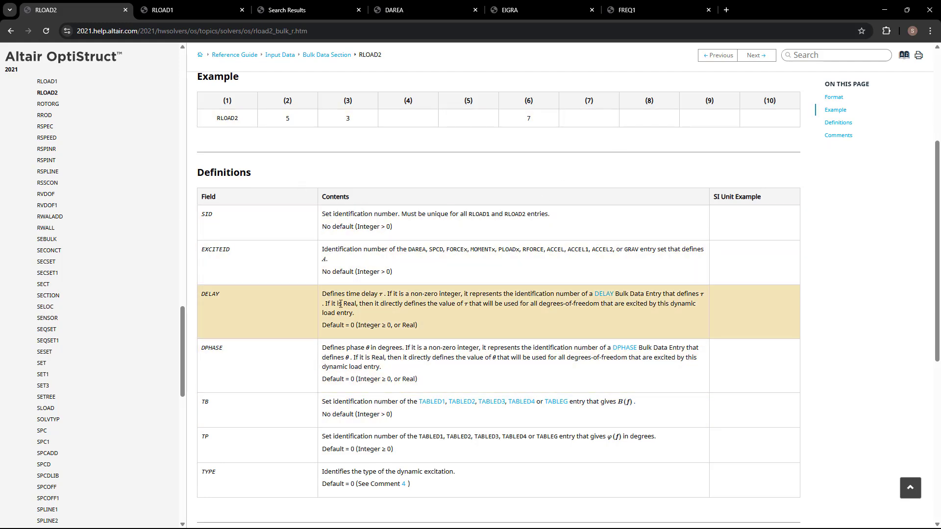
scroll(355, 313, "down", 2)
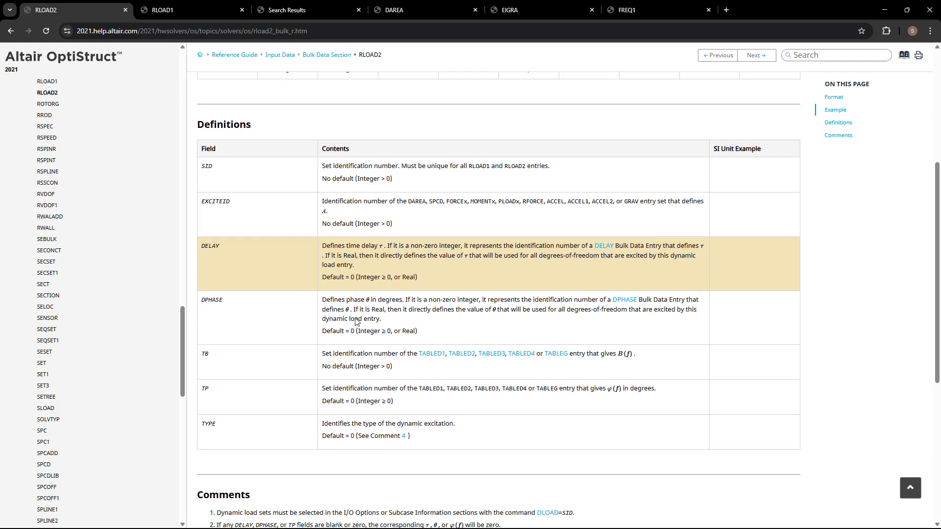
scroll(354, 303, "up", 1)
scroll(371, 232, "up", 5)
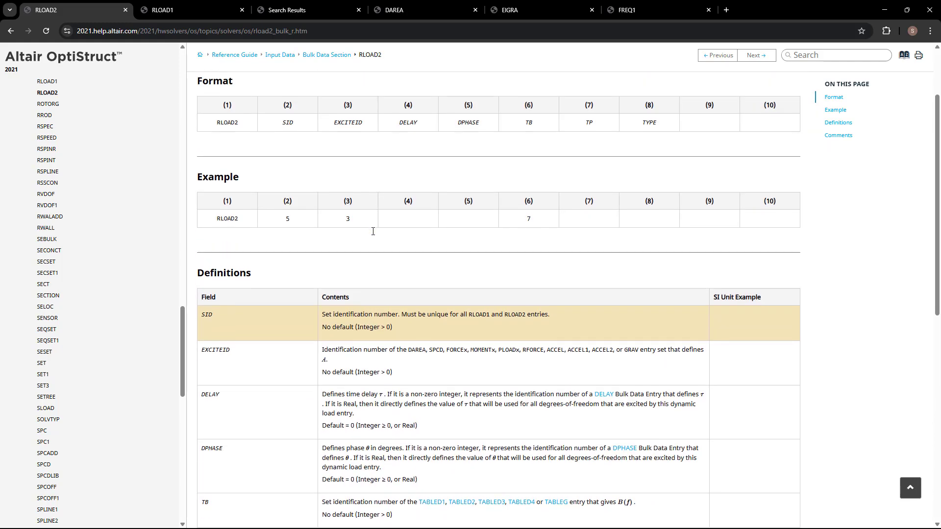
scroll(372, 235, "down", 2)
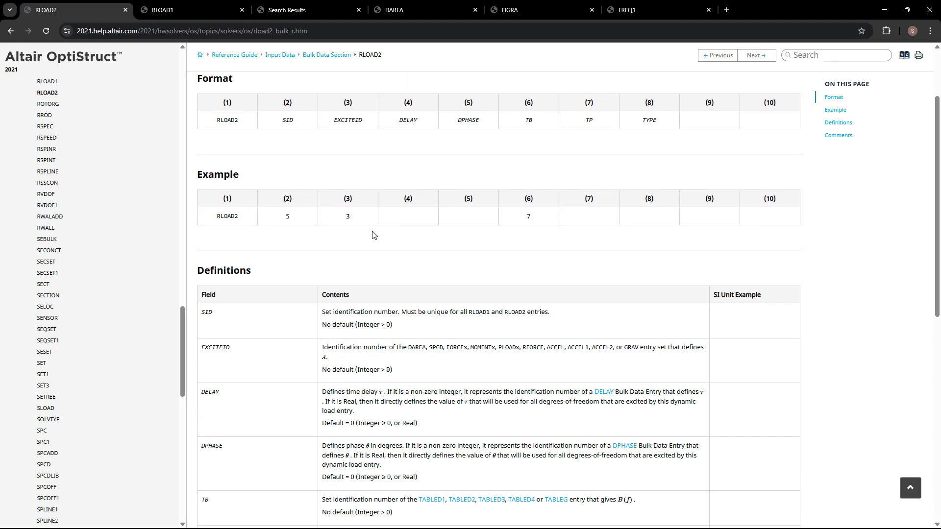
scroll(373, 235, "up", 2)
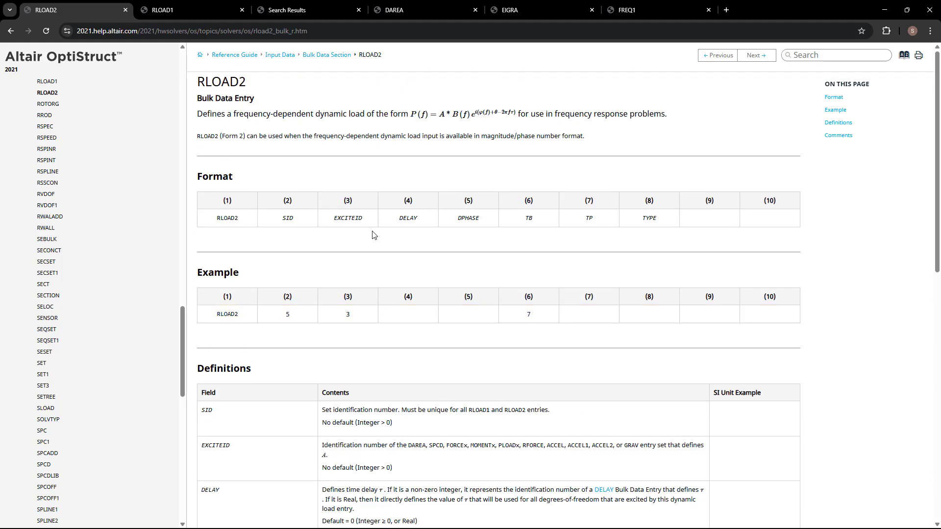
Read the DAREA reference page's description, its use with the RLOAD and TLOAD entries, and its field definitions.
left_click(402, 12)
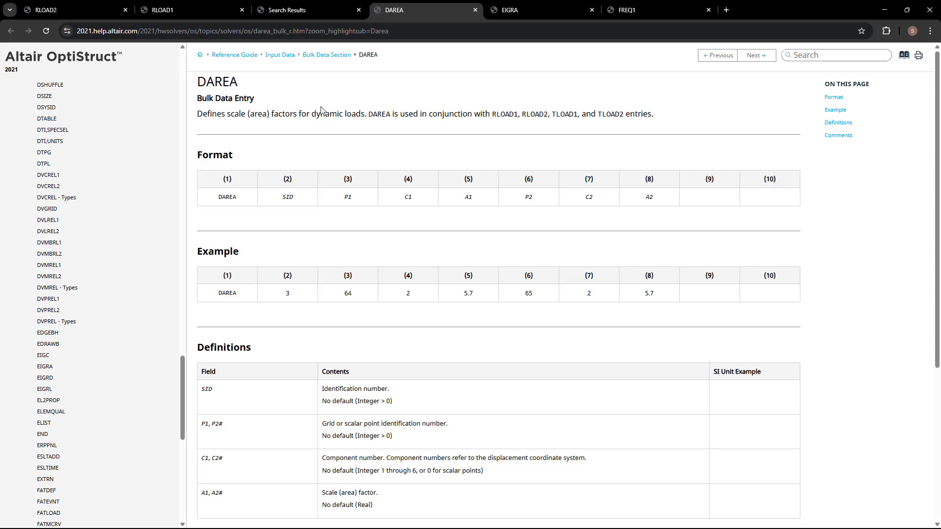
left_click_drag(205, 118, 321, 115)
left_click(220, 116)
left_click_drag(198, 115, 369, 112)
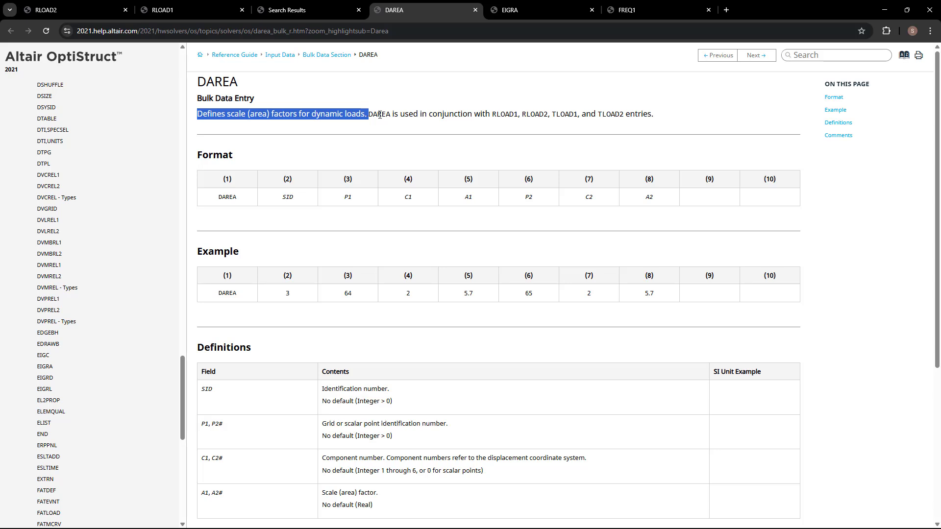
left_click(371, 116)
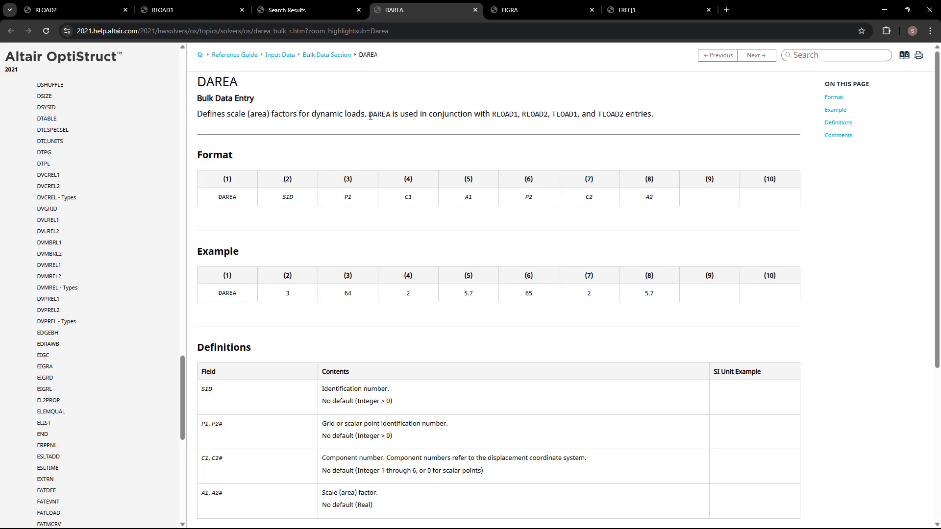
left_click_drag(370, 115, 631, 120)
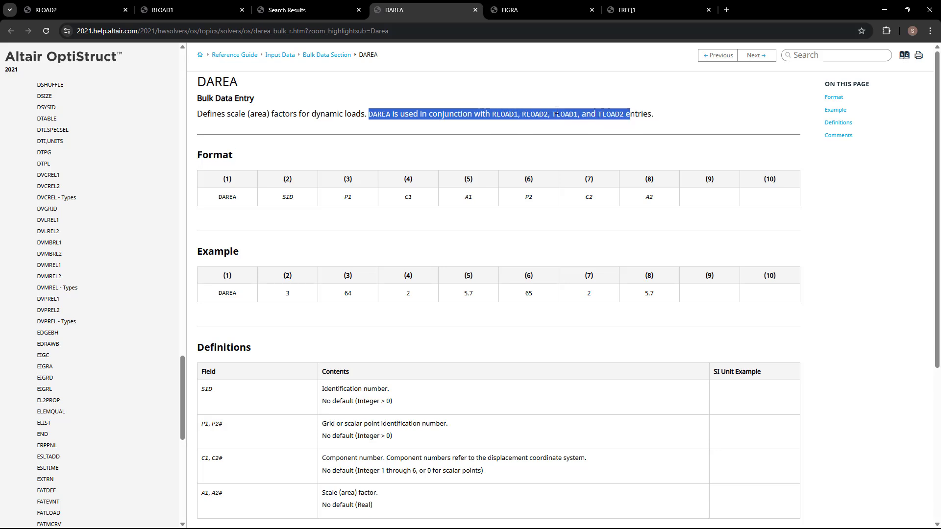
left_click(501, 114)
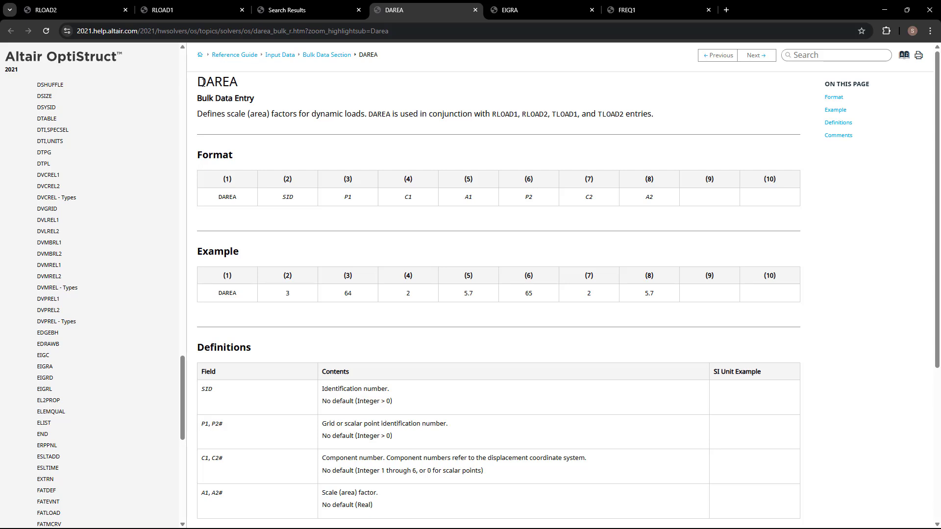
left_click_drag(201, 83, 245, 85)
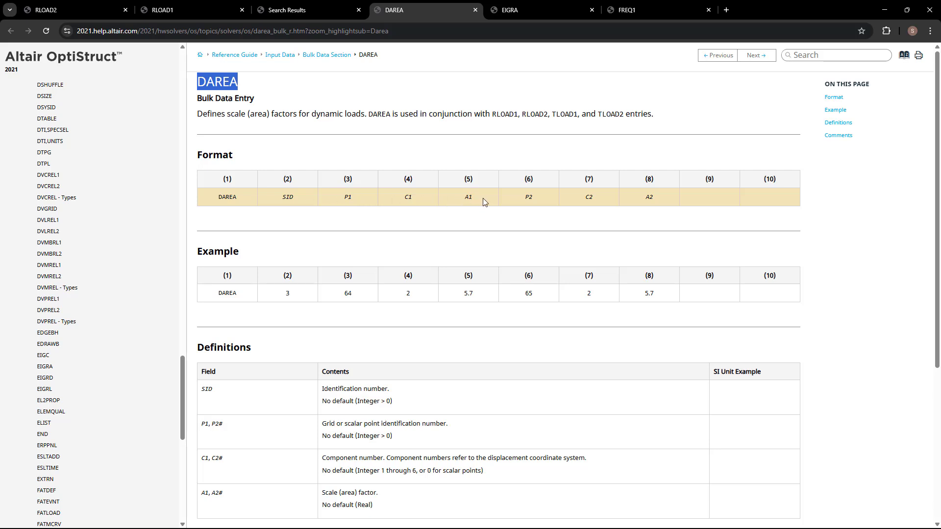
scroll(474, 201, "down", 3)
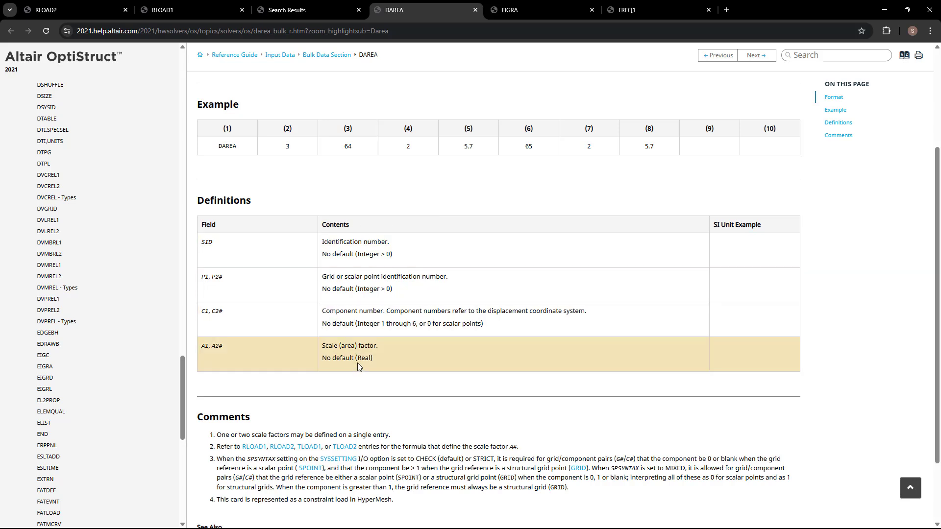
Examine the DAREA definitions of the component number (C1, C2) and the grid point number (P1, P2).
scroll(346, 322, "up", 2)
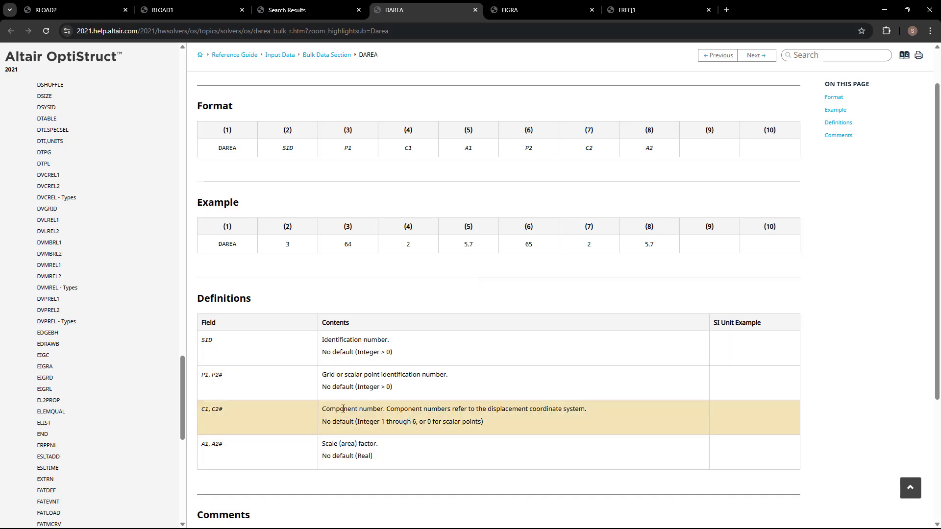
left_click_drag(335, 410, 580, 411)
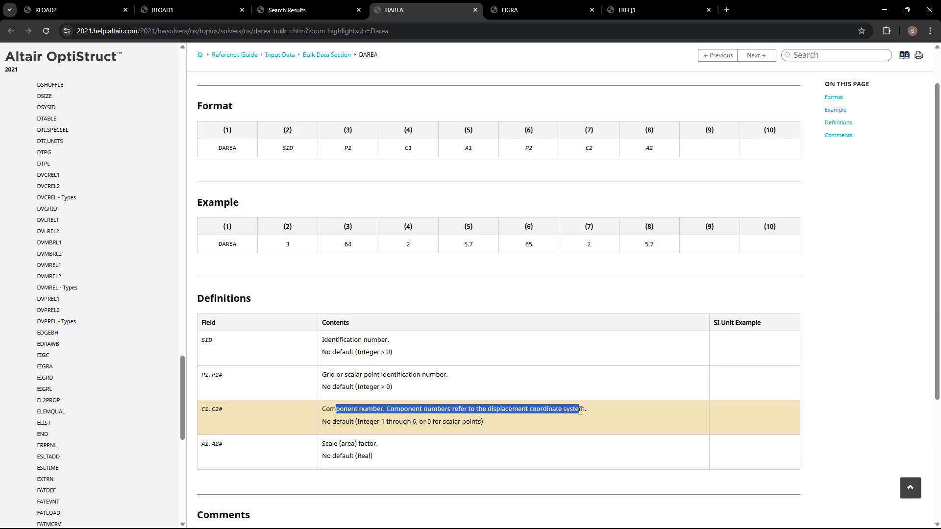
left_click(336, 377)
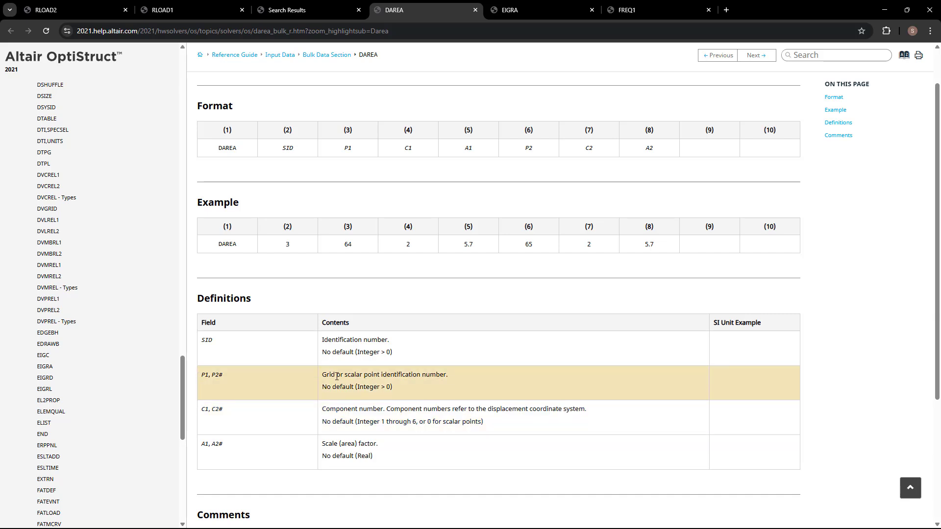
scroll(337, 377, "up", 1)
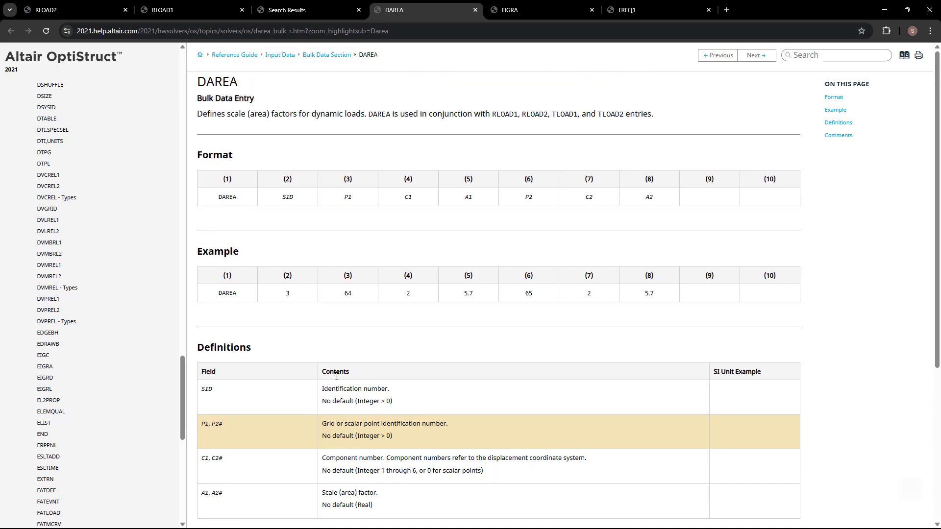
left_click_drag(327, 425, 405, 435)
left_click(362, 433)
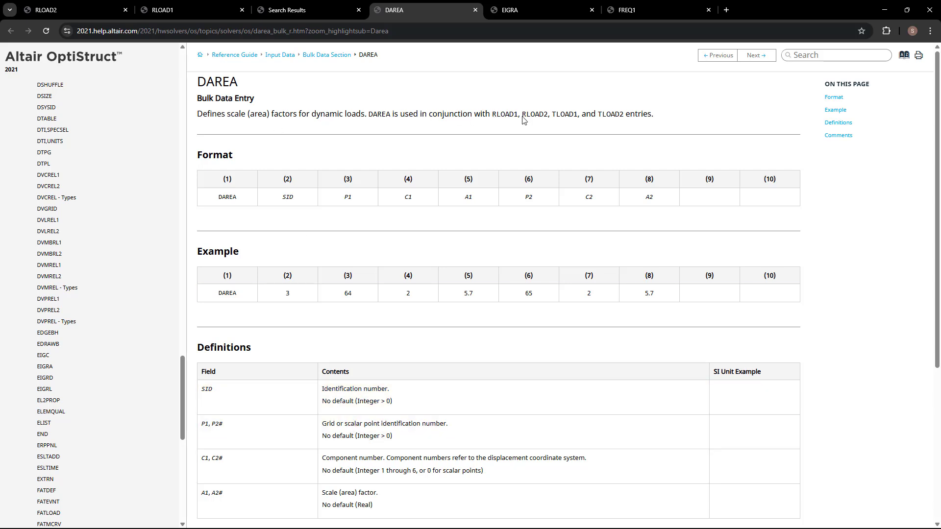
Read in the DAREA description which dynamic load entries it is used with.
left_click_drag(522, 115, 552, 118)
left_click_drag(496, 114, 575, 114)
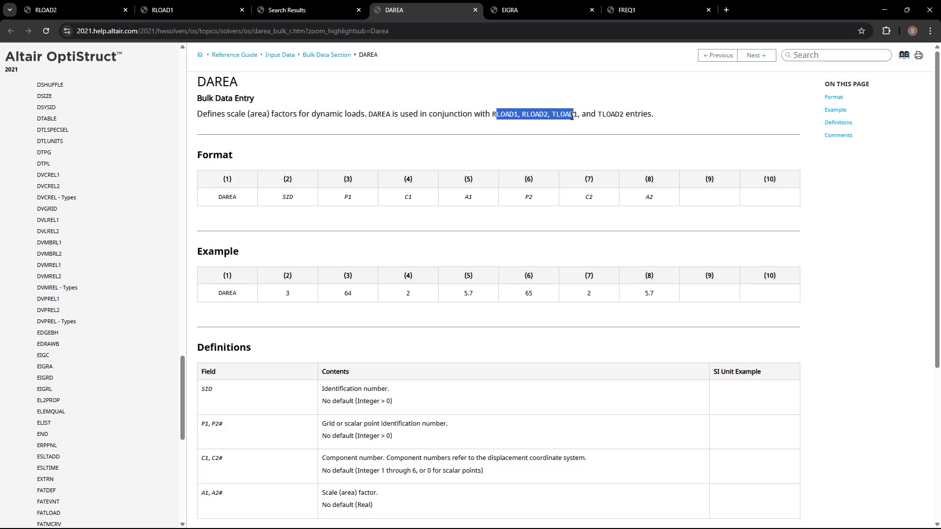
left_click(470, 118)
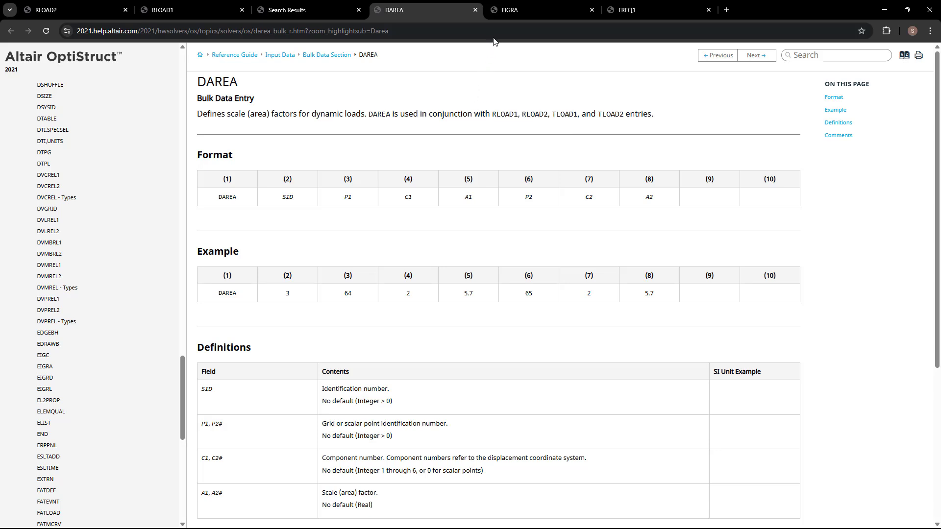
Go to the EIGRA reference page and examine its V1, V2 and ND field definitions.
left_click(510, 10)
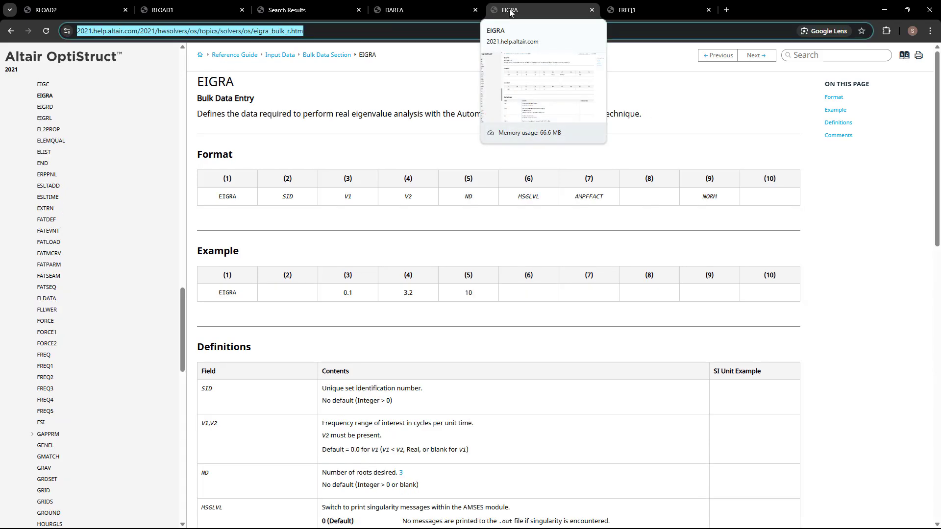
left_click(284, 99)
left_click_drag(199, 87, 241, 86)
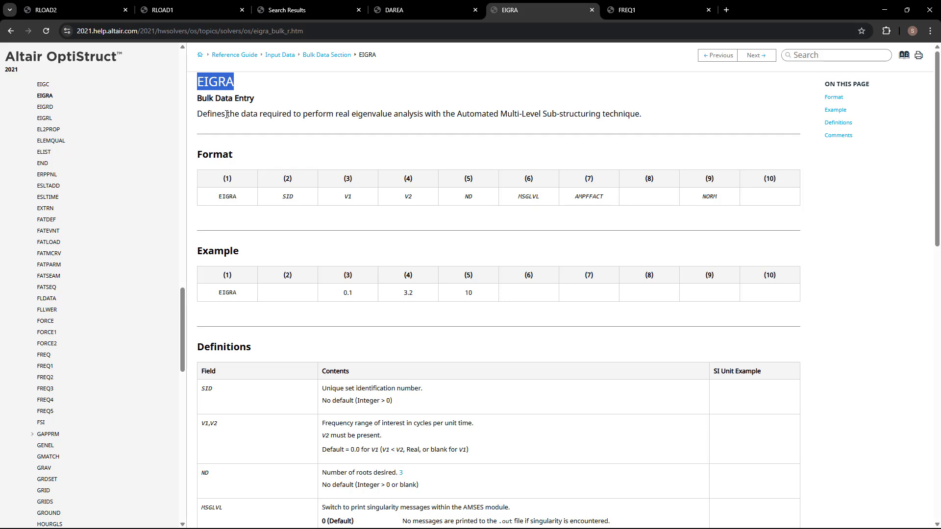
scroll(227, 114, "down", 1)
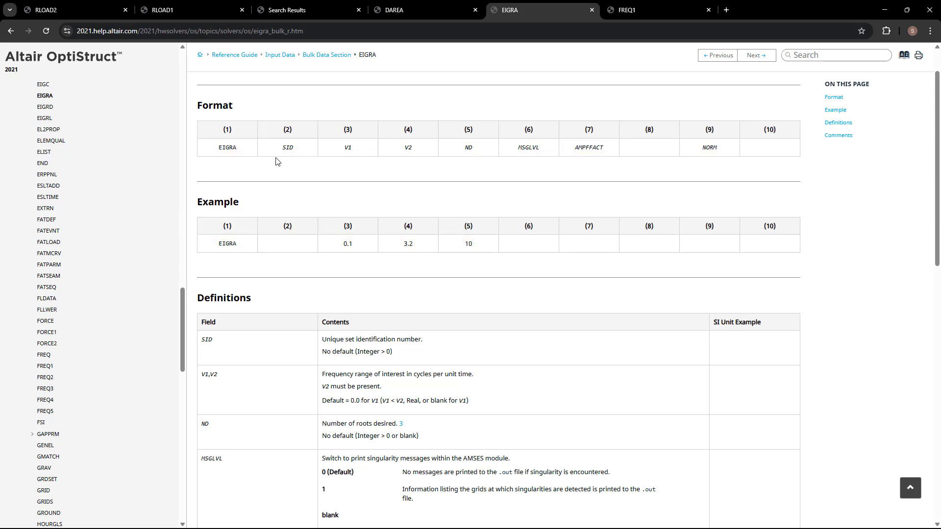
left_click_drag(340, 149, 425, 150)
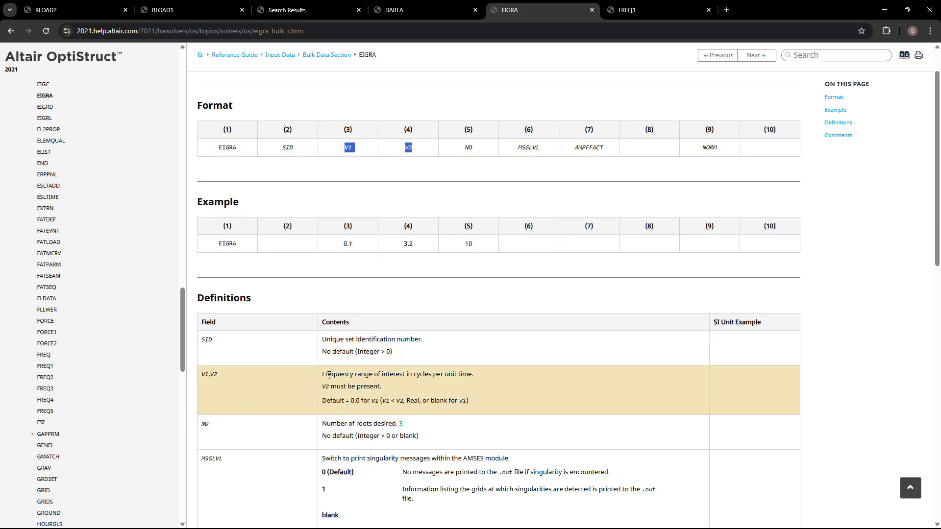
left_click_drag(324, 377, 411, 377)
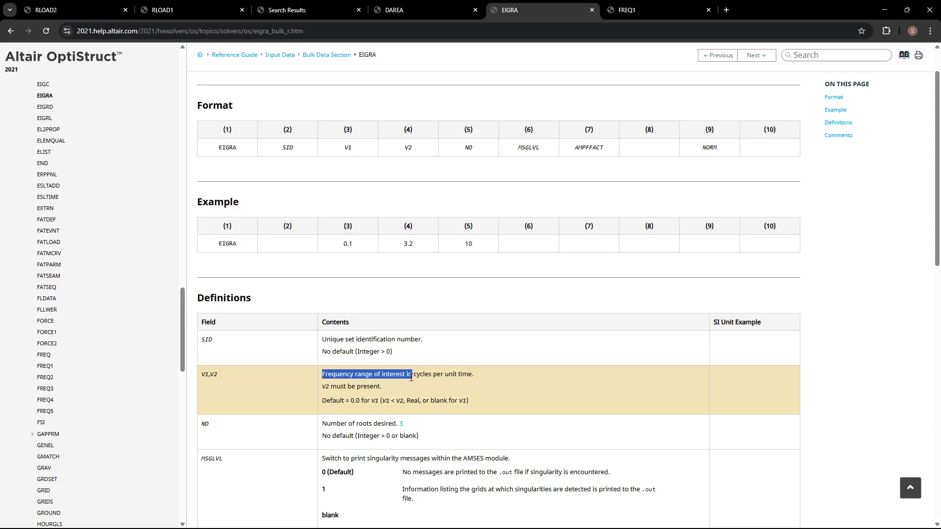
left_click_drag(411, 378, 484, 379)
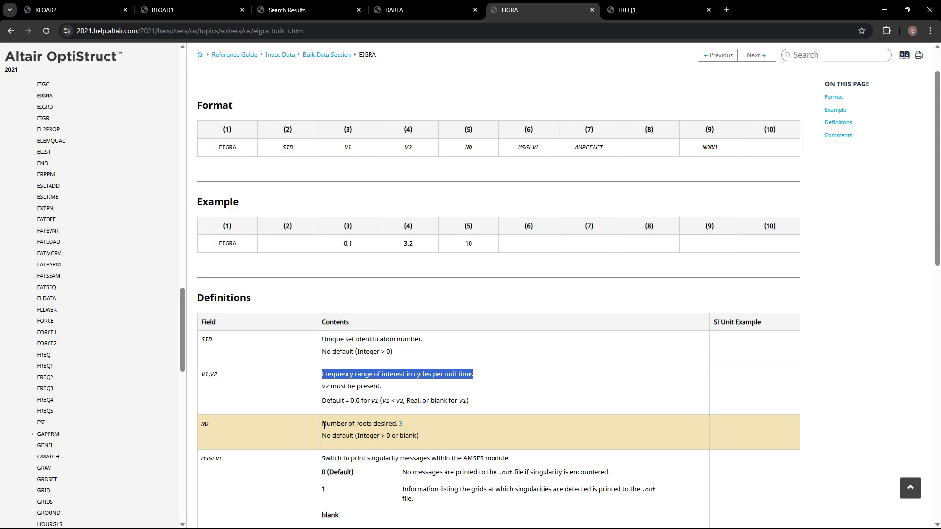
left_click_drag(324, 425, 397, 425)
Look through the remaining EIGRA field definitions, the V2 field in the format table, and the comments.
scroll(411, 426, "down", 6)
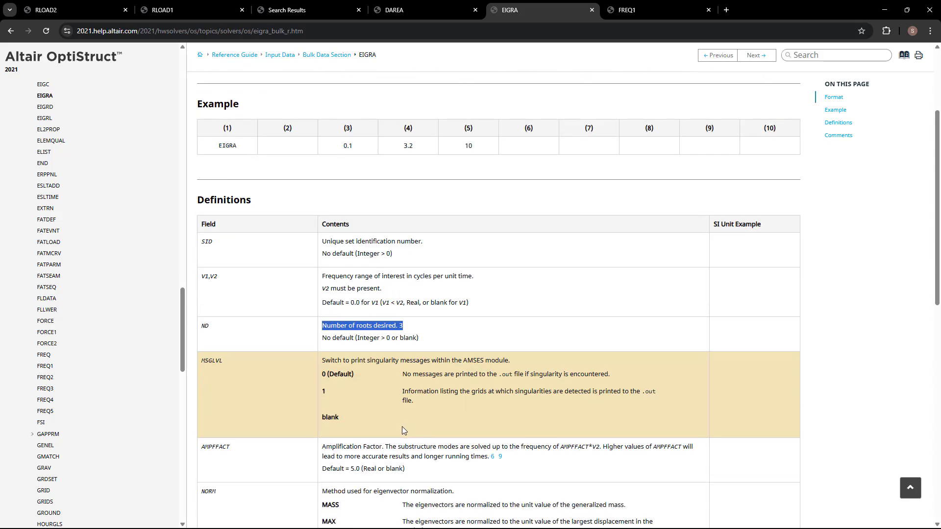
scroll(401, 433, "up", 7)
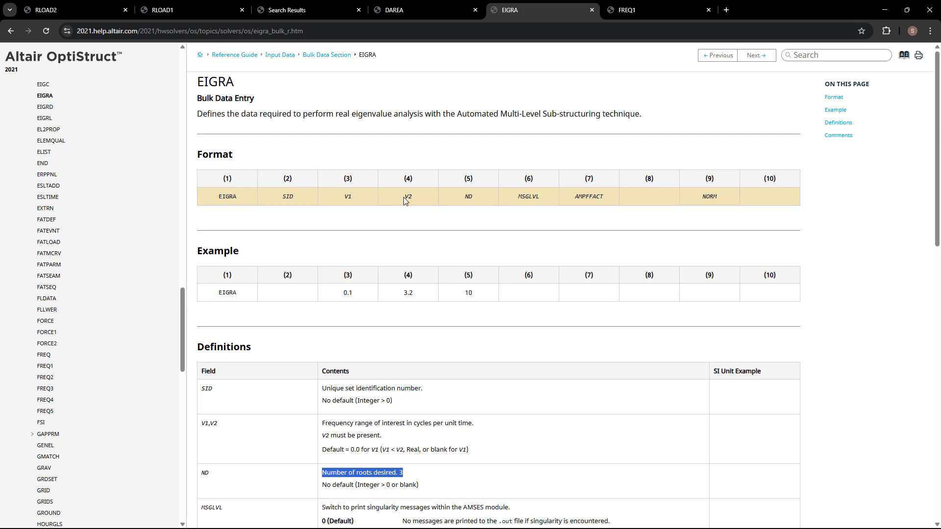
left_click_drag(403, 197, 409, 198)
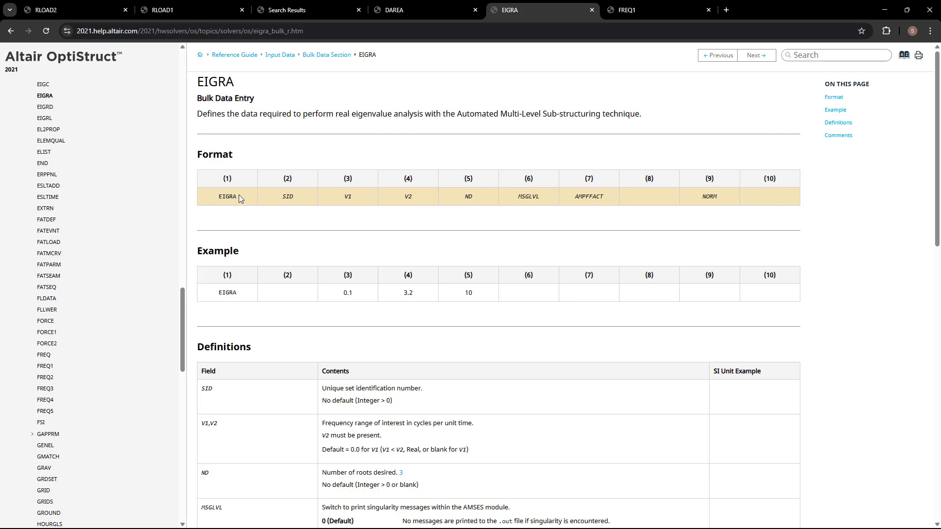
scroll(254, 201, "down", 5)
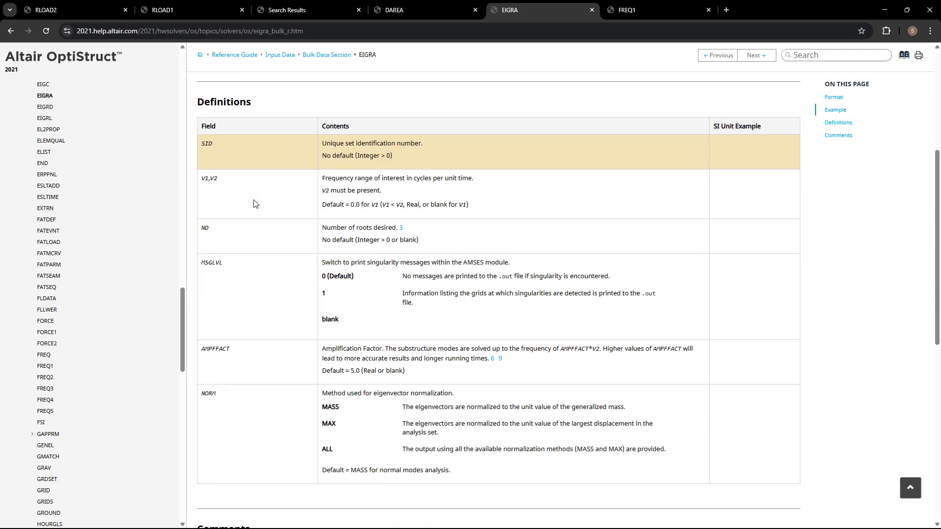
scroll(254, 201, "down", 6)
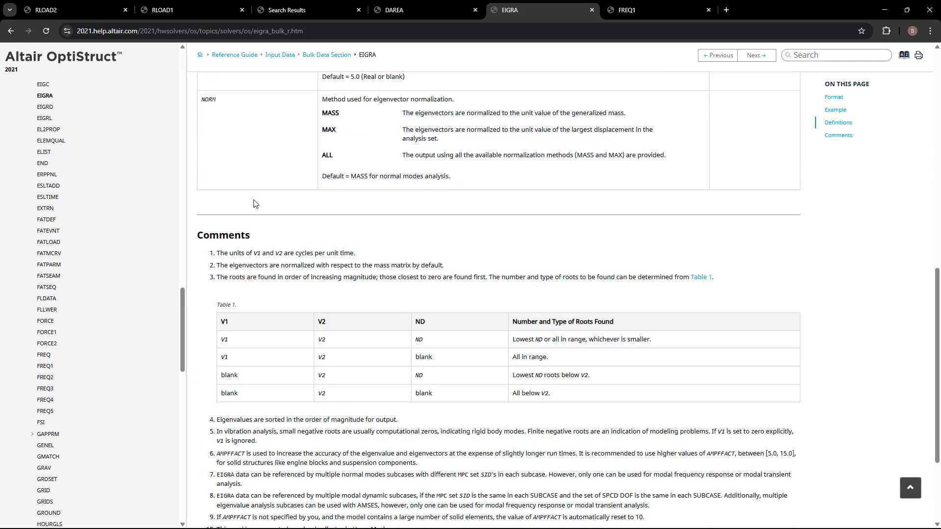
scroll(267, 222, "down", 3)
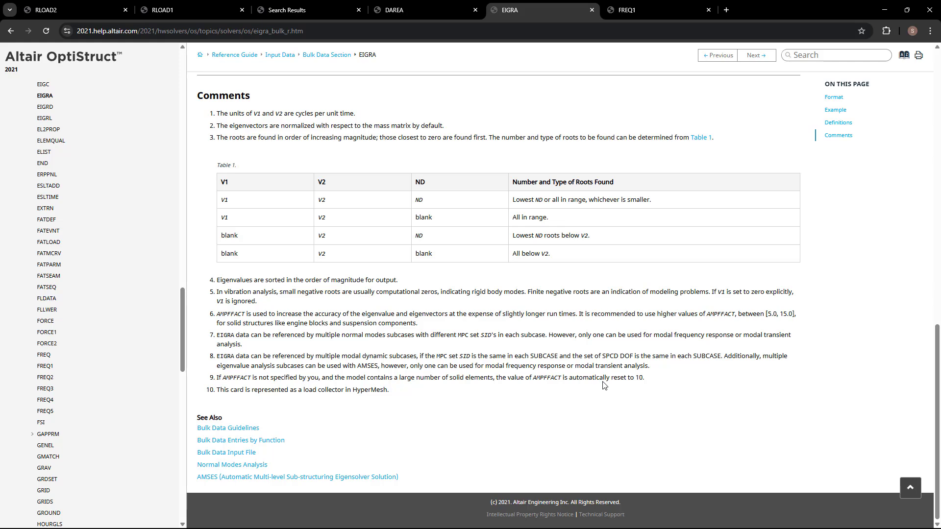
scroll(603, 382, "up", 8)
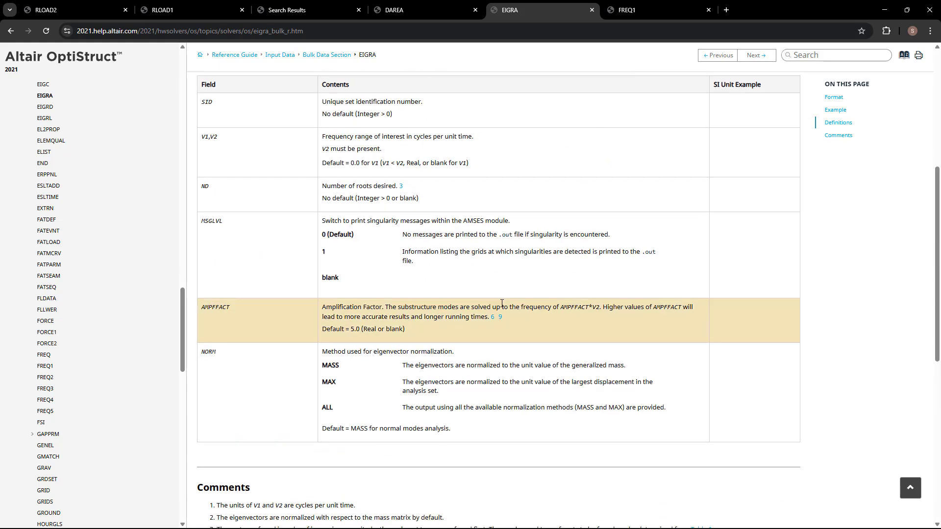
Open the FREQ bulk data reference page and read its description and format table.
left_click(637, 10)
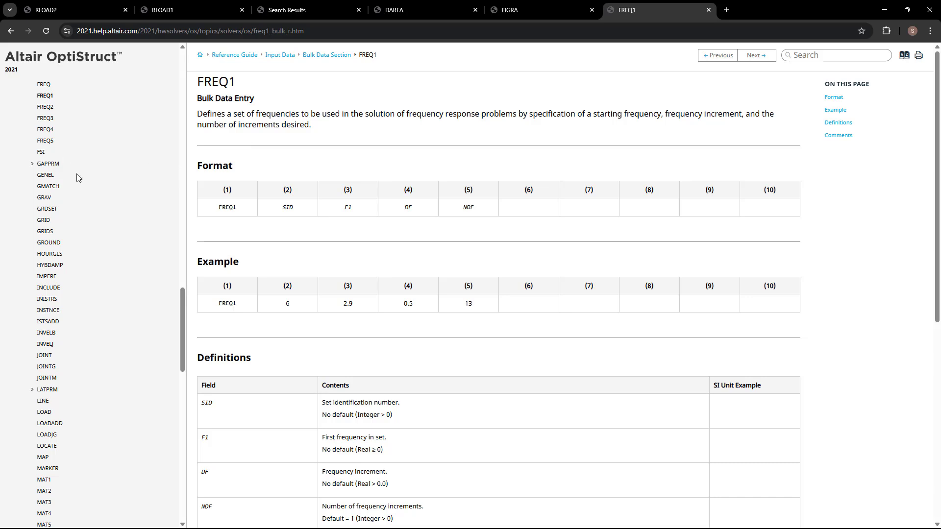
scroll(77, 178, "up", 3)
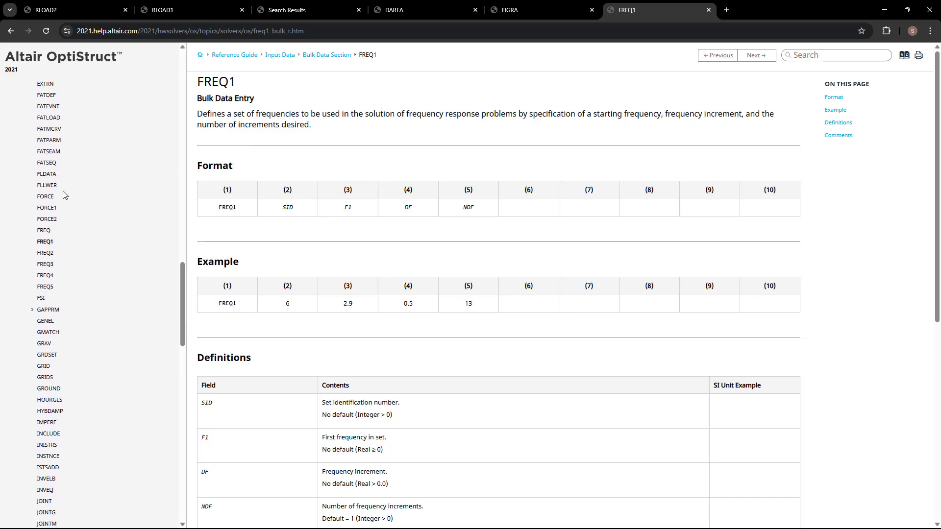
left_click_drag(180, 312, 168, 282)
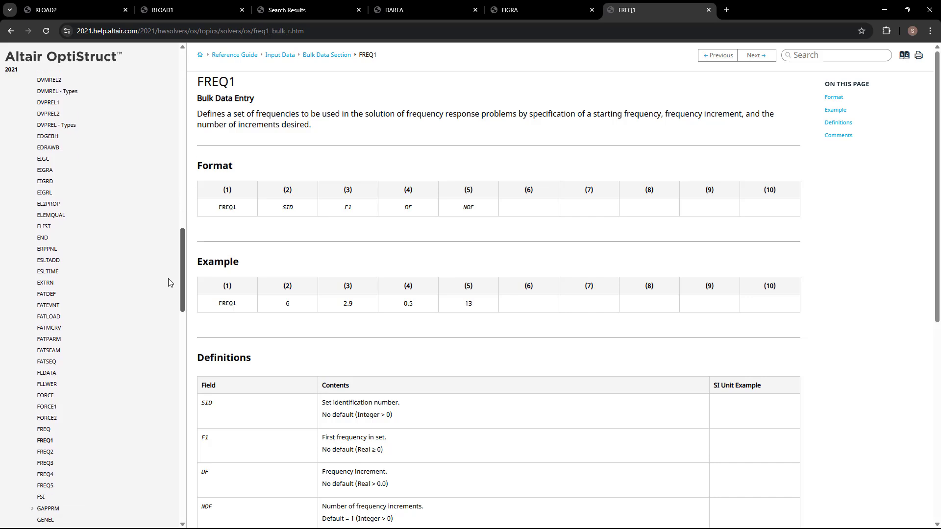
left_click(43, 430)
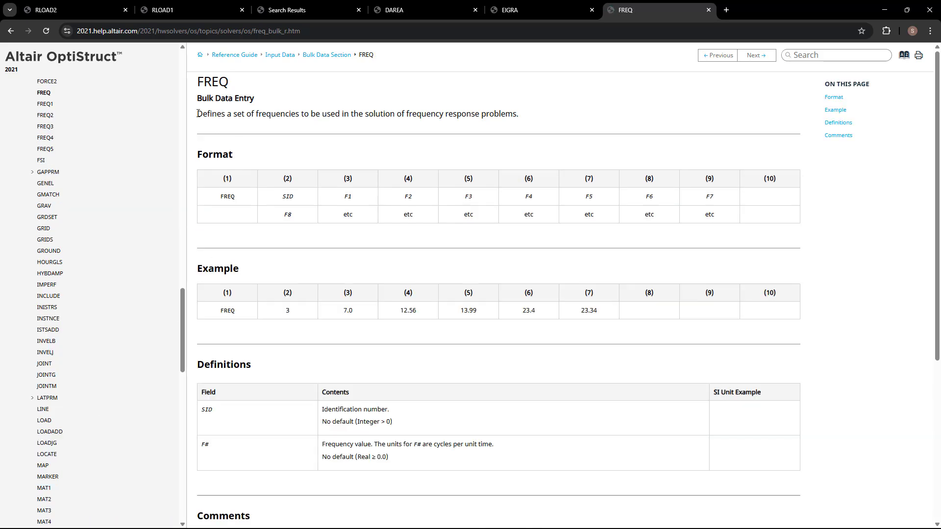
left_click_drag(198, 114, 499, 117)
left_click(345, 215)
Open the FREQ1 reference page and read how it specifies the starting frequency, frequency increment and number of increments.
scroll(103, 214, "up", 1)
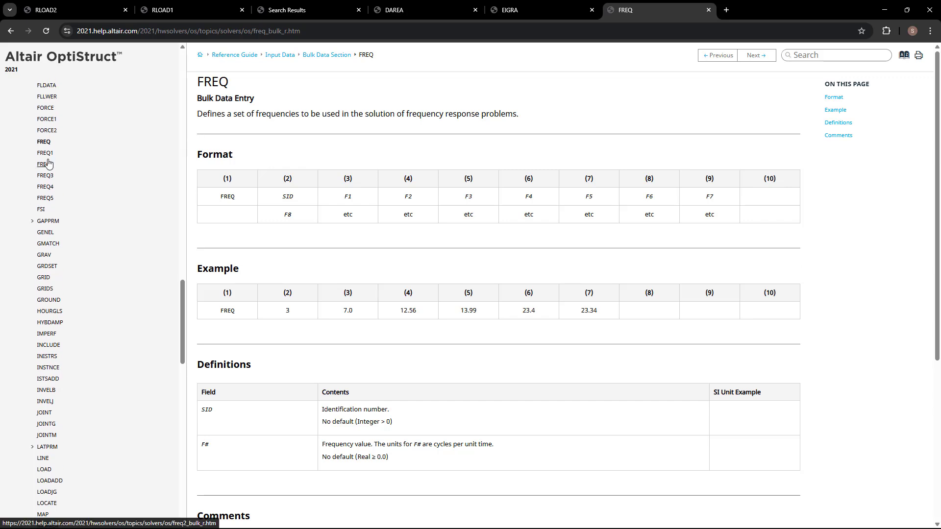
left_click(47, 156)
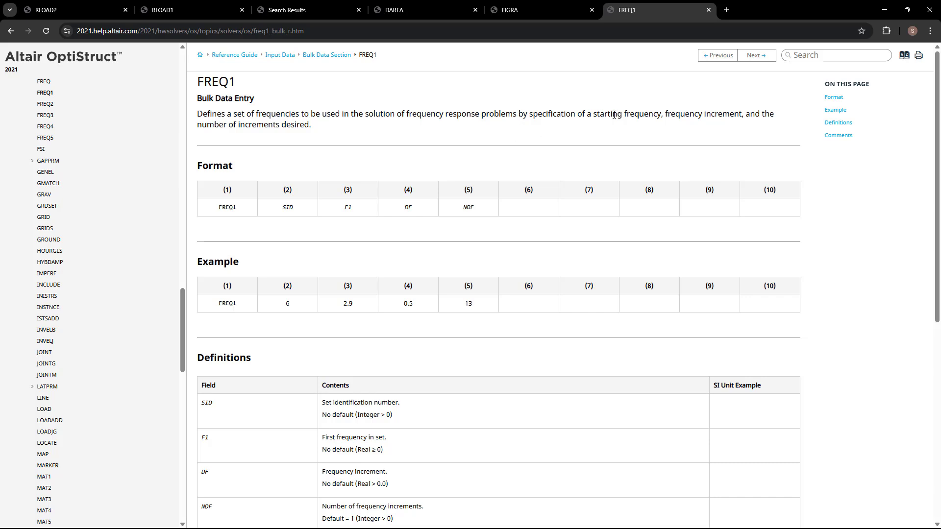
left_click_drag(614, 115, 722, 115)
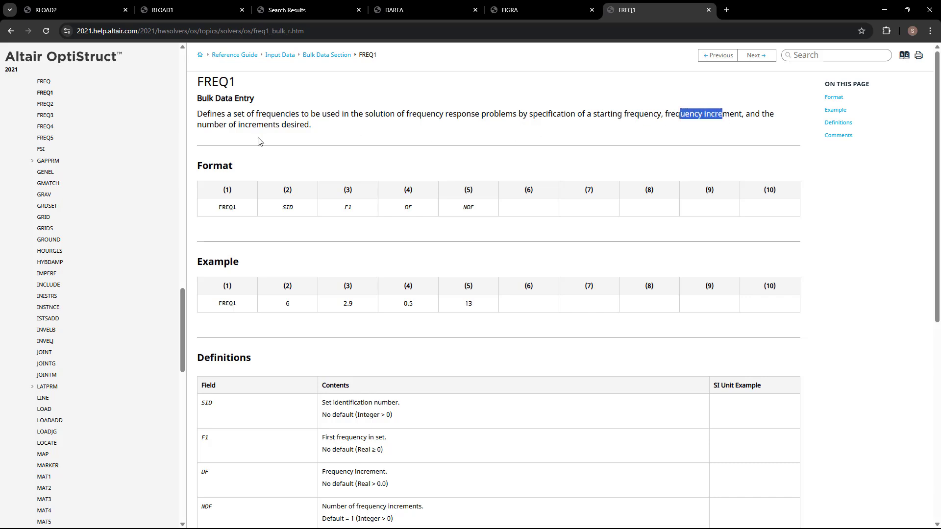
left_click_drag(201, 126, 305, 126)
left_click(328, 133)
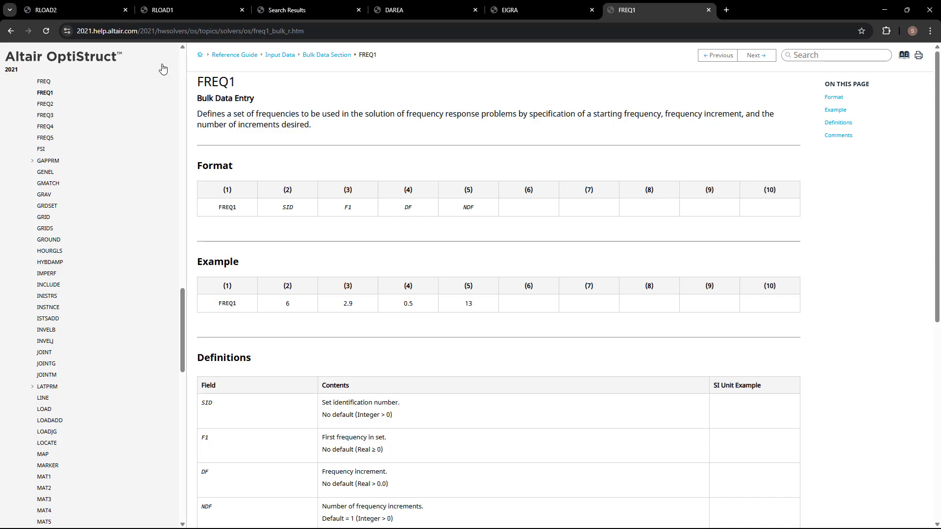
left_click_drag(198, 83, 238, 83)
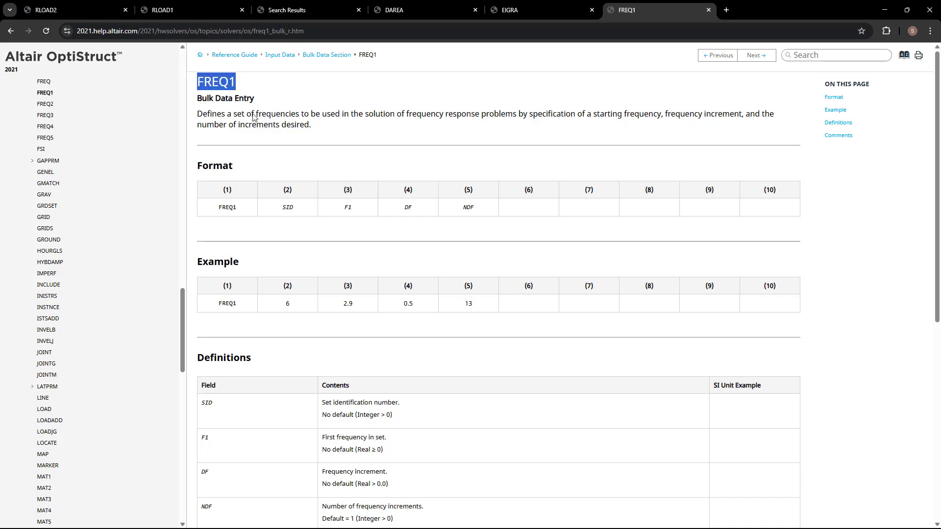
Examine the F1, DF and NDF fields of FREQ1 in the format table and the definitions.
left_click(347, 214)
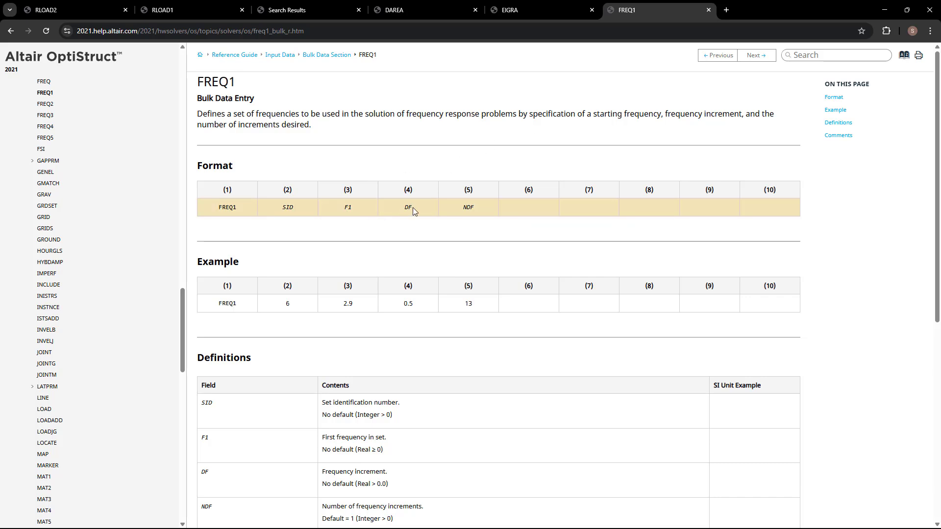
left_click_drag(404, 208, 408, 208)
left_click_drag(463, 208, 478, 208)
scroll(478, 207, "down", 3)
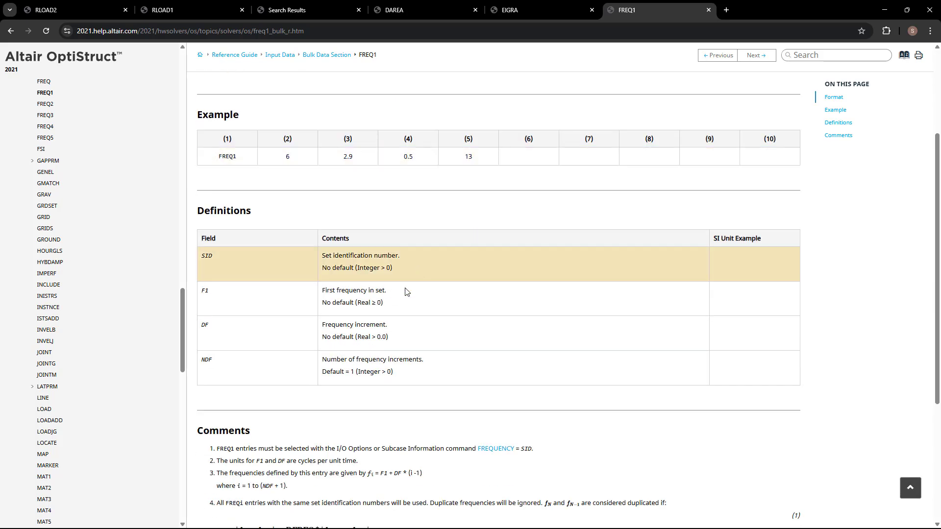
left_click(349, 360)
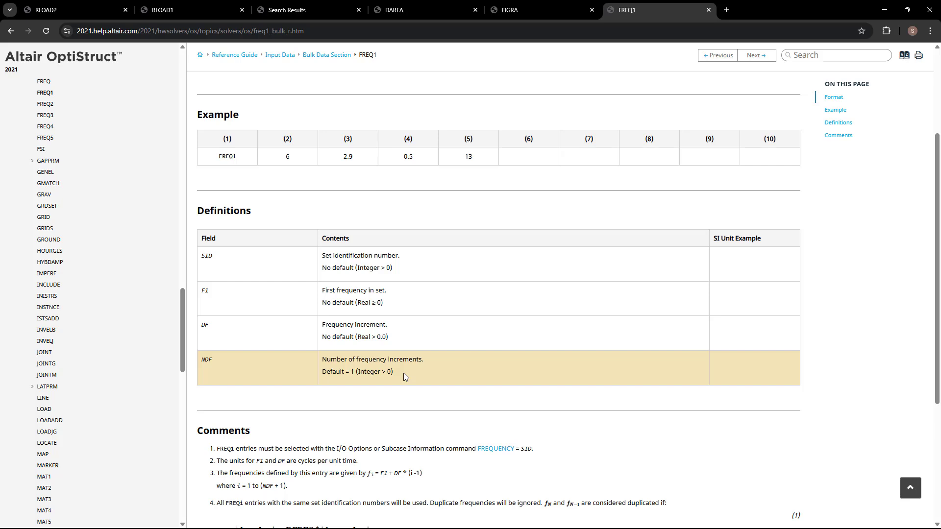
scroll(395, 367, "up", 3)
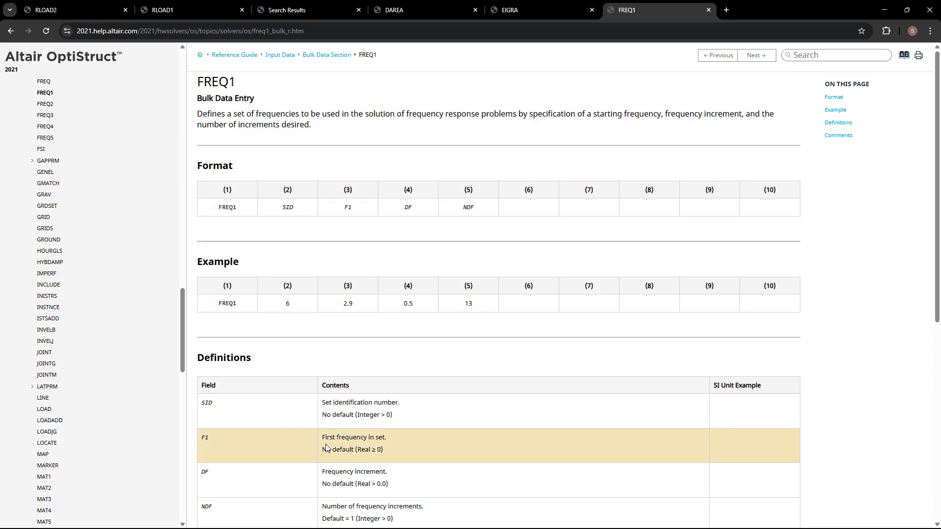
left_click_drag(325, 438, 368, 438)
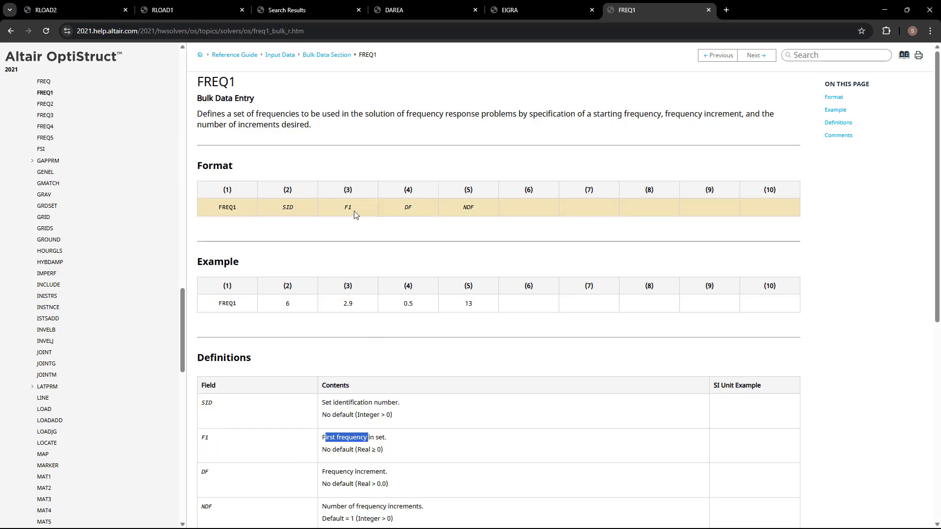
left_click(406, 212)
scroll(480, 214, "down", 1)
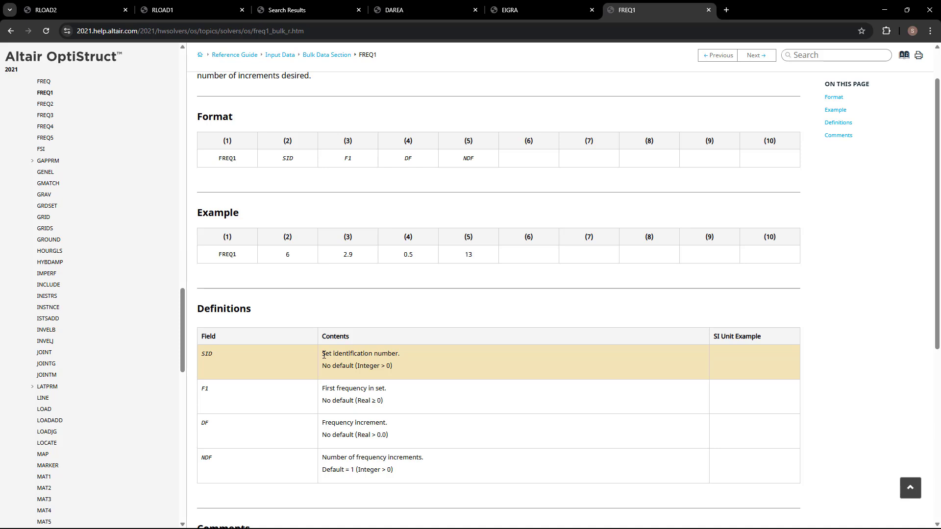
Read the SID definition of FREQ1 and look over the other FREQ cards in the contents list.
left_click_drag(323, 354, 406, 367)
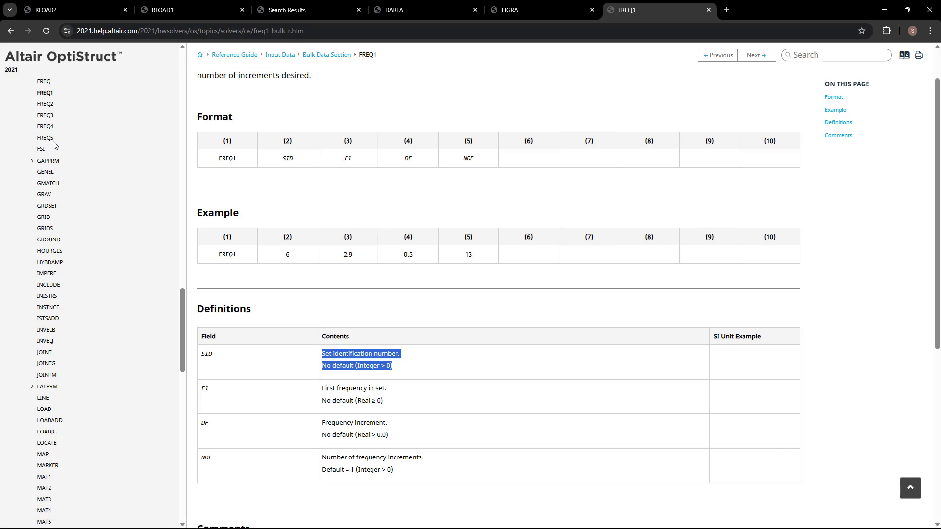
scroll(55, 145, "up", 2)
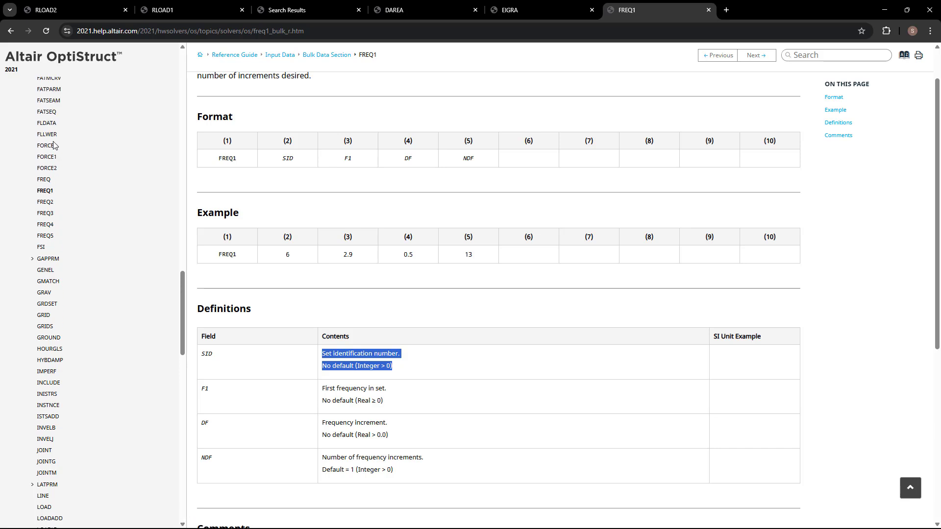
left_click(356, 199)
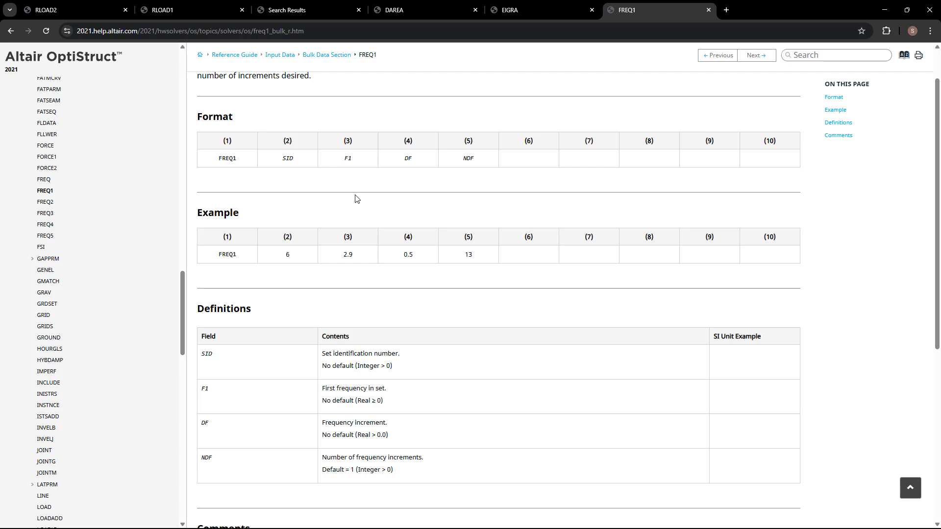
Switch to ANSA, close the POINT list and expand METHOD in the database to locate the EIGRL entry.
key("super")
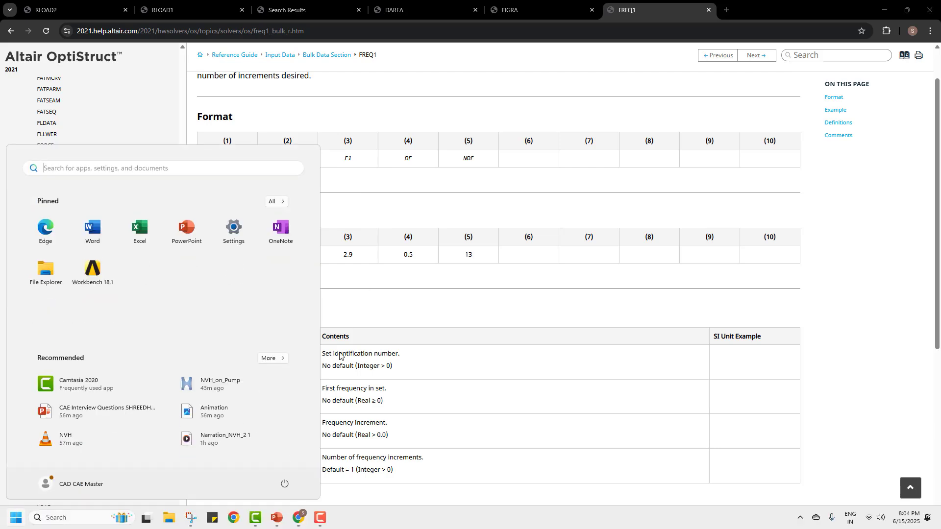
left_click(322, 520)
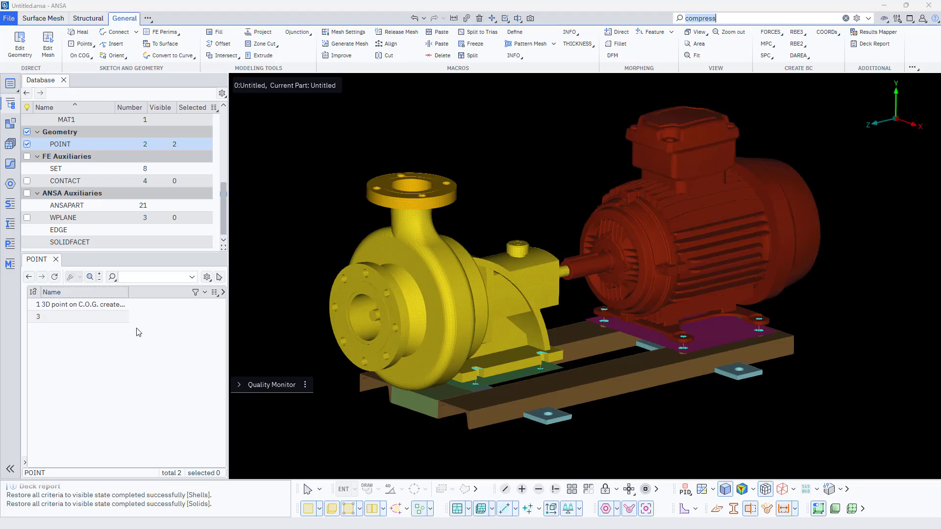
left_click(55, 259)
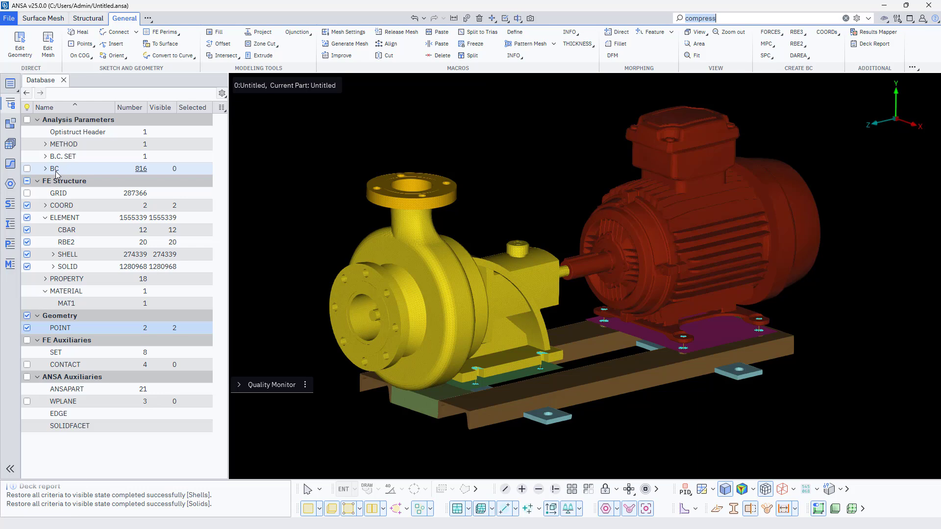
left_click(46, 145)
left_click(80, 158)
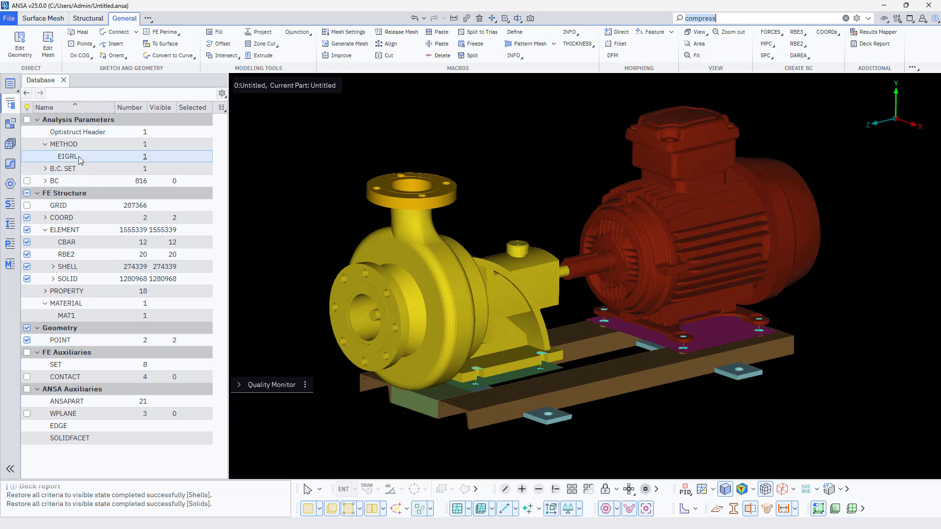
Create a new frequency list card and set its type to FREQ1.
left_click(737, 18)
type("fr")
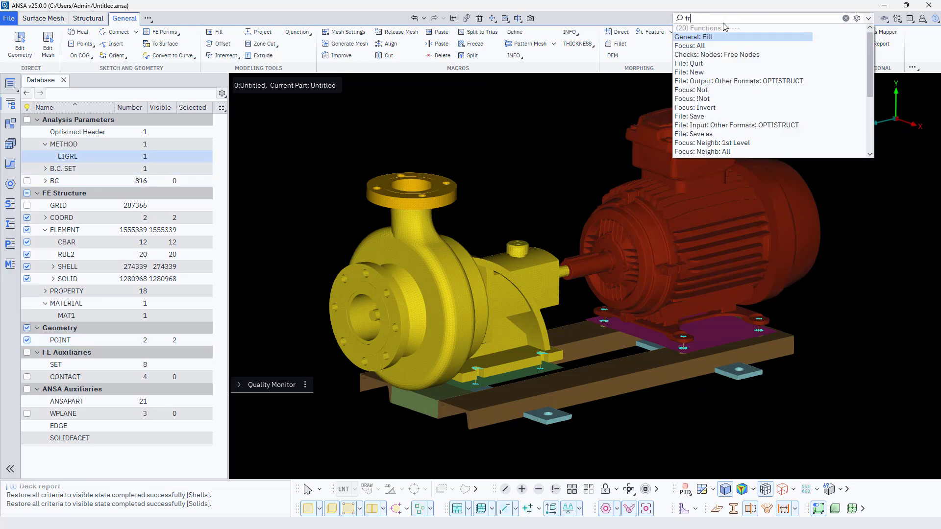
type("eq")
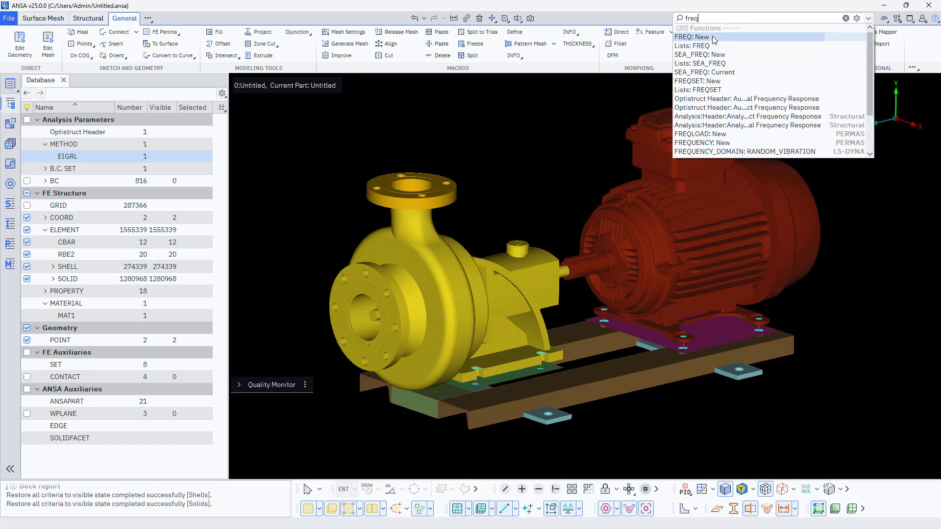
left_click(714, 38)
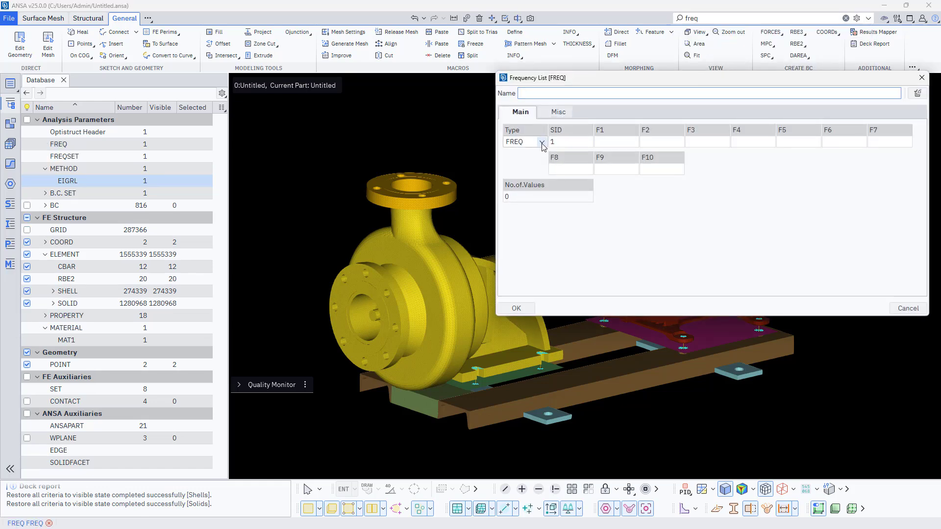
left_click(542, 143)
left_click(532, 166)
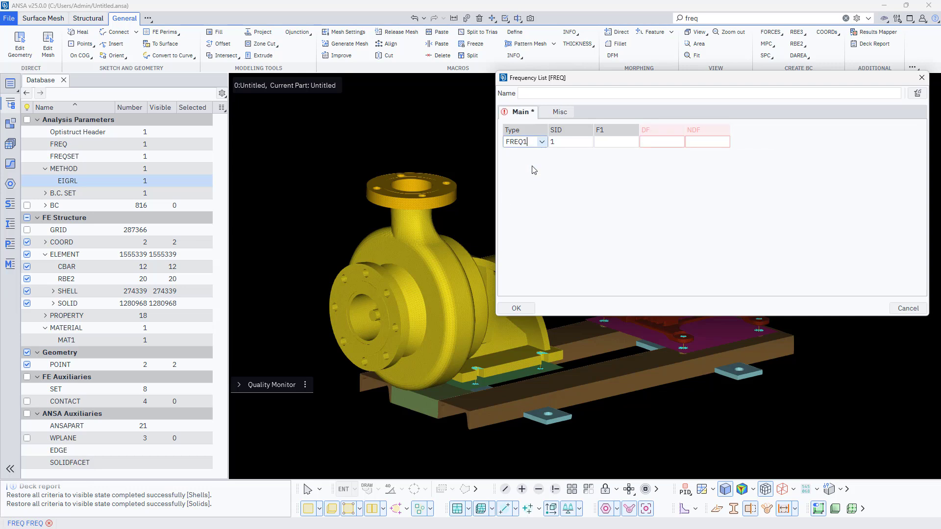
Set the FREQ1 card's F1 to 0, DF to 1 and NDF to 1000, and accept it.
left_click(607, 141)
type("0")
left_click(661, 142)
type("1")
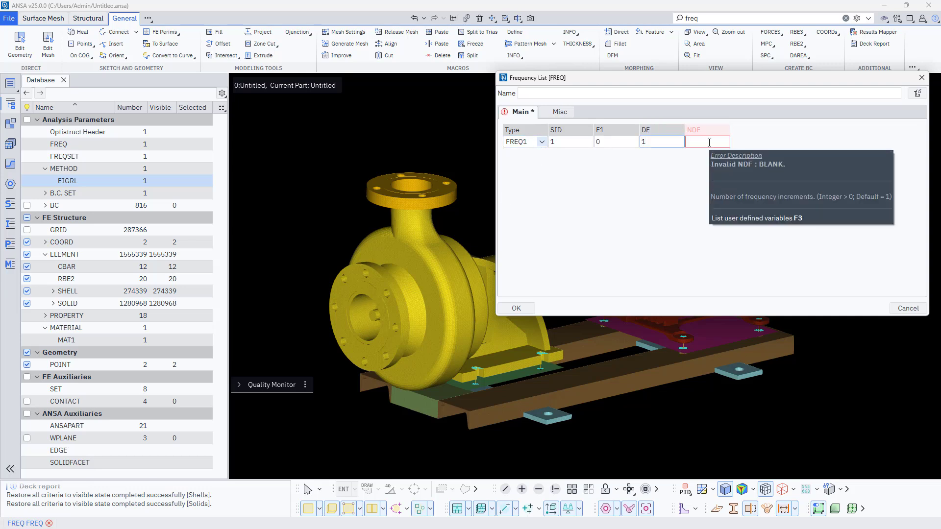
left_click(710, 142)
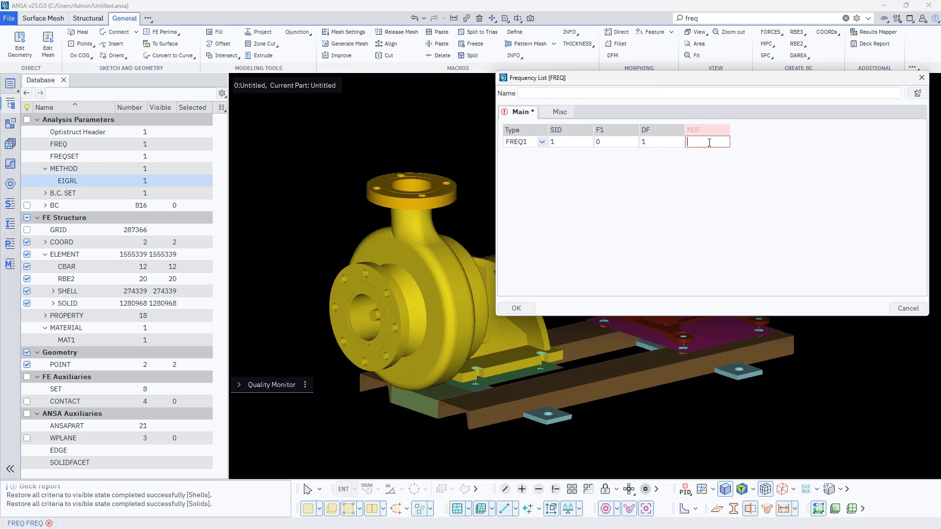
type("1000")
key("Return")
Find the TABLED function in place of the frequency search and create a new TABLED1 curve.
left_click(730, 18)
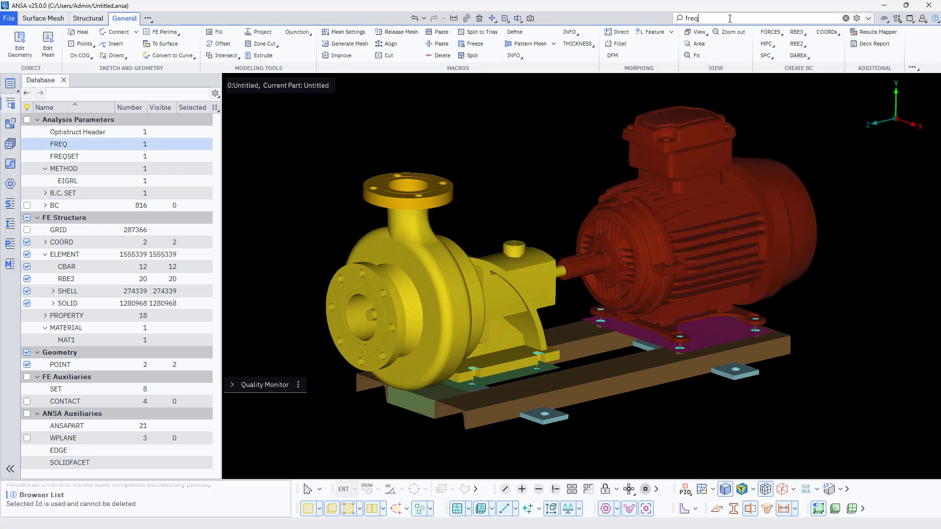
type("freq")
key("BackSpace")
key("BackSpace")
key("BackSpace")
key("BackSpace")
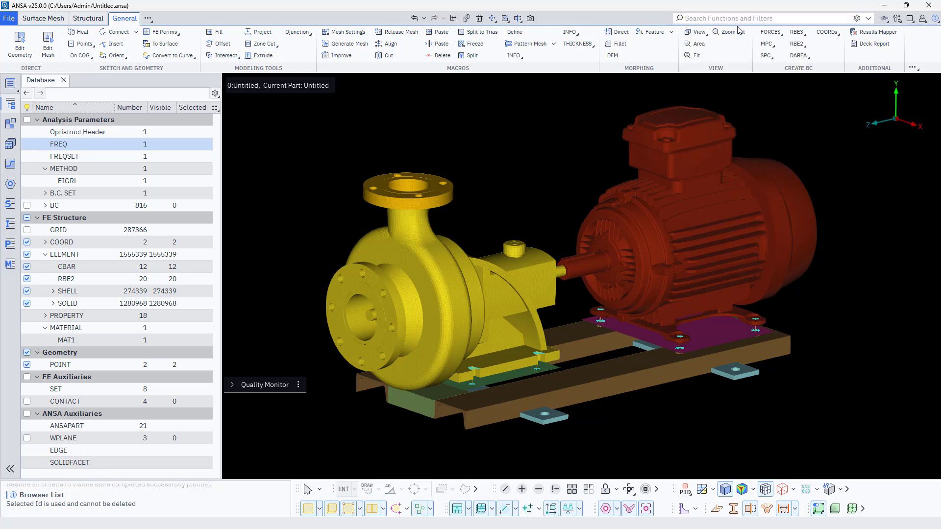
left_click(717, 18)
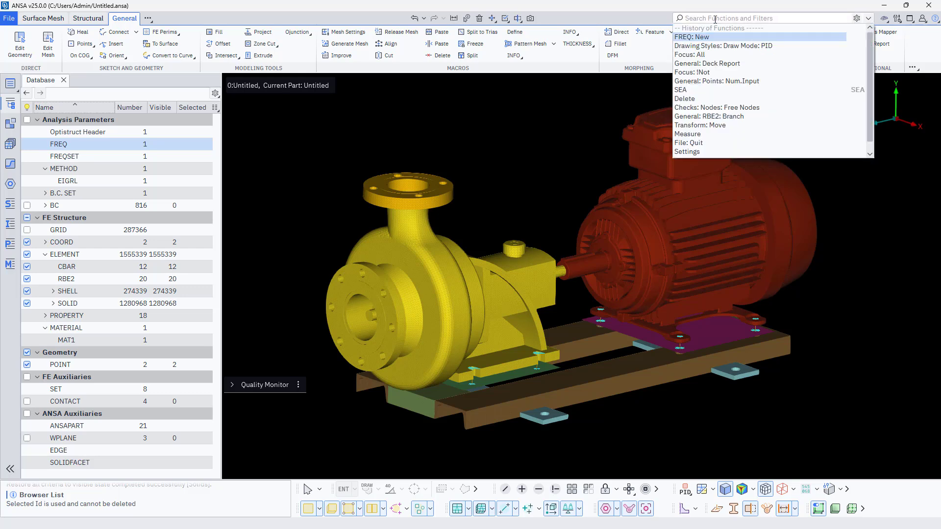
type("tabl")
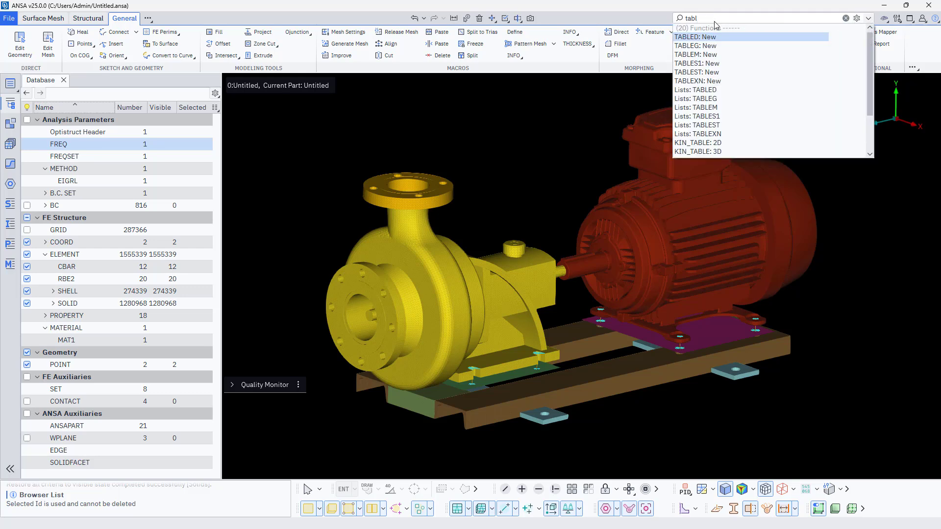
left_click(702, 38)
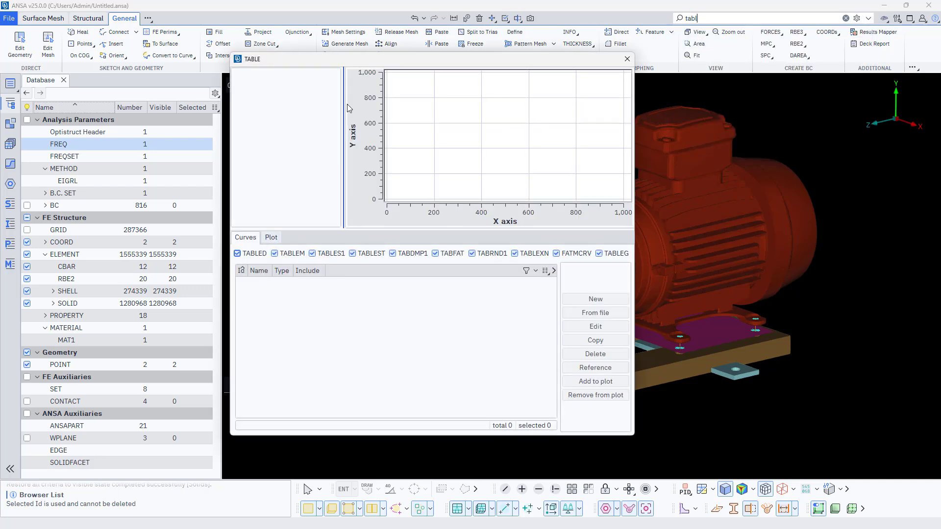
left_click_drag(406, 69, 401, 92)
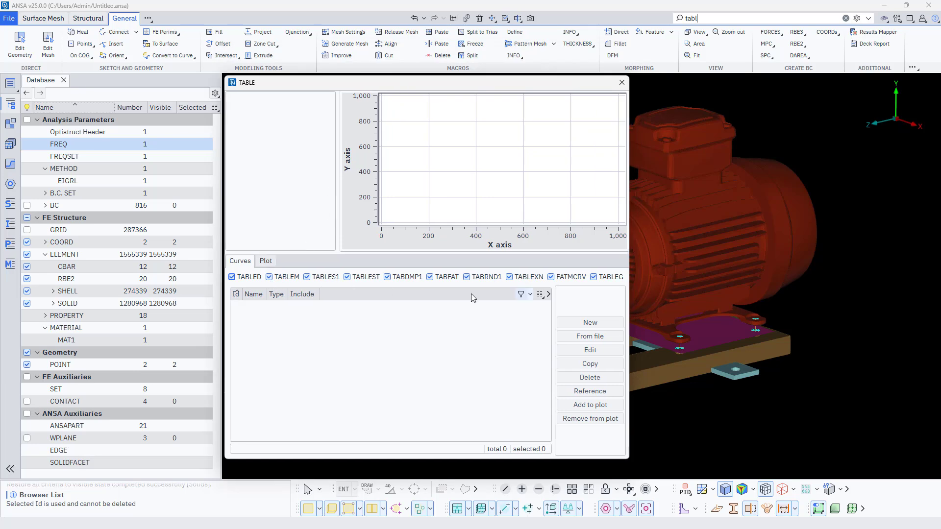
left_click(610, 323)
mouse_move(627, 332)
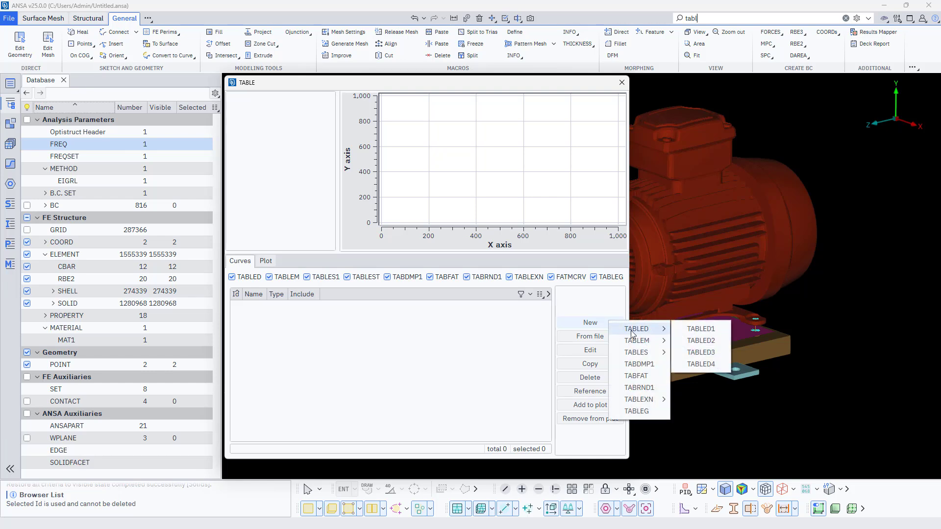
left_click(710, 331)
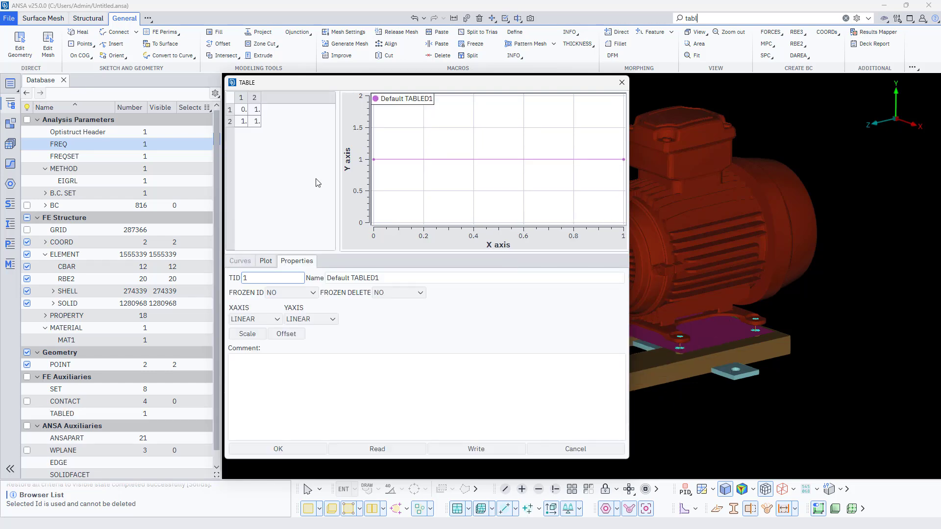
Set the table's TID to 786 and its second X value to 1000, widening the first column.
double_click(266, 278)
type("786")
left_click(243, 122)
double_click(243, 123)
type("000")
key("Return")
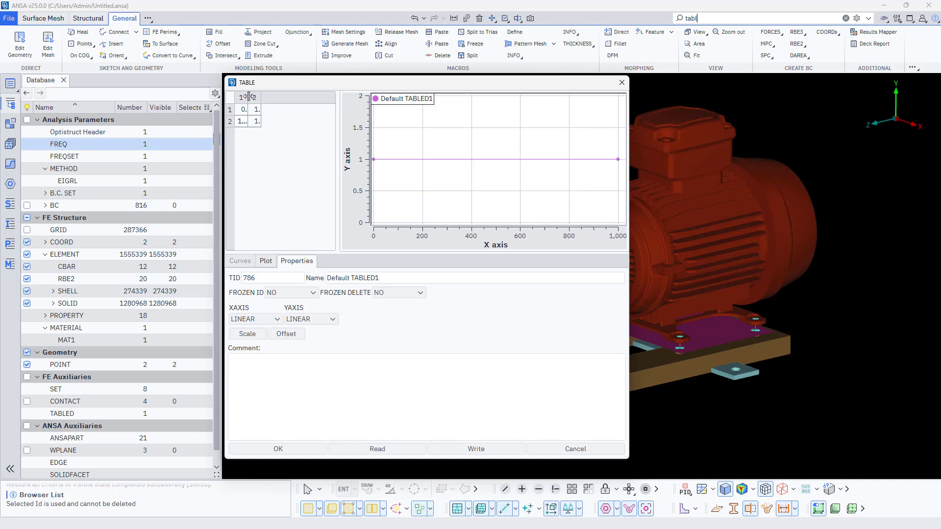
left_click_drag(247, 97, 297, 98)
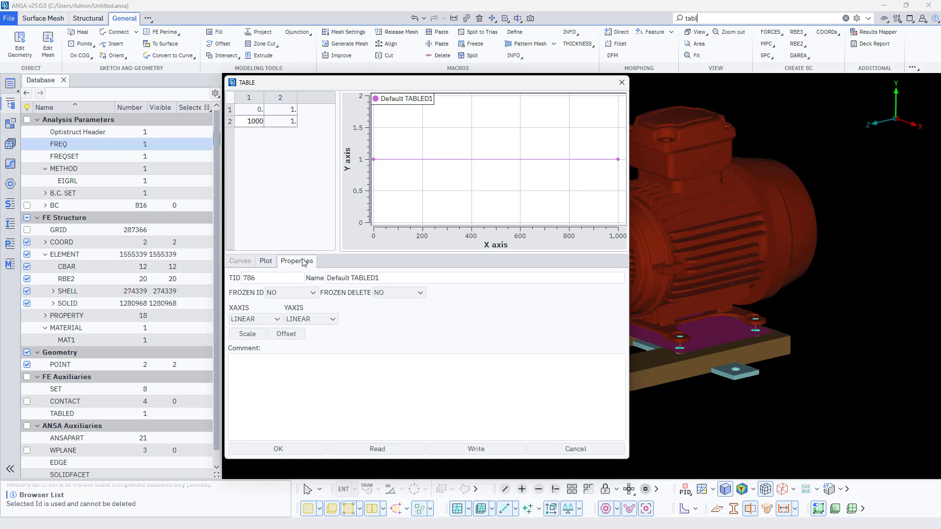
Rename the TABLED1 curve Feq_vs_Amplitude and accept the table.
left_click_drag(388, 279, 319, 277)
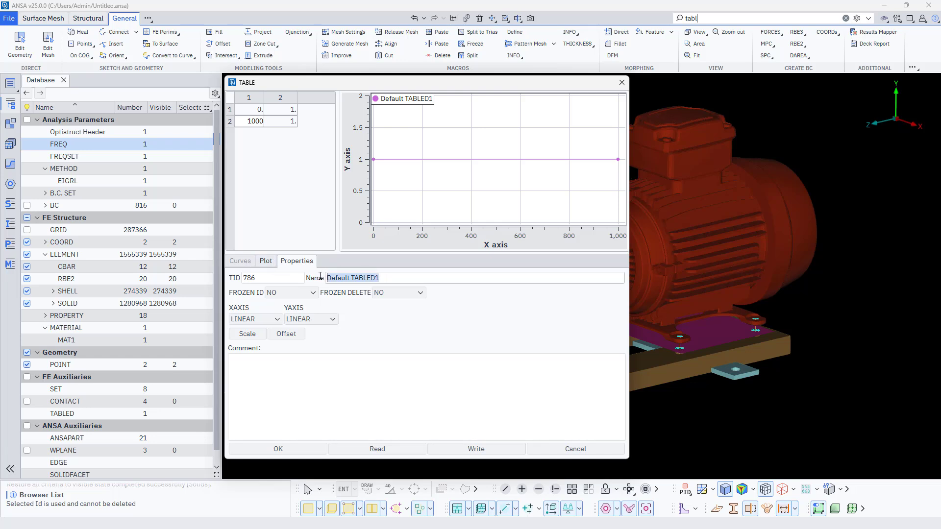
type("Feq")
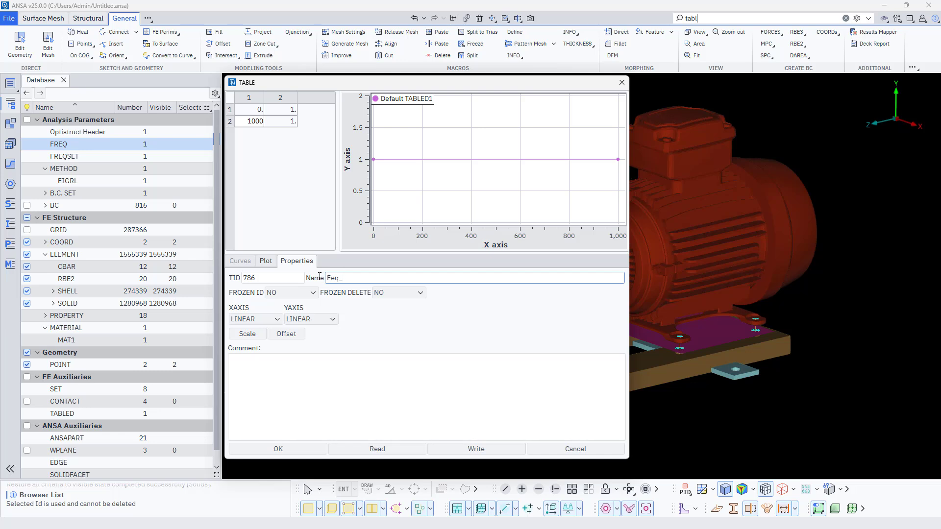
type("_vs_Amplitut")
key("BackSpace")
type("de")
key("Return")
Start a node-based DAREA on the centre node of the lower RBE2 at the pump base's near-left bolt hole.
left_click(684, 20)
type("Darea")
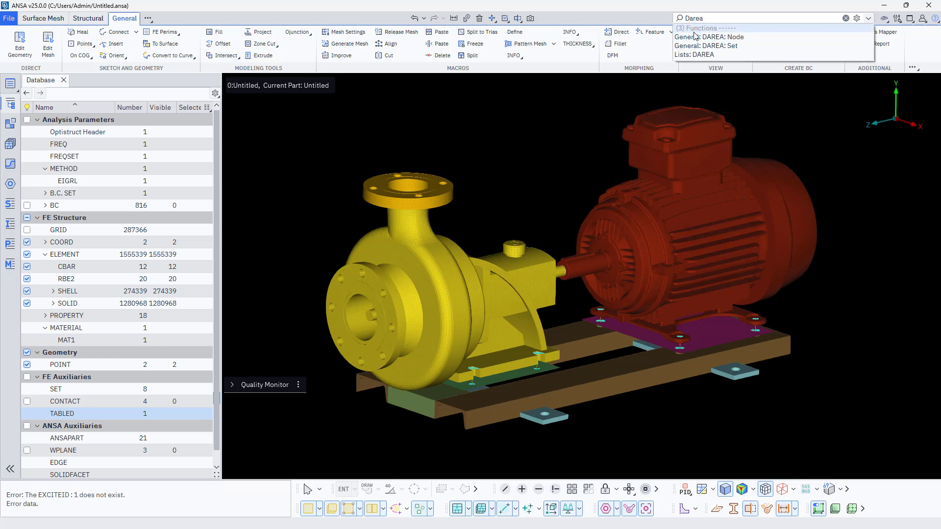
left_click(696, 37)
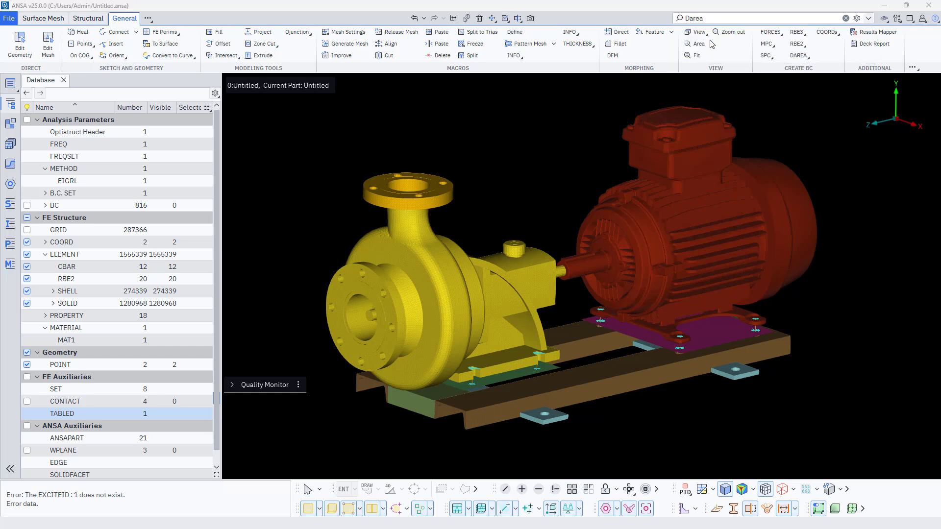
left_click(803, 56)
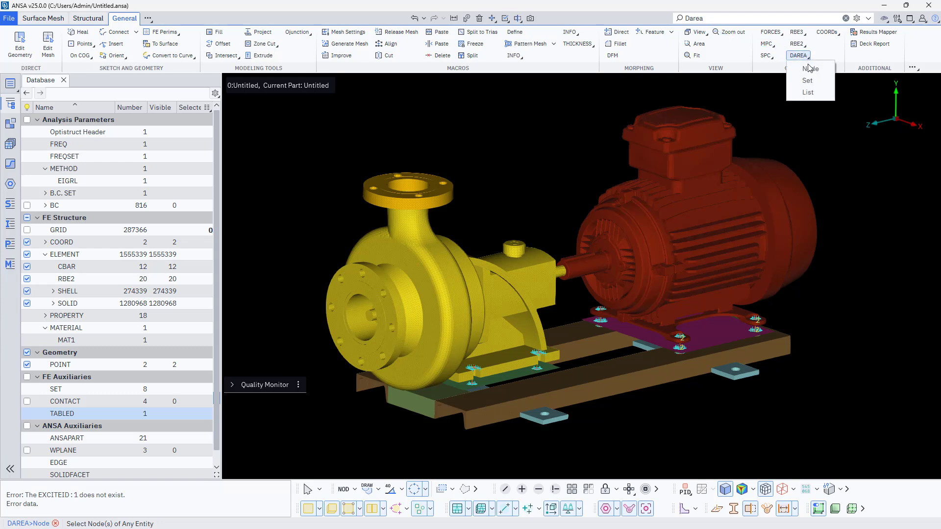
left_click(807, 70)
scroll(478, 378, "up", 5)
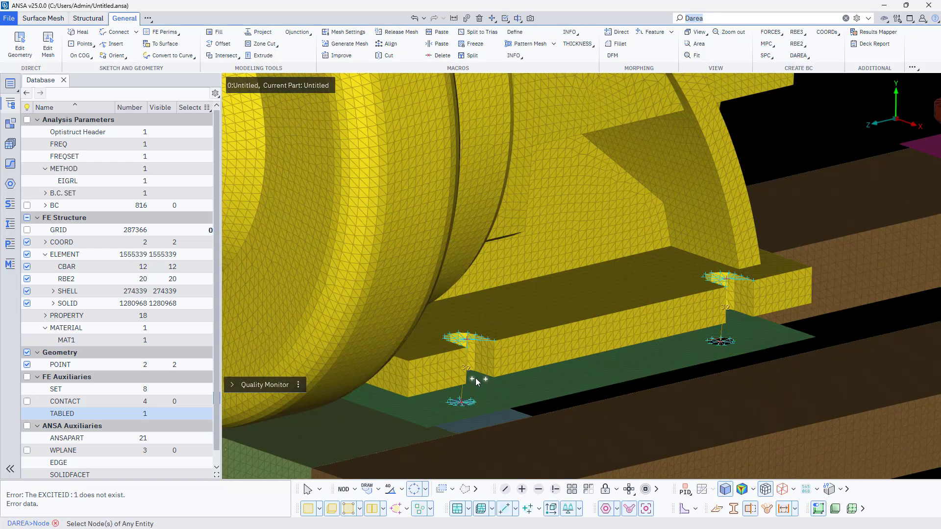
left_click_drag(473, 364, 473, 436, "ctrl")
scroll(465, 376, "up", 3)
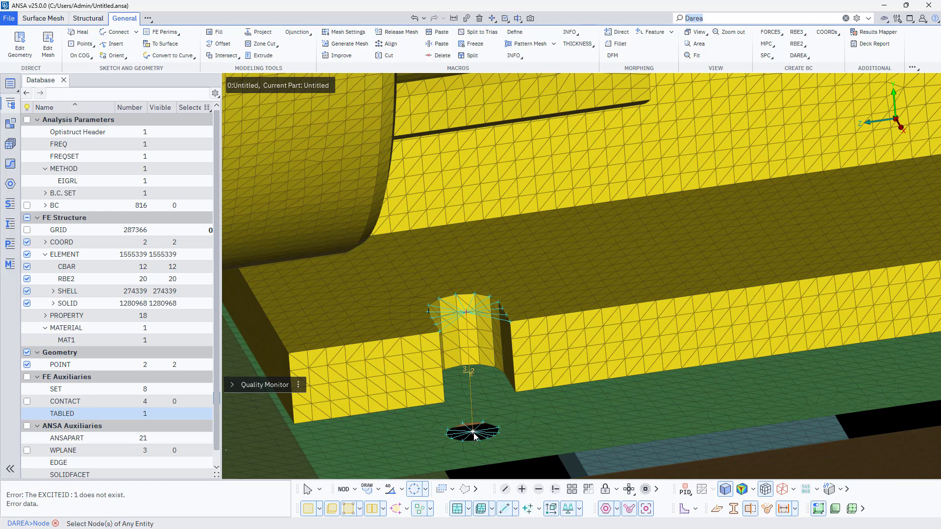
left_click(474, 432)
scroll(430, 409, "down", 3)
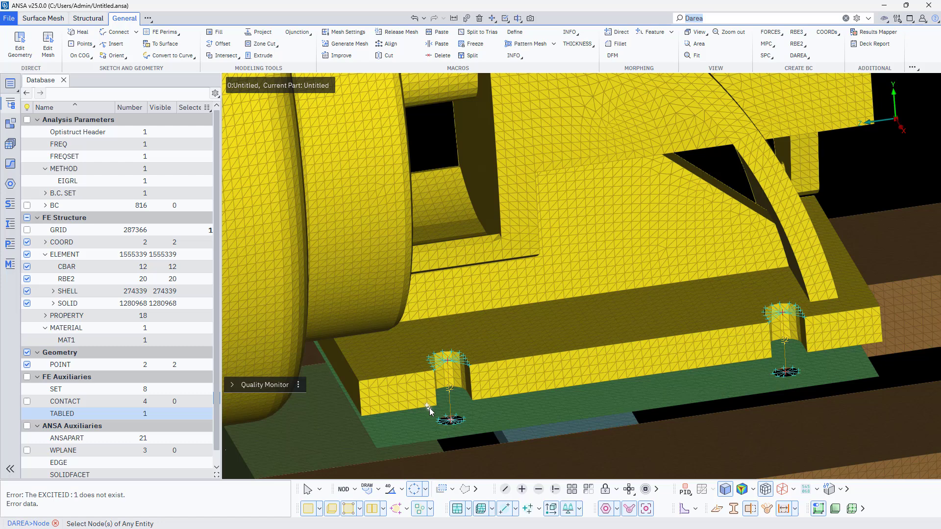
middle_click(477, 412)
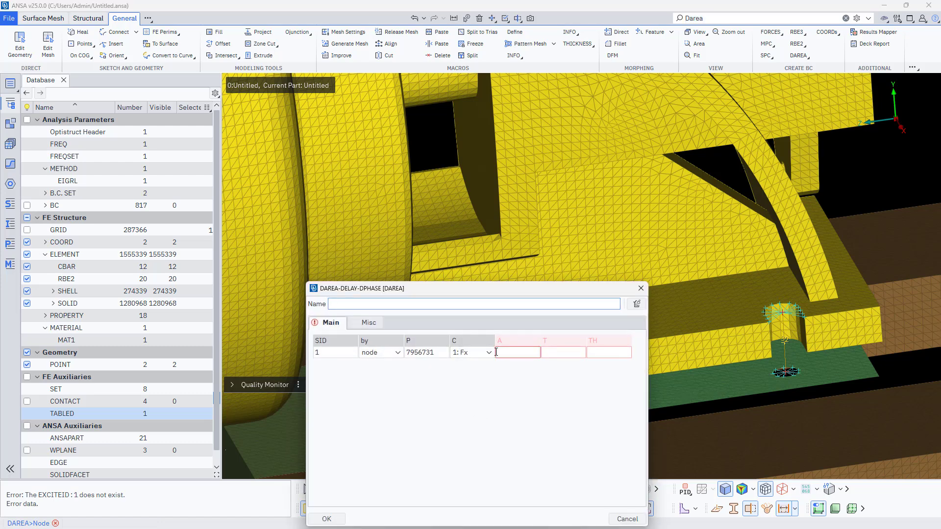
Set the DAREA's A value to 1, accept the card and open the DAREA list from the database.
left_click(507, 351)
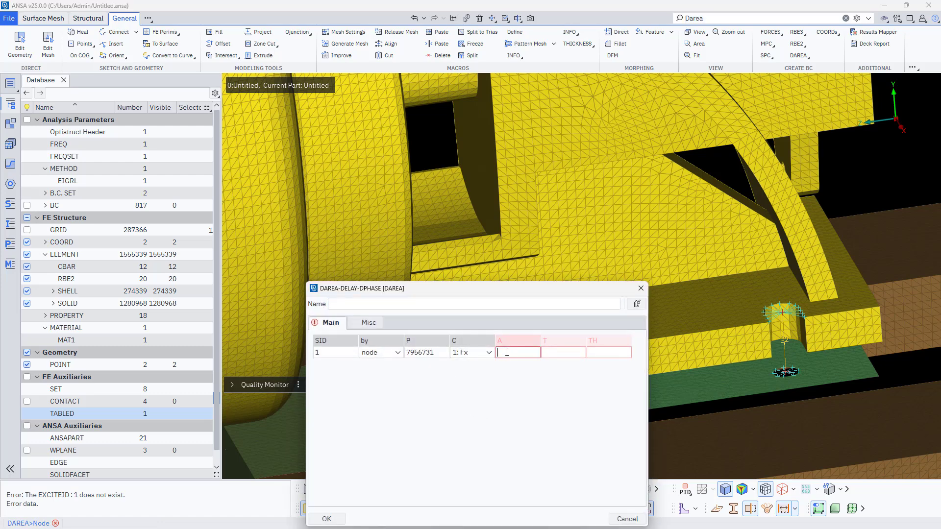
type("1")
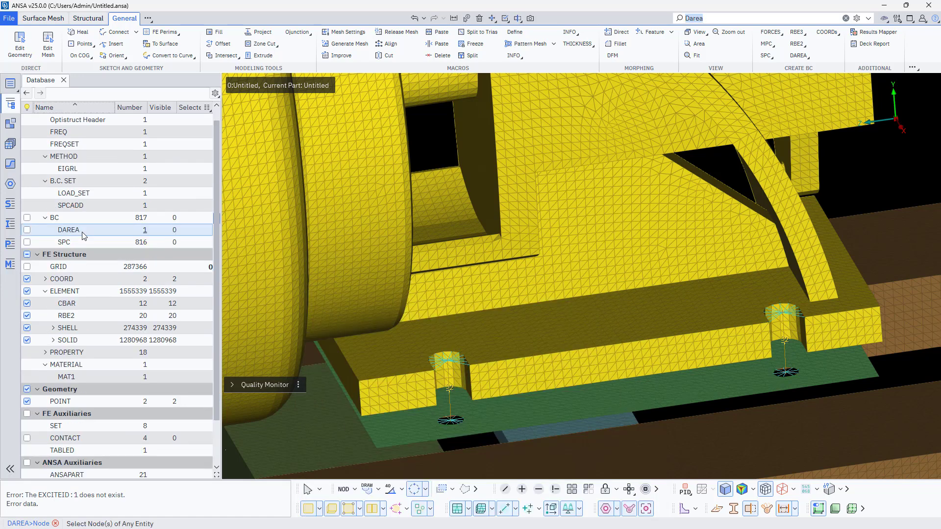
double_click(82, 232)
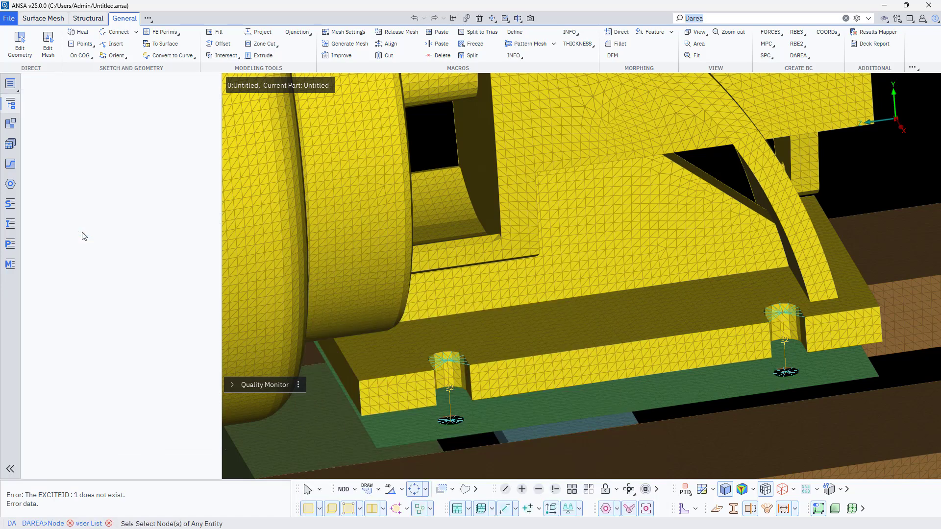
Create a second node-based DAREA on the centre node of the same lower RBE2, with component 2: Fy and A value 1.
right_click(91, 331)
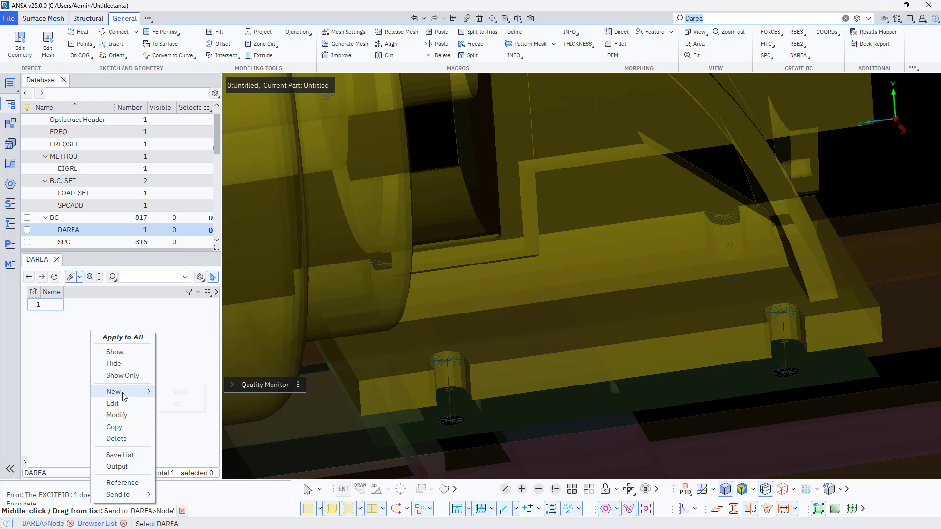
mouse_move(123, 392)
left_click(177, 393)
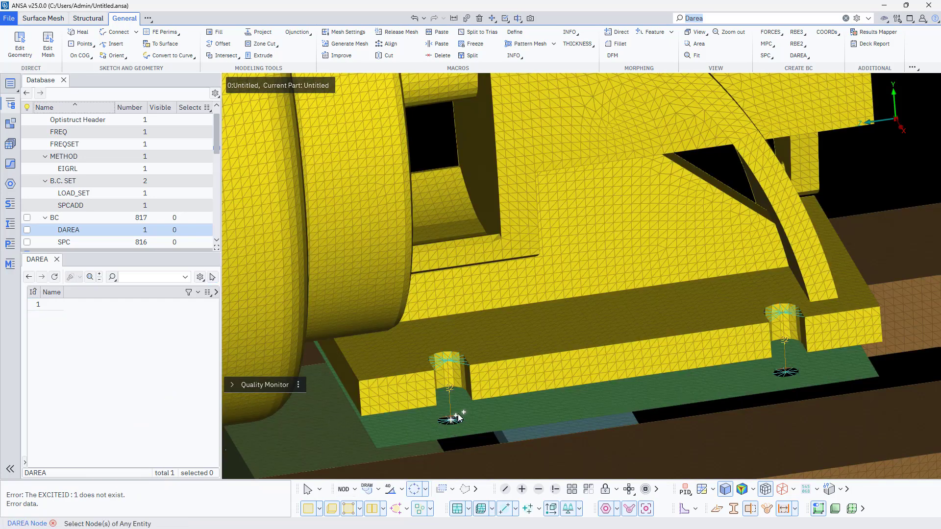
left_click(451, 420)
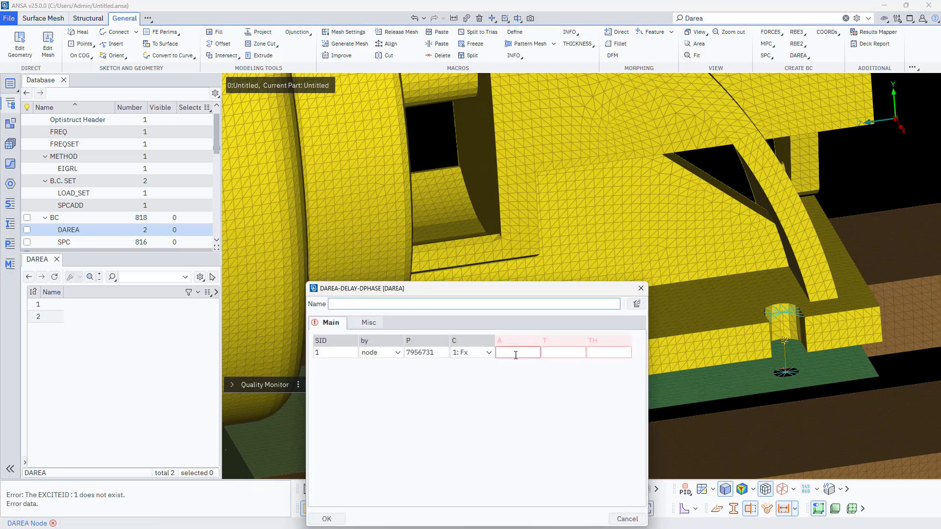
left_click(489, 353)
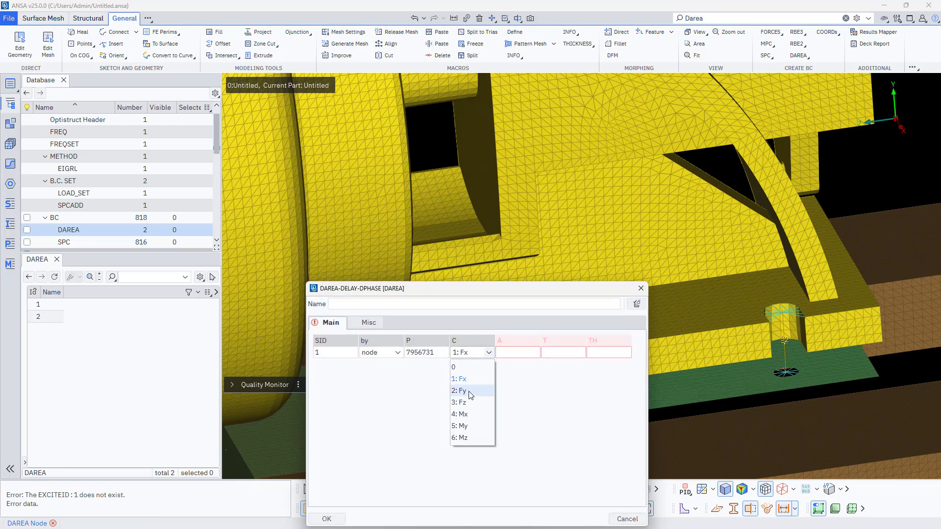
left_click(470, 393)
left_click(504, 353)
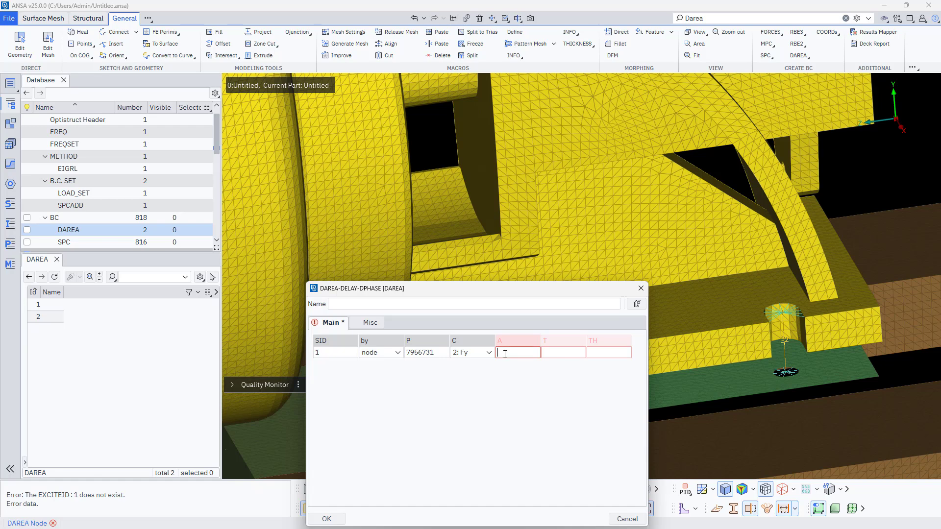
type("1")
left_click(327, 519)
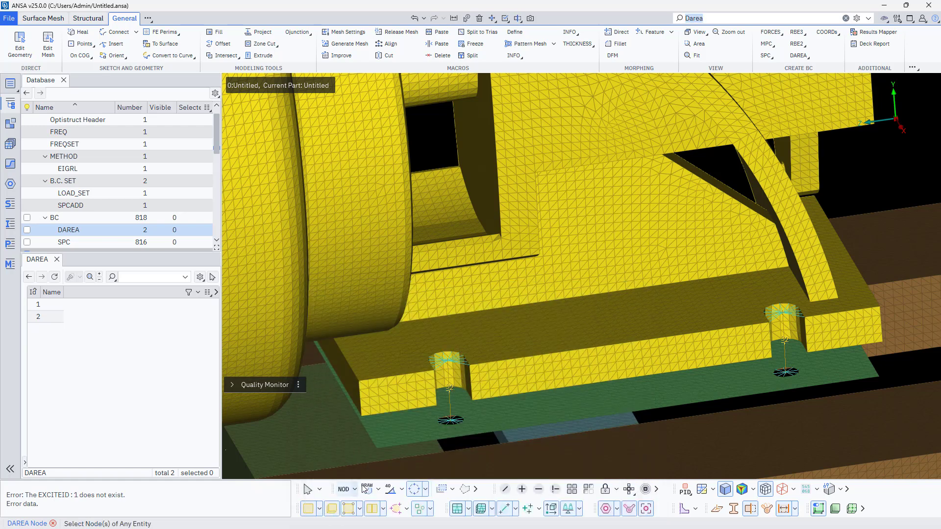
Create a third node-based DAREA on the same RBE2 centre node, with component 3: Fz and A value 1.
right_click(82, 330)
mouse_move(128, 391)
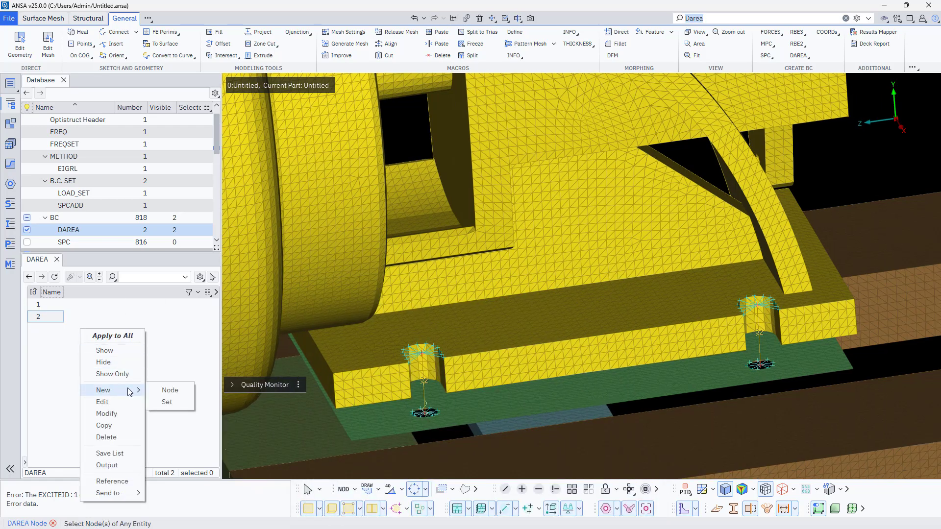
left_click(172, 392)
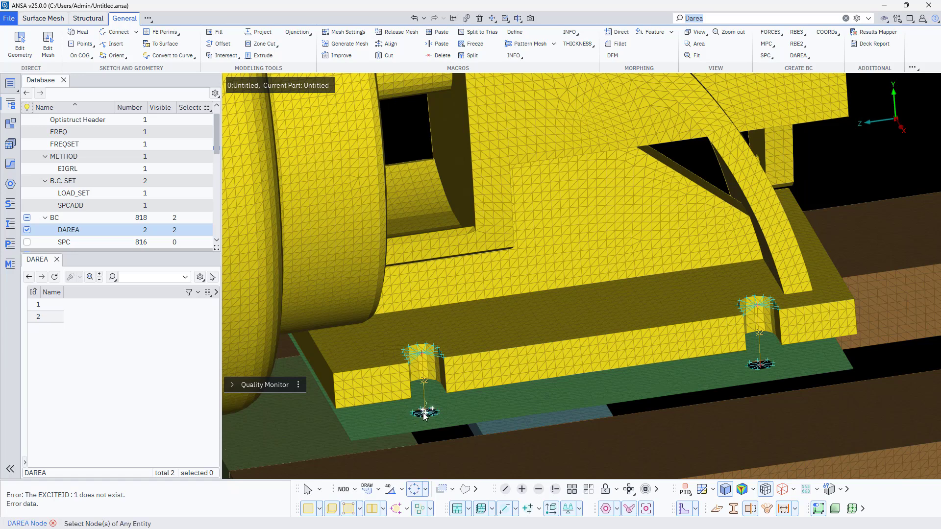
middle_click(232, 414)
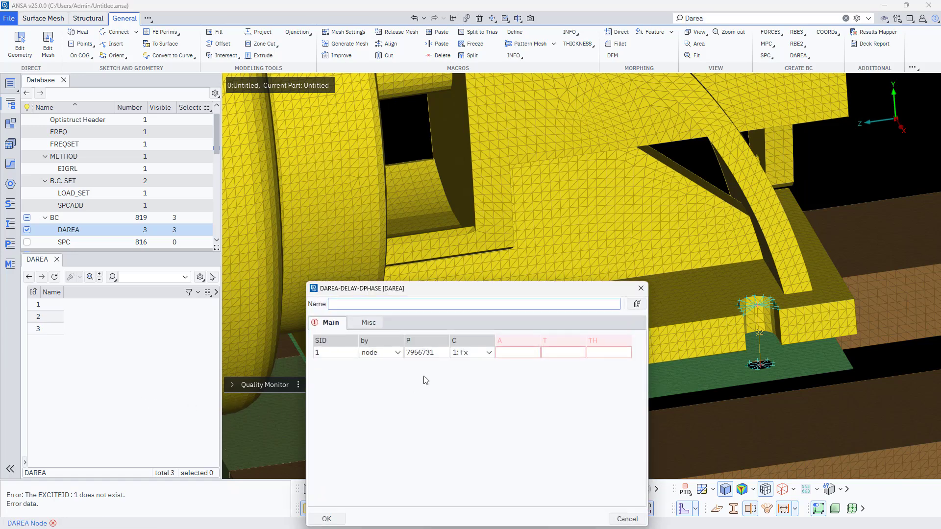
left_click(489, 353)
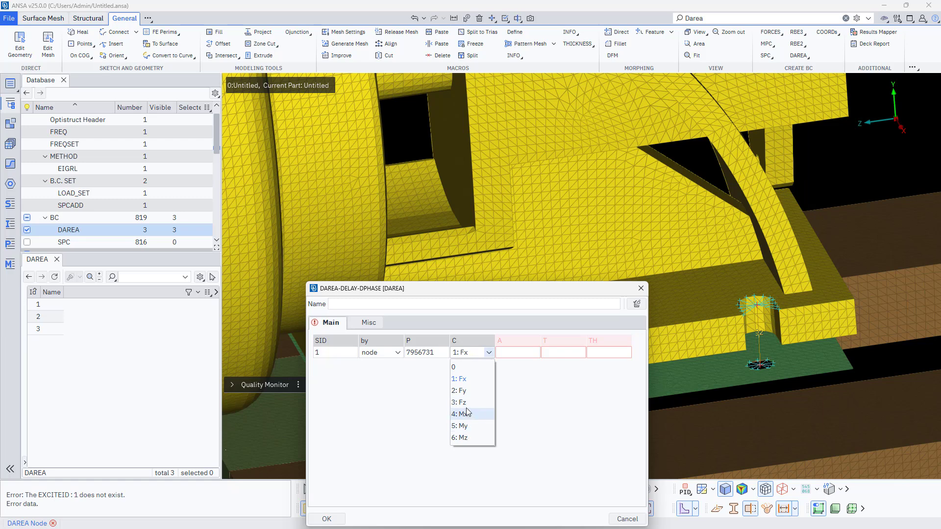
left_click(466, 404)
left_click(504, 352)
left_click(503, 352)
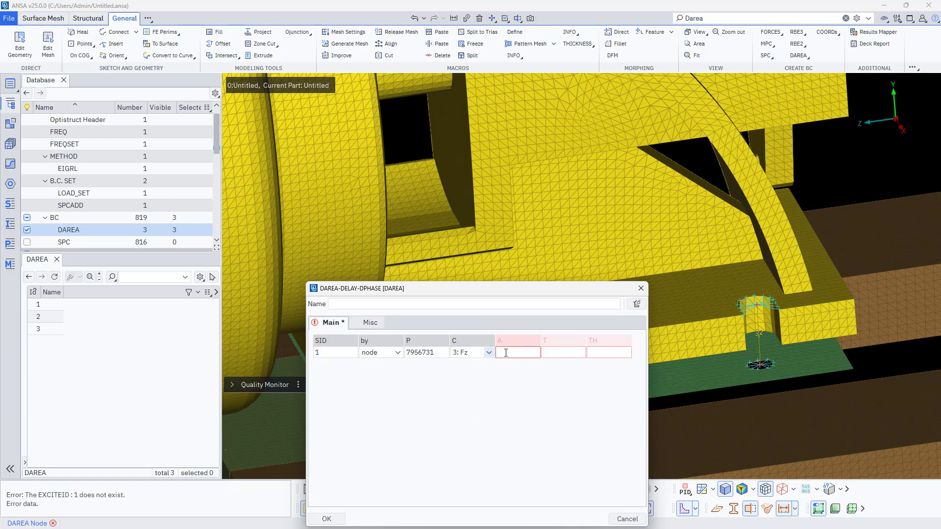
type("1")
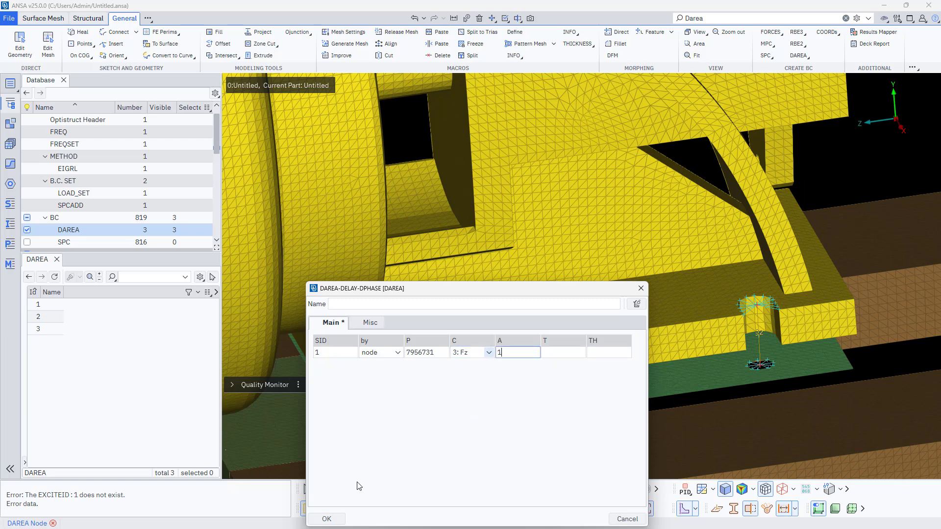
left_click(326, 519)
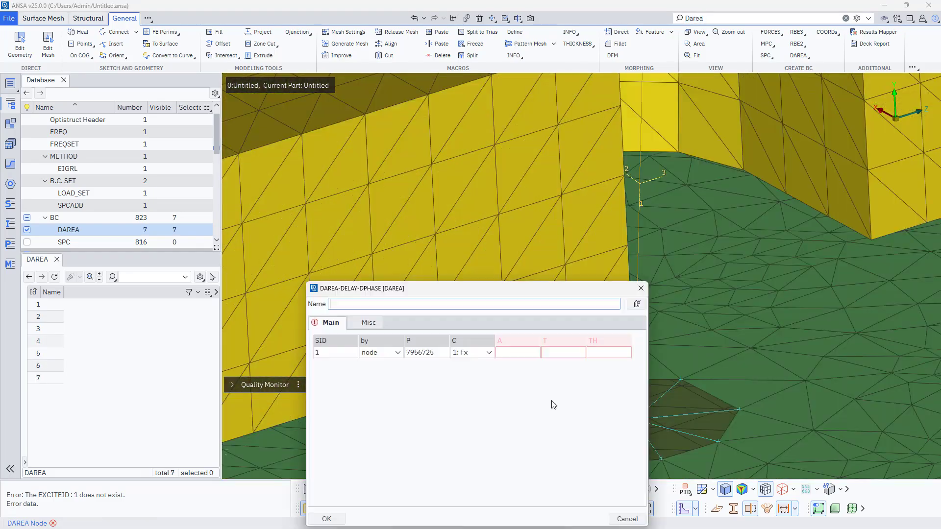
Create Fx, Fy and Fz DAREAs at the remaining pump and motor bolt-hole RBE2 centres and C.O.G. nodes, using A value 1.
left_click(488, 353)
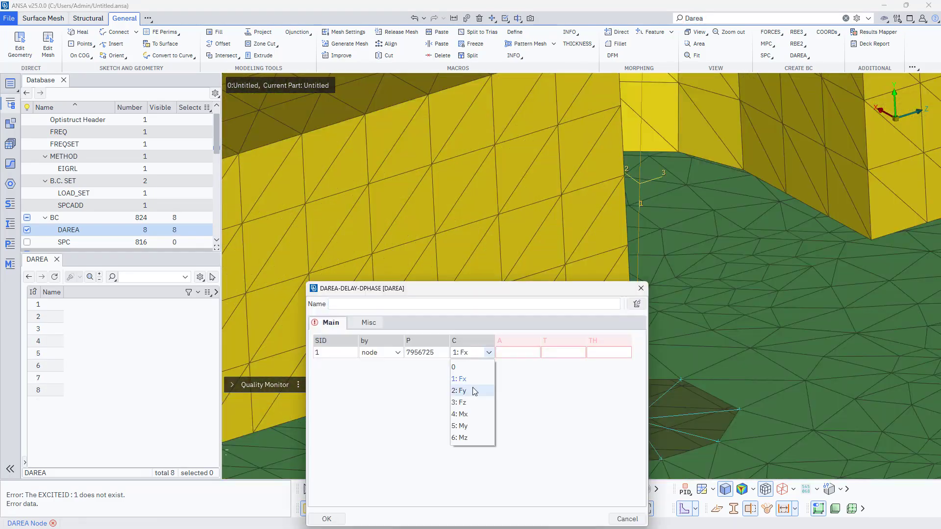
left_click(474, 391)
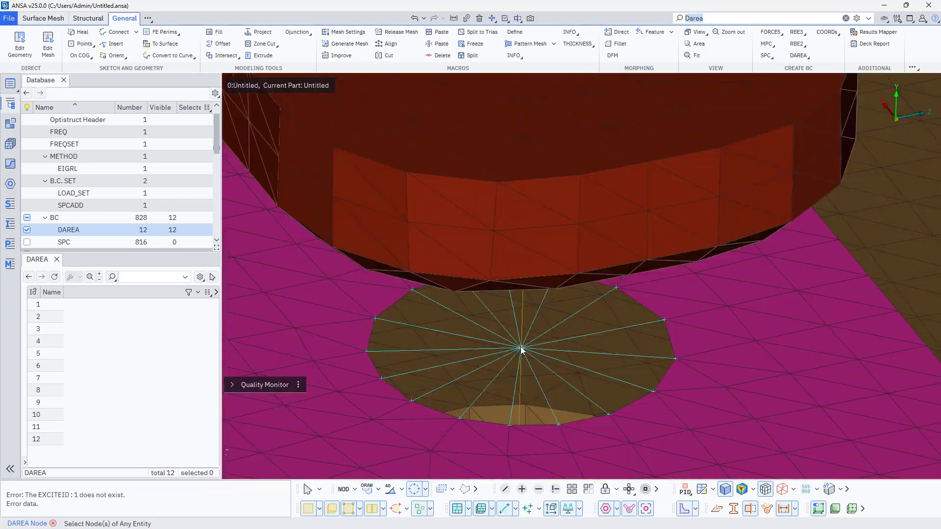
left_click(521, 349)
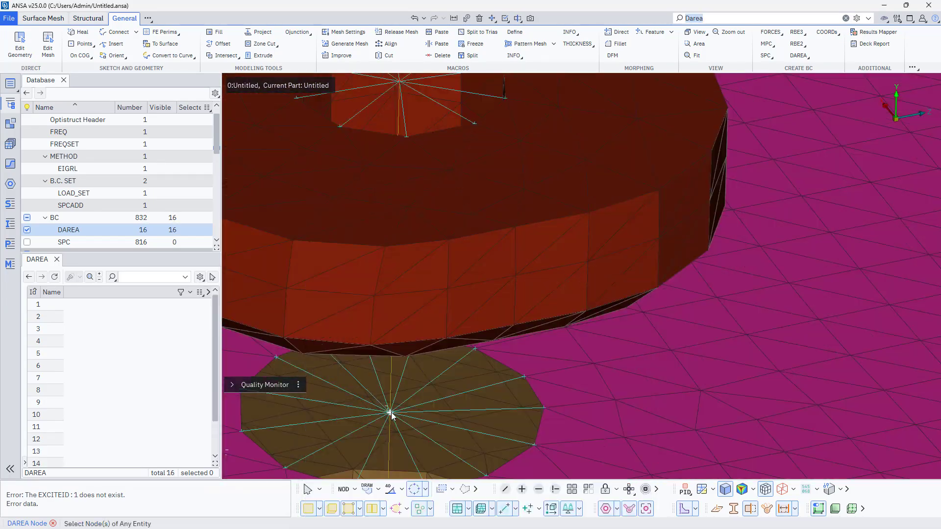
left_click(489, 352)
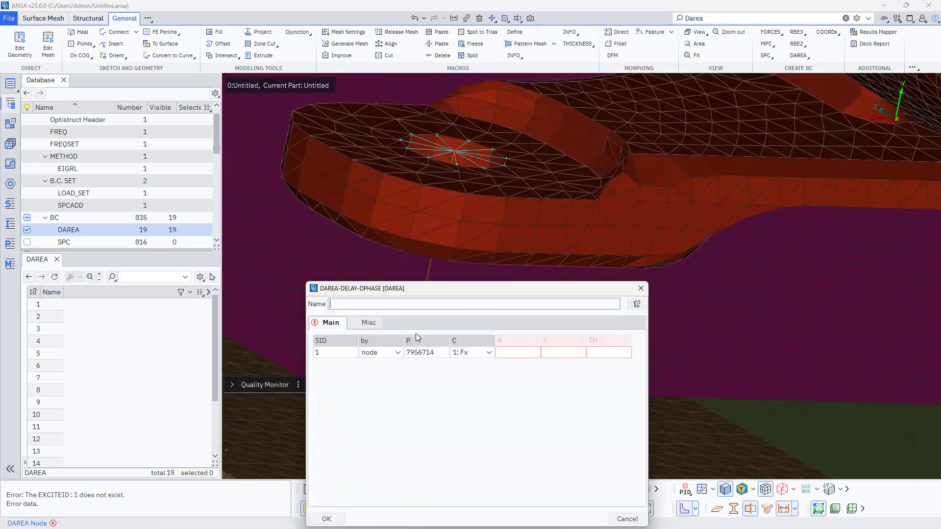
left_click(489, 352)
left_click(481, 391)
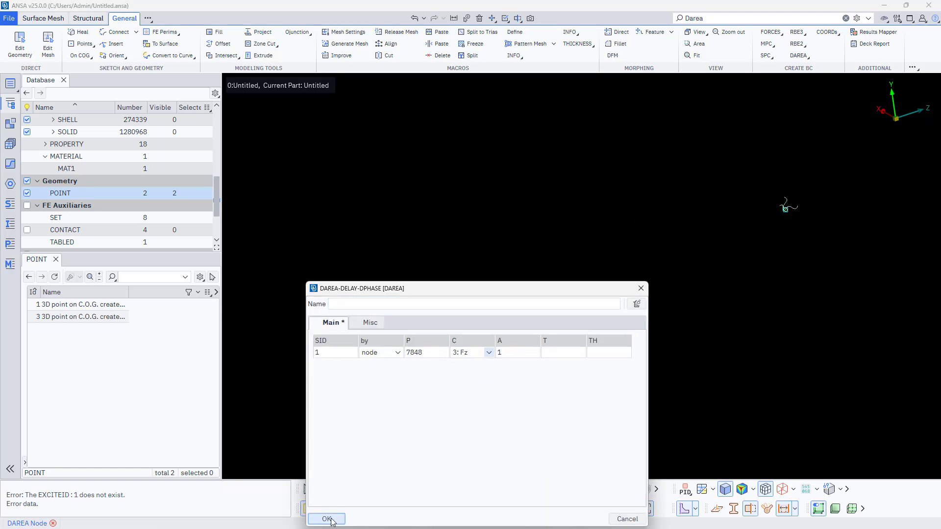
left_click(325, 516)
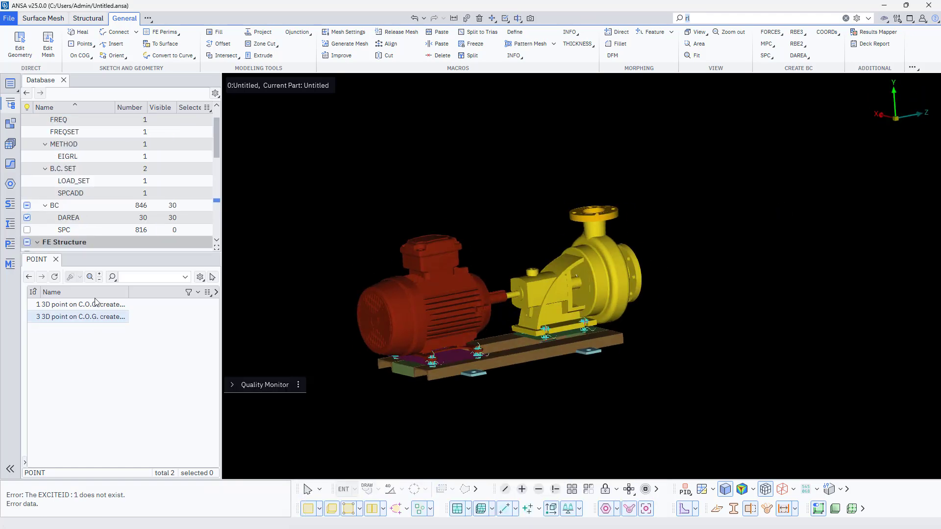
Open the first card in the DAREA list to check it, and add the SID column to the list.
scroll(72, 207, "down", 1)
left_click(84, 181)
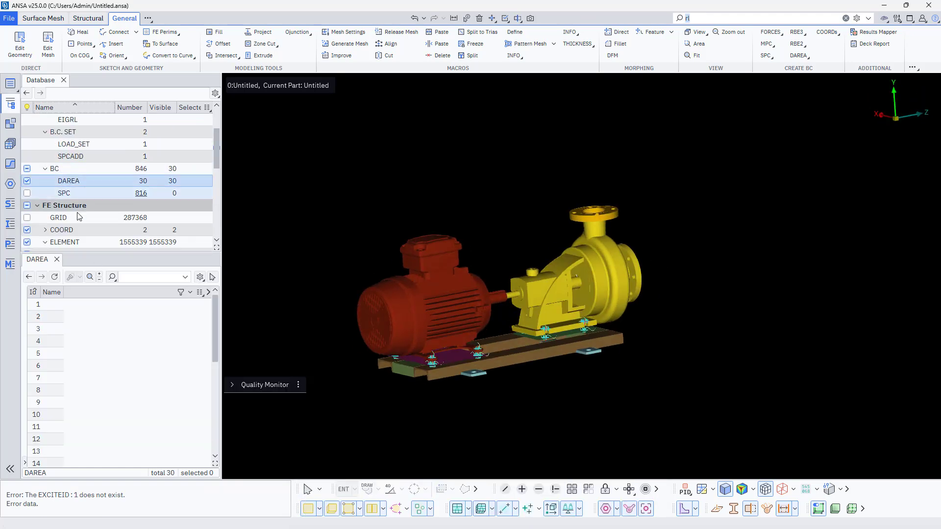
double_click(45, 304)
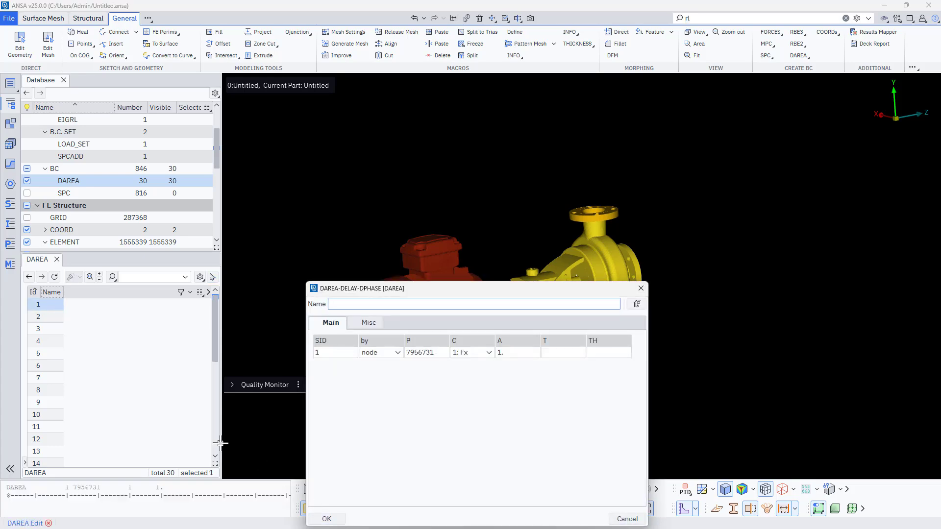
left_click(173, 388)
left_click(200, 293)
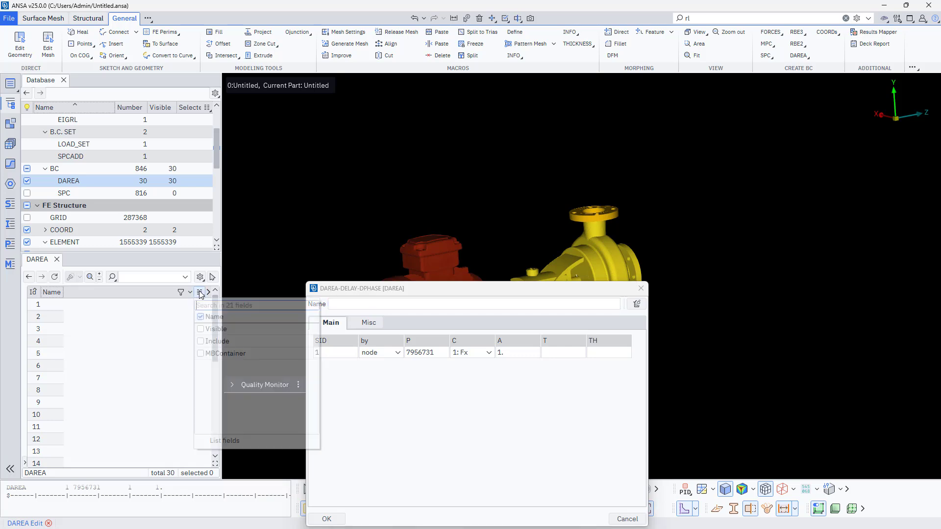
type("sid")
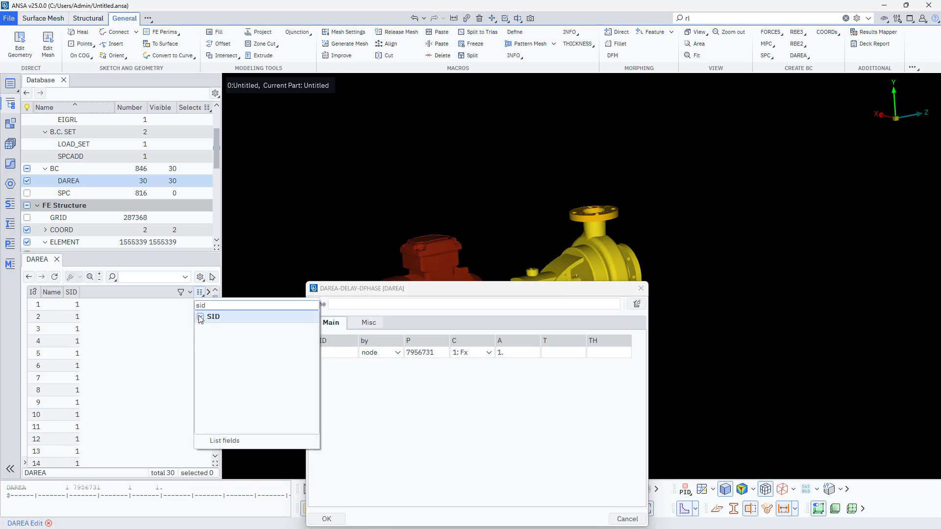
left_click(201, 317)
Set the SIDs of DAREA entries 2, 3 and 4 to 2, 3 and 4 in the list.
left_click(76, 317)
double_click(76, 315)
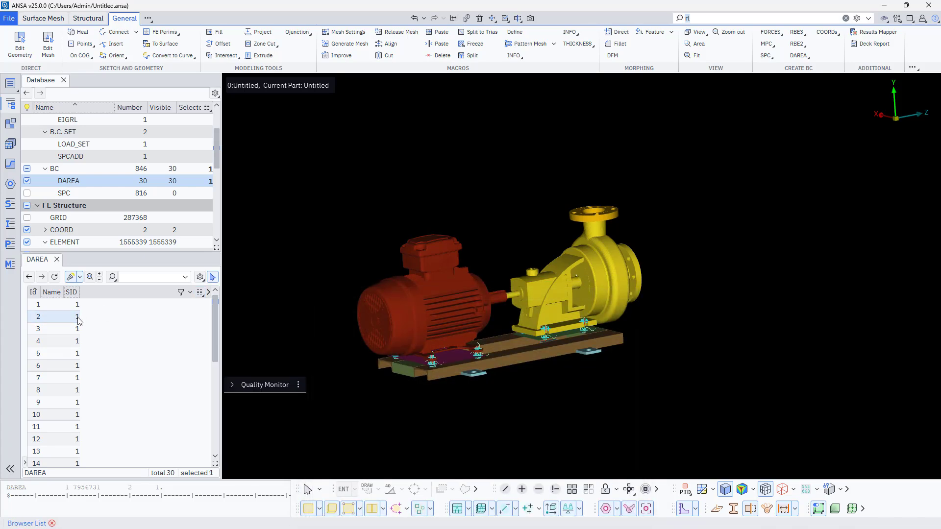
left_click(326, 520)
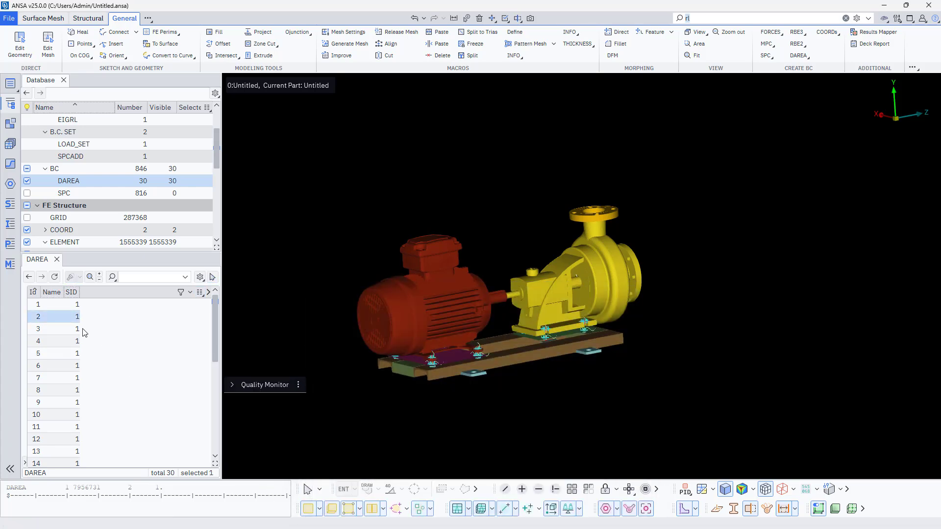
left_click(77, 317)
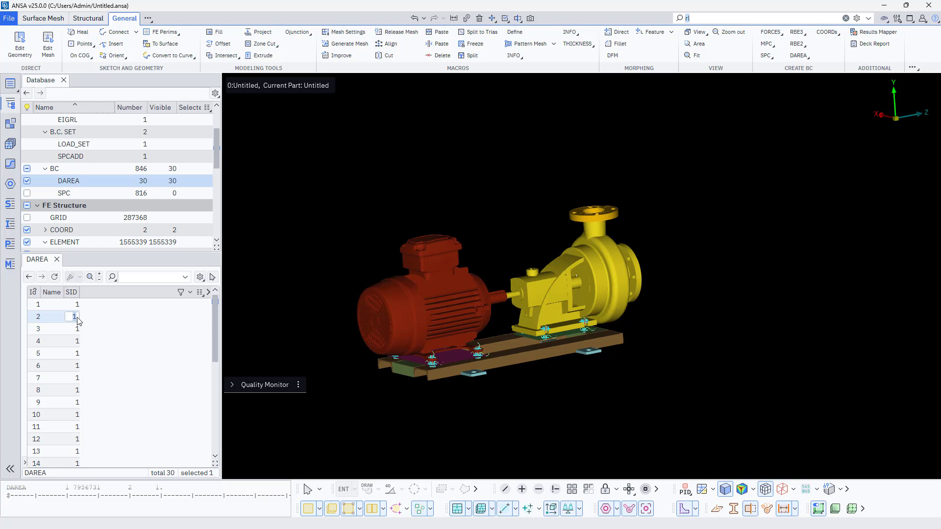
type("2")
left_click(80, 332)
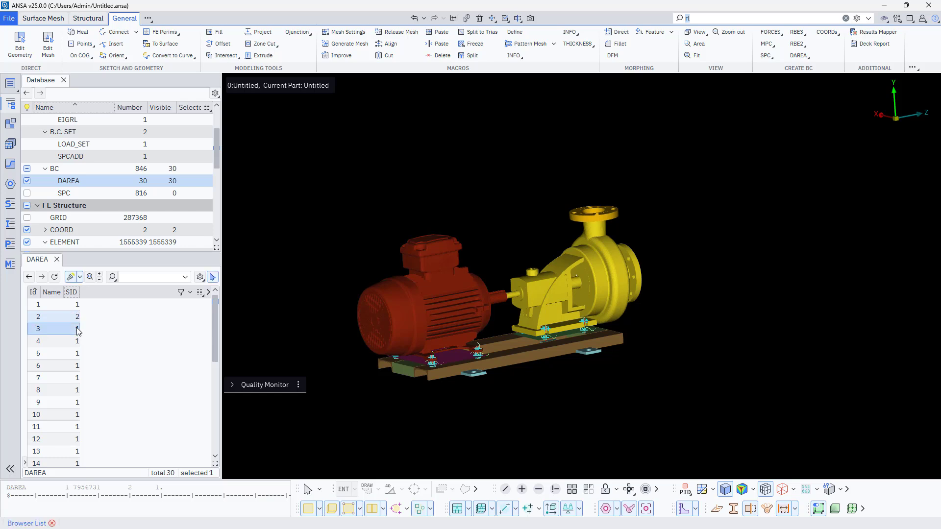
left_click(77, 330)
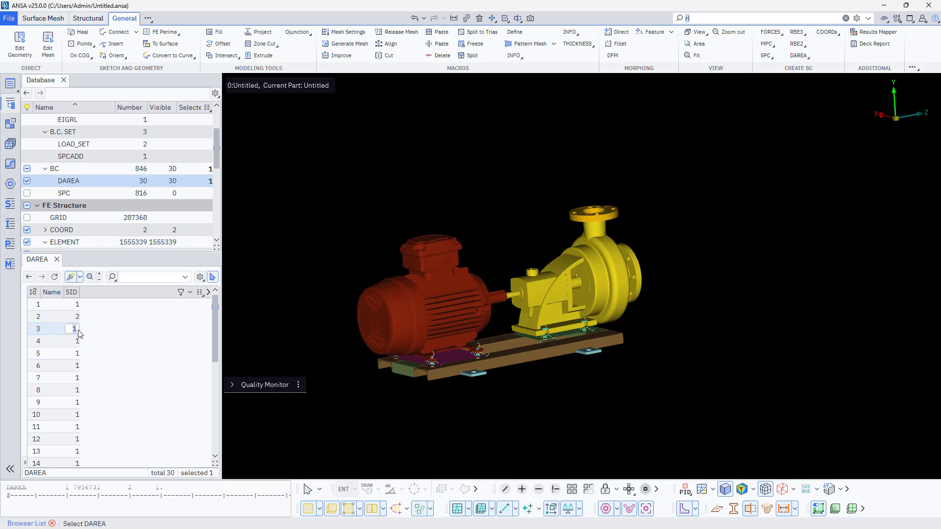
left_click(77, 343)
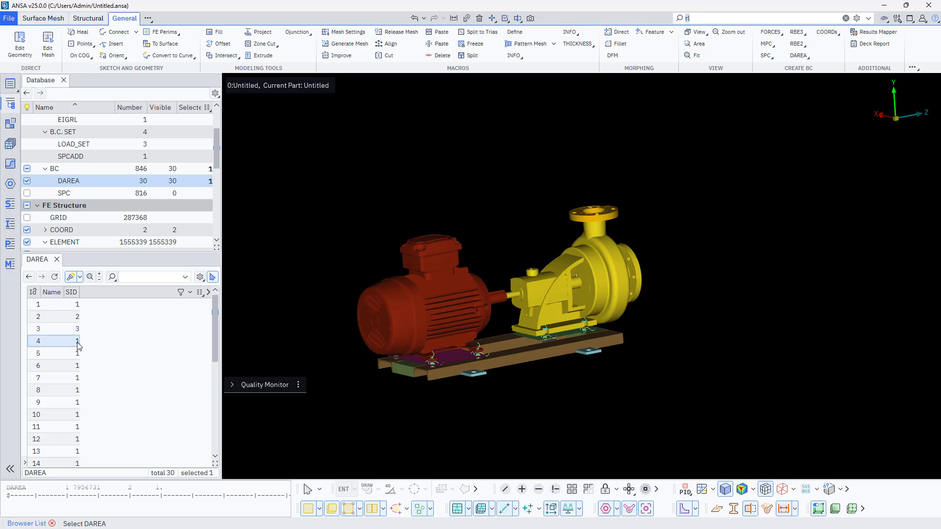
left_click(77, 343)
Number the SIDs of DAREA entries 5 to 13 consecutively from 5 to 13, matching their IDs.
left_click(79, 355)
left_click(78, 355)
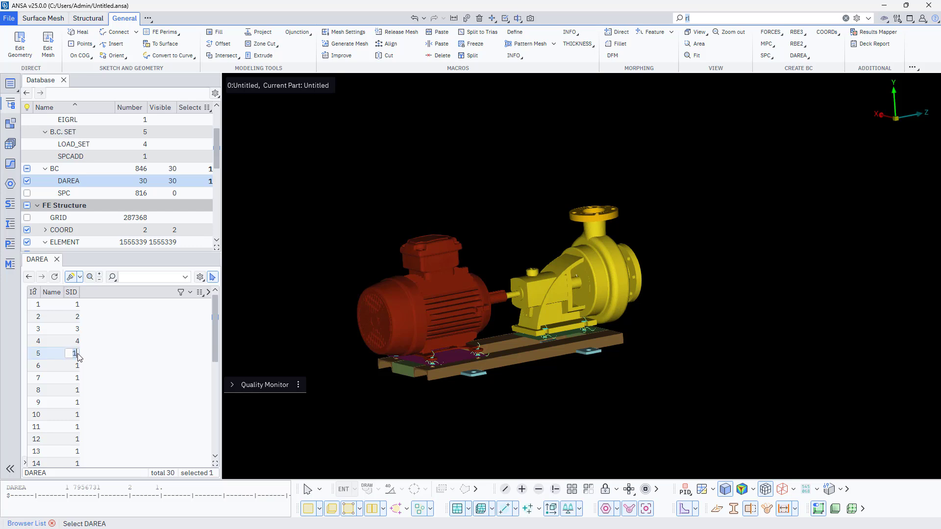
type("5")
left_click(77, 366)
left_click(78, 365)
type("6")
double_click(77, 378)
type("7")
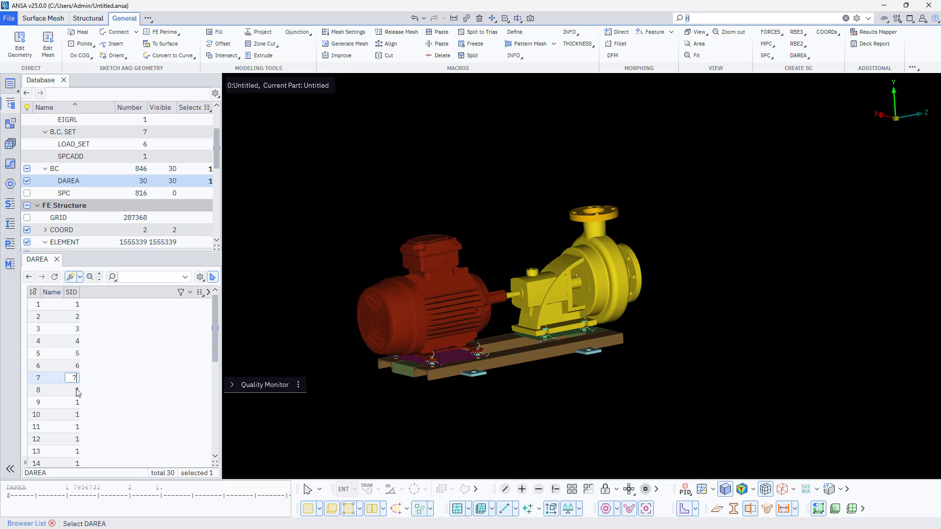
double_click(77, 391)
type("8")
double_click(78, 427)
type("1113")
Set the SIDs of DAREA entries 14 to 20 to the matching values 14 to 20.
double_click(79, 463)
type("14")
scroll(79, 462, "down", 3)
double_click(77, 354)
type("15")
double_click(78, 367)
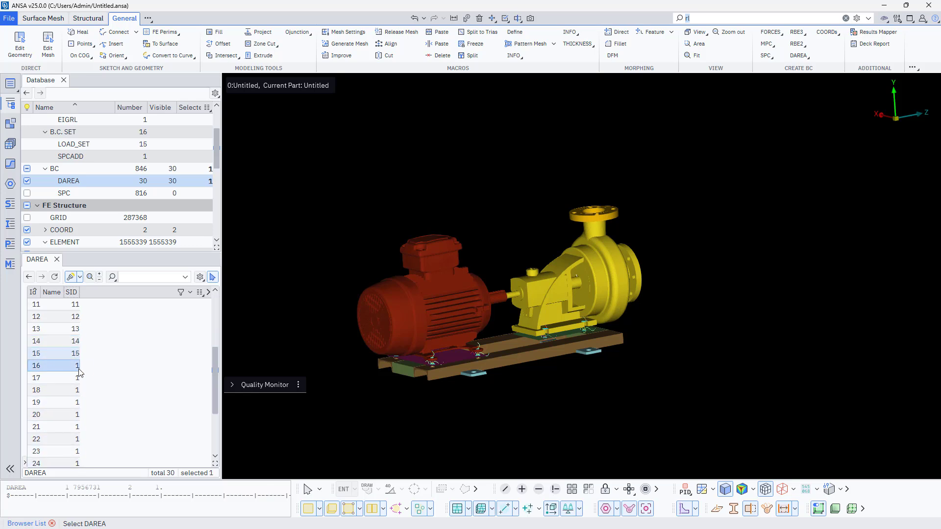
type("16")
double_click(76, 380)
double_click(75, 391)
type("18")
double_click(76, 415)
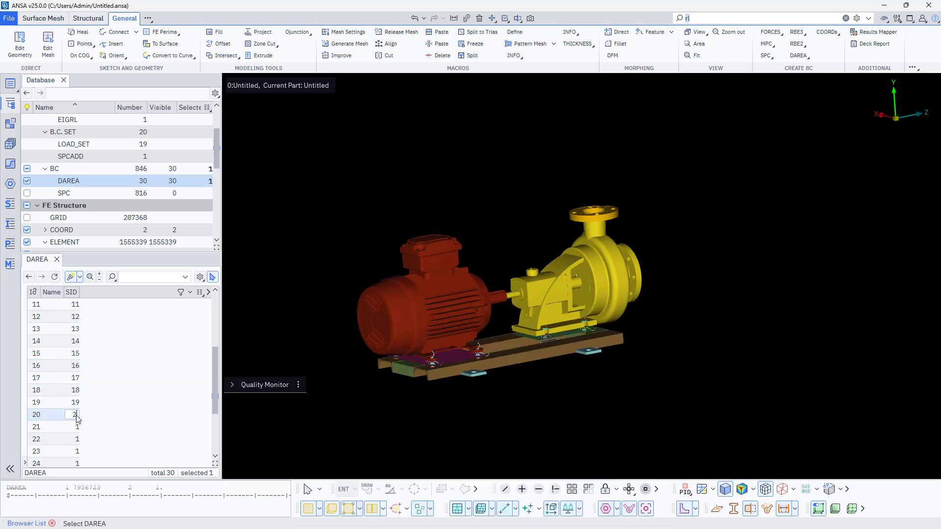
type("20")
Give DAREA entries 21 to 30 the SIDs 21 to 30 so each entry has its own load set.
double_click(77, 452)
scroll(77, 463, "down", 3)
double_click(77, 391)
type("25")
left_click(77, 417)
type("27")
double_click(77, 427)
type("28")
double_click(76, 439)
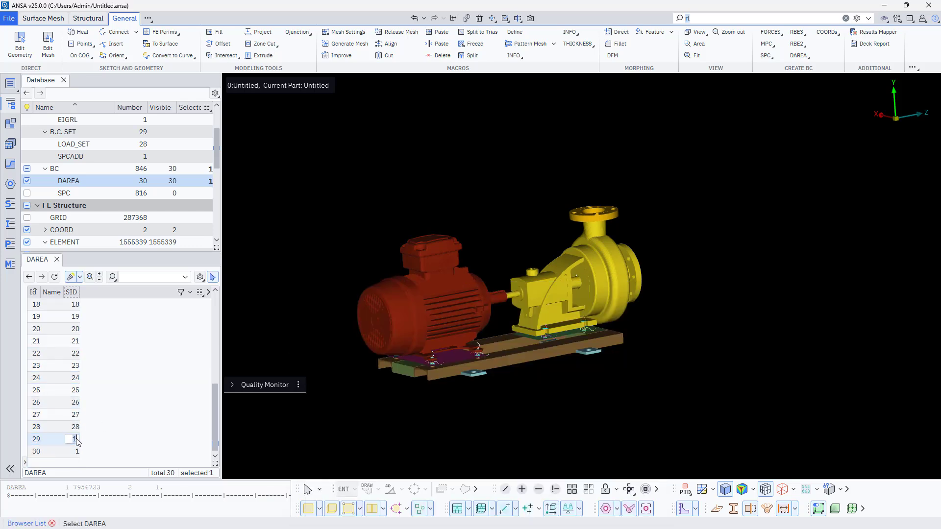
type("29")
double_click(77, 452)
type("30")
scroll(108, 396, "up", 6)
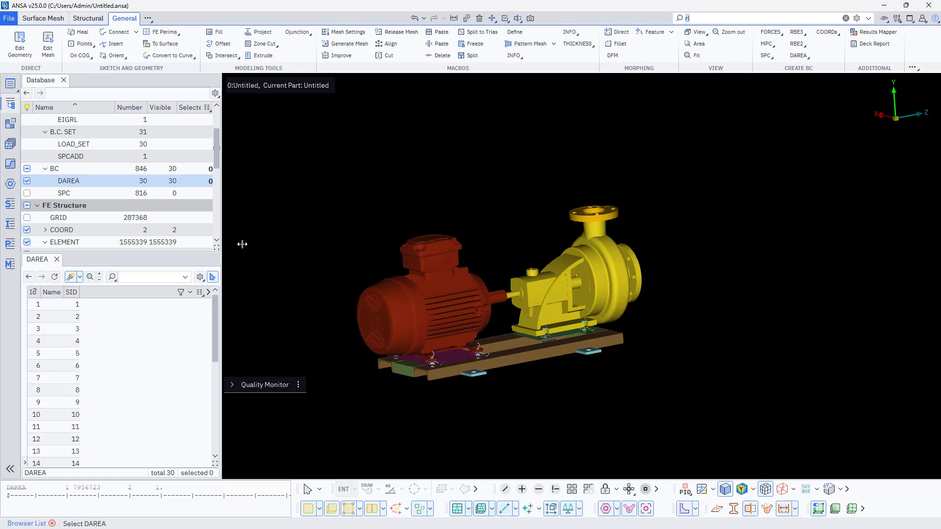
Create a new RLOAD2 dynamic load with load set 1 as its EXCITEID.
left_click(706, 20)
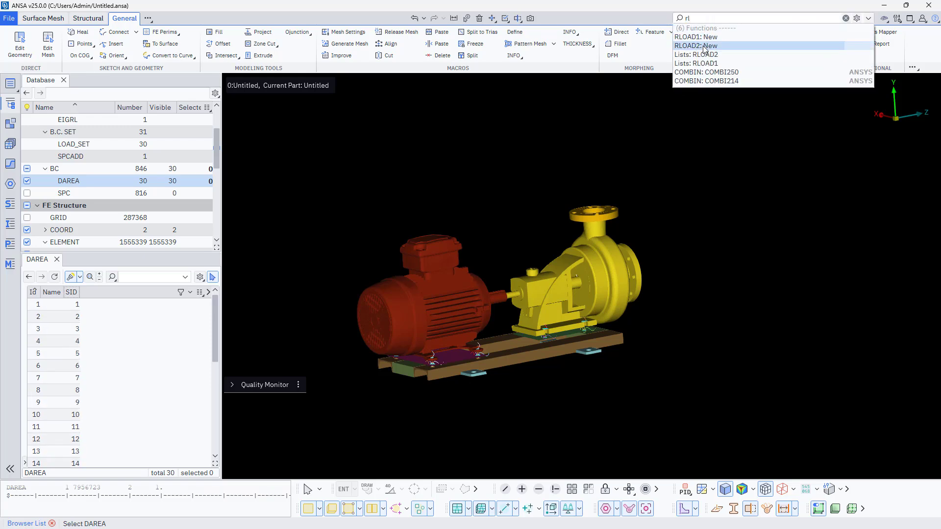
left_click(704, 46)
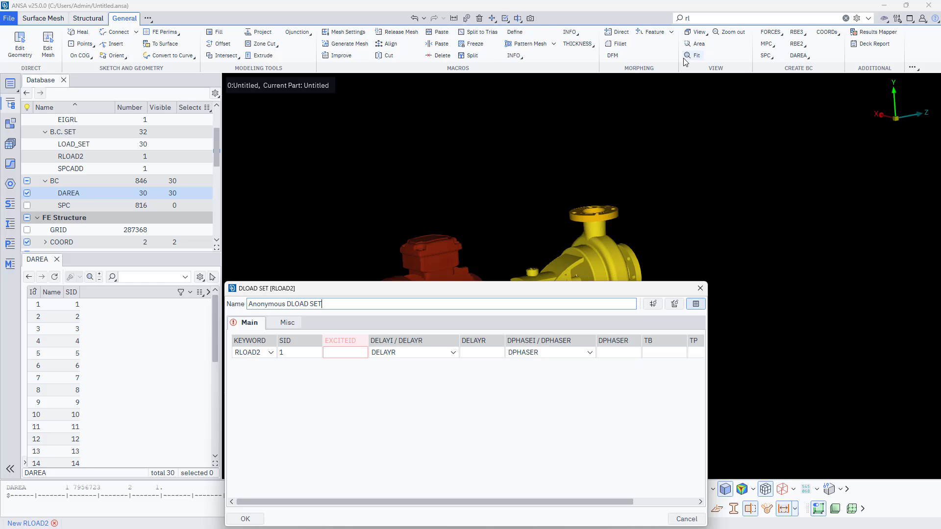
left_click(333, 352)
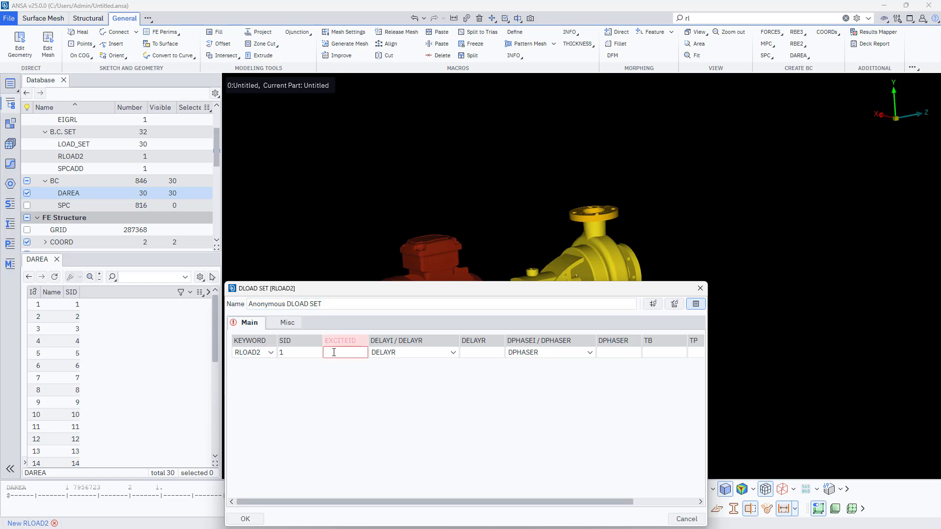
double_click(334, 352)
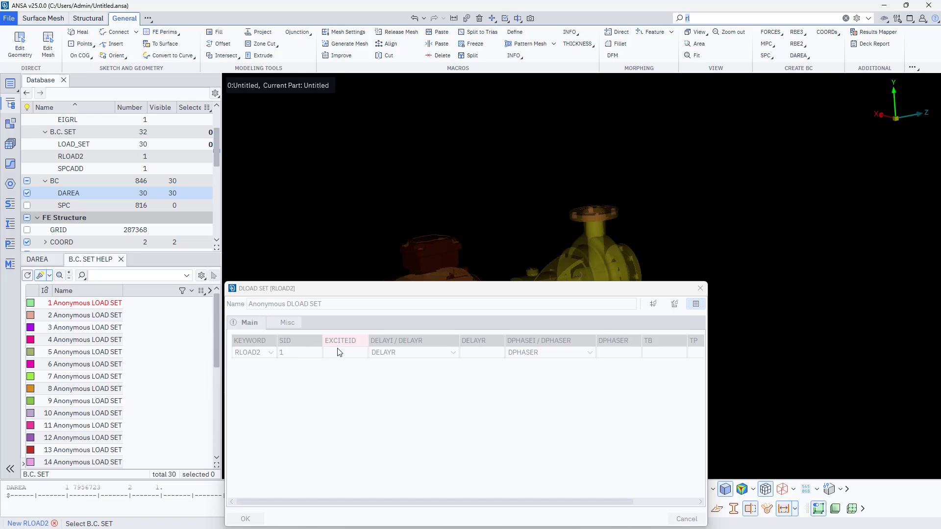
left_click(84, 305)
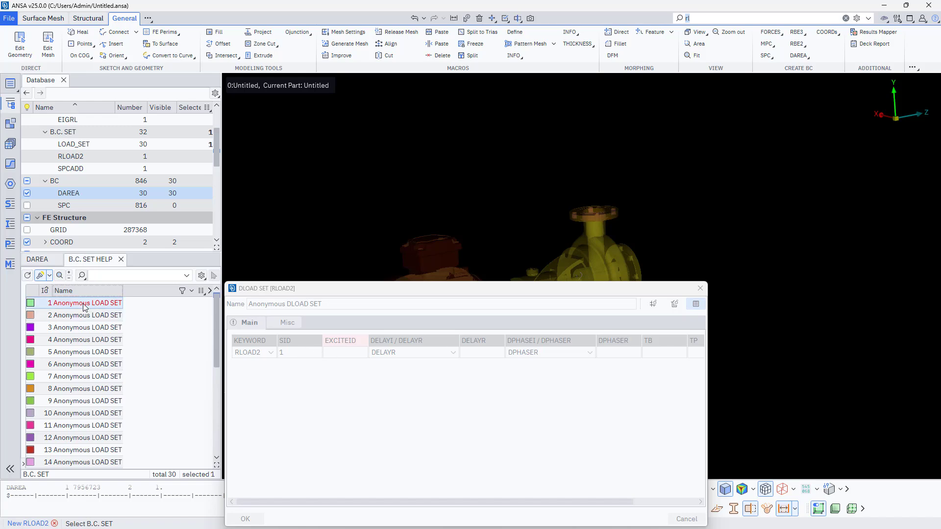
middle_click(84, 305)
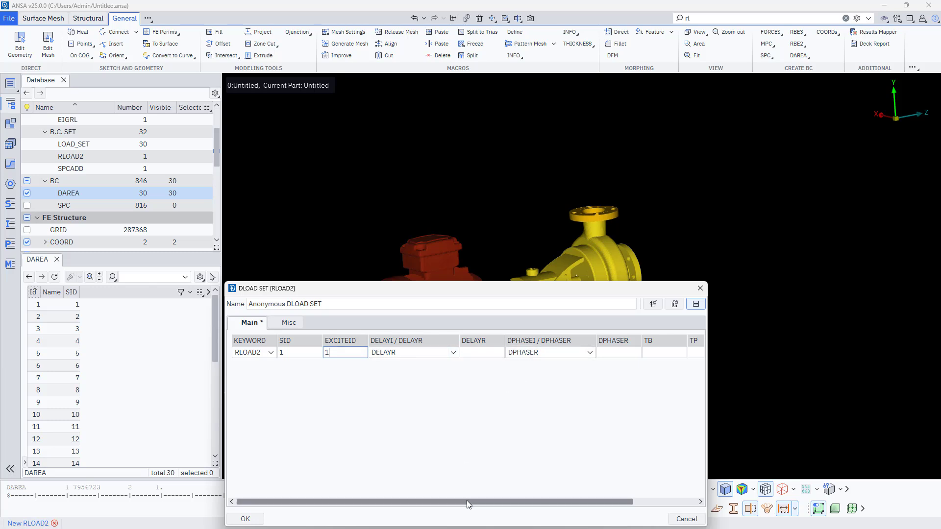
Assign table 786 as TB of the first RLOAD2 and save the card.
left_click_drag(467, 501, 599, 495)
left_click(600, 351)
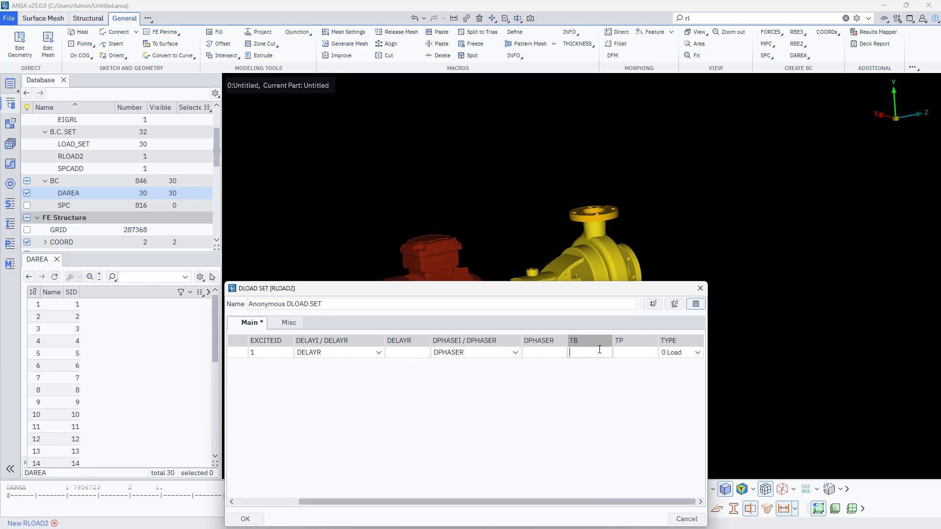
double_click(600, 351)
double_click(259, 308)
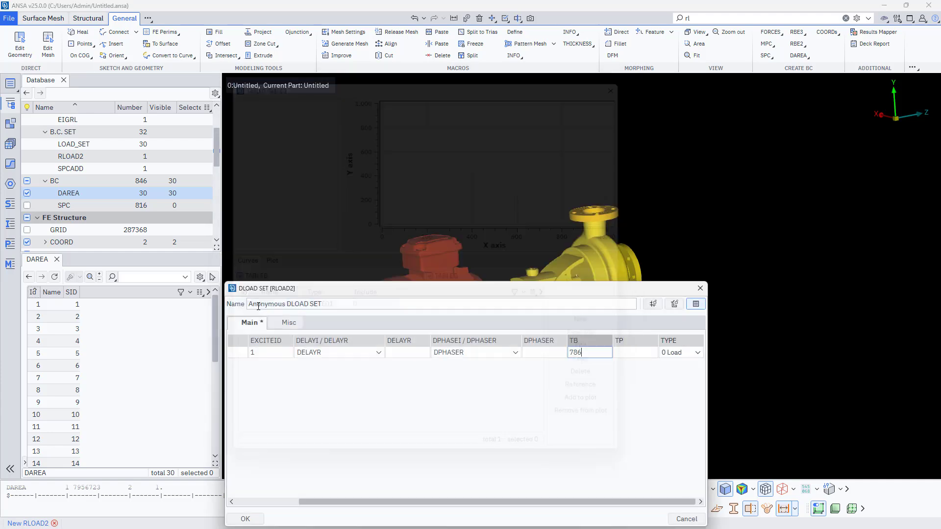
left_click(244, 519)
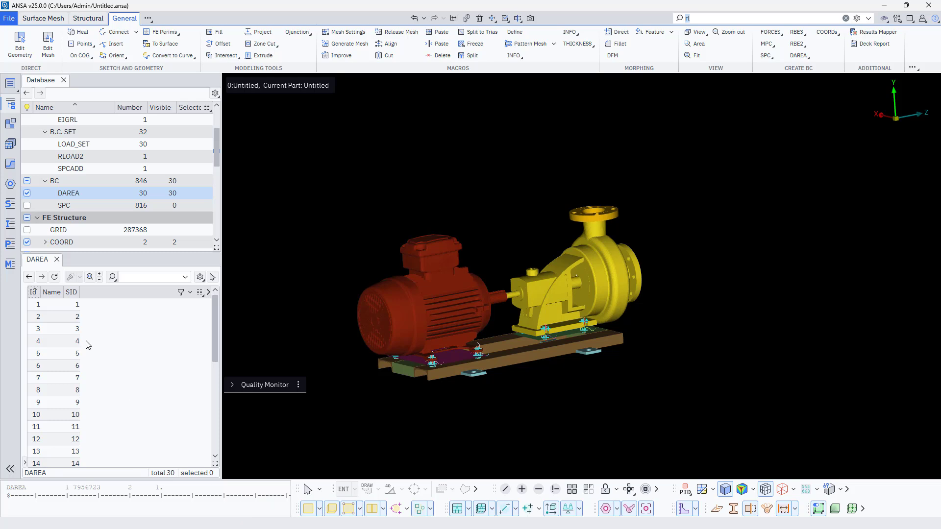
Add a second RLOAD2 from the RLOAD2 list with EXCITEID 2 and TB 786.
left_click(56, 259)
left_click(71, 156)
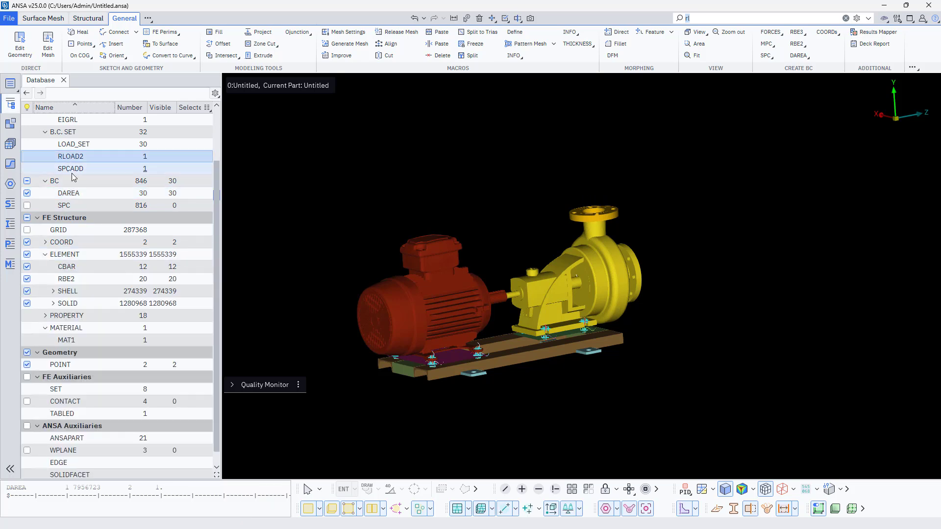
double_click(82, 162)
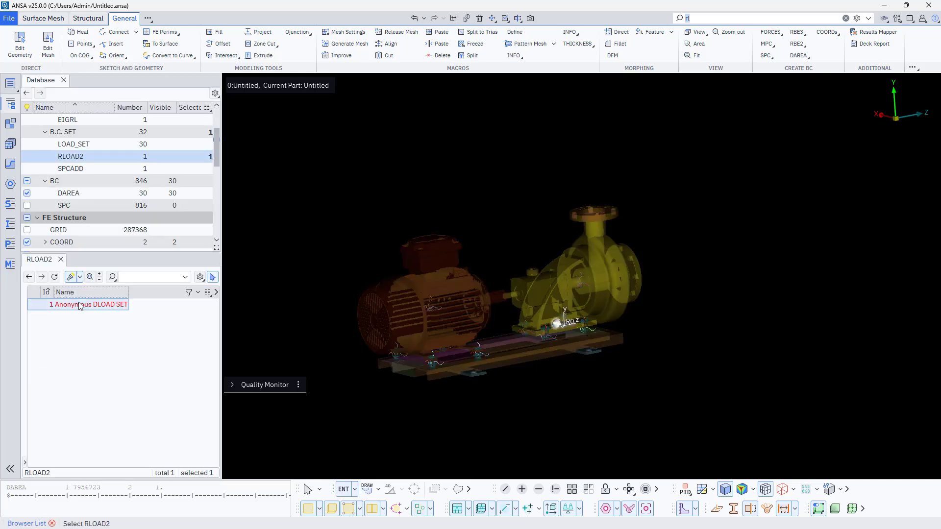
right_click(84, 327)
left_click(105, 387)
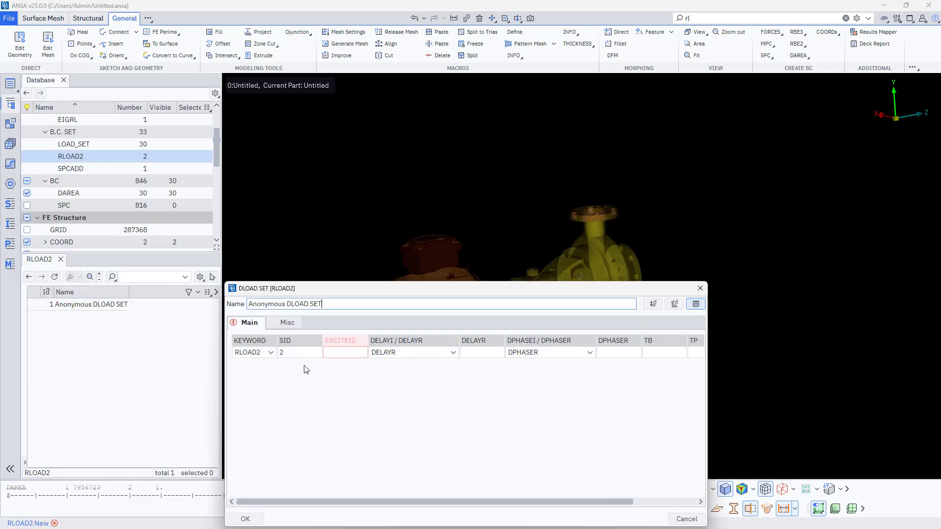
left_click(327, 353)
type("2")
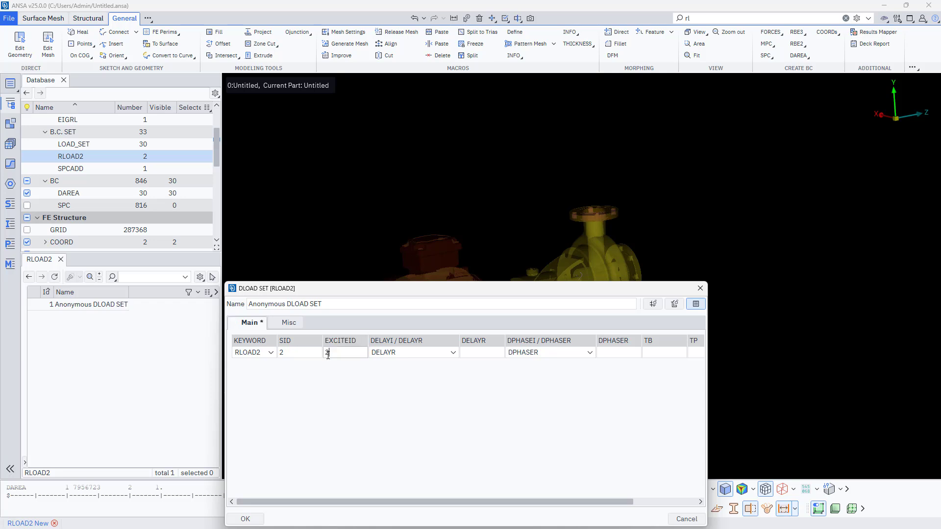
left_click(651, 353)
type("786")
left_click(253, 520)
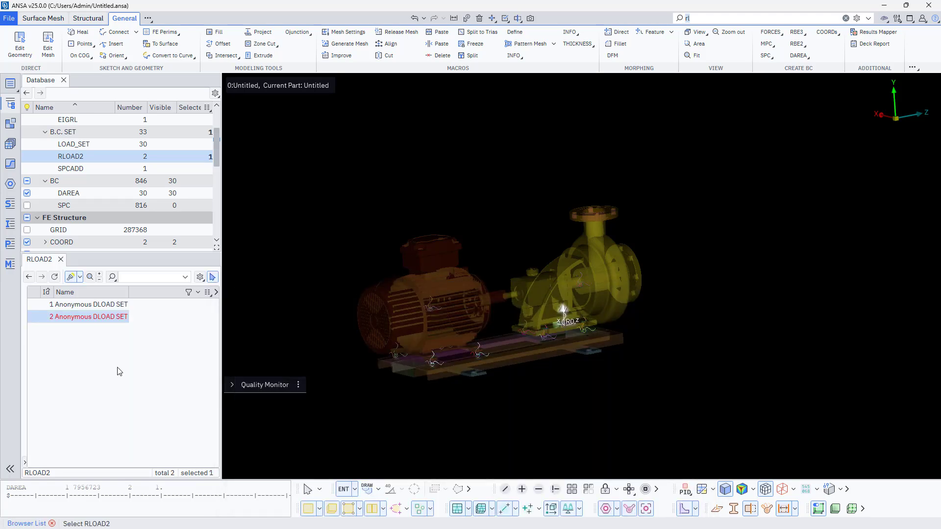
Add a third RLOAD2 with EXCITEID 3 and TB 786.
right_click(118, 182)
left_click(140, 244)
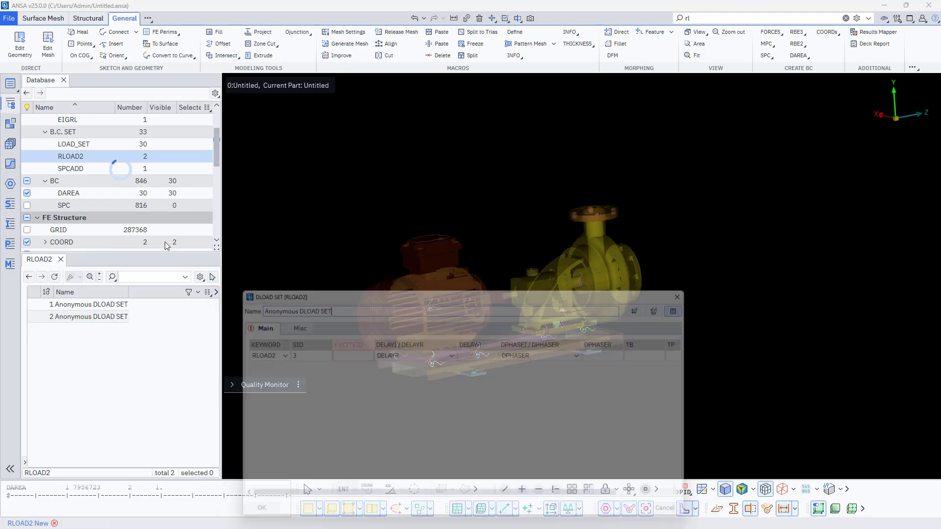
left_click(347, 352)
type("3")
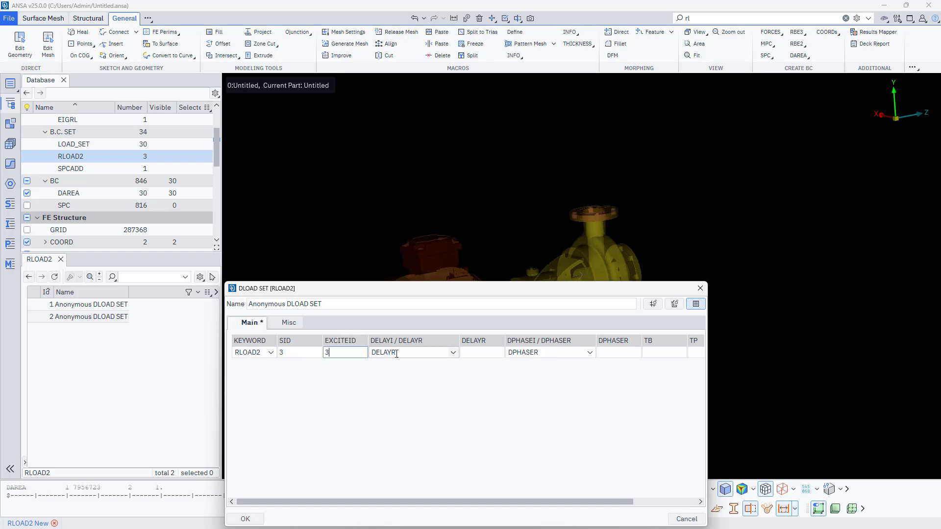
left_click(660, 353)
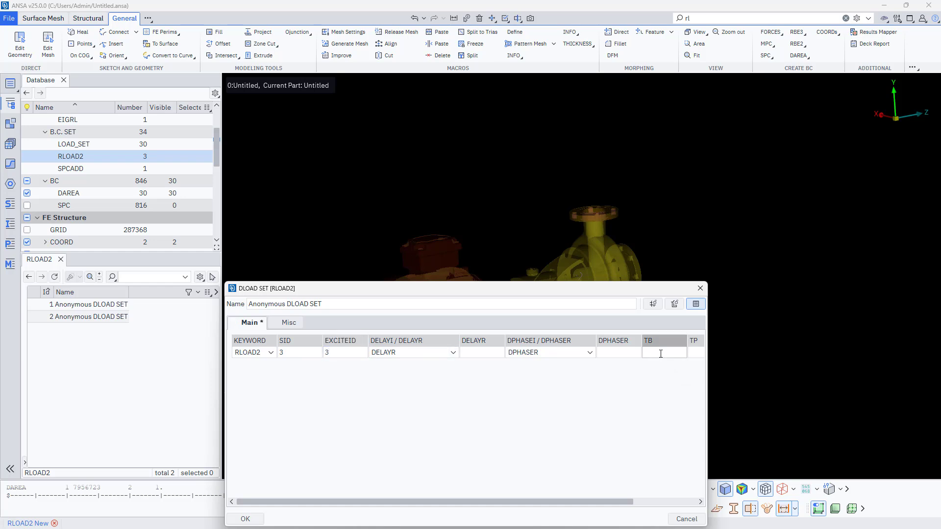
type("786")
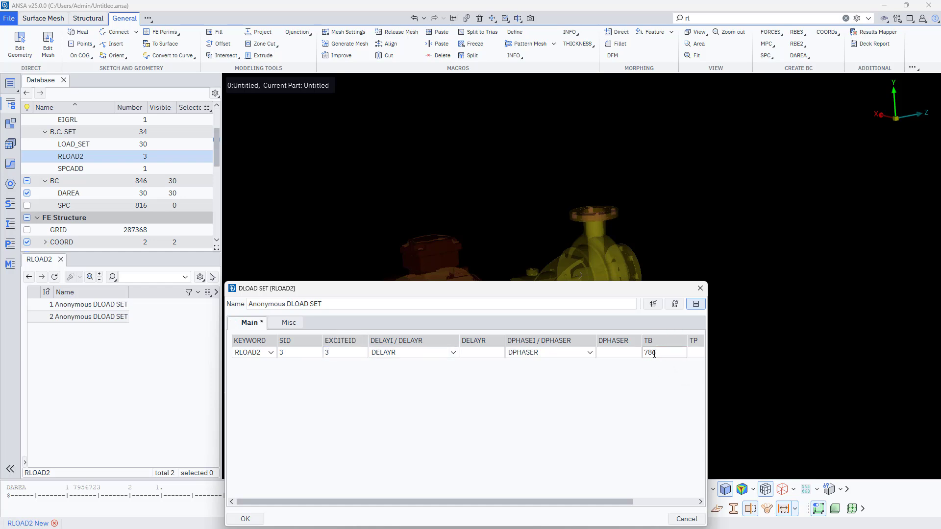
left_click(245, 519)
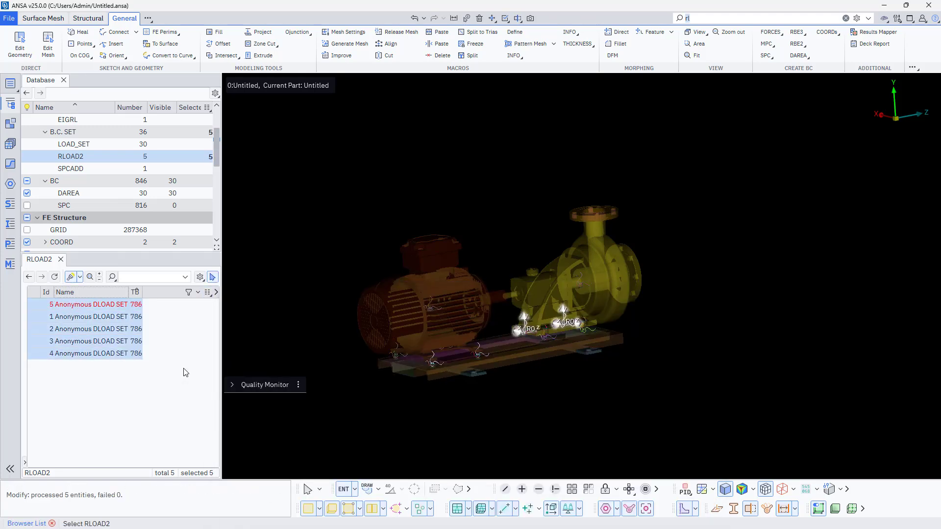
Sort the RLOAD2 list by ID and add RLOAD2 entries 6 to 8 with EXCITEIDs matching their SIDs.
left_click(46, 293)
double_click(91, 305)
double_click(91, 317)
left_click(345, 352)
type("6")
left_click(245, 520)
left_click(346, 353)
type("8")
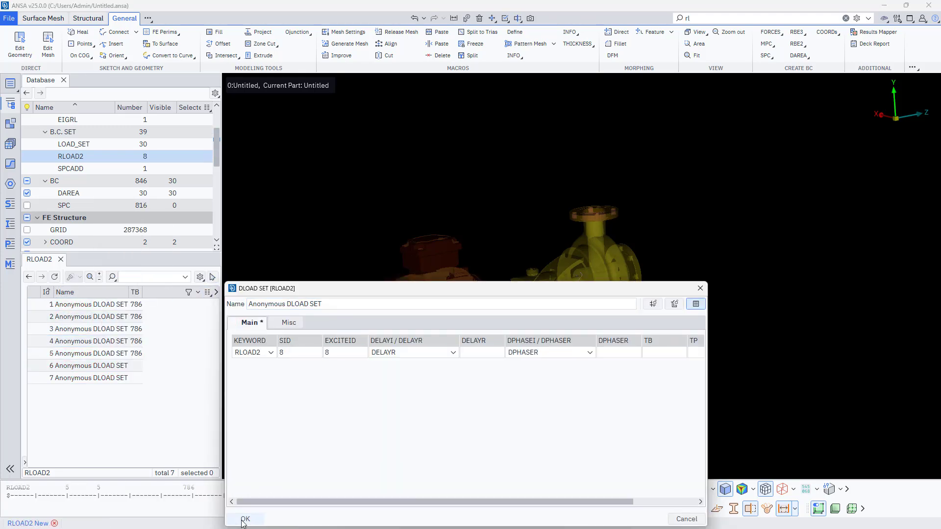
left_click(243, 520)
Add RLOAD2 entries 9 to 12, each with the EXCITEID equal to its SID.
right_click(210, 413)
left_click(192, 336)
left_click(345, 353)
type("9")
left_click(246, 519)
left_click(245, 519)
Add RLOAD2 entries 13 to 21, each with the EXCITEID equal to its SID.
right_click(160, 457)
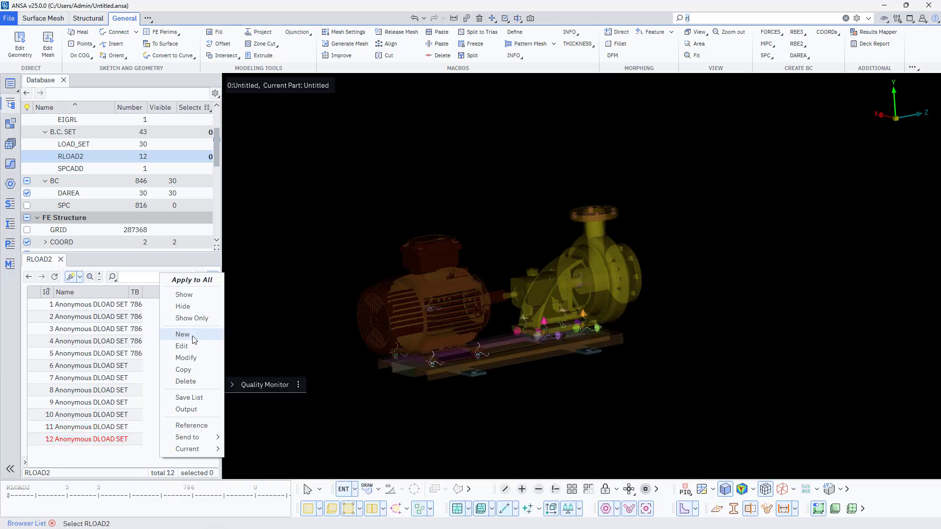
left_click(193, 337)
left_click(356, 352)
type("15")
left_click(246, 519)
right_click(183, 437)
left_click(211, 314)
left_click(345, 353)
type("21")
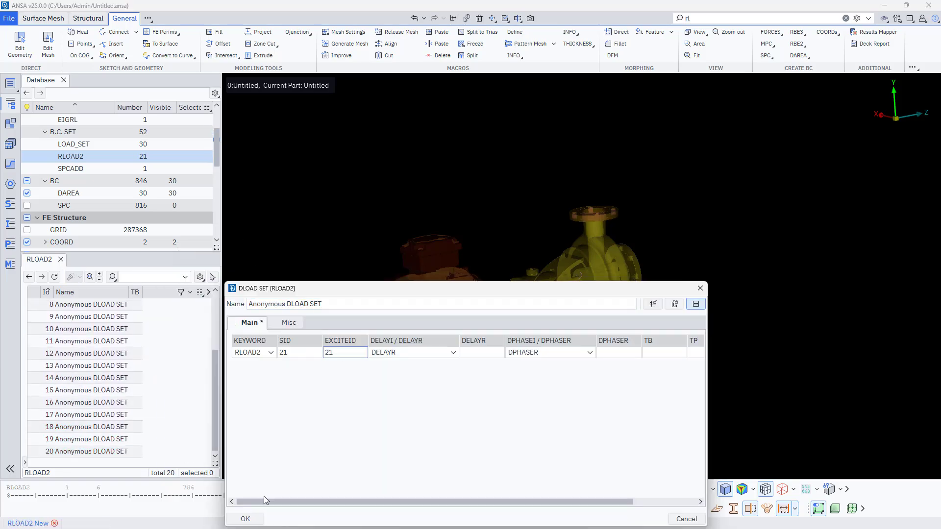
left_click(245, 519)
Add RLOAD2 entries 22 to 30, each with the EXCITEID equal to its SID.
right_click(182, 437)
left_click(200, 312)
left_click(338, 353)
type("26")
left_click(345, 353)
type("30")
left_click(246, 519)
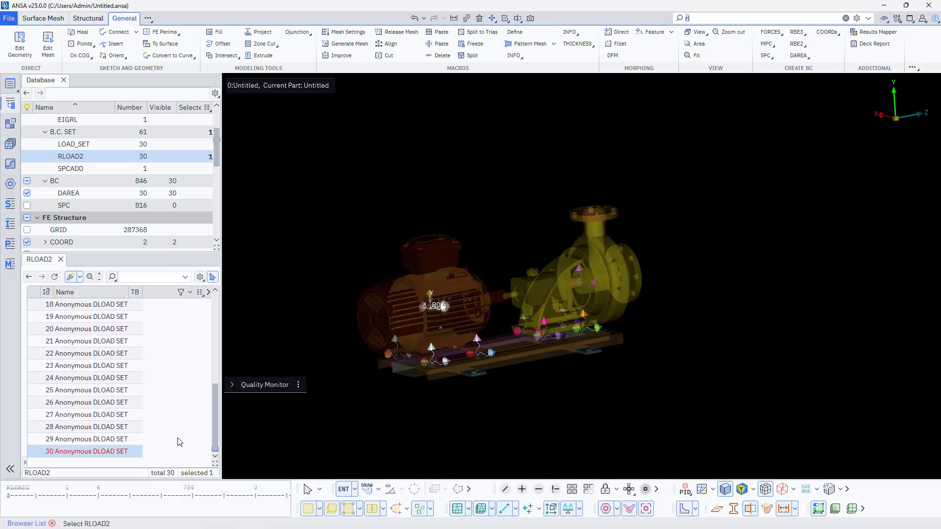
Set TB to 786 for all 30 RLOAD2 entries at once and clear the selection.
key("ctrl+a")
right_click(130, 299)
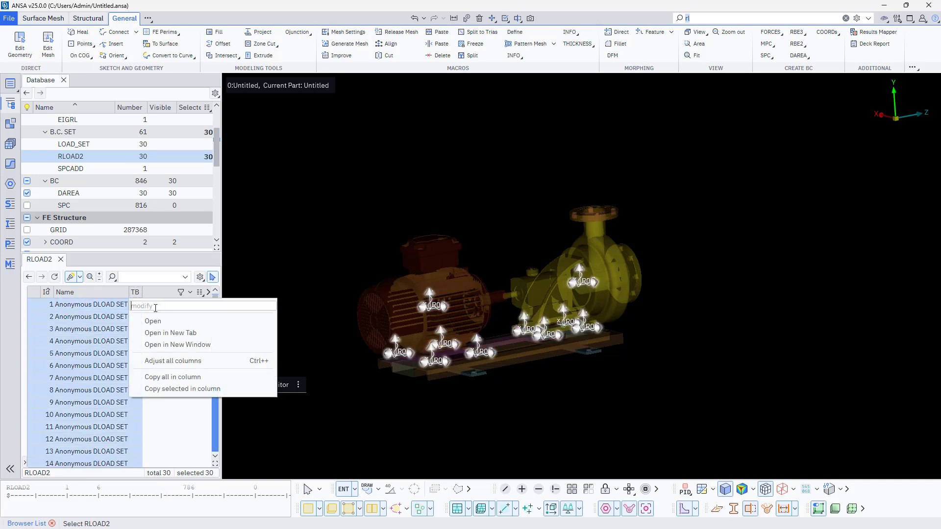
type("786")
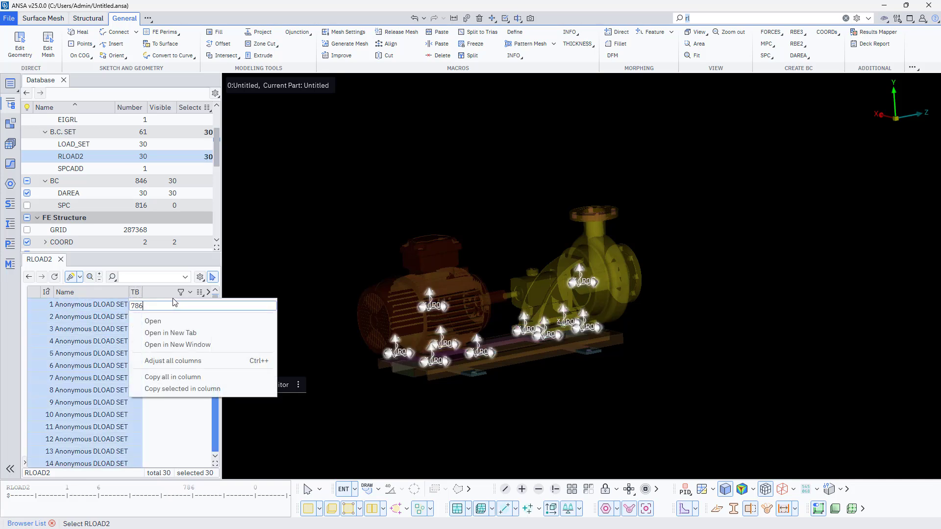
key("Return")
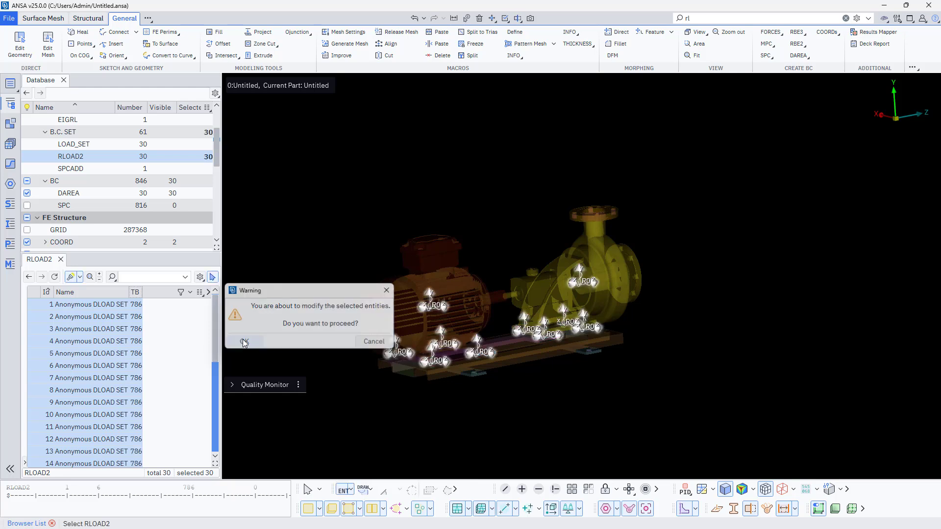
key("Return")
scroll(172, 378, "down", 5)
left_click(174, 394)
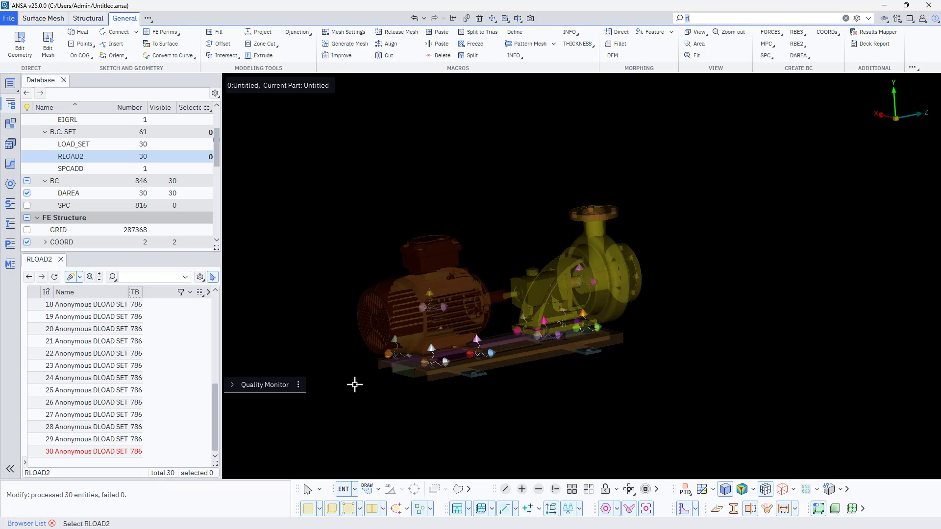
mouse_move(355, 385)
middle_mouse_down()
mouse_move(363, 405)
mouse_move(350, 357)
mouse_move(359, 384)
middle_mouse_up()
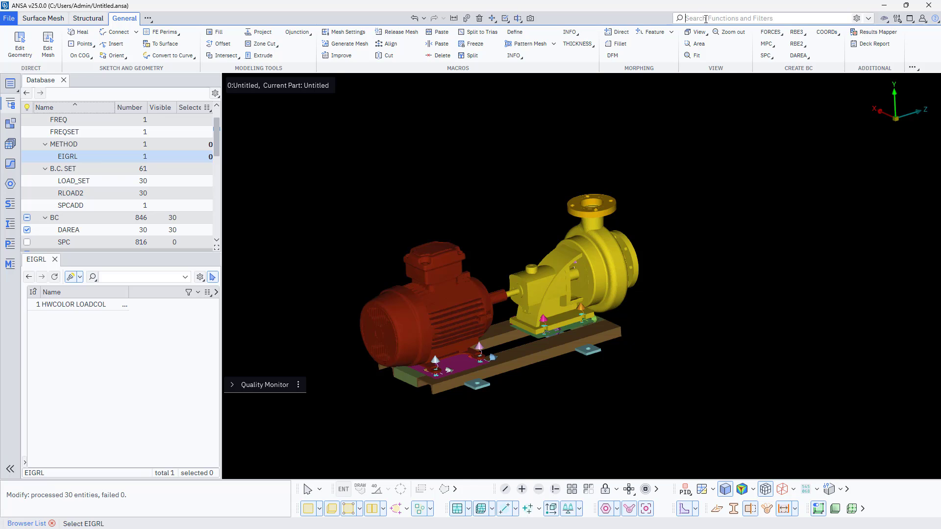
Create an EIGRA eigenvalue extraction method with the upper frequency V2 set to 1000.
left_click(706, 19)
type("eig")
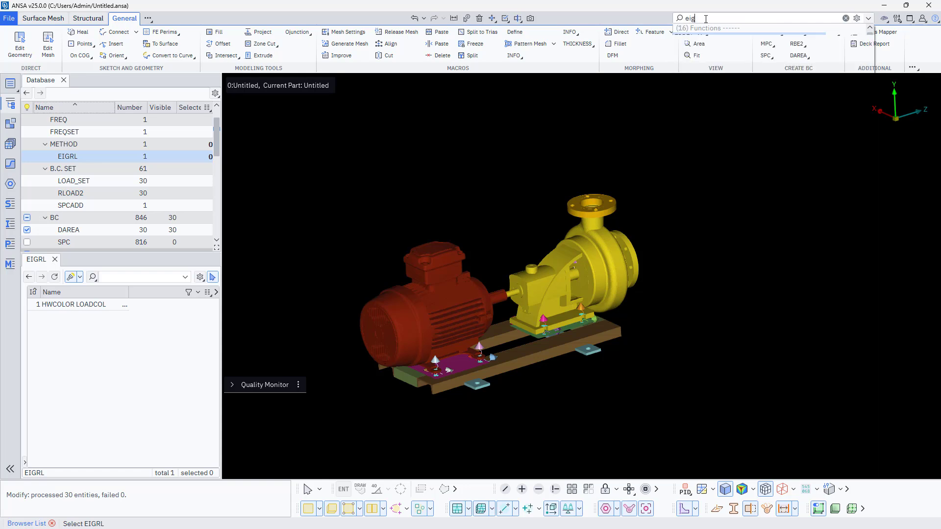
type("r")
left_click(706, 49)
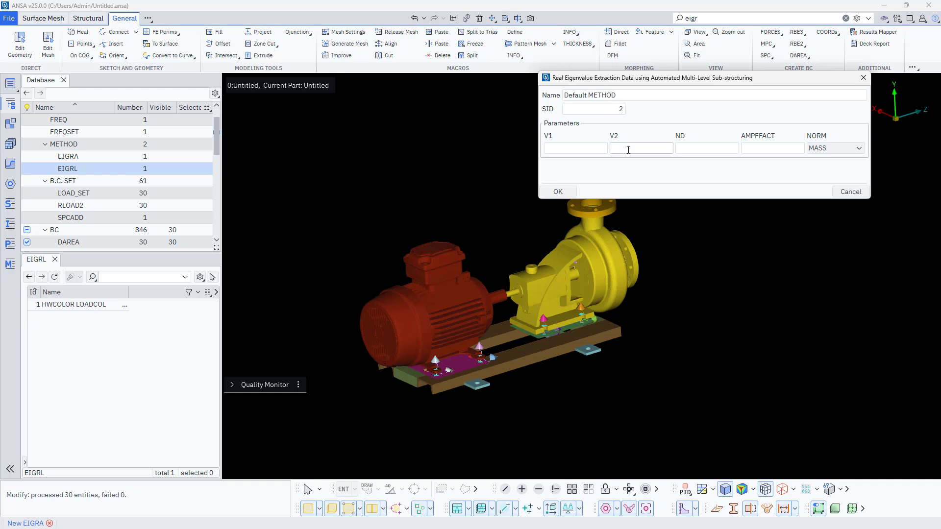
type("10")
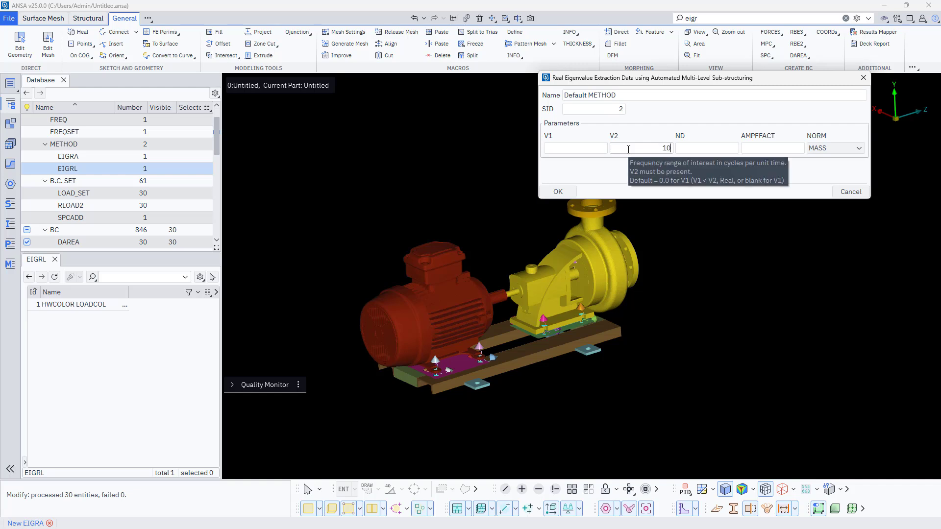
type("00")
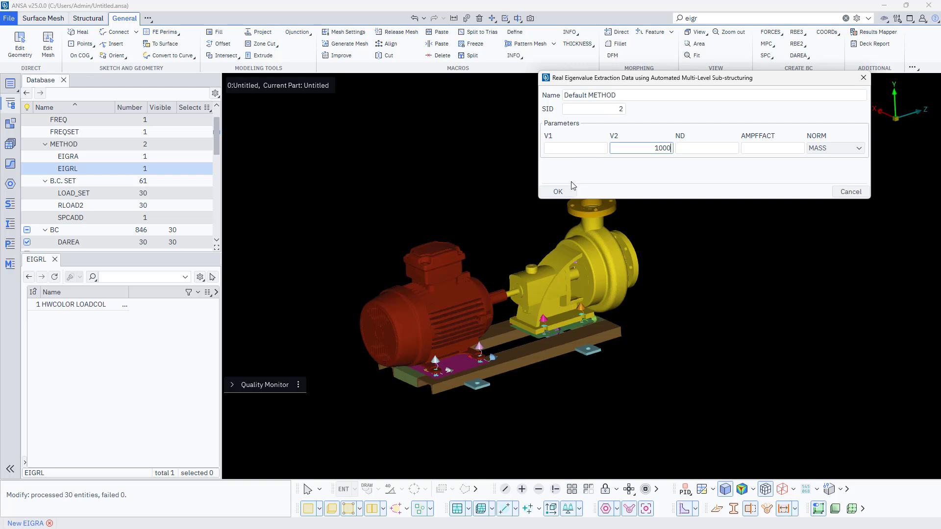
left_click(559, 191)
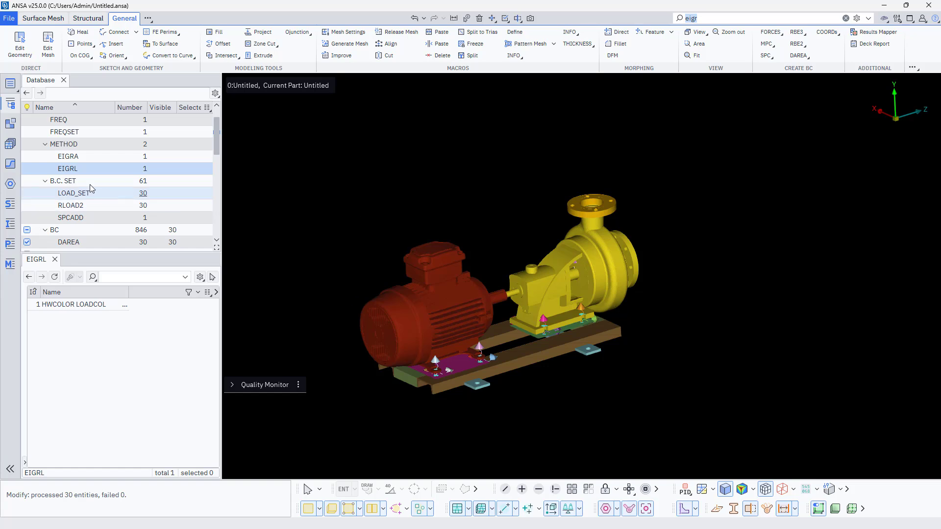
Edit the METHOD(STRUCTURE) ID of subcase 1 in the Optistruct header and save the header.
left_click(71, 155)
scroll(74, 135, "up", 1)
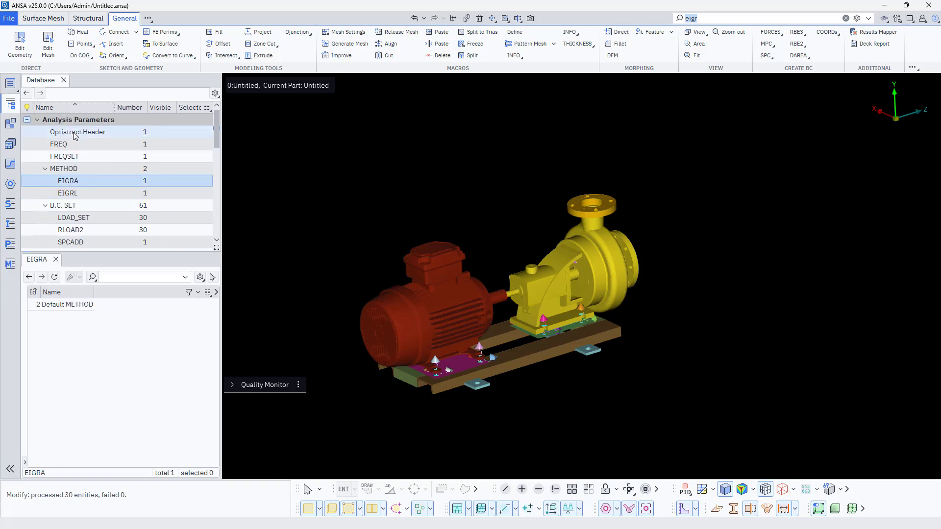
left_click(75, 133)
double_click(50, 304)
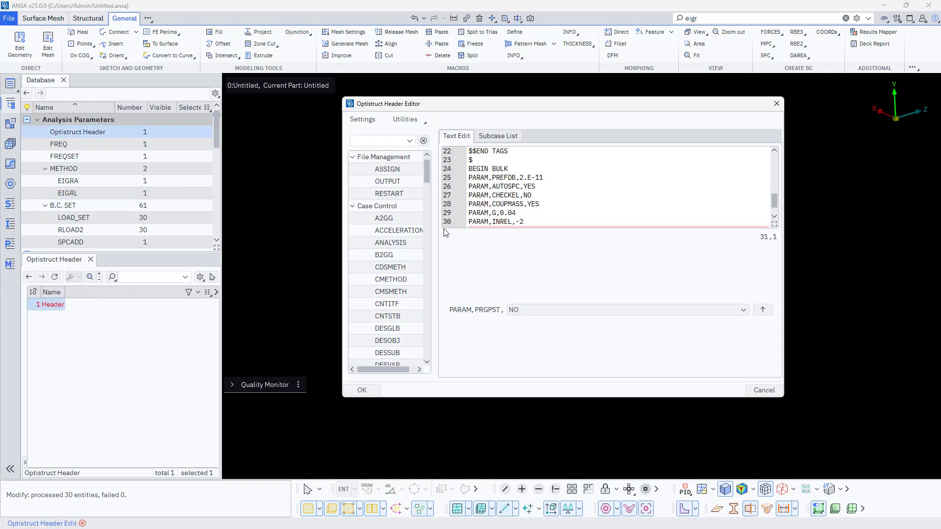
scroll(529, 199, "up", 8)
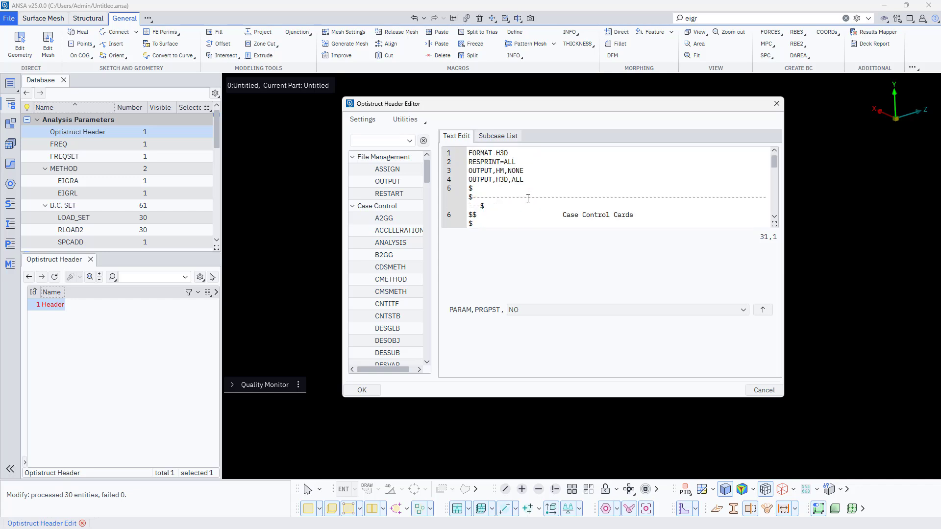
scroll(529, 198, "down", 4)
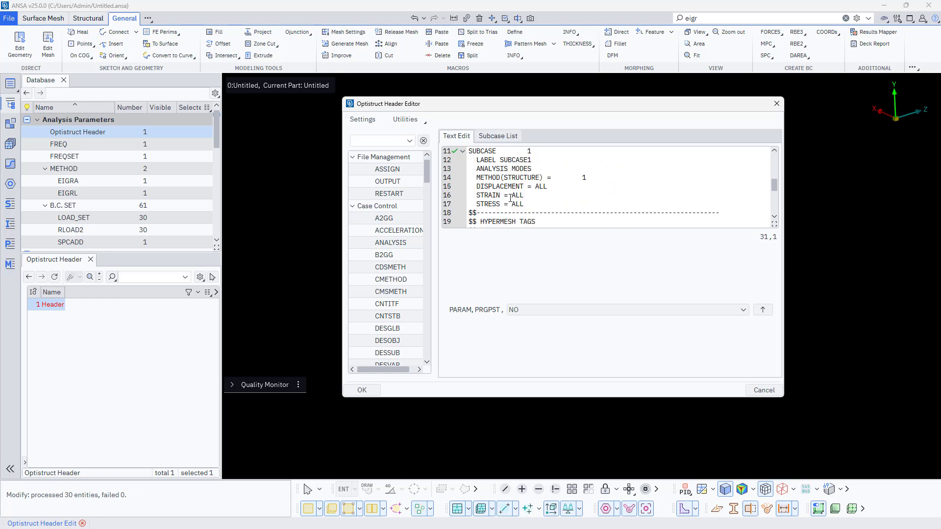
left_click(594, 179)
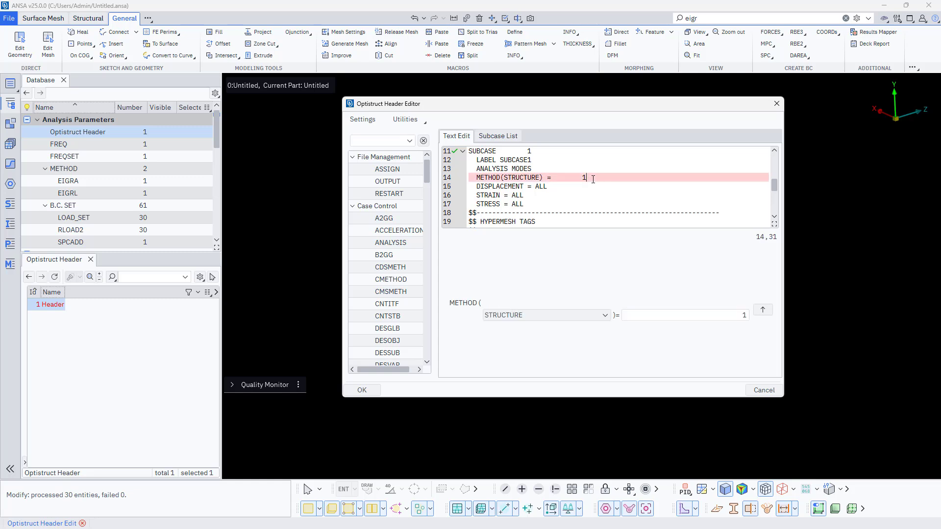
key("BackSpace")
type("2")
key("BackSpace")
type("1")
left_click(365, 389)
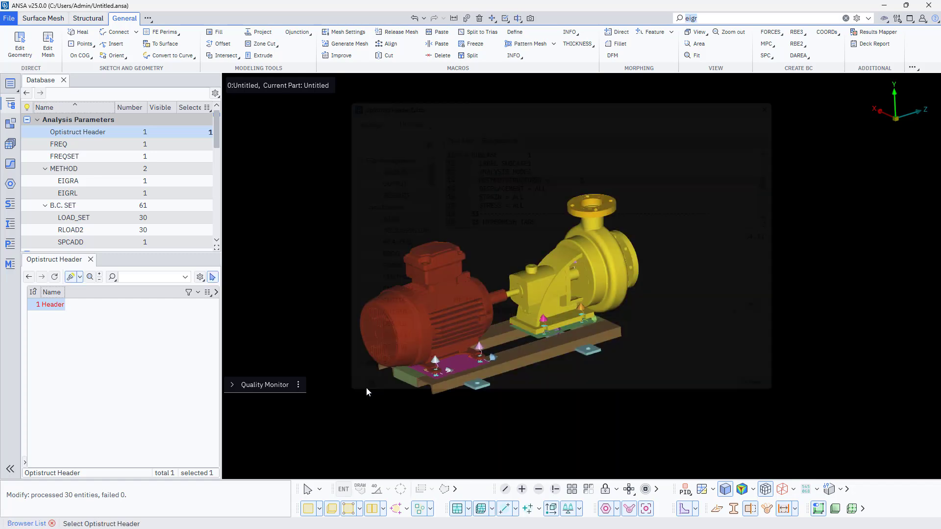
Delete the HWCOLOR LOADCOL entry of type EIGRL from the eigenvalue methods.
left_click(109, 155)
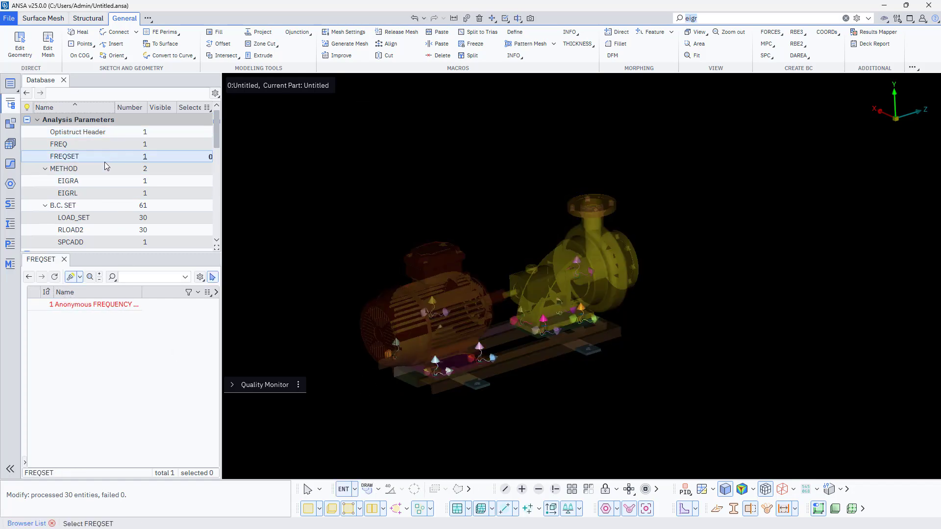
left_click(99, 182)
left_click(99, 192)
right_click(100, 194)
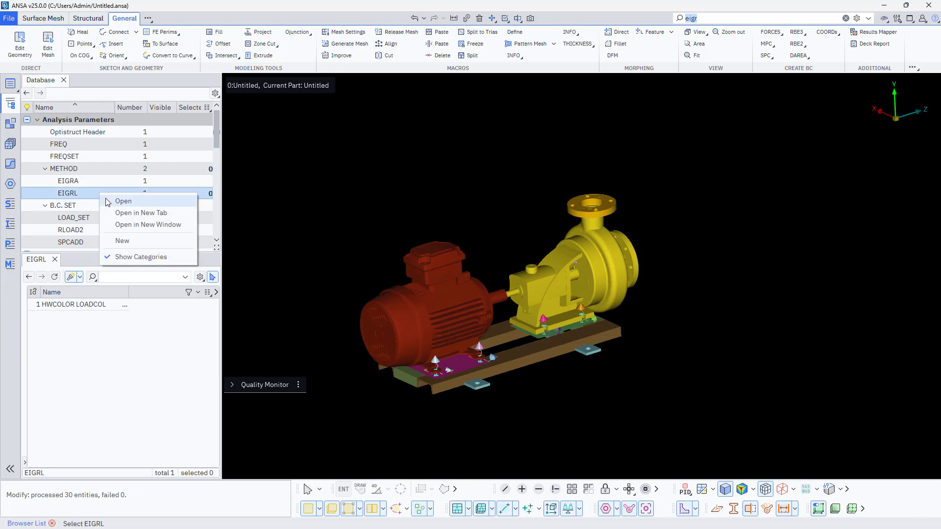
left_click(80, 197)
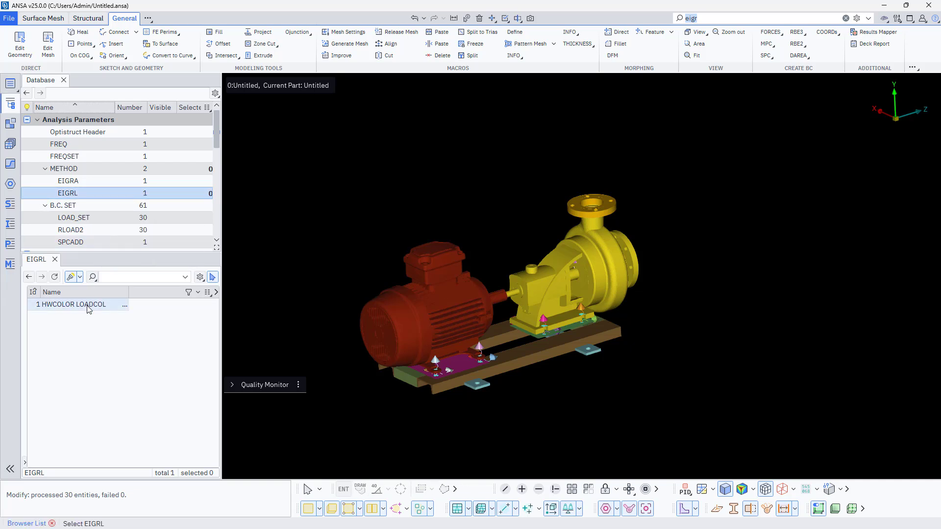
right_click(123, 306)
left_click(125, 361)
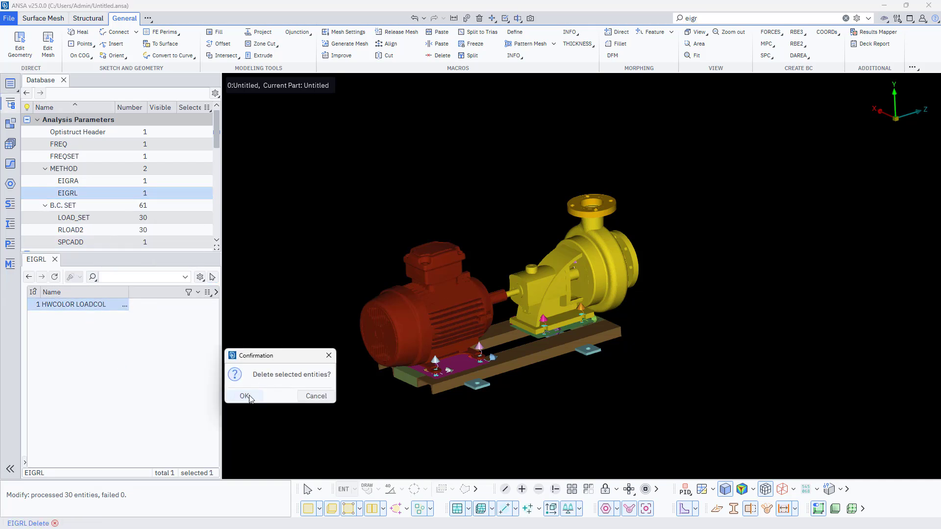
left_click(245, 396)
Check the EIGRA method entry and the SID of the frequency set.
left_click(76, 182)
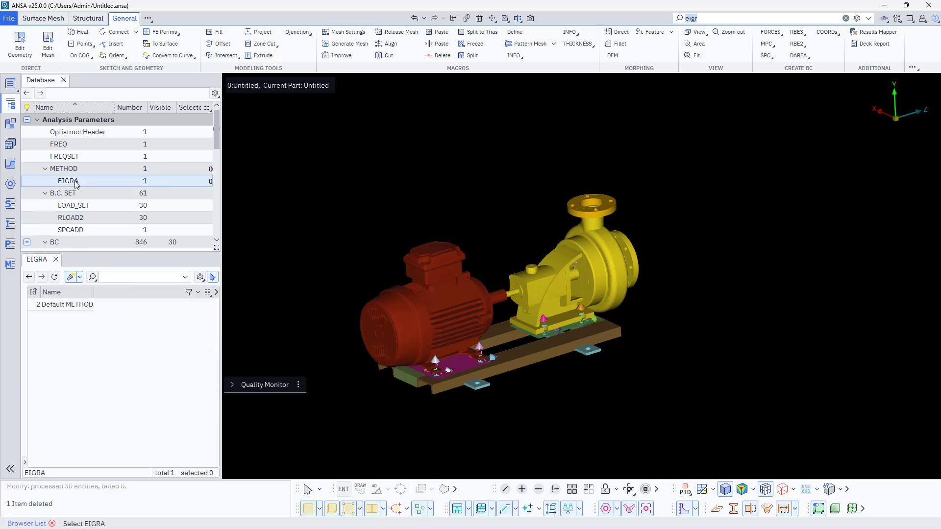
left_click(68, 156)
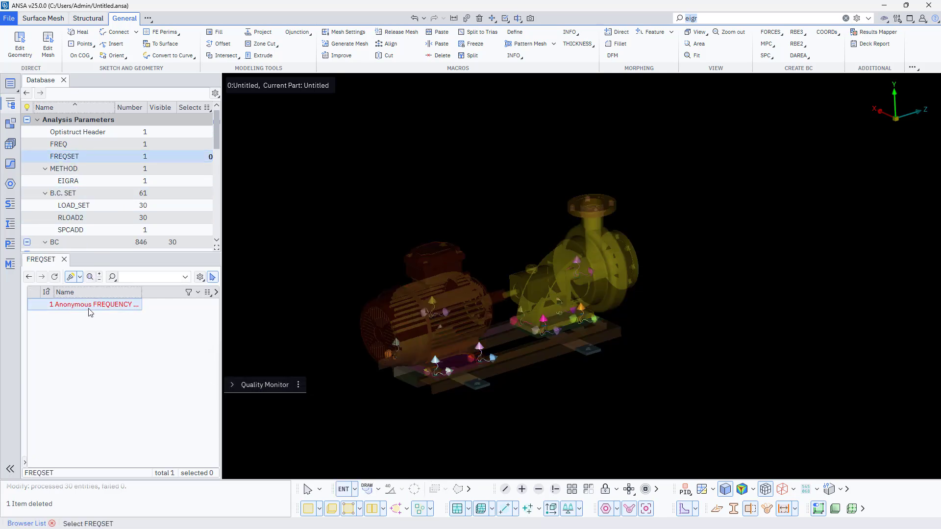
double_click(89, 309)
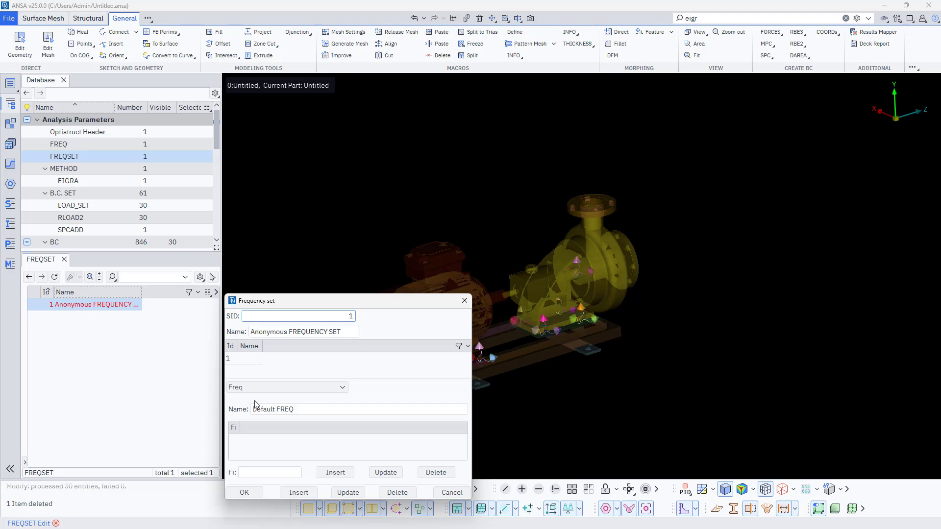
left_click(346, 317)
left_click(245, 492)
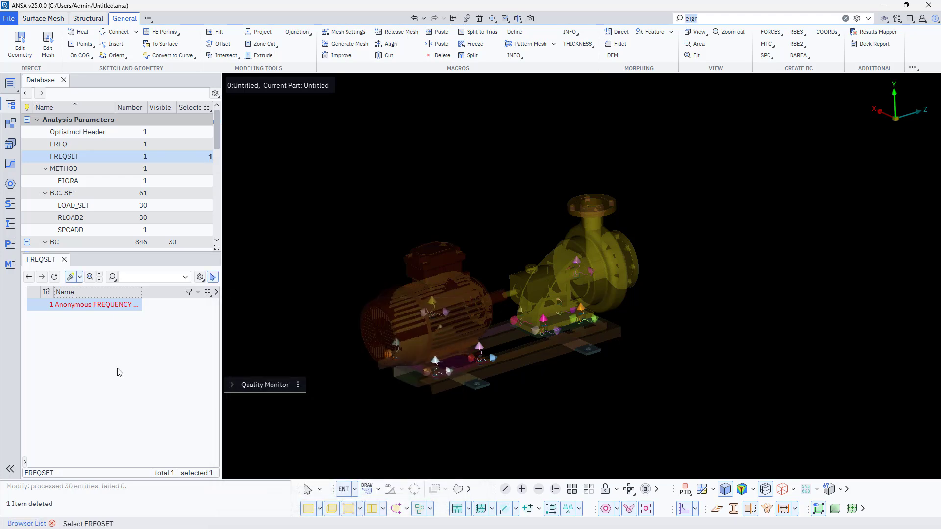
Reopen the Optistruct header and cut the METHOD(STRUCTURE) line out of subcase 1.
left_click(71, 133)
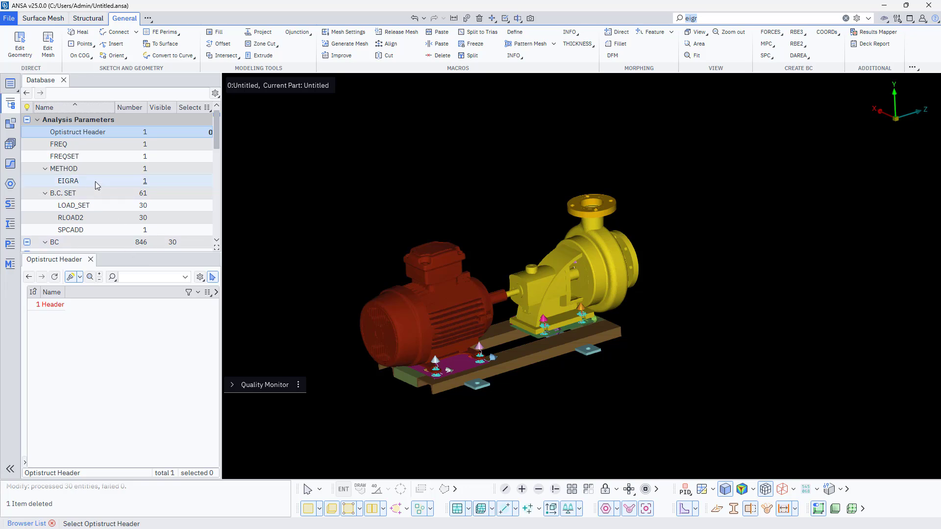
double_click(53, 304)
scroll(525, 186, "up", 8)
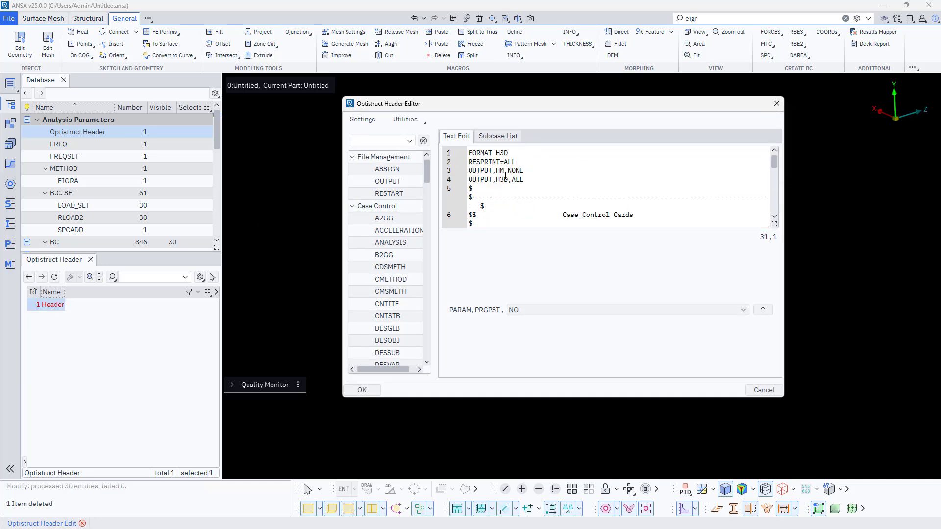
scroll(526, 186, "down", 3)
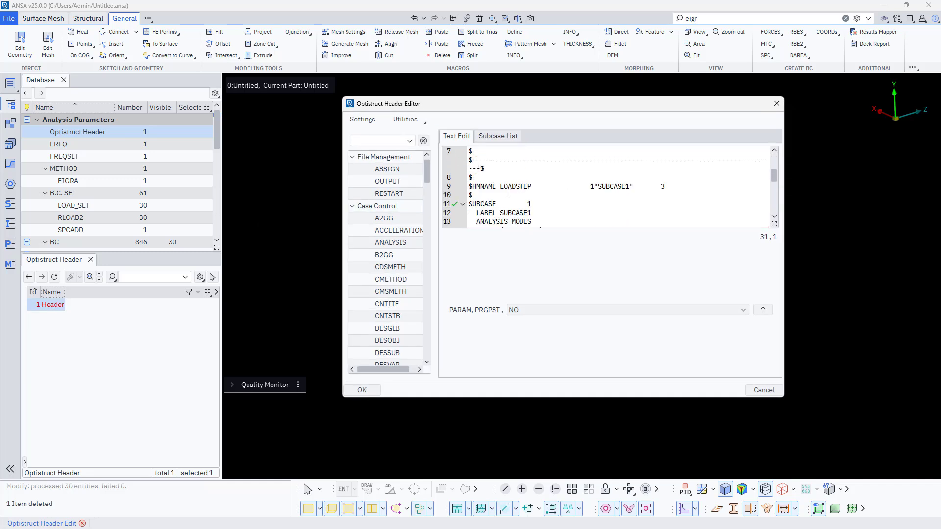
left_click(485, 196)
scroll(484, 197, "down", 1)
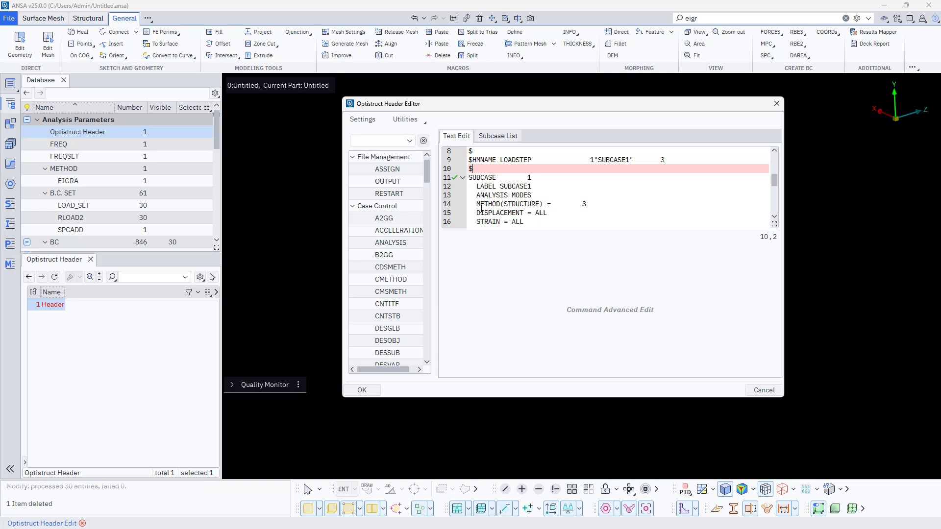
left_click_drag(477, 204, 594, 204)
key("ctrl+c")
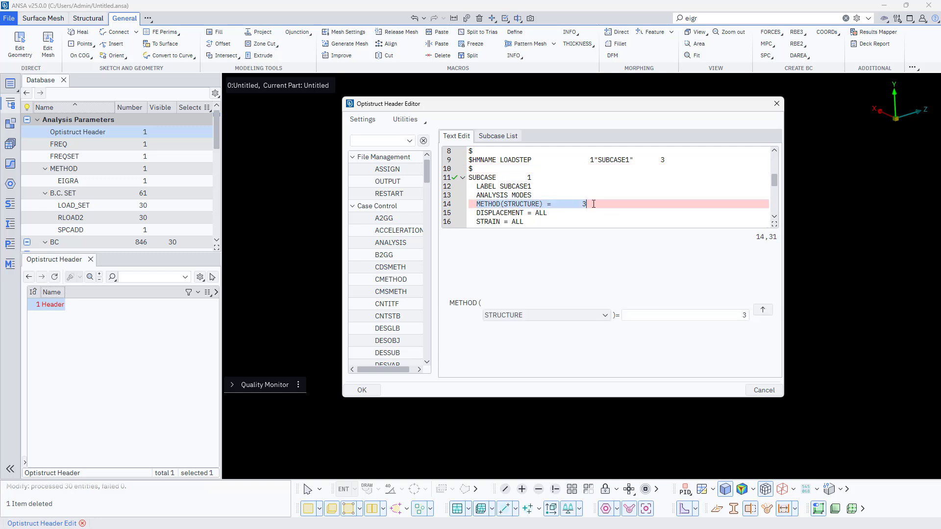
key("Delete")
Delete the comment lines above SUBCASE 1, including the Case Control Cards heading, and insert blank lines there.
scroll(477, 191, "up", 3)
scroll(477, 190, "down", 3)
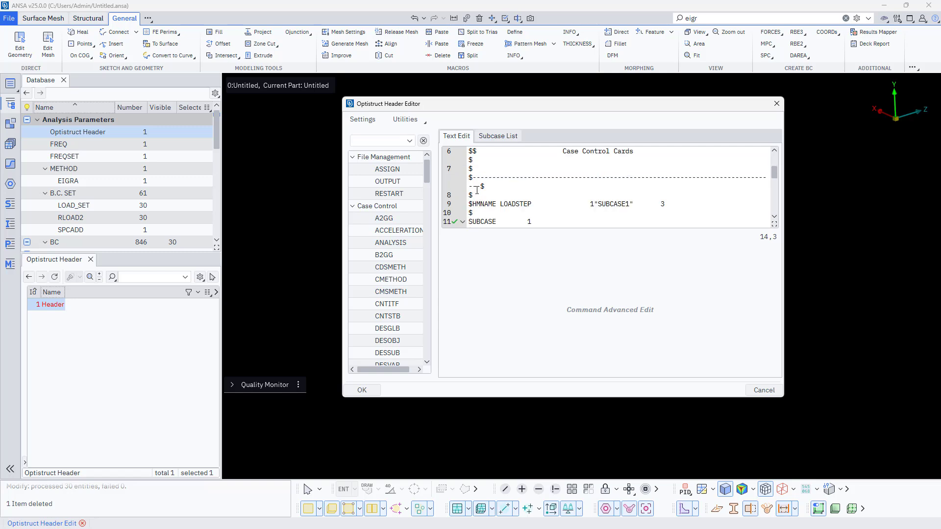
scroll(477, 190, "up", 4)
scroll(477, 190, "down", 1)
scroll(477, 190, "down", 1)
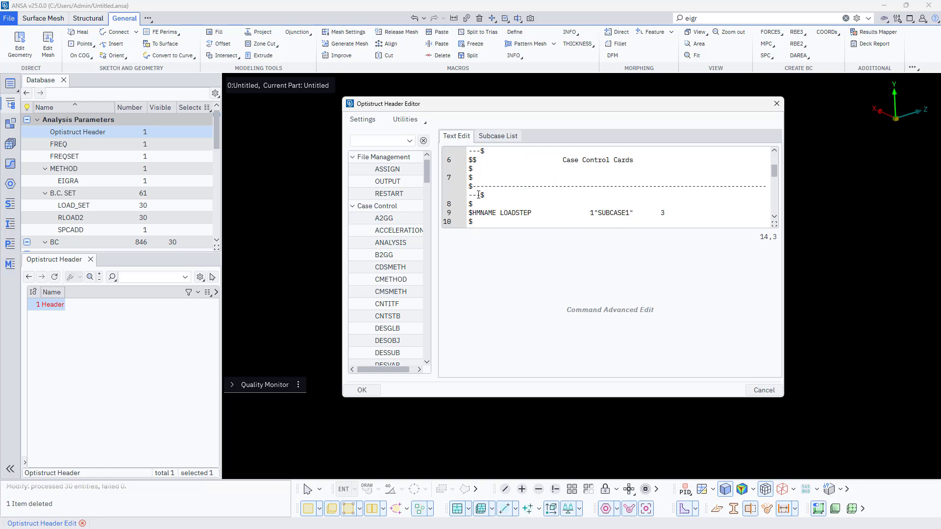
scroll(478, 195, "down", 1)
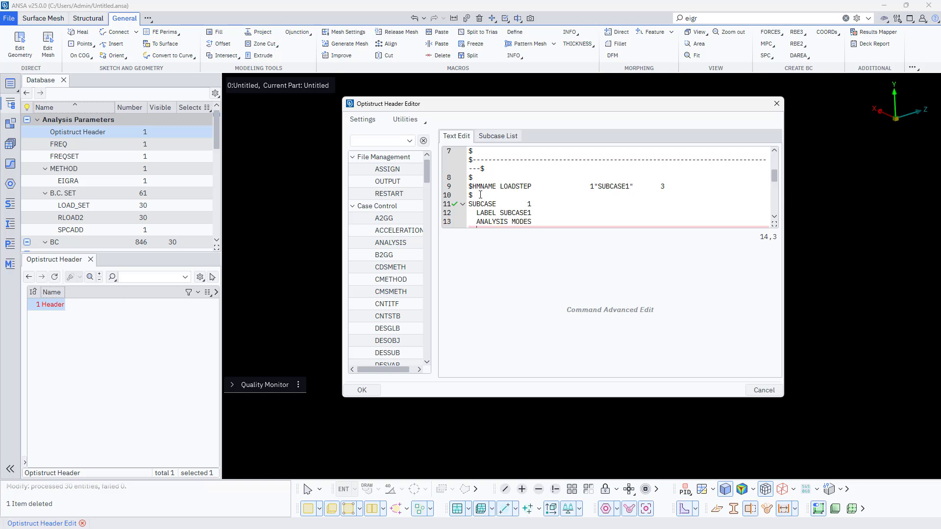
left_click_drag(480, 194, 476, 174)
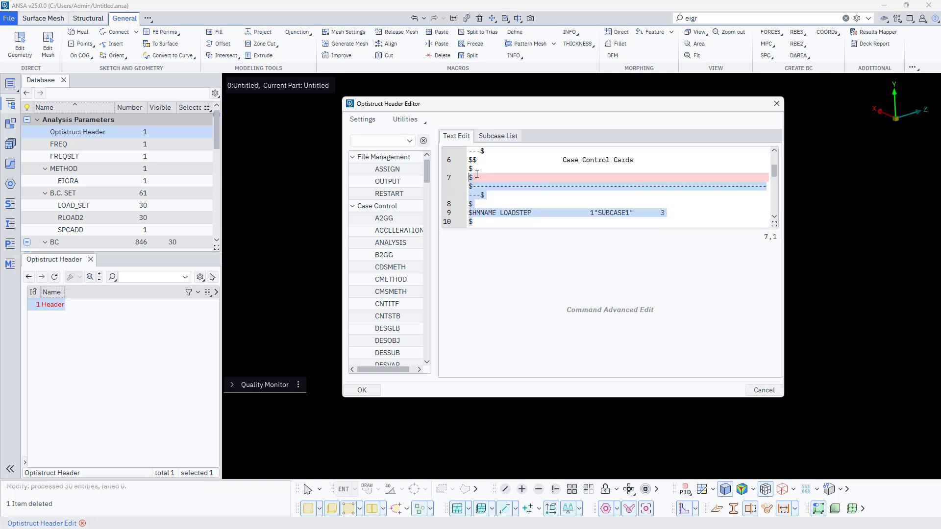
scroll(477, 174, "up", 1)
key("Delete")
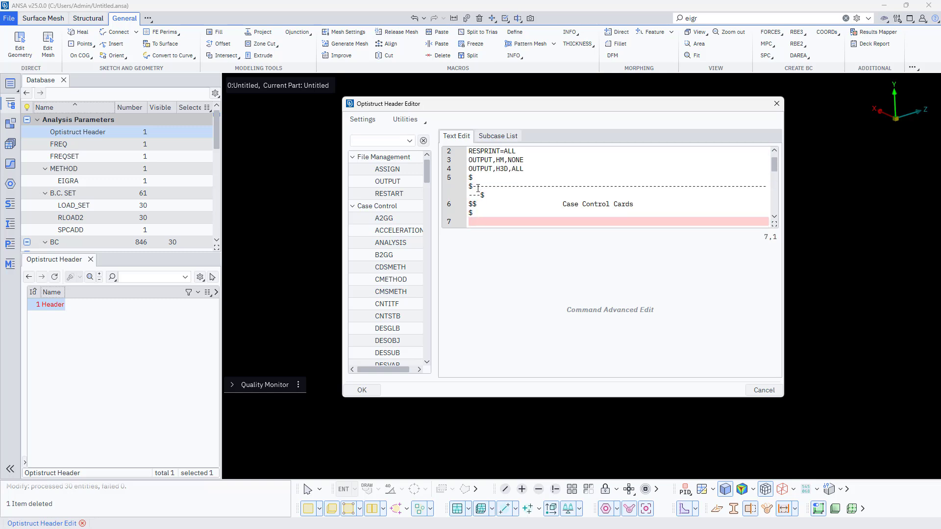
left_click_drag(476, 217, 470, 178)
key("Delete")
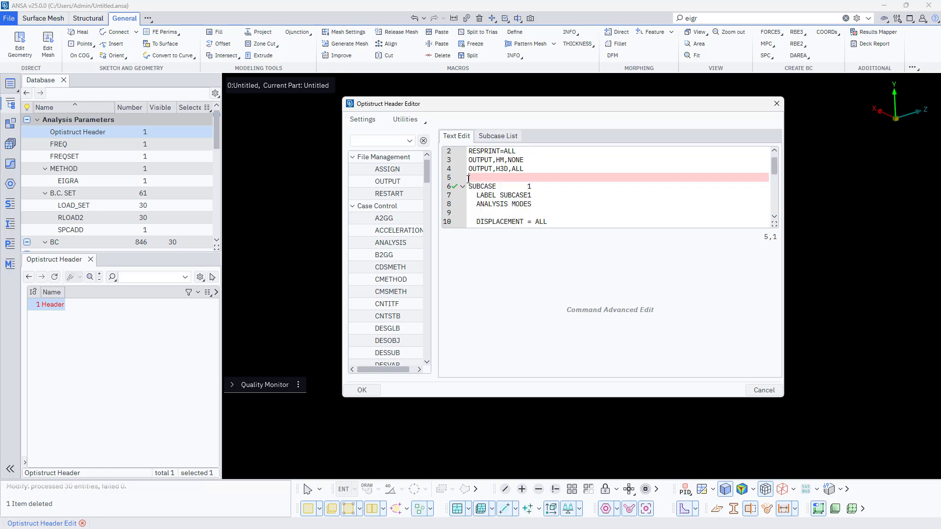
key("Return")
key("Return")
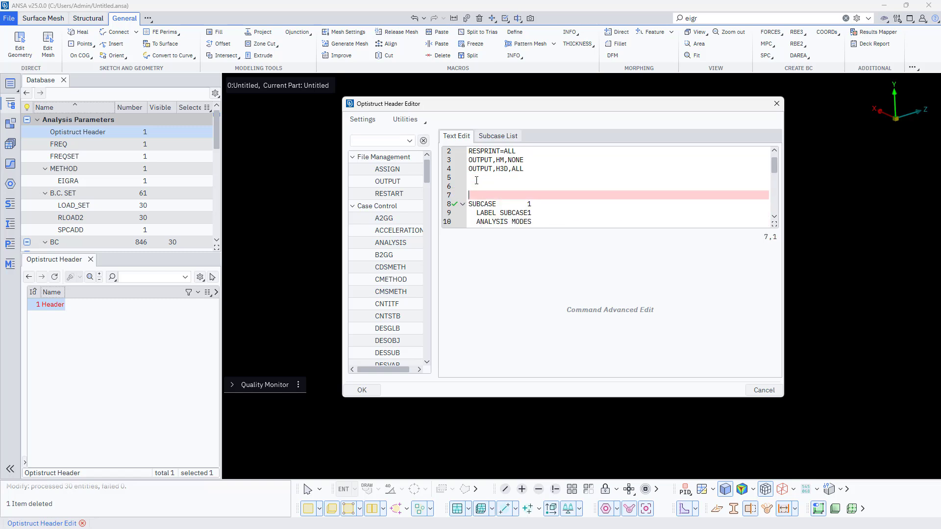
Paste the METHOD(STRUCTURE) line above SUBCASE 1 and set its ID to 1.
left_click(472, 188)
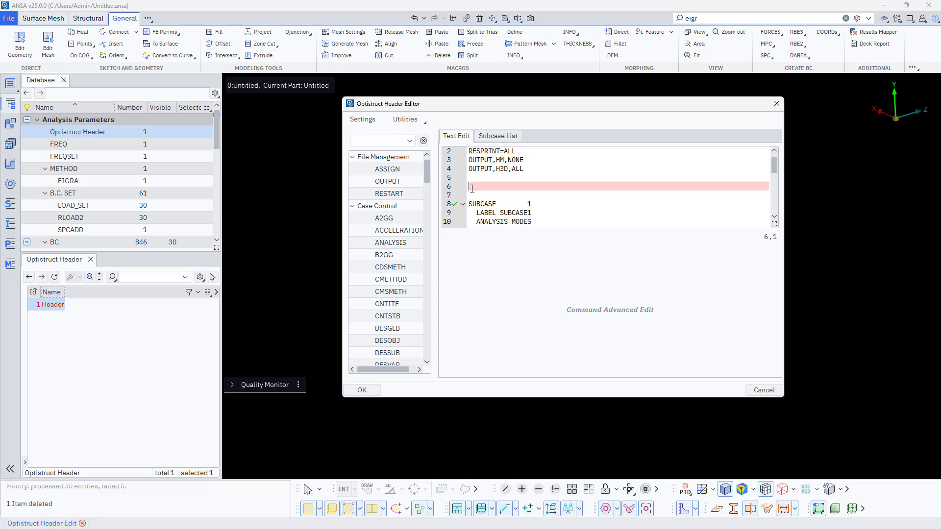
key("ctrl+v")
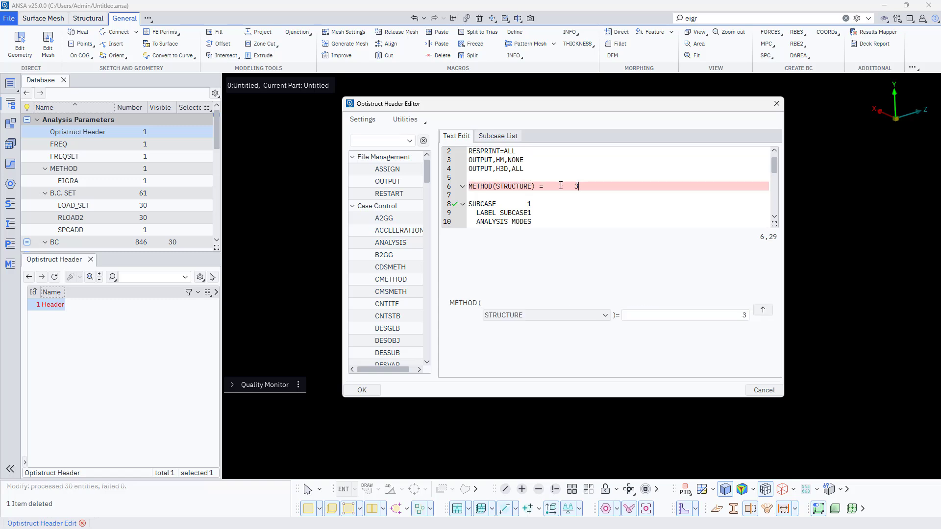
key("BackSpace")
type("1")
left_click(534, 174)
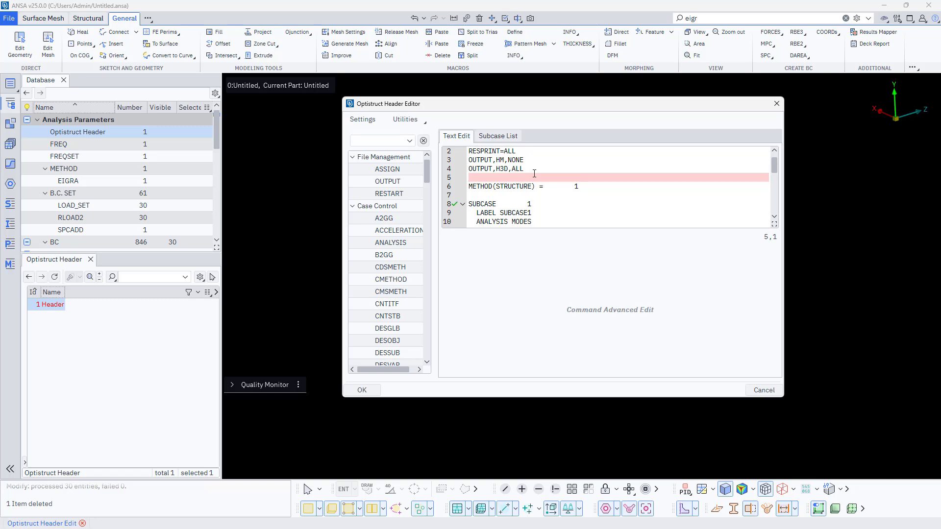
Add a FREQ line below METHOD(STRUCTURE) in the header, reference frequency set 1, and save the header.
left_click(501, 168)
scroll(502, 170, "down", 2)
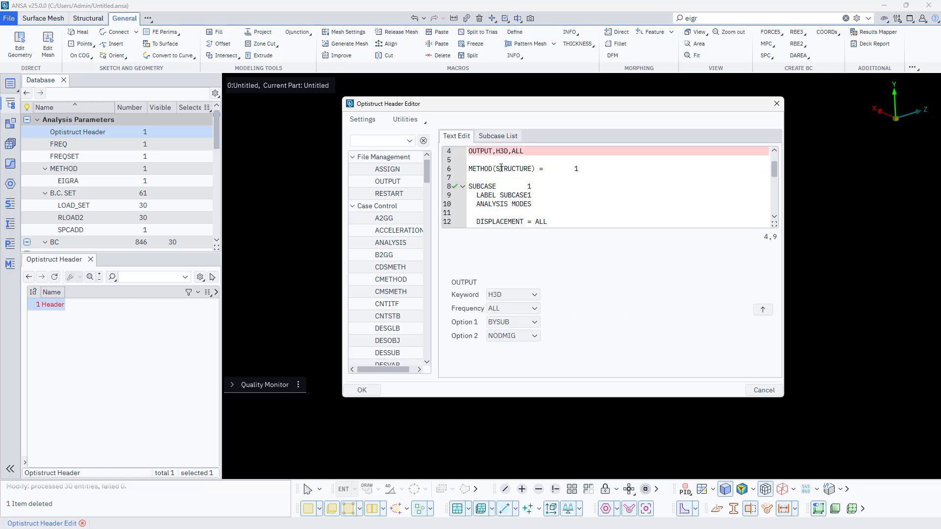
scroll(502, 170, "up", 2)
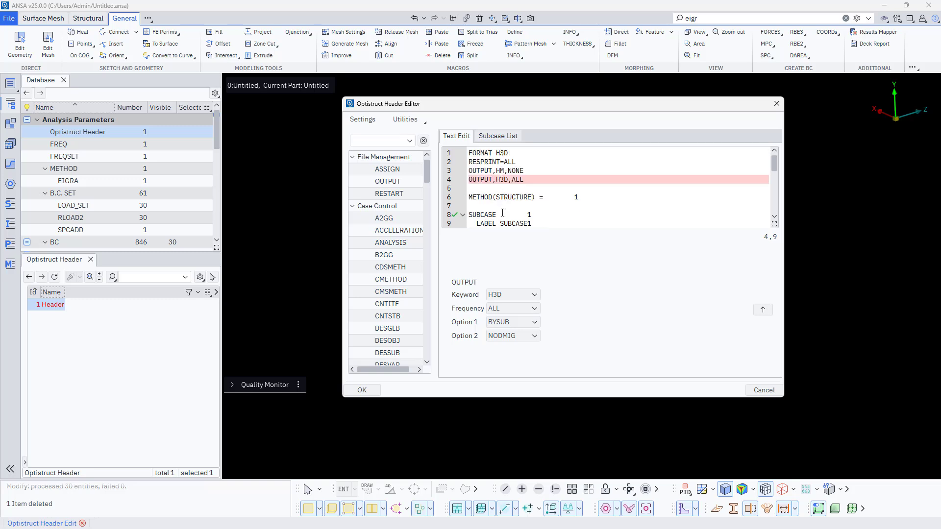
left_click(498, 209)
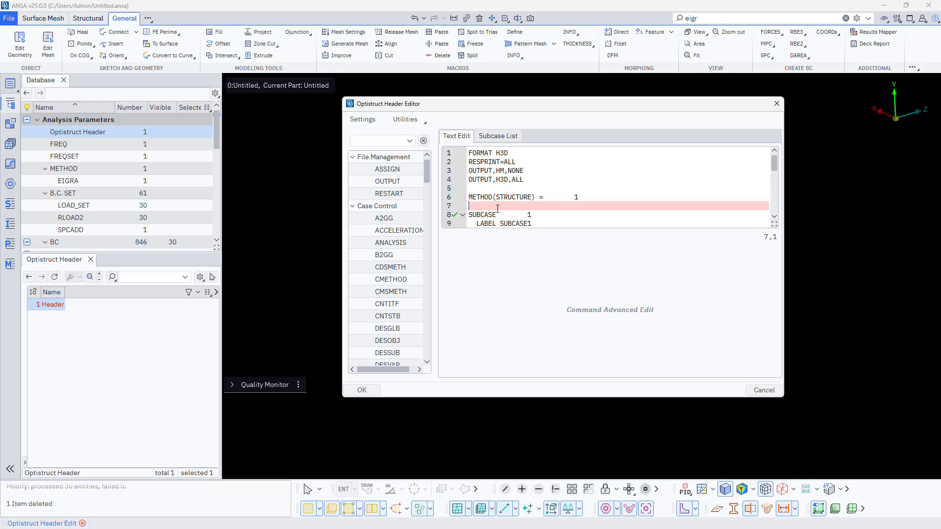
type("FREQ")
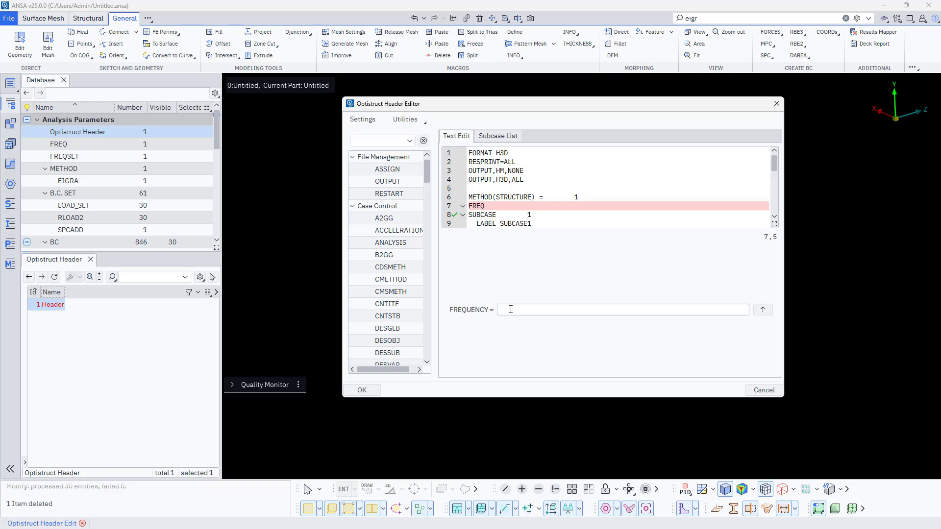
double_click(708, 310)
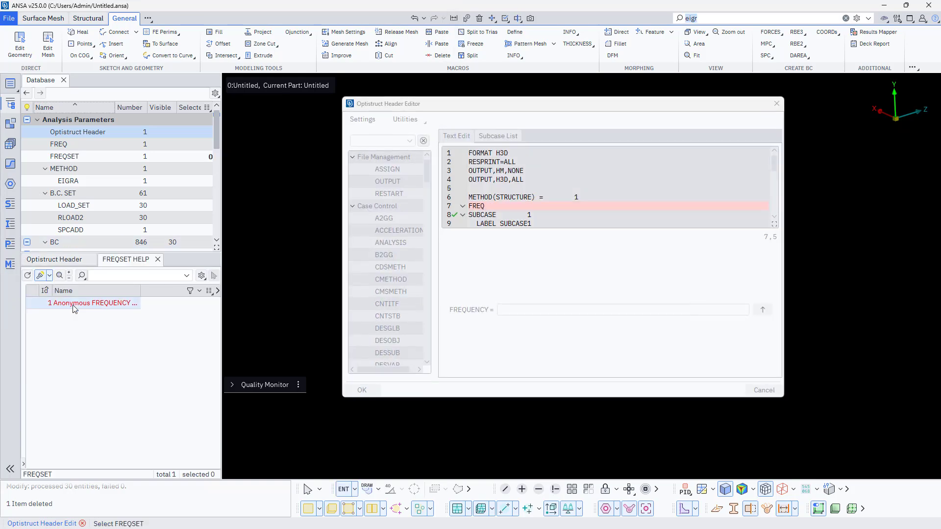
double_click(74, 304)
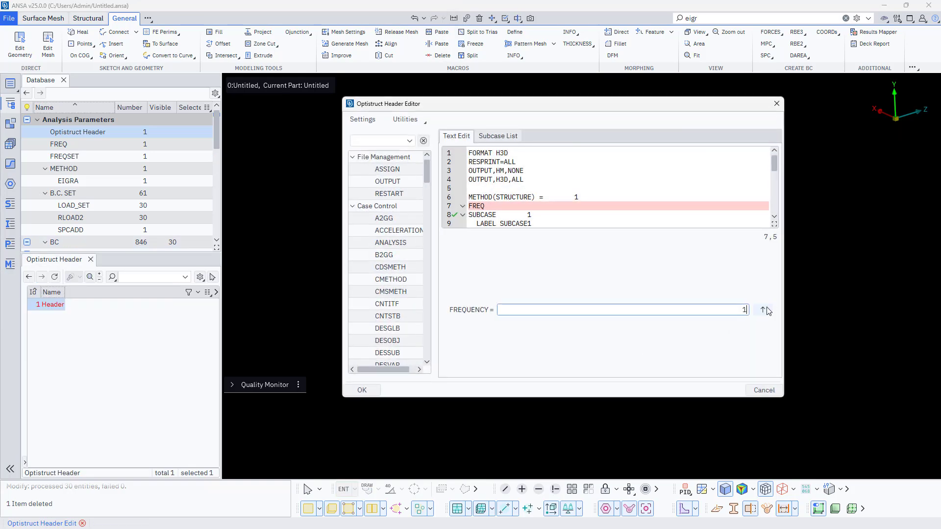
left_click(369, 392)
Reopen the Optistruct header and replace the existing SUBCASE 1 line with a new "Subcase 1" line, one blank line below FREQ.
double_click(51, 304)
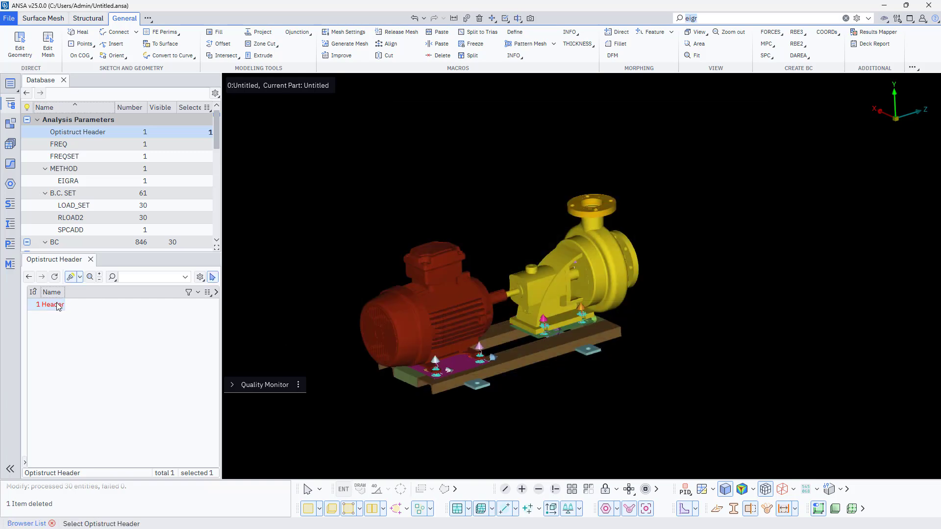
scroll(515, 182, "up", 6)
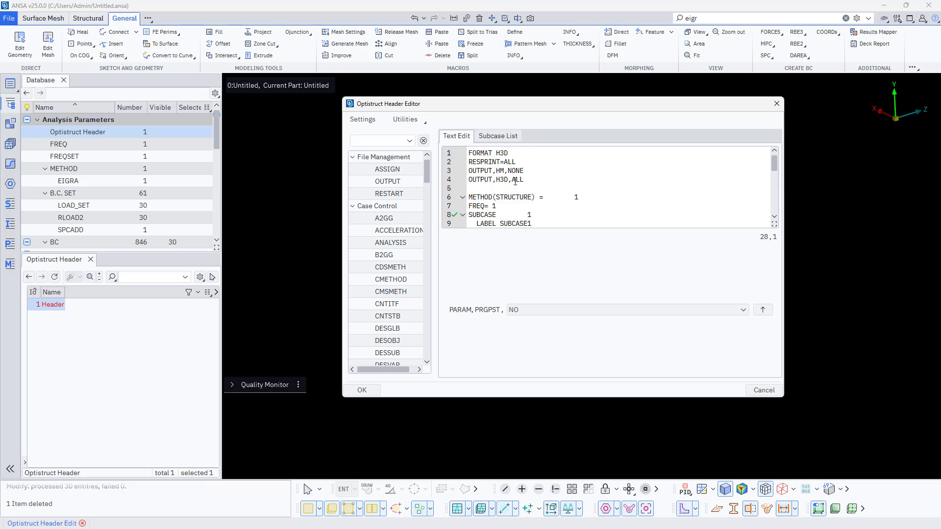
scroll(515, 184, "down", 1)
left_click(511, 178)
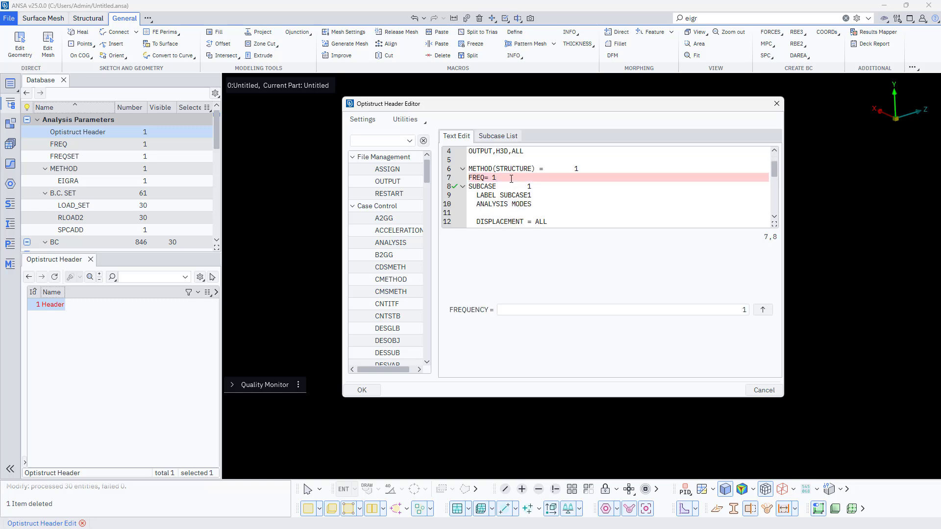
key("Return")
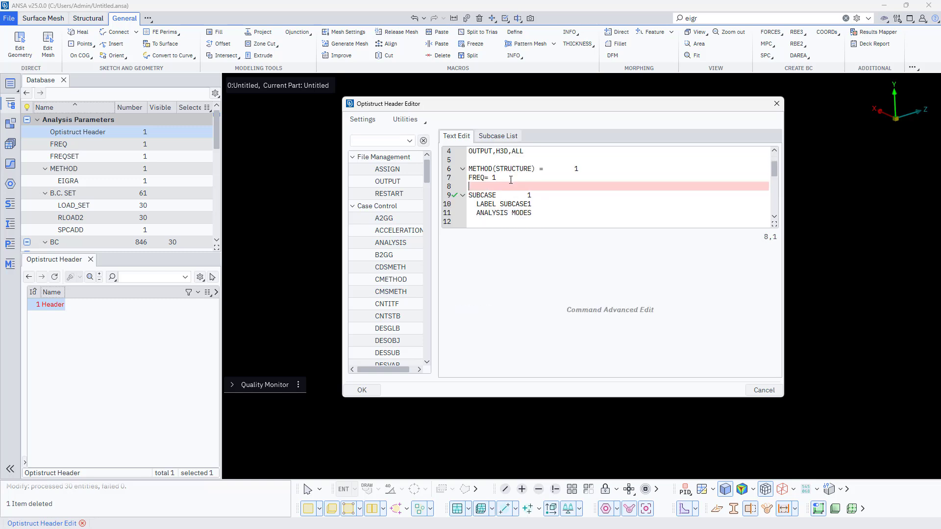
key("Return")
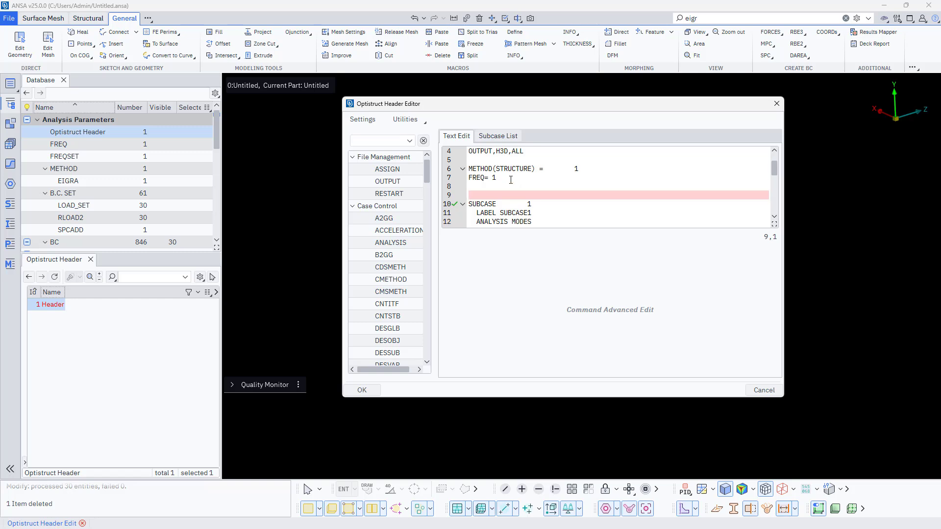
type("Subcase 1")
double_click(501, 205)
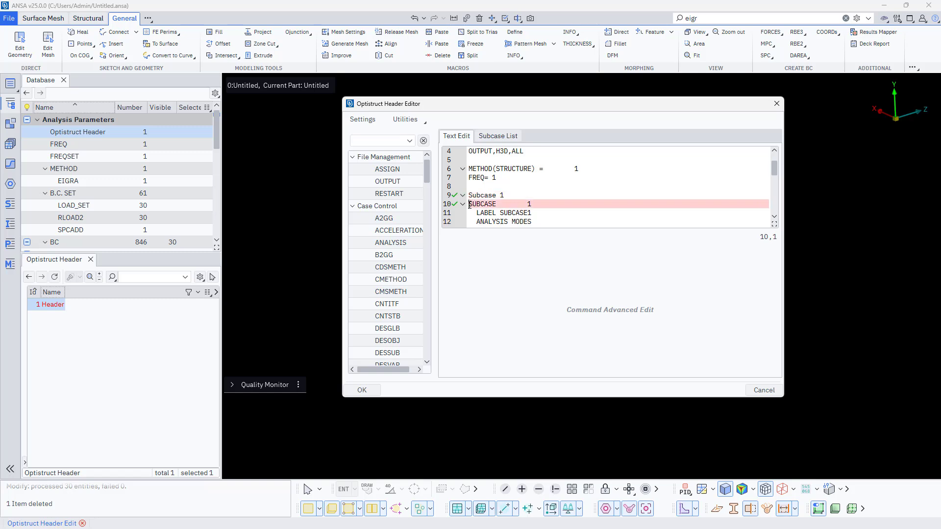
left_click(532, 206)
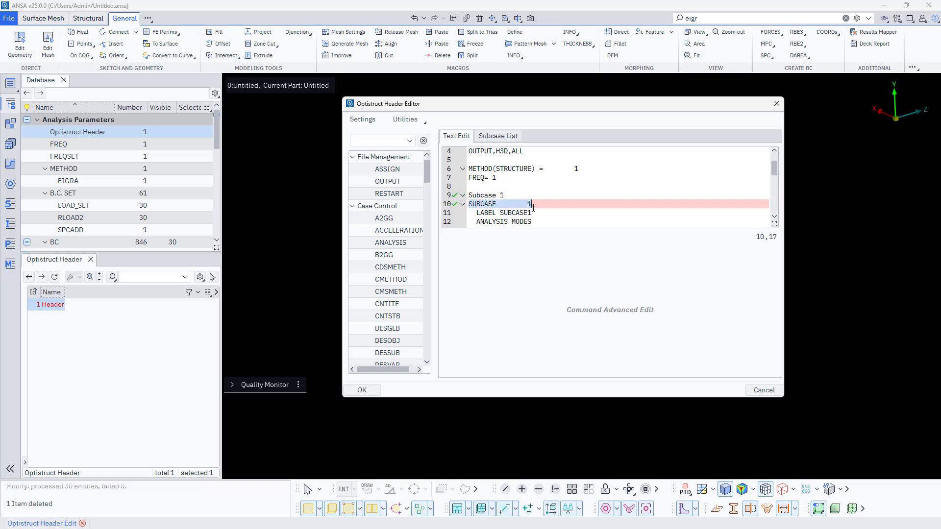
key("BackSpace")
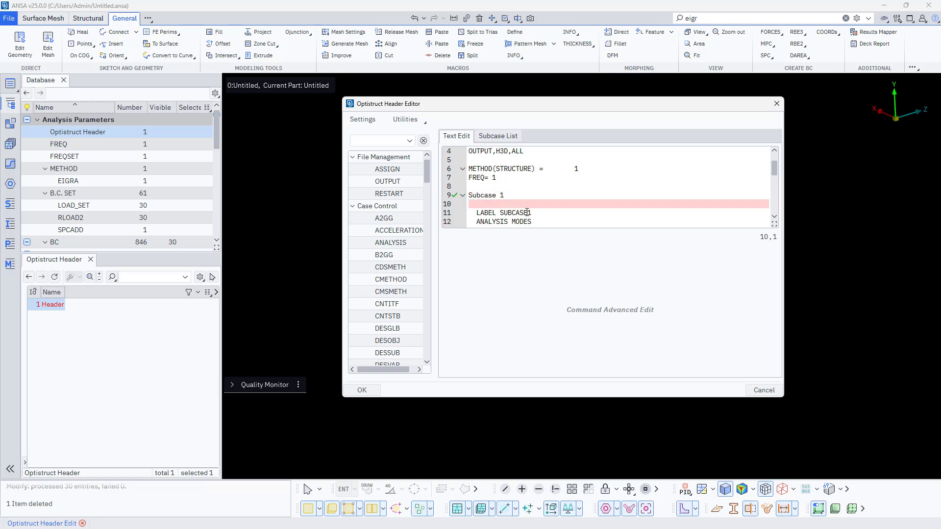
Label the subcase "LABEL = Pump Mount 1" and delete the old LABEL SUBCASE1 and ANALYSIS MODES lines.
type("LABEL +")
key("BackSpace")
type("= Pump Mount 1")
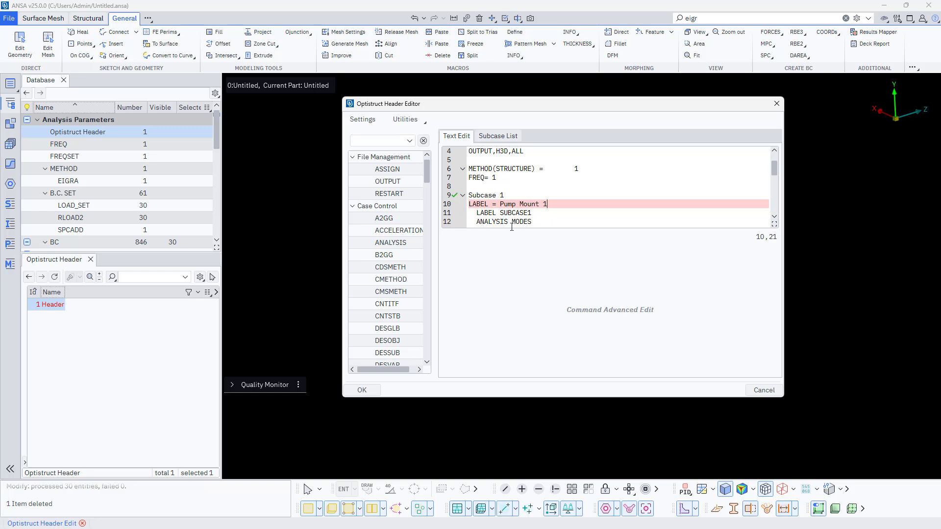
left_click(473, 213)
scroll(506, 209, "down", 1)
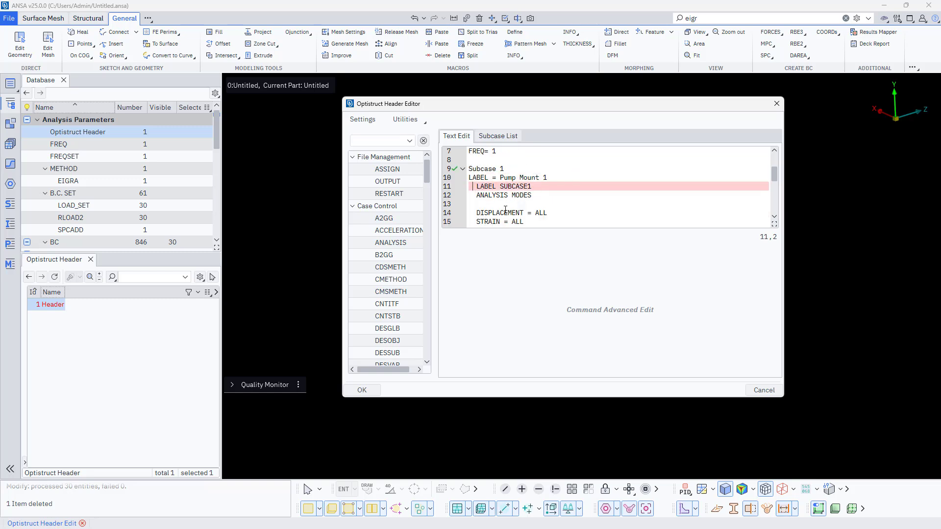
left_click_drag(534, 199, 471, 189)
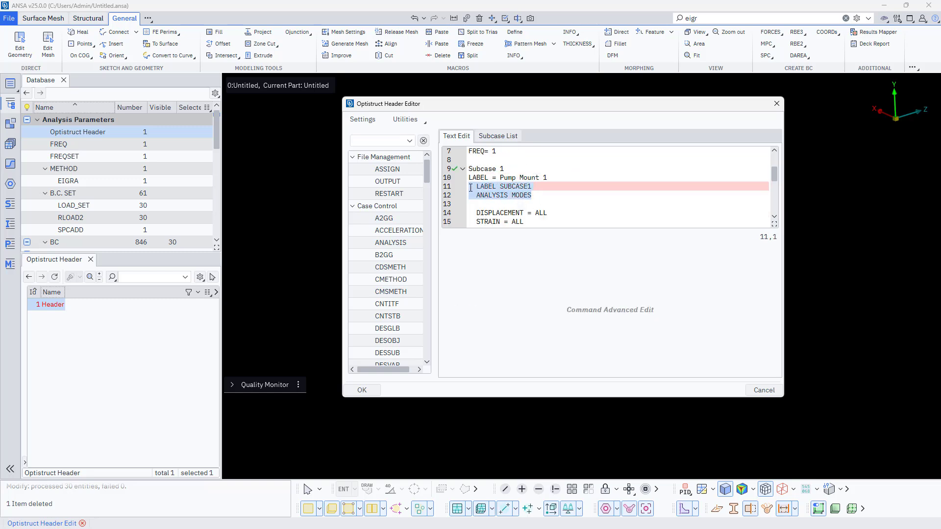
key("Delete")
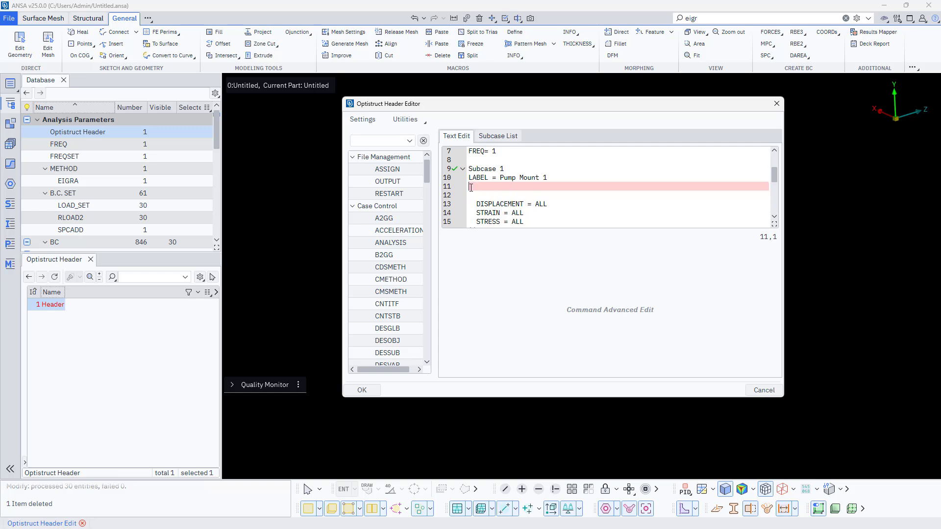
Add a DLOAD line under the Pump Mount 1 label that references DLOAD set 1.
type("LOAD")
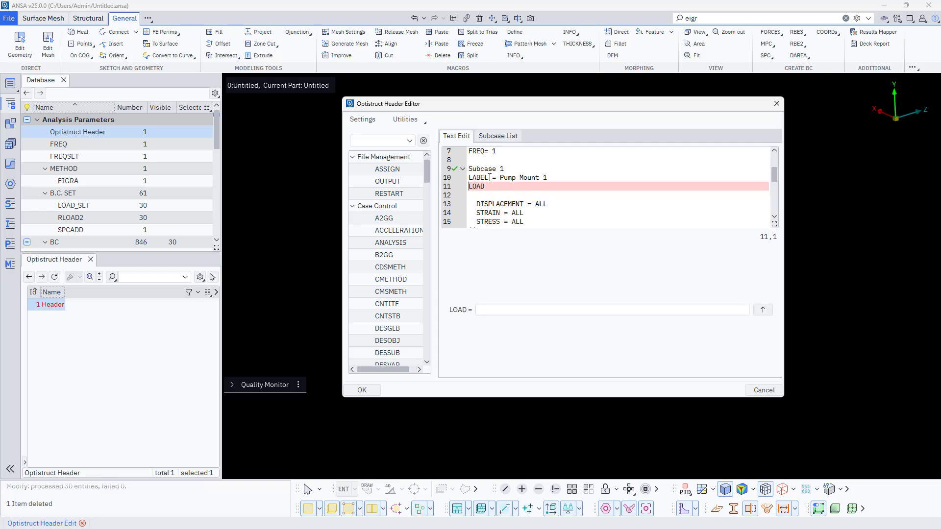
type("D")
left_click(513, 309)
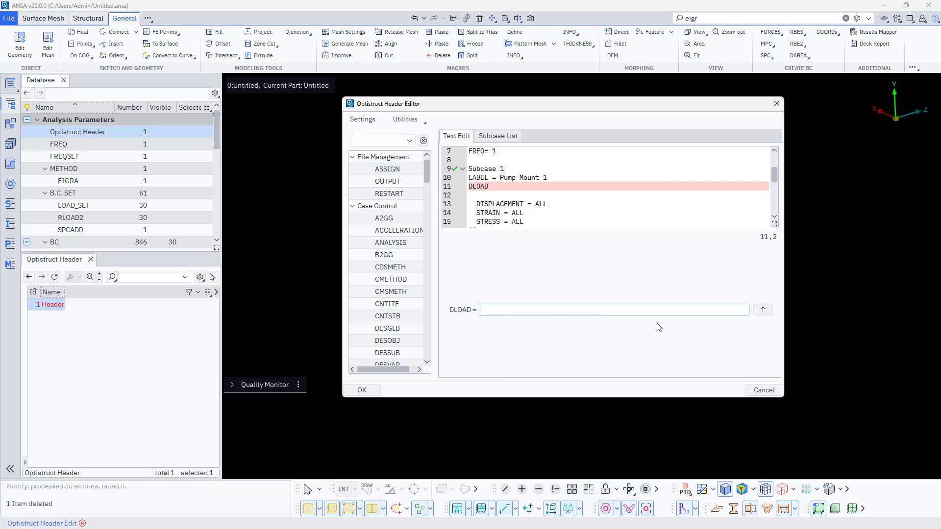
left_click(762, 309)
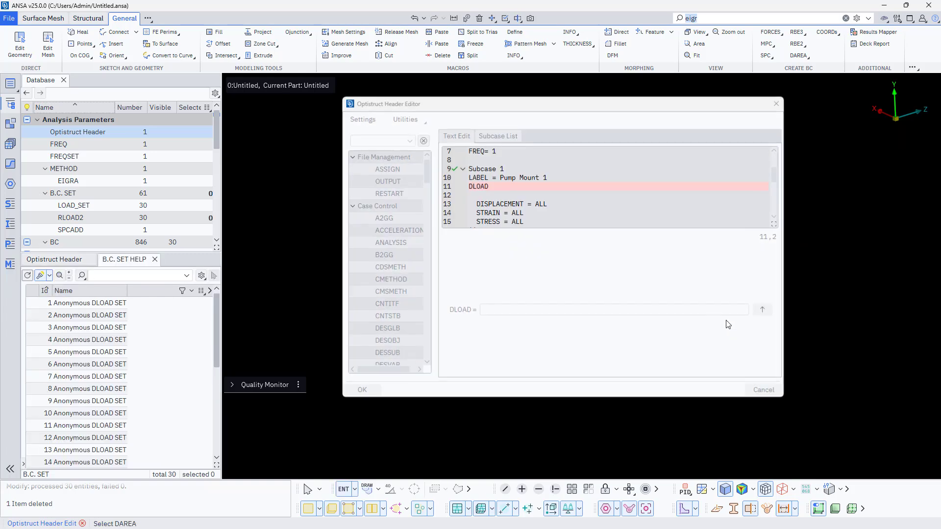
double_click(95, 304)
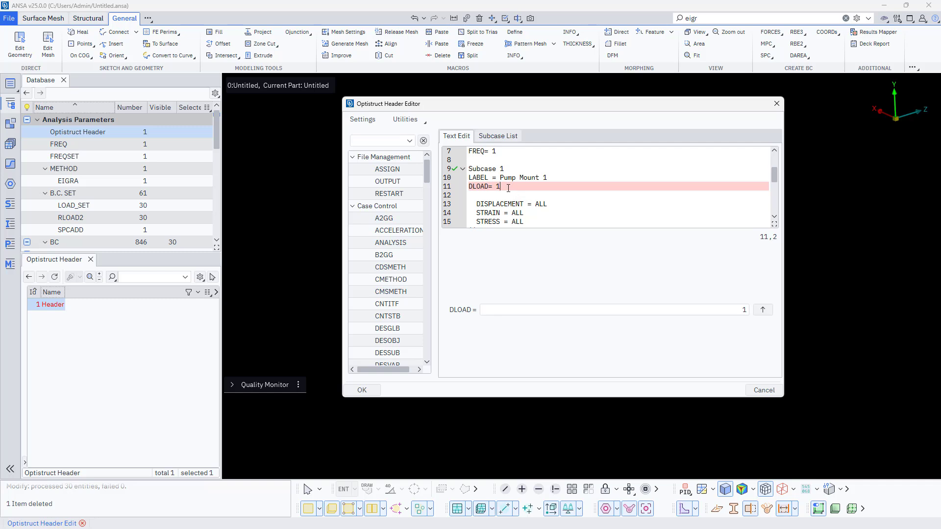
Add a DISP request below DLOAD with SORT2 listing, PUNCH output medium and PHASE format for set 1.
key("Return")
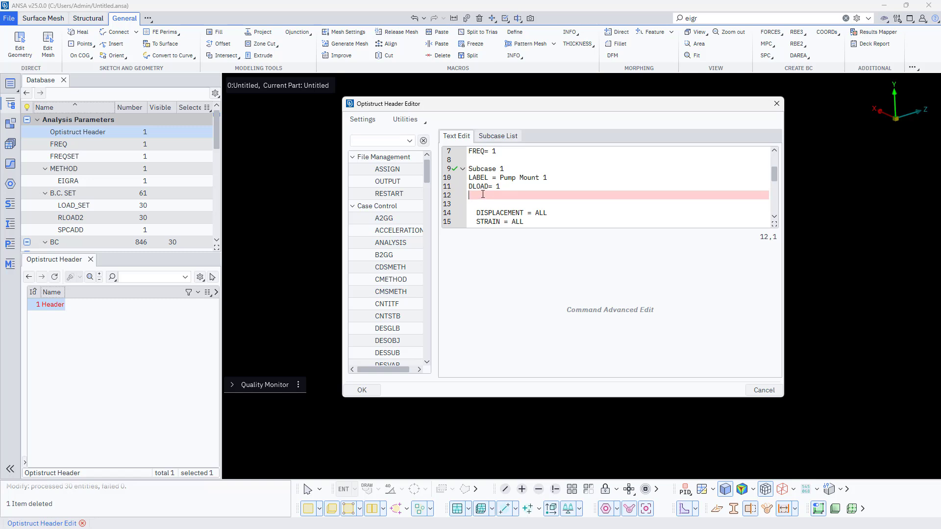
type("DISP")
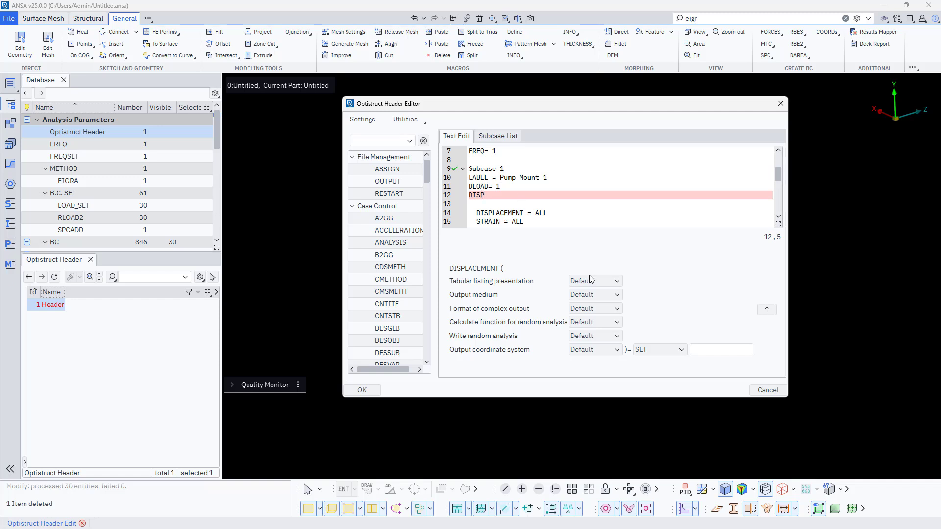
left_click(610, 351)
left_click(607, 336)
left_click(606, 336)
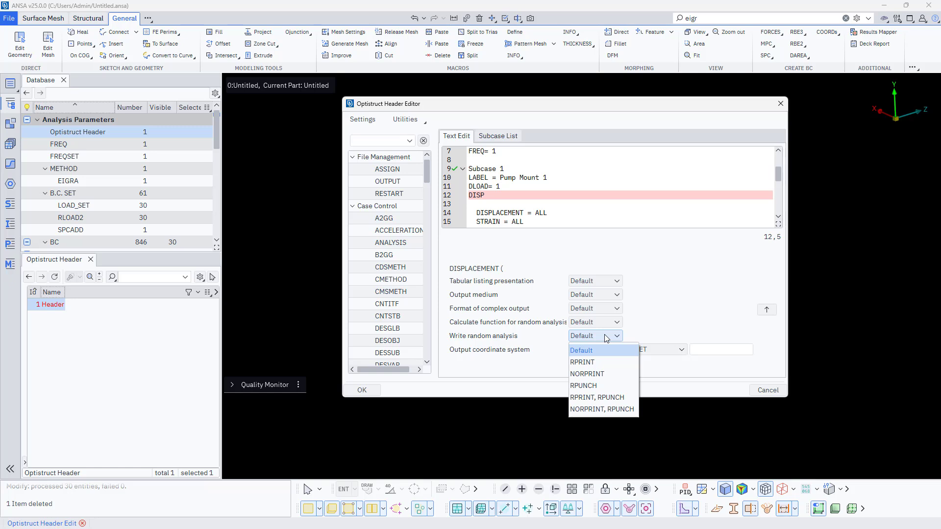
left_click(606, 336)
left_click(598, 283)
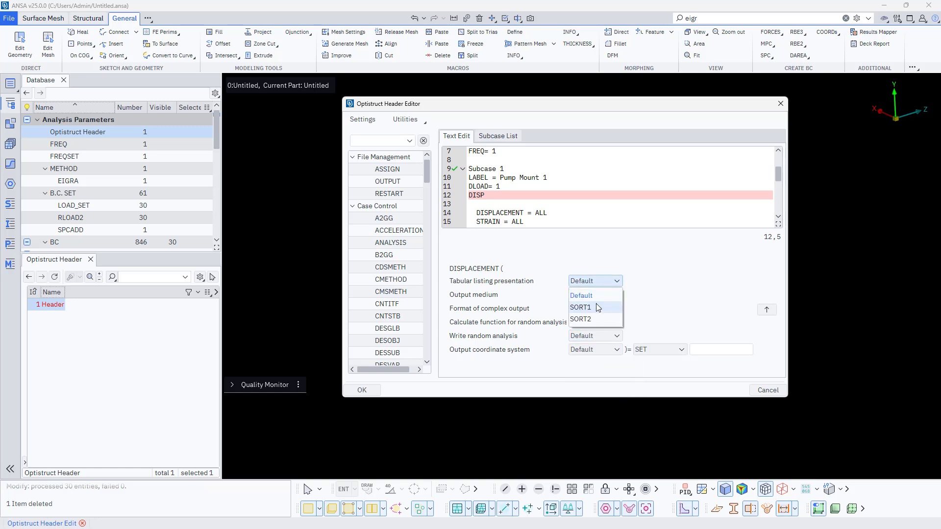
left_click(597, 319)
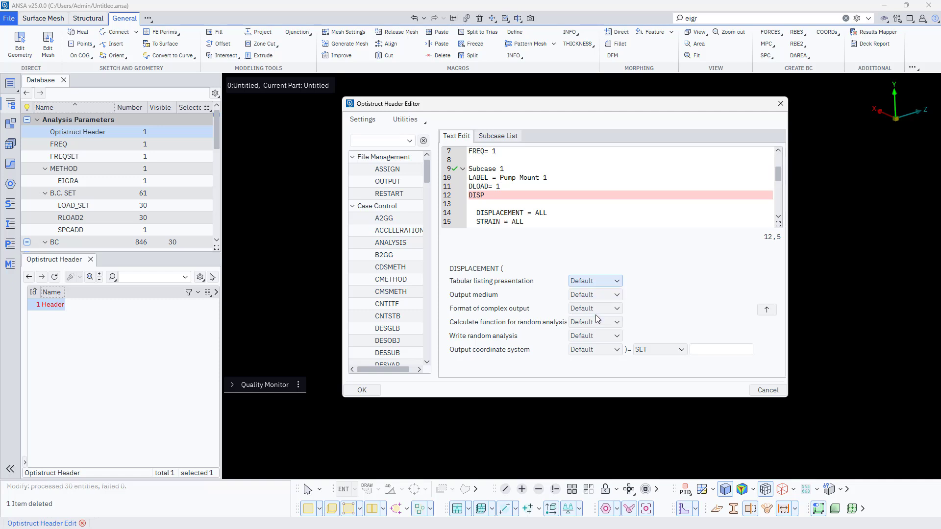
left_click(590, 295)
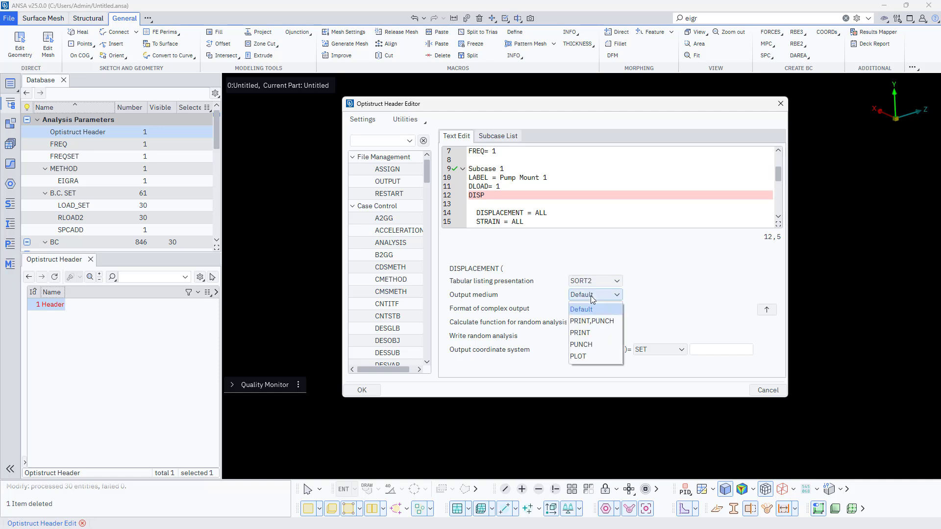
left_click(590, 345)
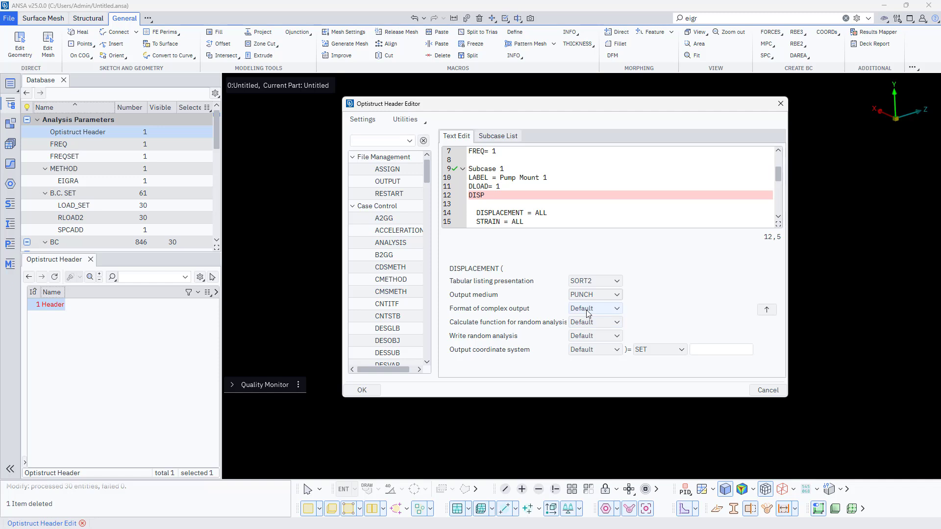
left_click(589, 310)
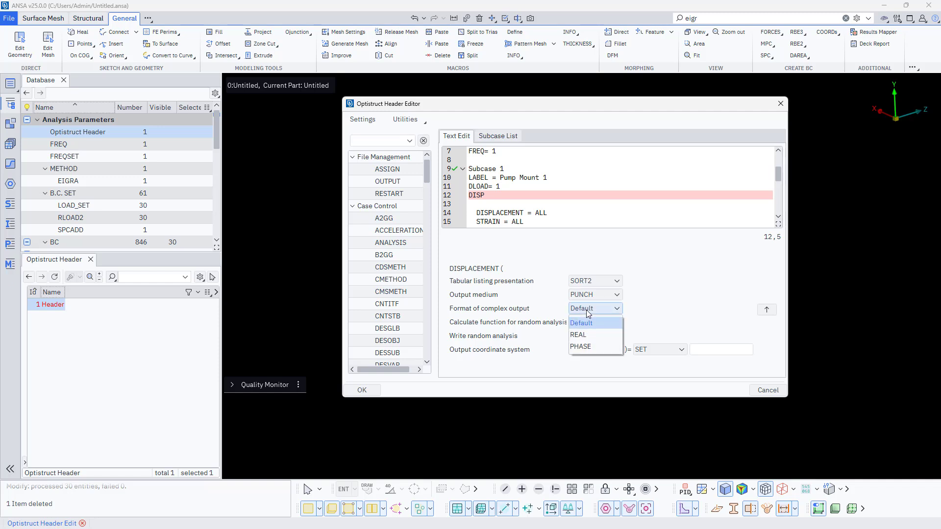
left_click(589, 348)
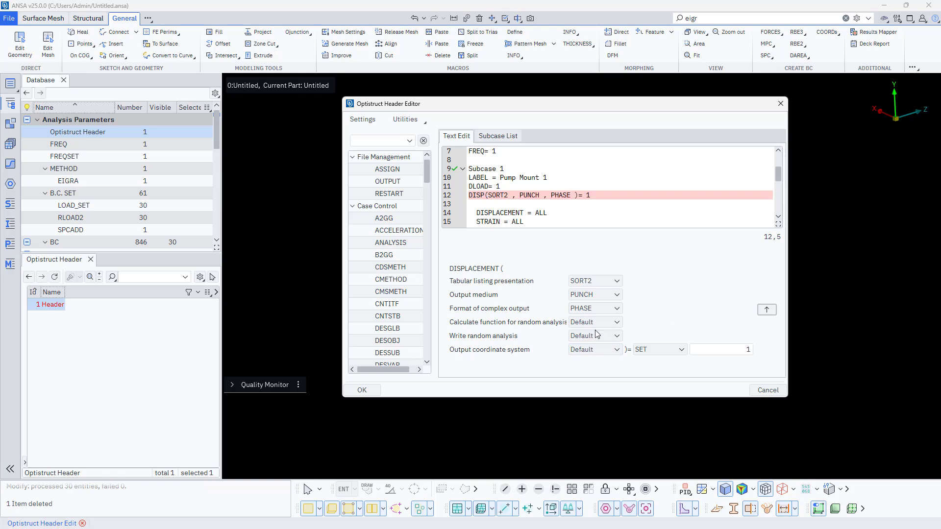
Save the header edits and close the Optistruct Header list.
left_click(363, 391)
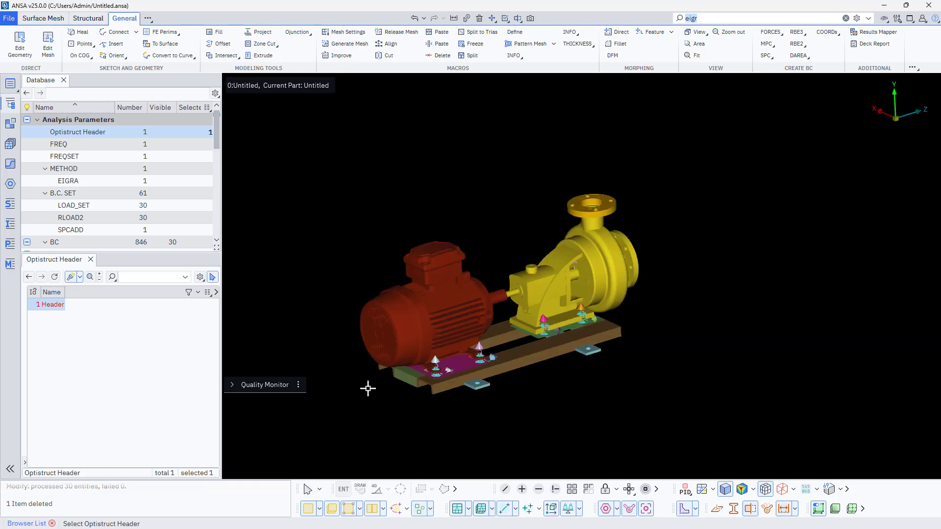
scroll(98, 214, "down", 3)
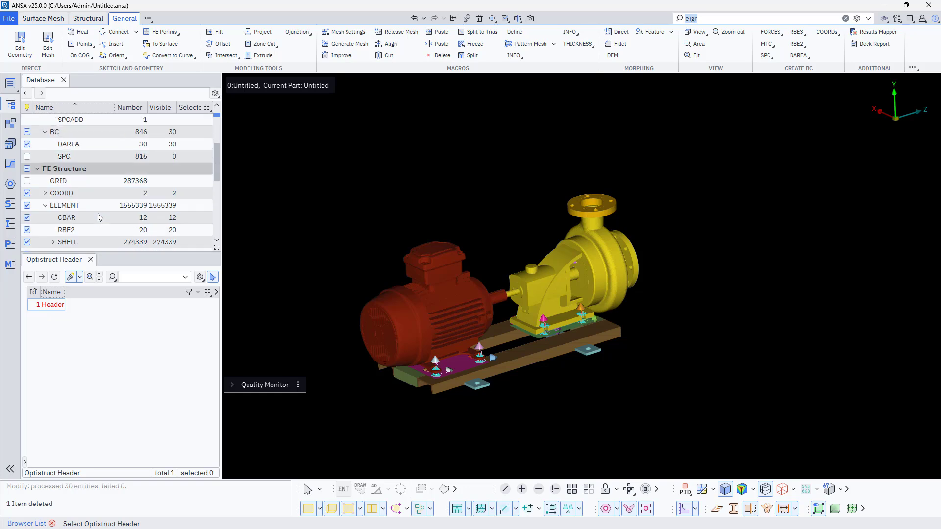
scroll(98, 213, "down", 5)
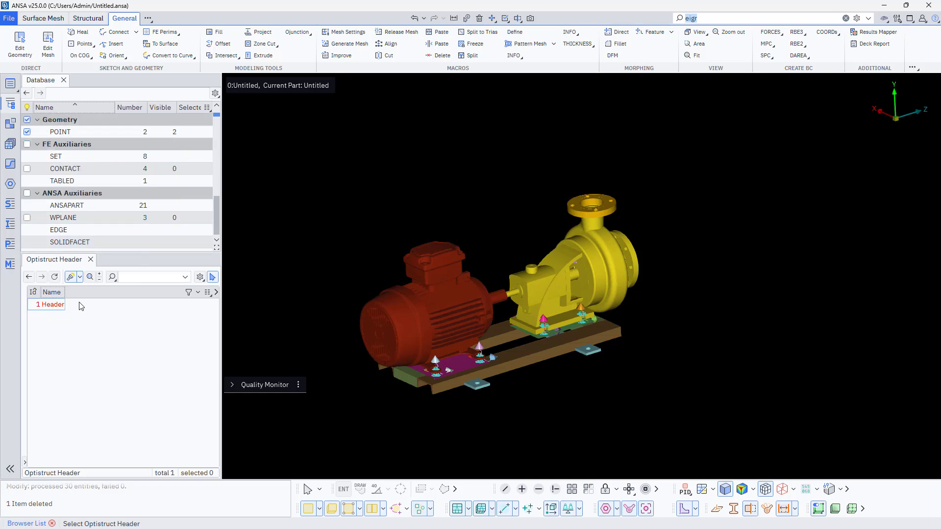
left_click(90, 259)
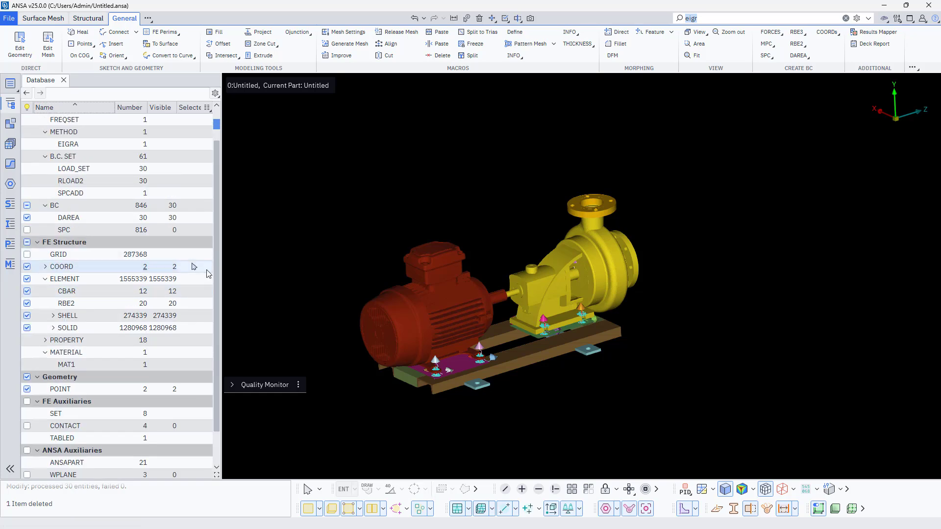
Create a new SET containing the centre node of the RBE2 spider in the base plate hole under the motor's corner foot.
left_click(740, 18)
left_click_drag(741, 17, 660, 19)
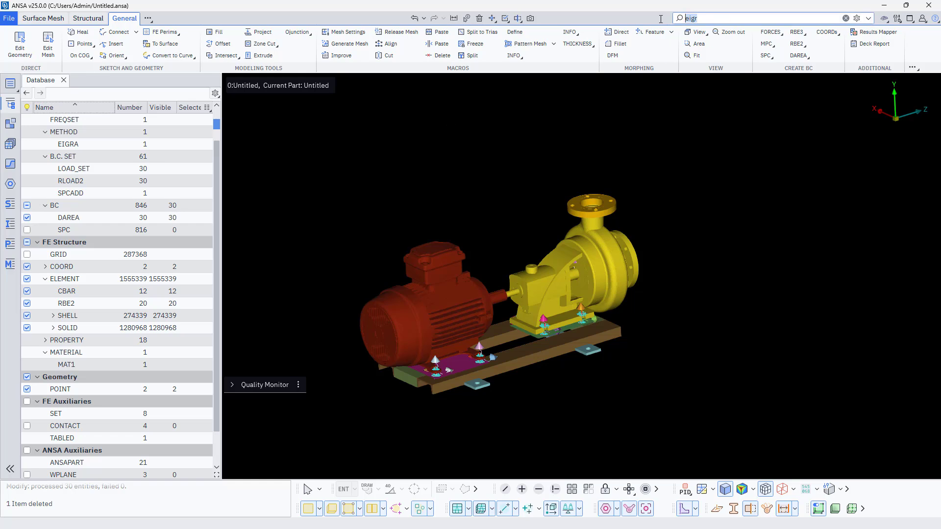
type("set")
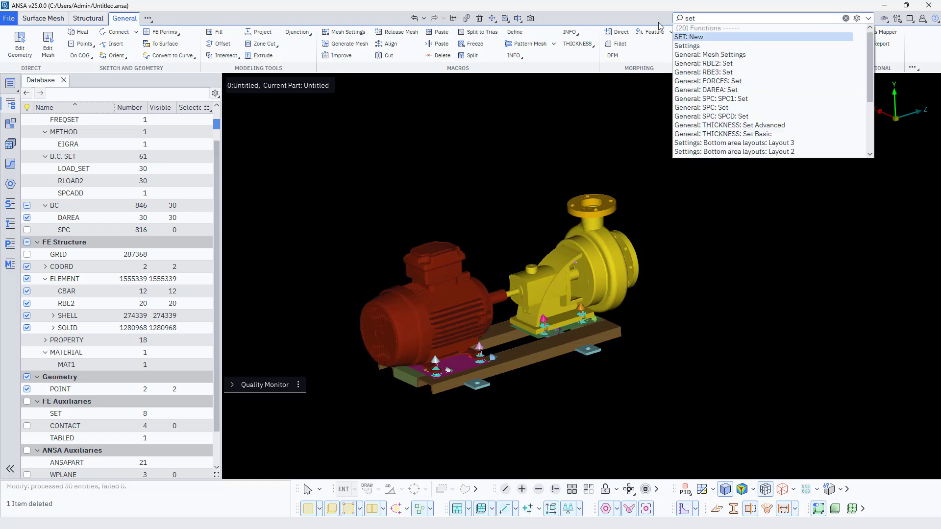
left_click(682, 35)
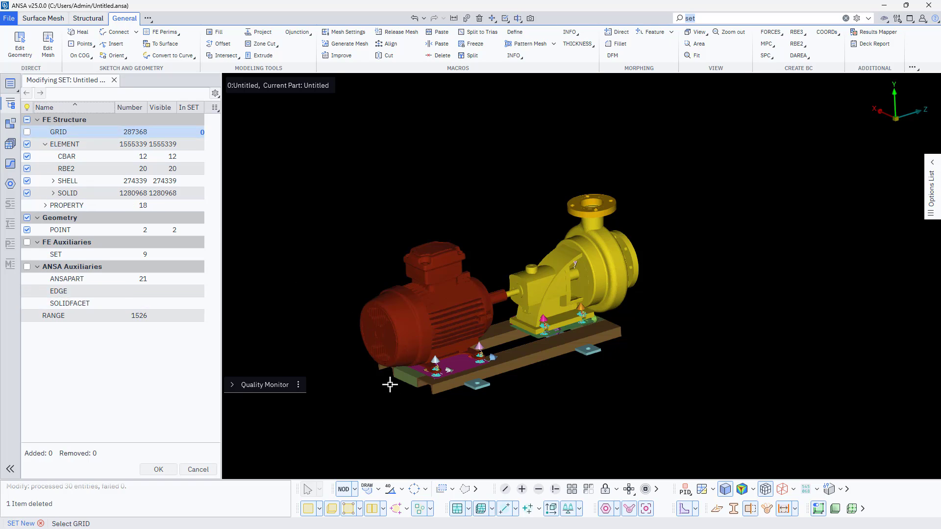
scroll(440, 375, "up", 10)
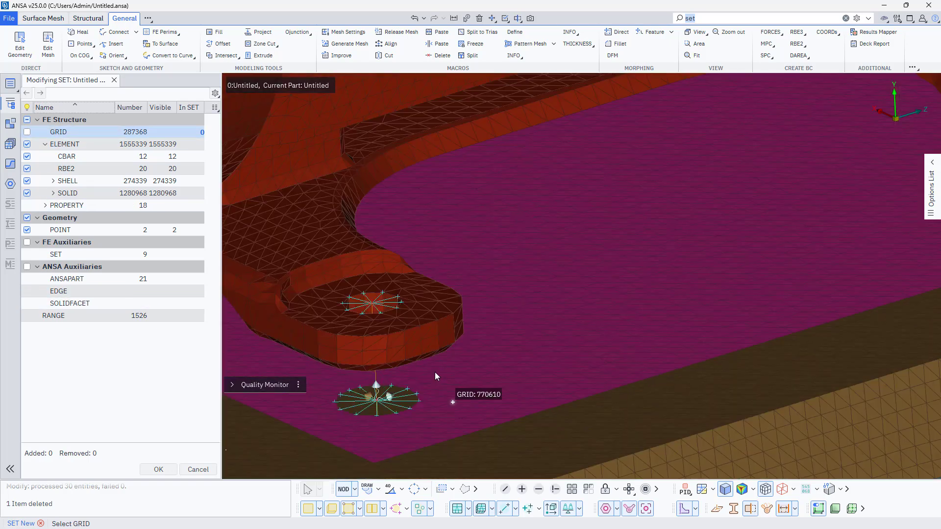
scroll(376, 398, "up", 5)
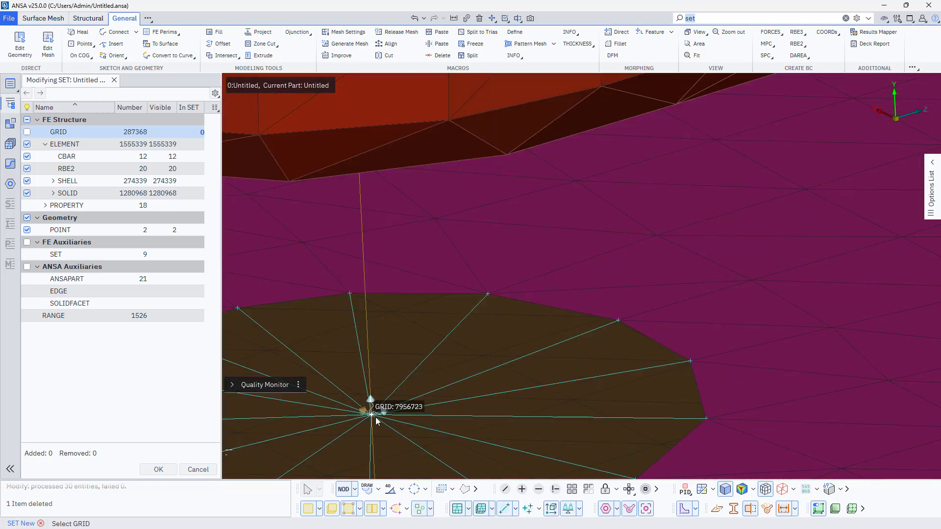
left_click(373, 417)
middle_click(368, 407)
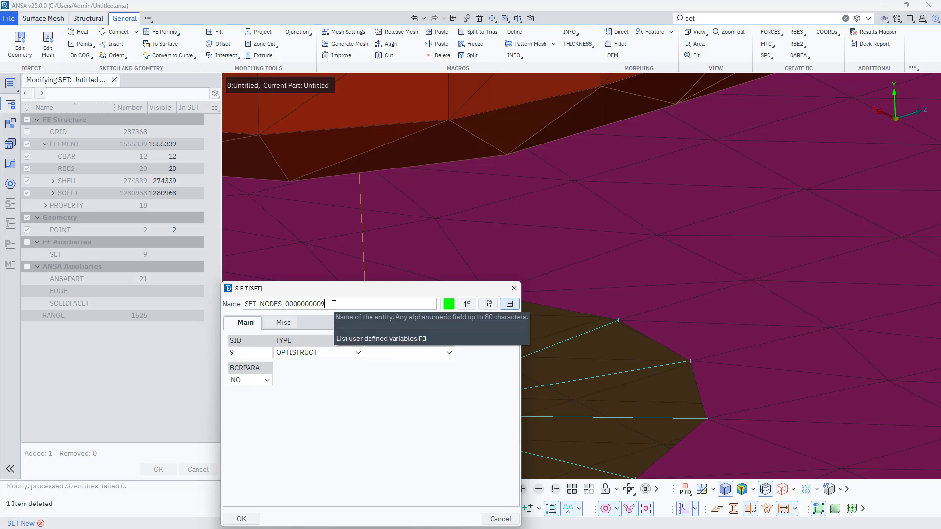
Name the set Pump_1 with output type GRID, save it and open the SET list.
left_click_drag(334, 304, 244, 304)
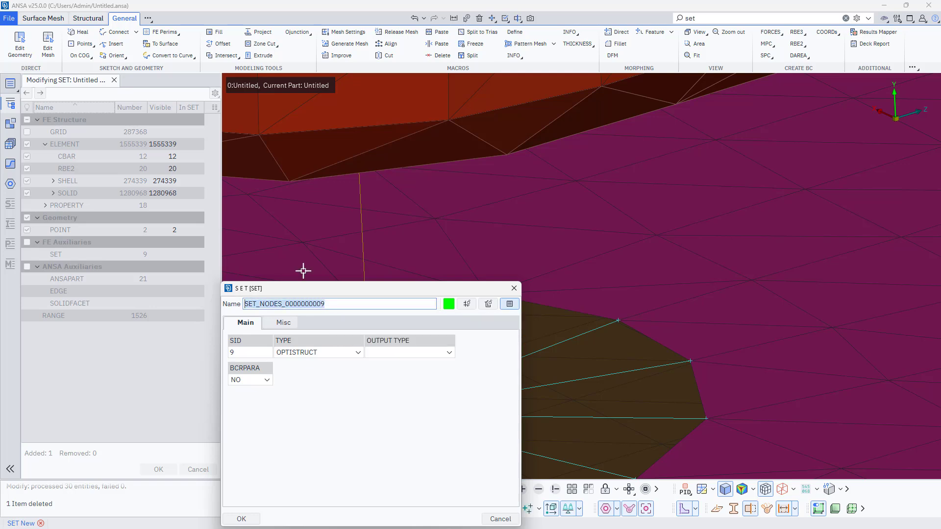
type("S")
key("BackSpace")
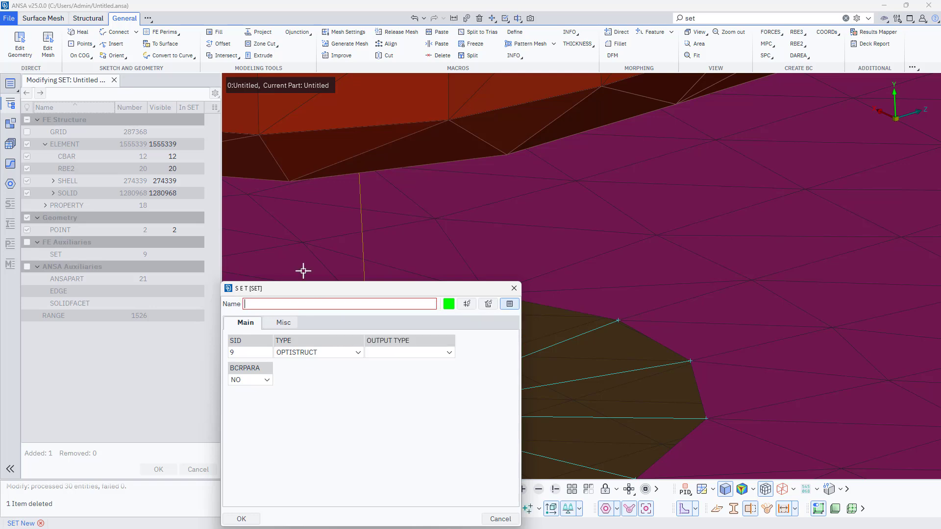
type("Pump")
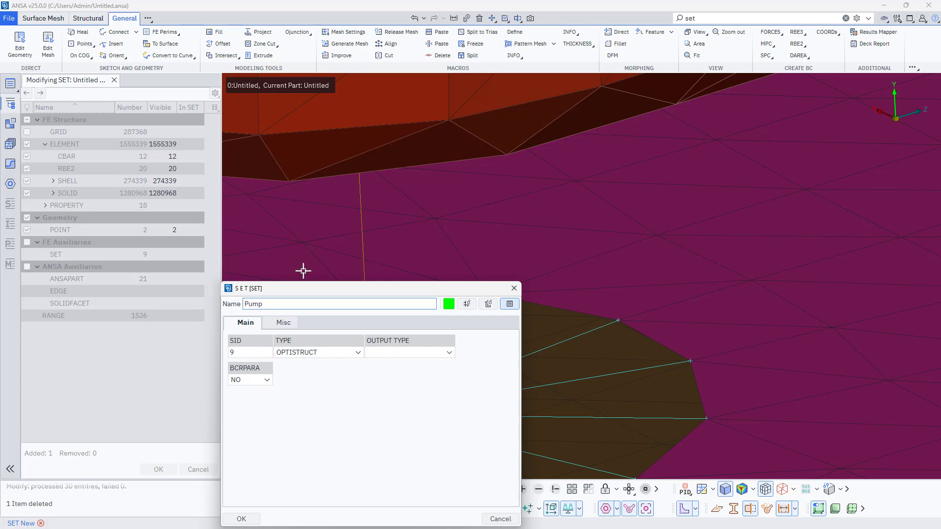
type("_1")
left_click(358, 353)
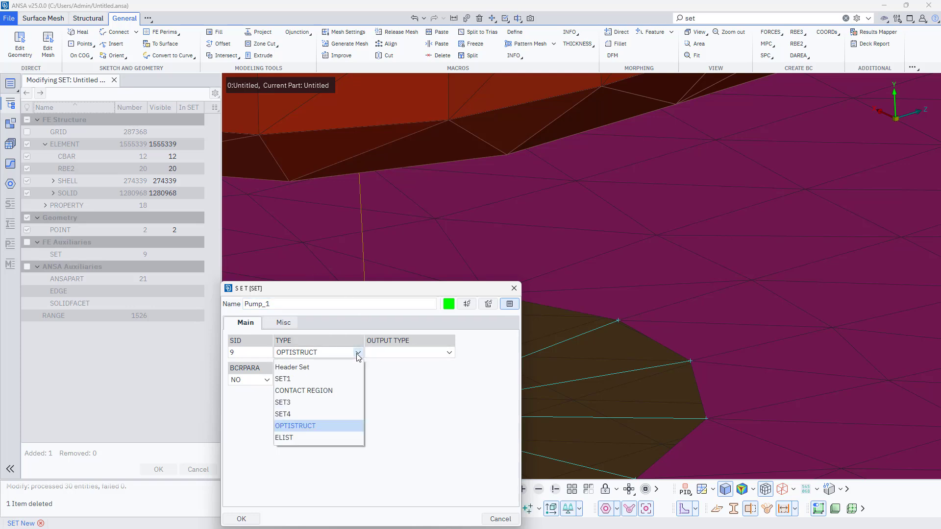
left_click(357, 353)
left_click(449, 352)
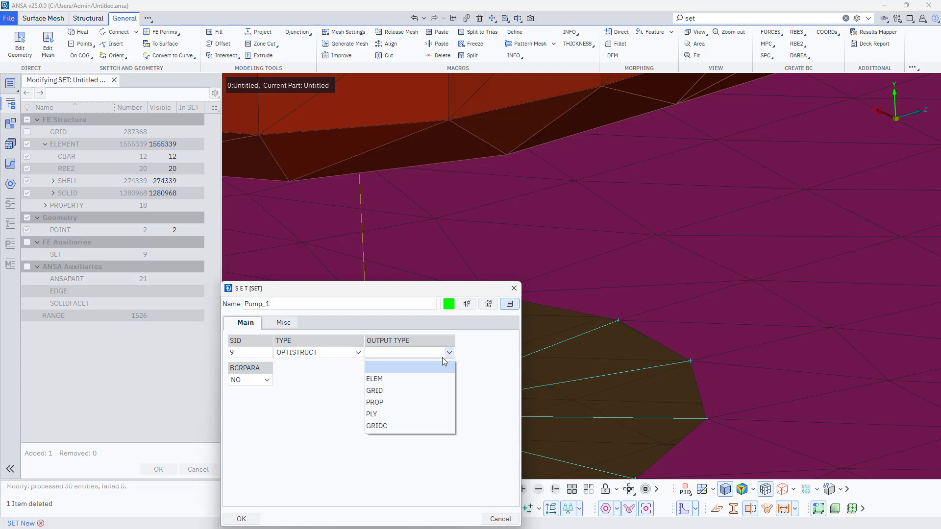
left_click(392, 391)
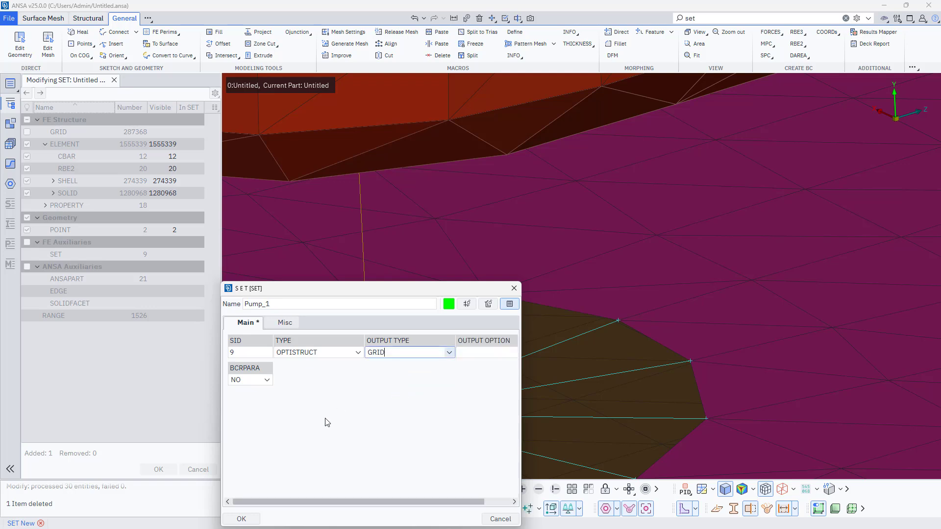
left_click(242, 519)
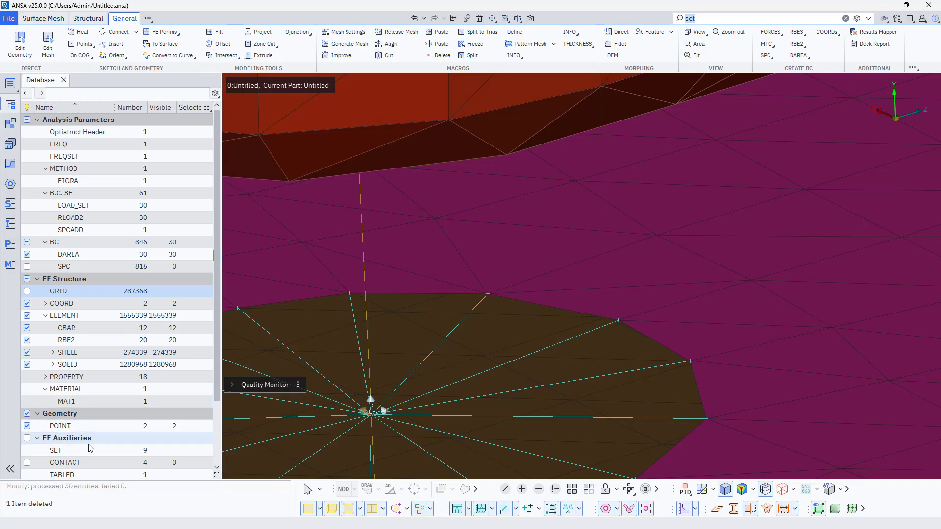
double_click(89, 447)
right_click(84, 405)
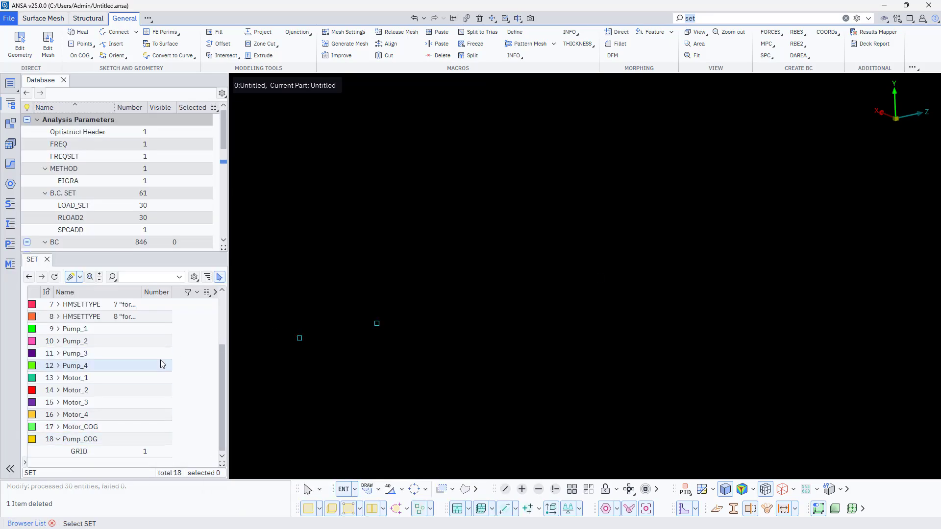
In the Optistruct header, make the DISP request of the Pump Mount 1 subcase reference the Pump_1 set, ID 9.
left_click(84, 133)
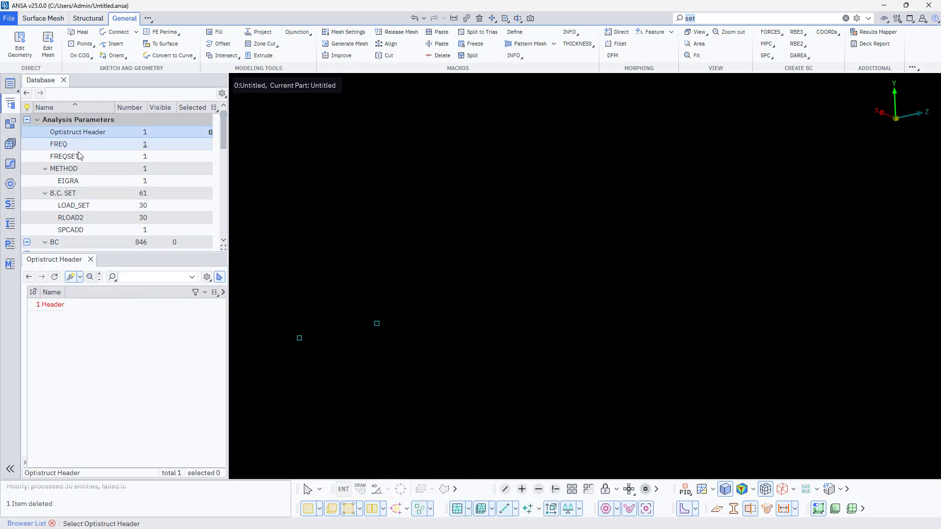
double_click(51, 305)
scroll(555, 205, "up", 6)
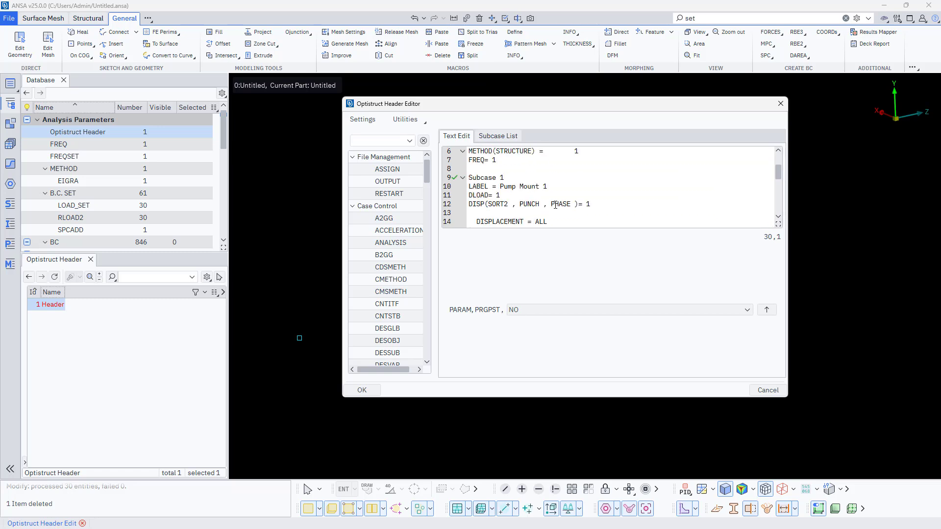
scroll(533, 202, "down", 1)
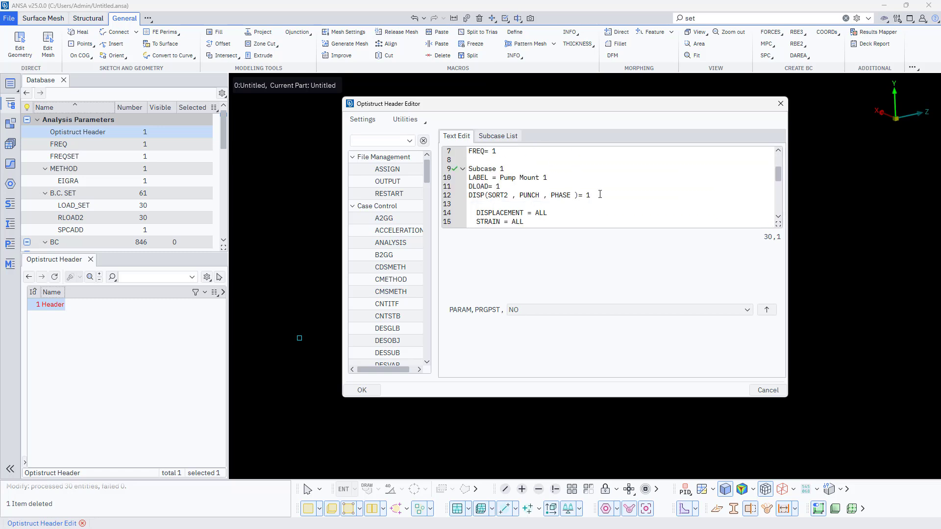
left_click(600, 195)
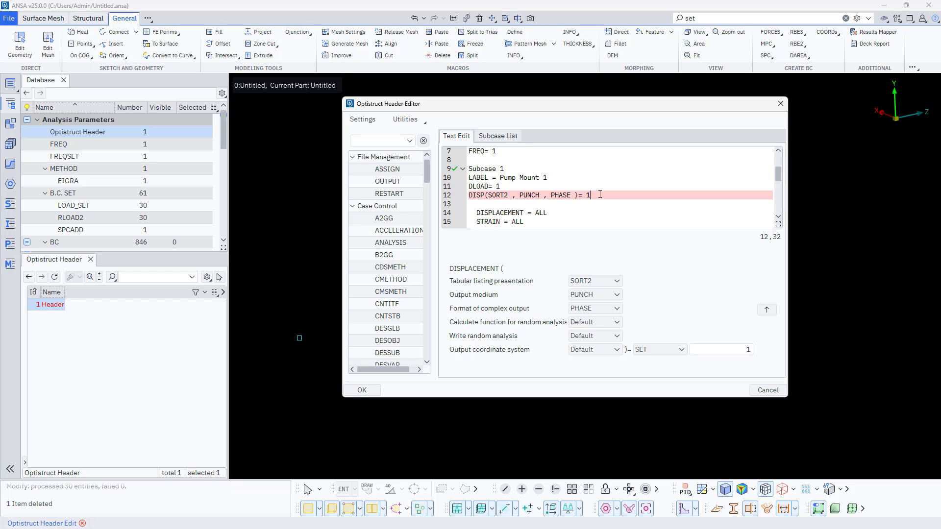
key("BackSpace")
left_click(735, 349)
double_click(735, 348)
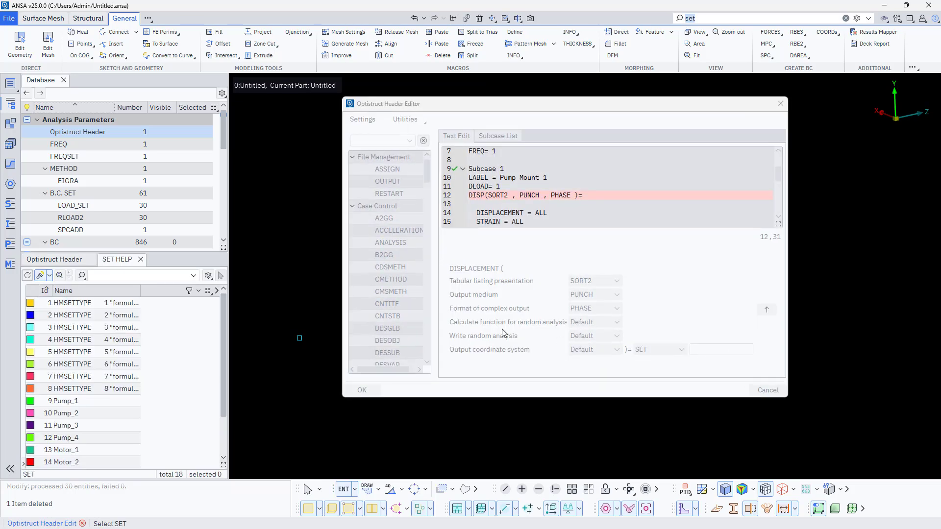
left_click(93, 401)
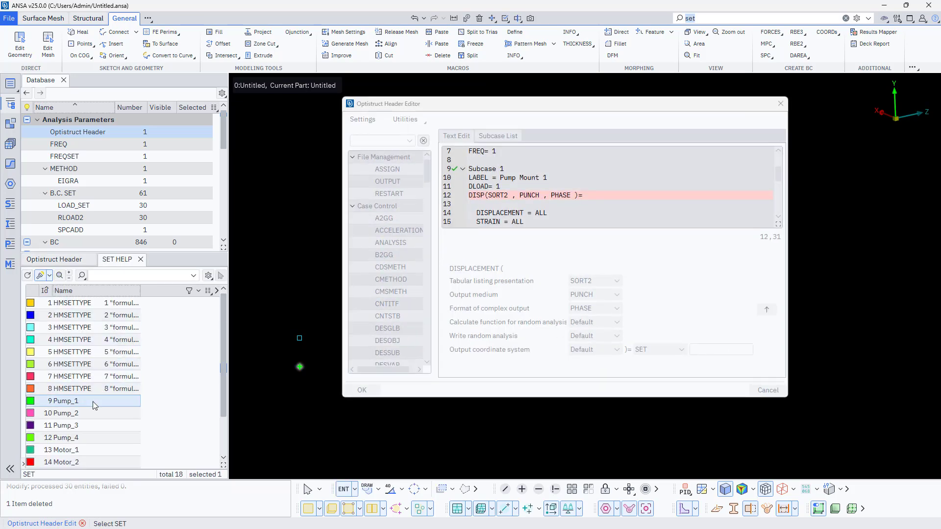
middle_click(93, 401)
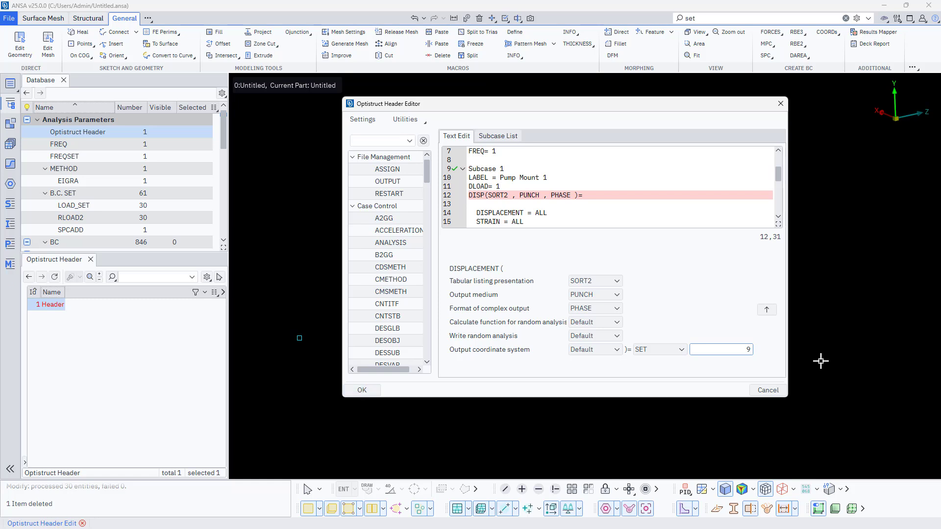
left_click(767, 310)
Copy the complete Subcase 1 block and paste 17 copies below it, separated by blank lines.
left_click_drag(603, 196, 468, 183)
key("ctrl+c")
left_click(593, 195)
key("Return")
key("Return")
key("ctrl+v")
key("Return")
key("Return")
key("ctrl+v")
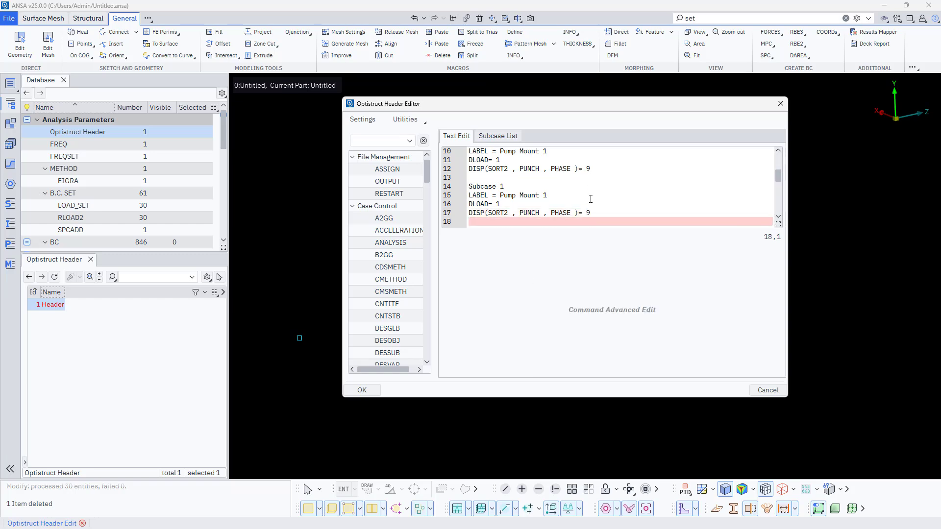
key("Return")
key("Return")
key("ctrl+v")
key("Return")
key("Return")
key("ctrl+v")
key("Return")
key("Return")
key("ctrl+v")
key("Return")
key("Return")
key("ctrl+v")
key("Return")
key("Return")
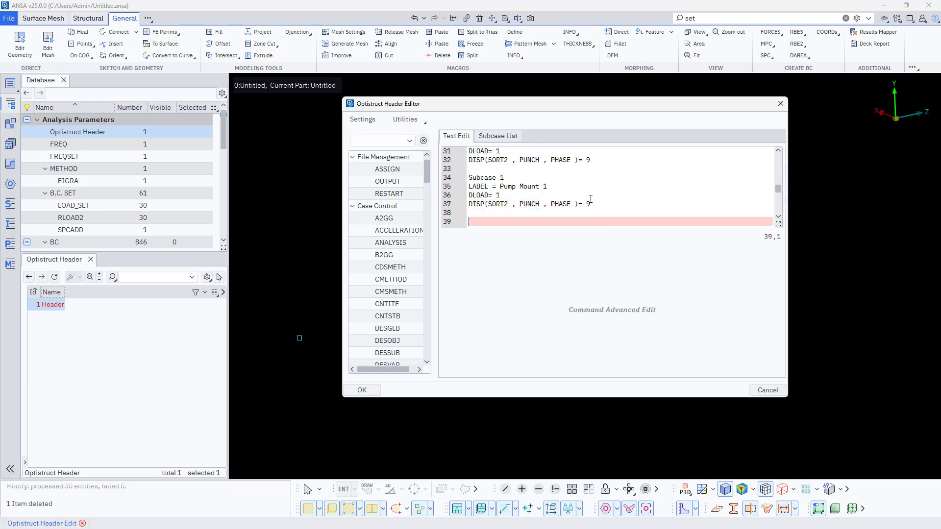
key("ctrl+v")
key("Return")
key("Return")
key("ctrl+v")
key("Return")
key("Return")
key("ctrl+v")
key("Return")
key("Return")
key("ctrl+v")
key("Return")
key("Return")
key("ctrl+v")
key("Return")
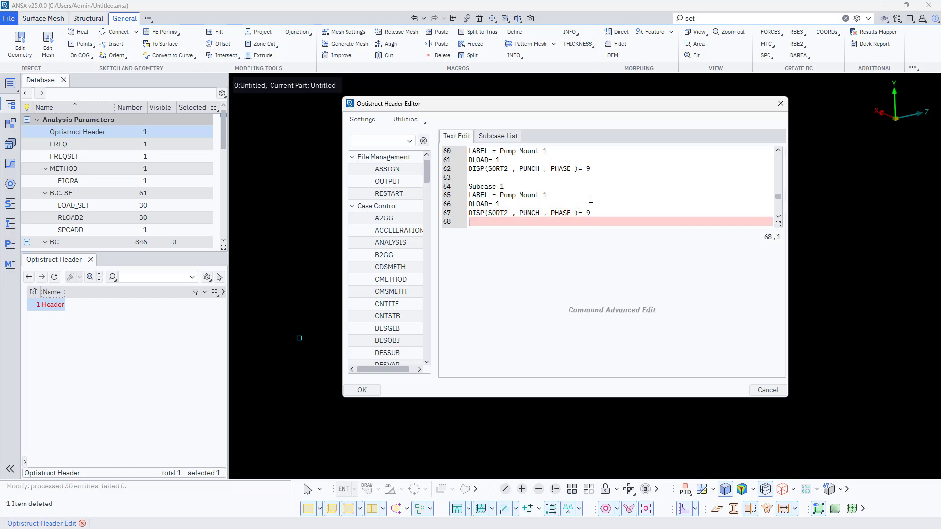
key("Return")
key("ctrl+v")
key("Return")
key("Return")
key("ctrl+v")
key("Return")
key("Return")
key("ctrl+v")
key("Return")
key("Return")
key("ctrl+v")
key("Return")
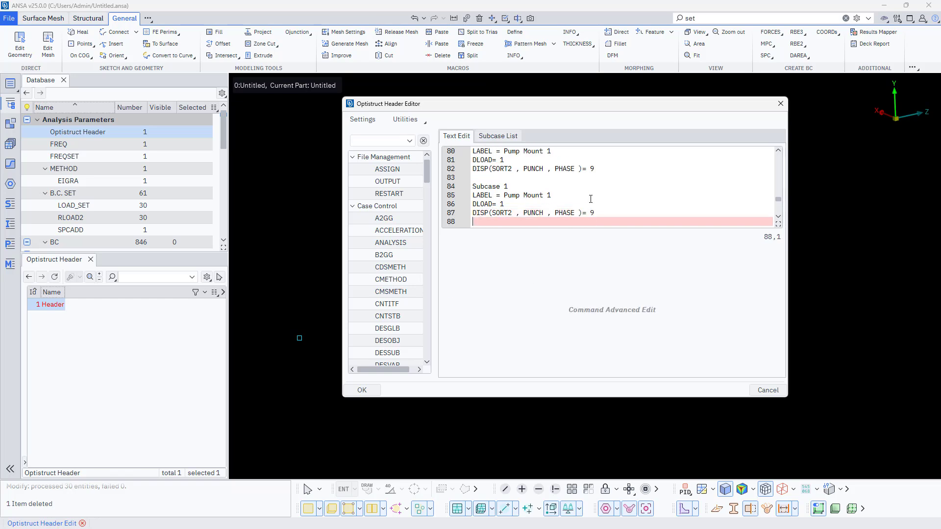
key("Return")
key("ctrl+v")
key("Return")
key("Return")
key("ctrl+v")
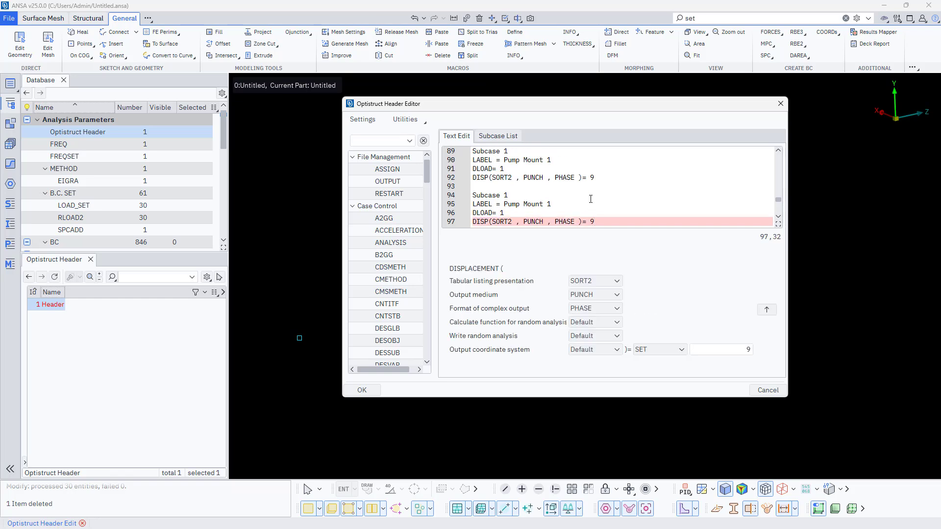
Change the second block to Subcase 2 with label Pump Mount 2, DLOAD 2 and DISP set 10.
scroll(598, 190, "up", 18)
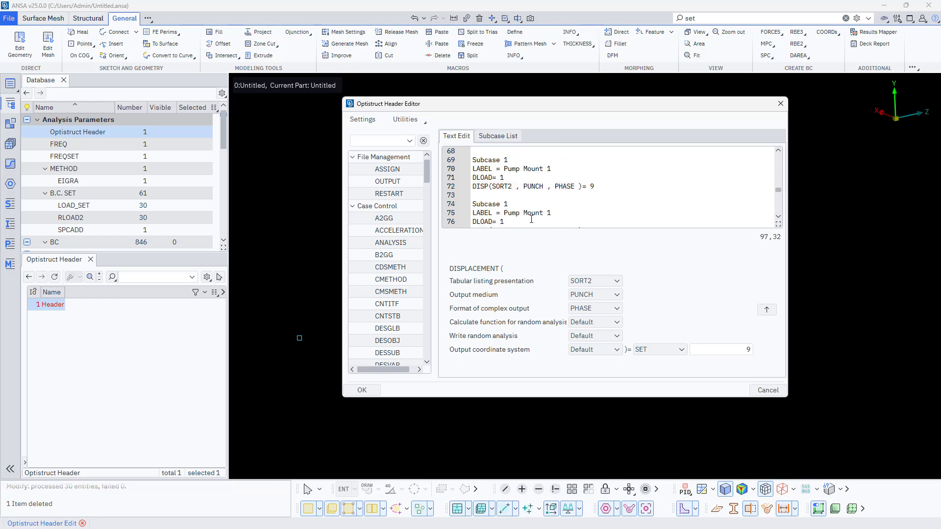
scroll(532, 219, "up", 11)
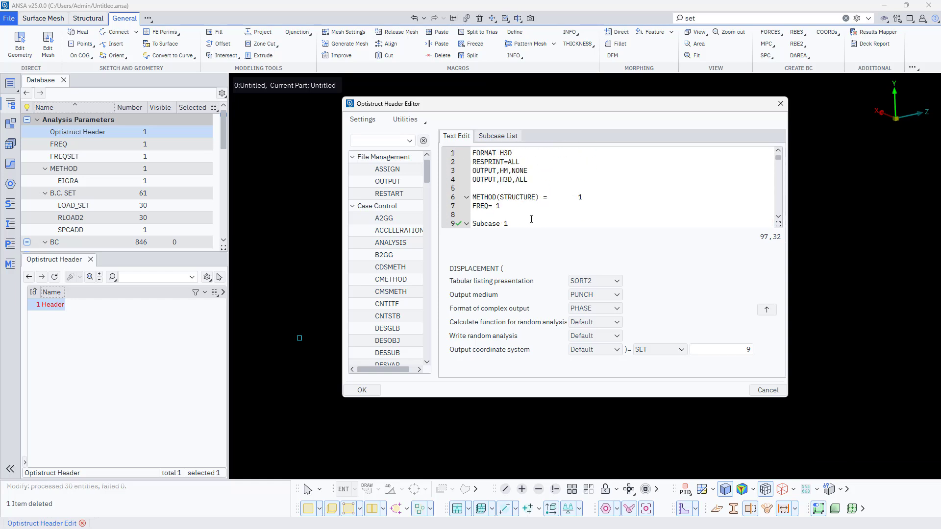
scroll(521, 209, "down", 1)
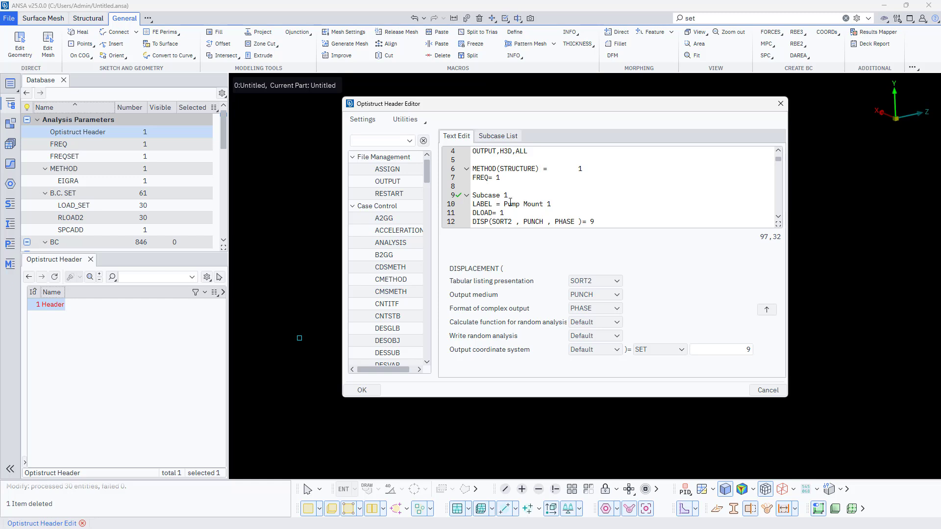
scroll(514, 195, "up", 1)
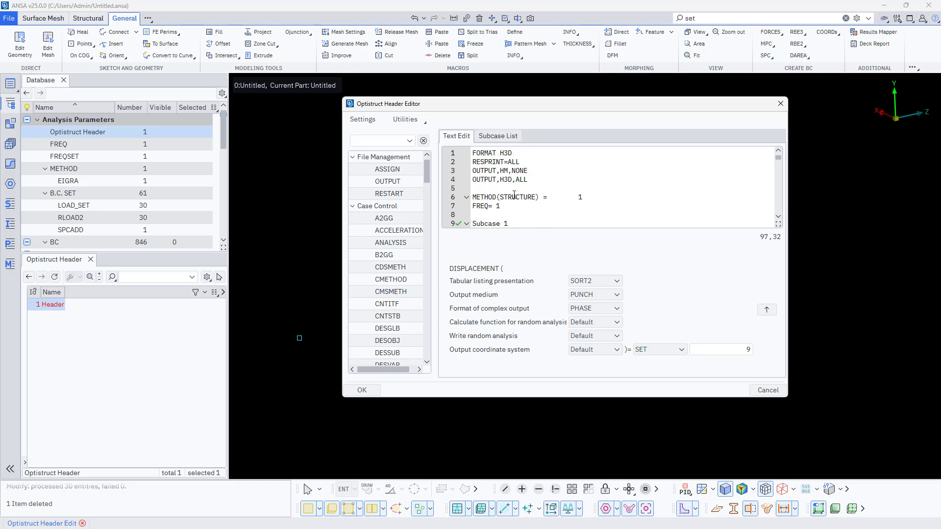
scroll(514, 194, "down", 2)
scroll(514, 197, "down", 1)
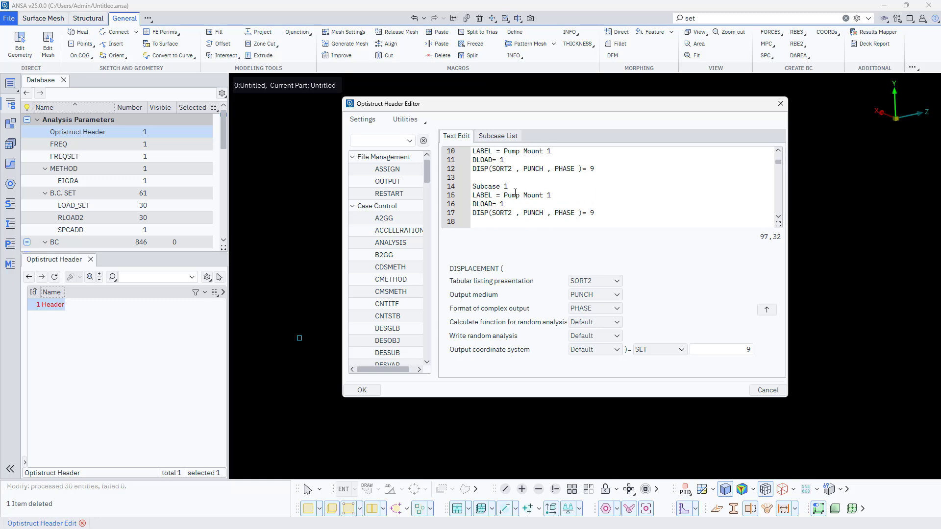
left_click(512, 187)
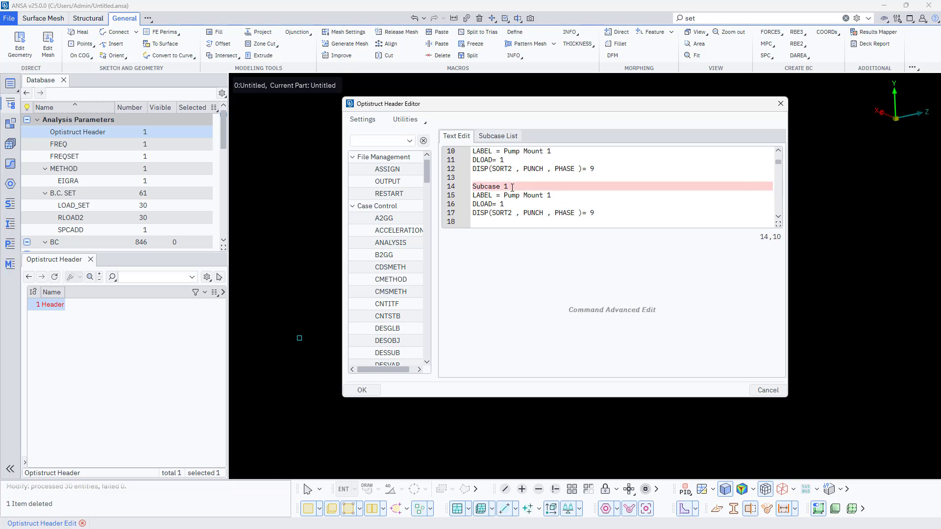
key("BackSpace")
type("2")
left_click(554, 195)
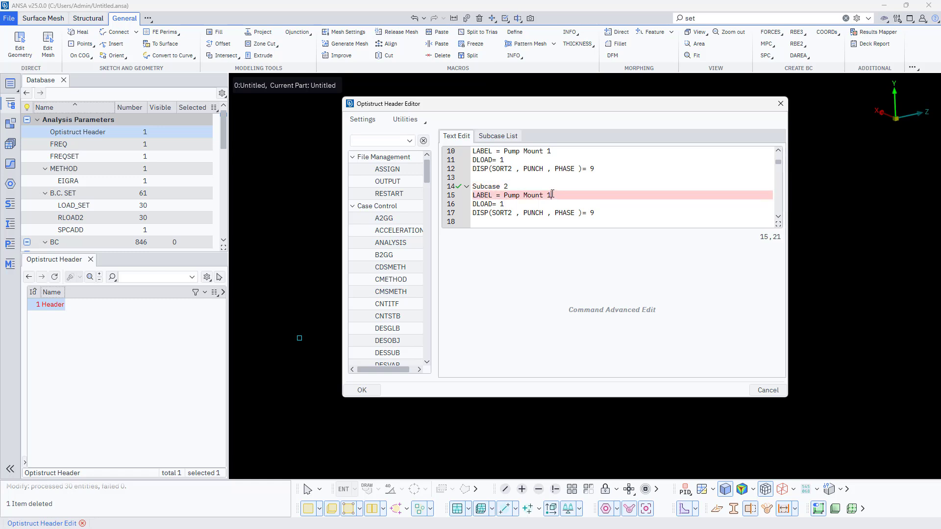
key("BackSpace")
left_click(506, 205)
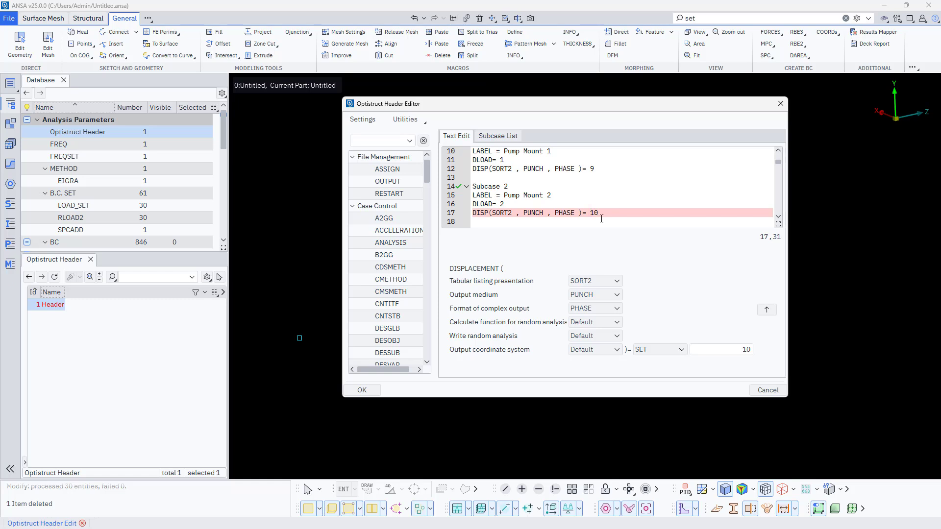
Change the third header block to Subcase 3 with DLOAD 3 and DISP set 11.
scroll(595, 188, "down", 2)
left_click(518, 178)
key("BackSpace")
type("3")
Change the fourth block to Subcase 4 with label Pump Mount 4, DLOAD 4 and DISP set 12.
left_click(519, 222)
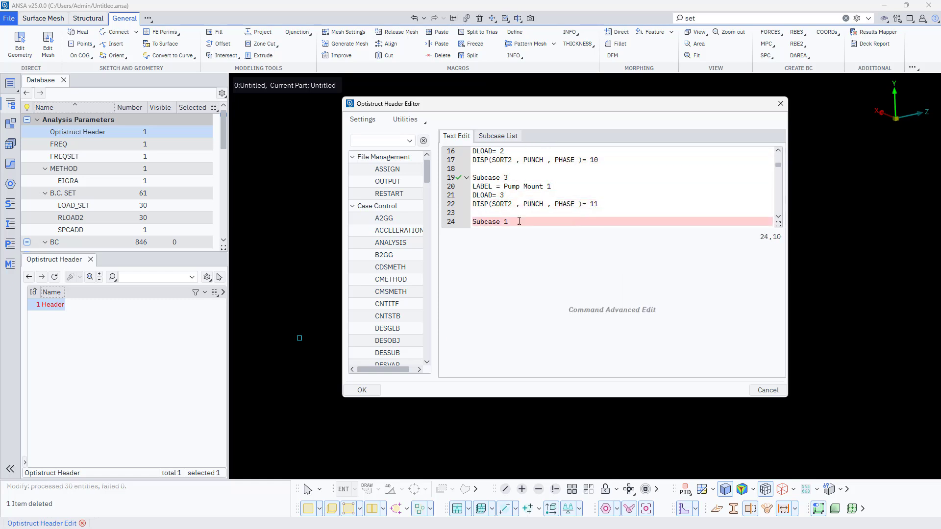
left_click(515, 204)
left_click(515, 222)
type("4")
left_click(518, 195)
scroll(521, 196, "up", 5)
left_click(515, 213)
key("BackSpace")
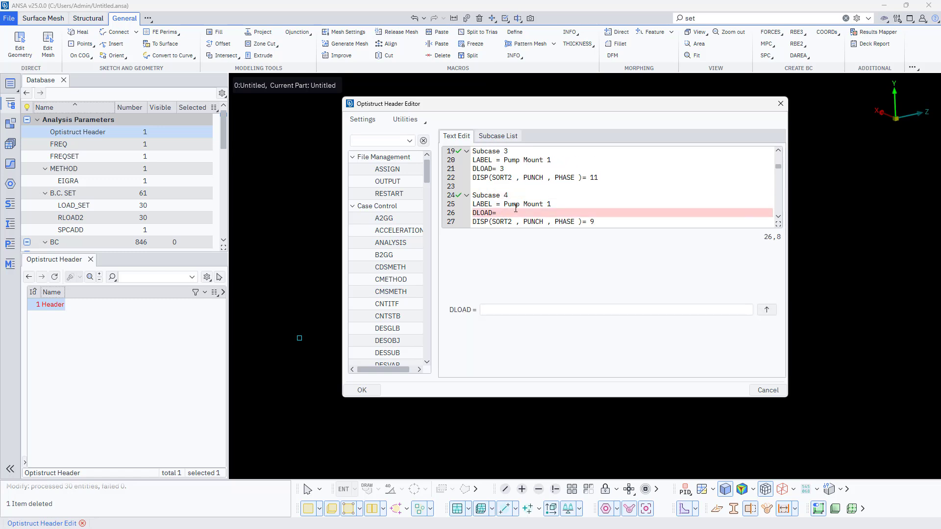
type("4")
left_click(553, 160)
scroll(554, 206, "down", 2)
type("12")
Change the fifth block to Subcase 5 with label Motor Mount 1, DLOAD 5 and DISP set 13.
left_click(509, 212)
type("5")
scroll(520, 211, "down", 1)
type("Motor")
left_click(594, 187)
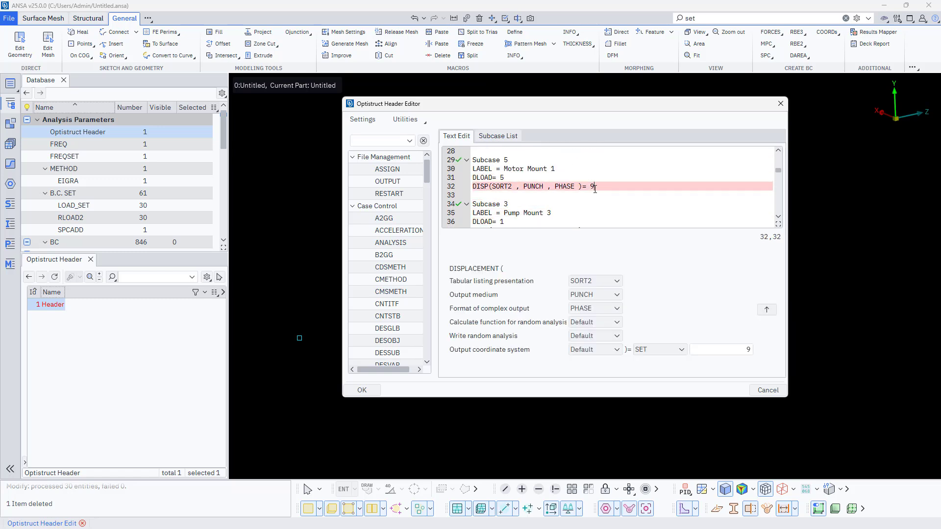
type("13Motor")
Fill in Subcase 6 as Motor Mount 2 with DLOAD 6 and DISP set 14, and Subcase 7 as Pump Mount 3 with DLOAD 7.
left_click(557, 212)
scroll(557, 211, "down", 2)
left_click(515, 195)
type("73")
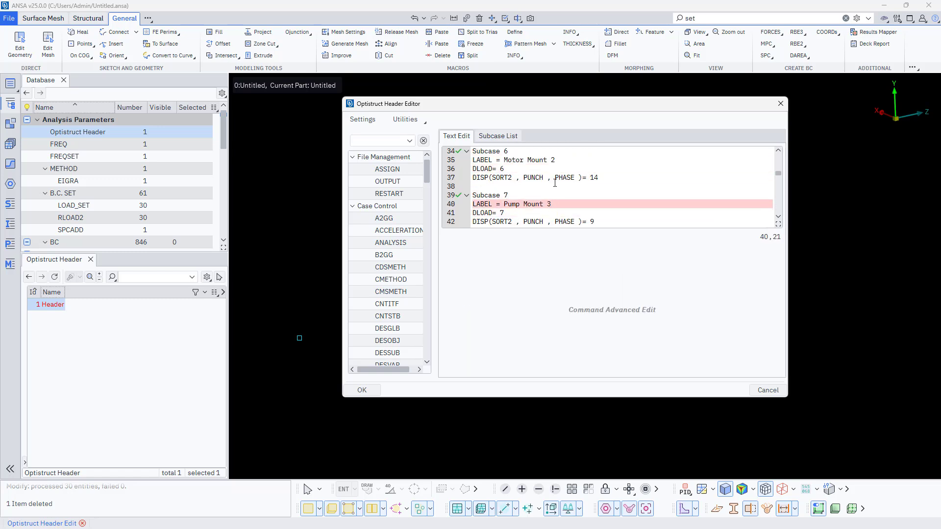
Change the eighth block to Subcase 8 with label Motor Mount 4, DLOAD 8 and DISP set 16.
scroll(553, 183, "down", 2)
type("8")
left_click(557, 198)
type("Motor")
left_click(512, 204)
type("816")
scroll(559, 208, "down", 1)
Change the ninth block to Subcase 9 with label Pump Mount COG, DLOAD 9 and DISP set 17.
left_click(551, 212)
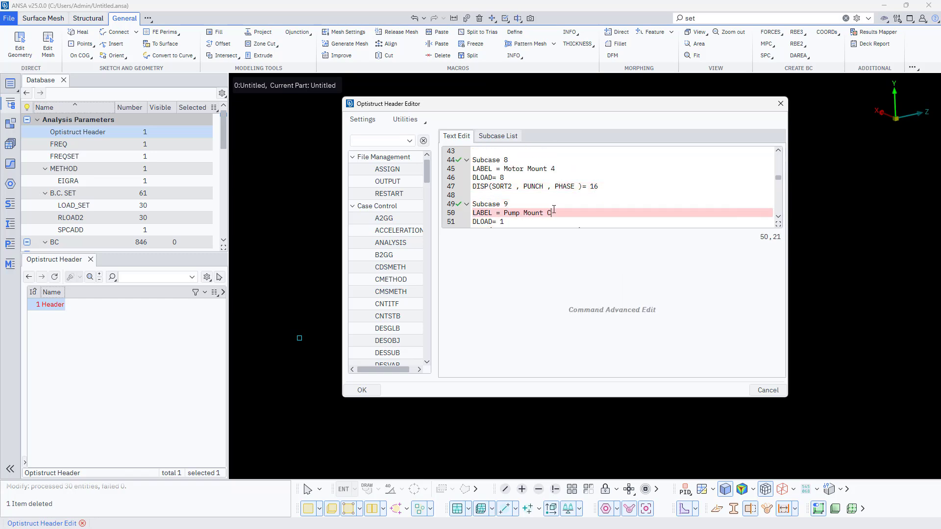
type("COG")
left_click(597, 204)
key("BackSpace")
type("17")
Change the tenth block to Subcase 10 with label Motor COG, DLOAD 10 and DISP set 18, and select the leftover text below it.
scroll(601, 199, "down", 1)
left_click(512, 195)
type("0")
left_click(519, 204)
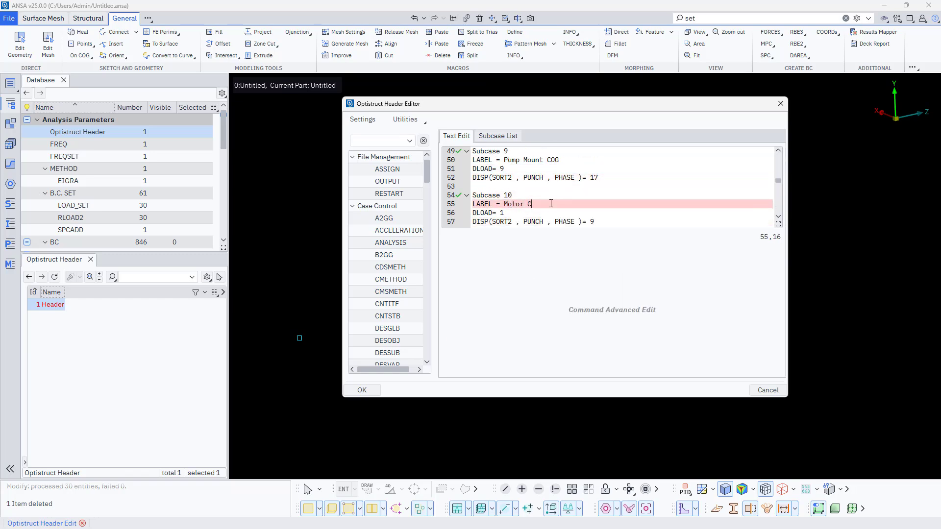
type("OG")
left_click(507, 212)
type("0")
left_click(596, 221)
type("18")
scroll(555, 206, "down", 20)
left_click_drag(596, 222, 490, 188)
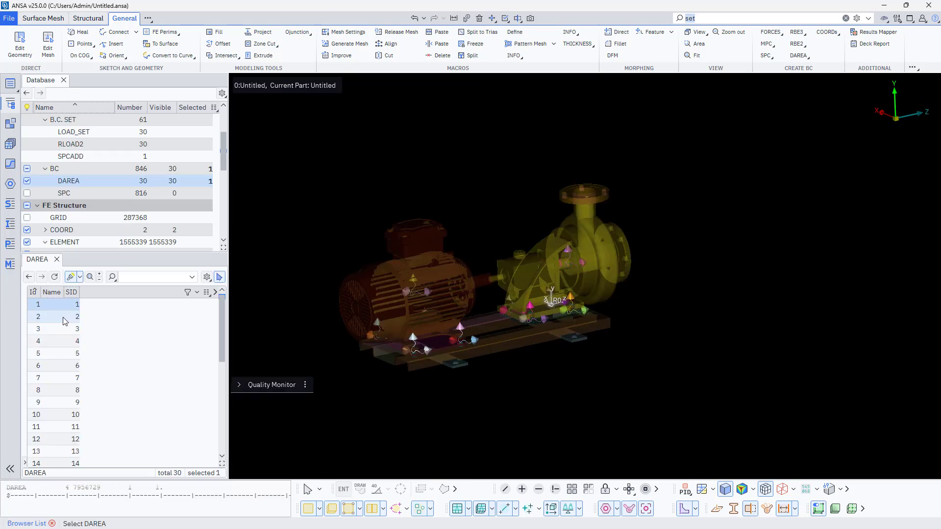
Highlight DAREA entries 1 and 2 on the model and examine from several angles which direction each load acts in.
left_click(64, 317)
left_click(62, 306)
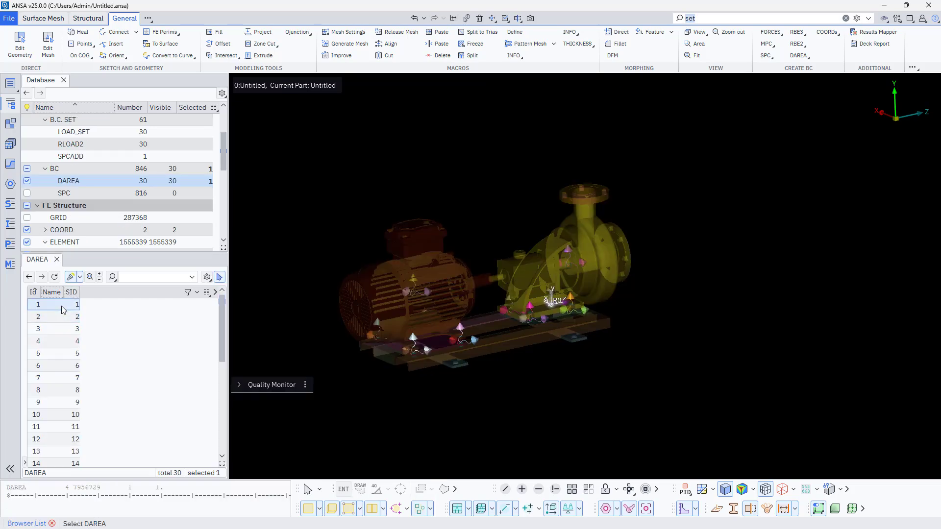
left_click_drag(378, 380, 349, 317, "ctrl")
left_click(67, 318)
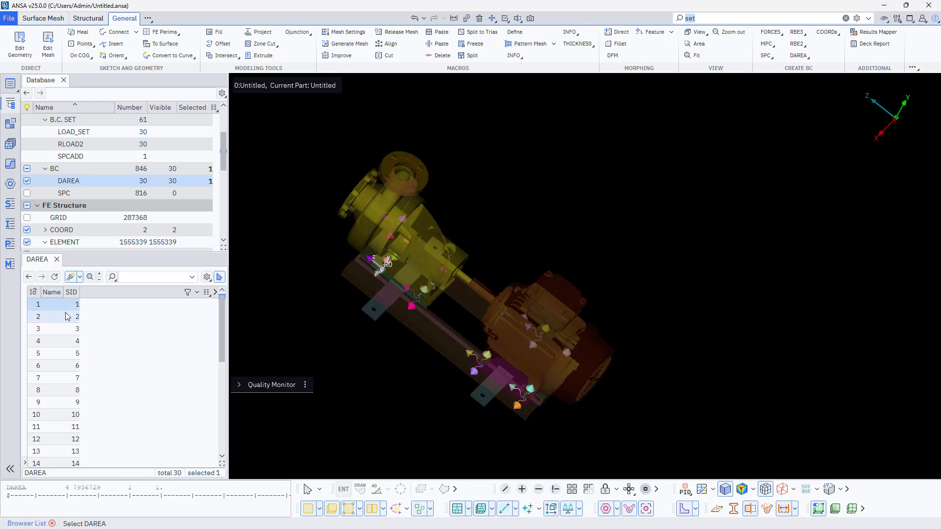
left_click(64, 305)
left_click(334, 283)
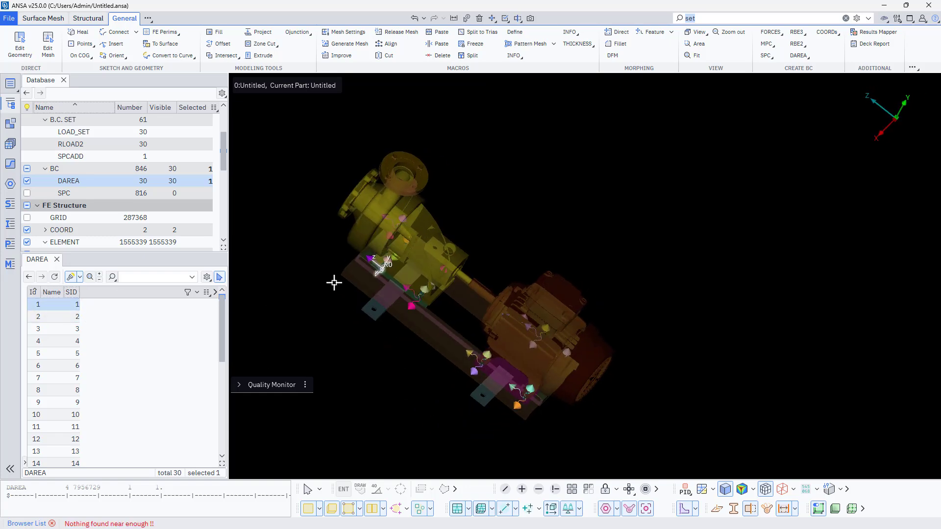
scroll(328, 312, "down", 3)
scroll(327, 314, "down", 3)
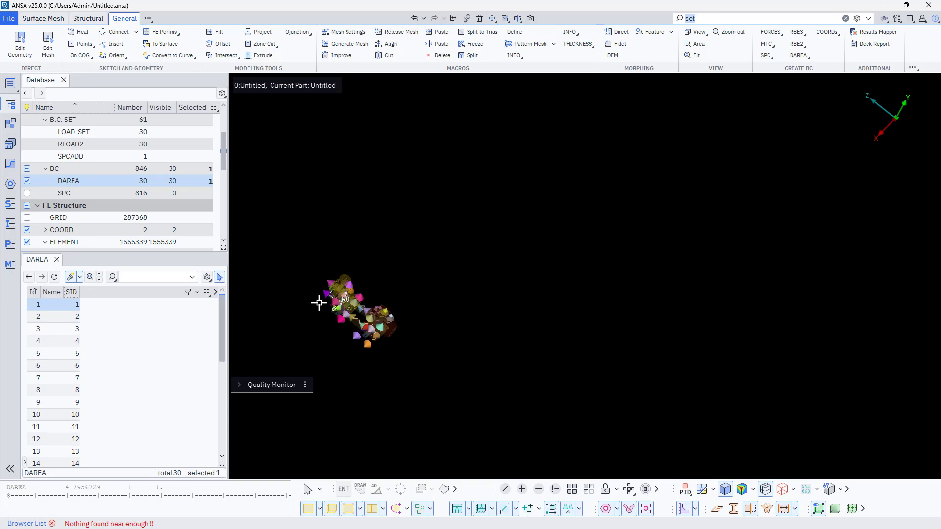
left_click_drag(319, 302, 461, 235, "ctrl")
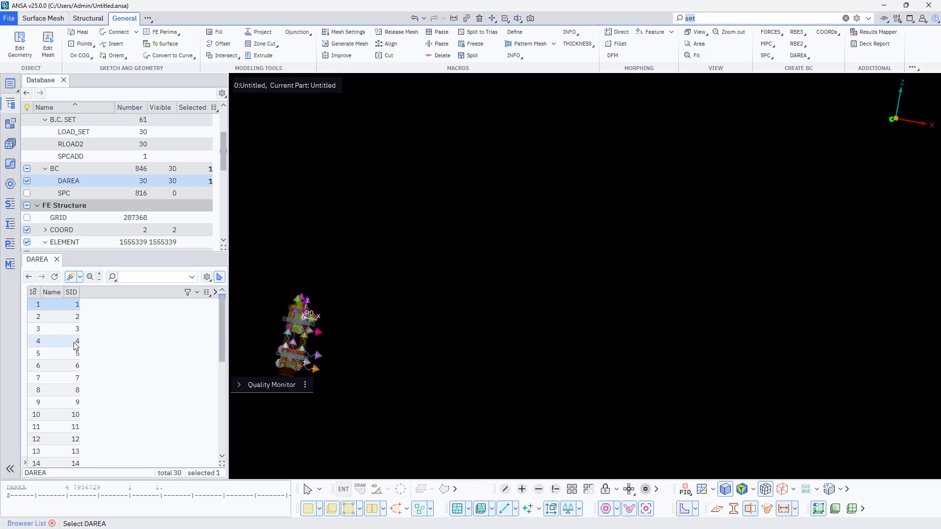
left_click(220, 278)
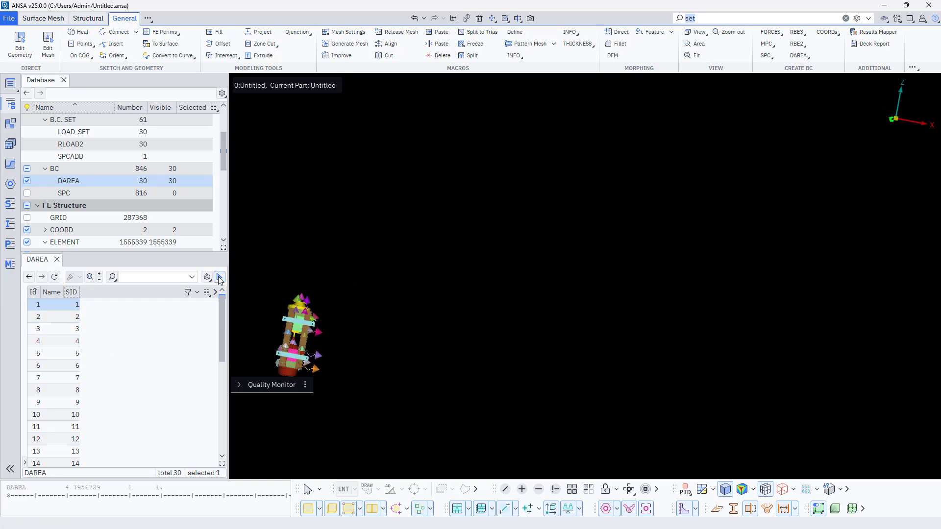
left_click(219, 277)
left_click(60, 307)
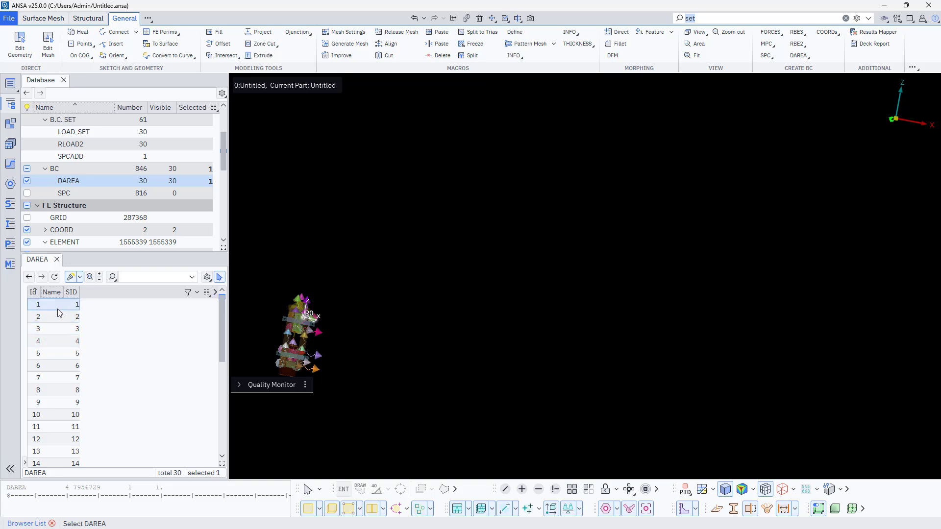
left_click_drag(275, 321, 162, 429, "ctrl")
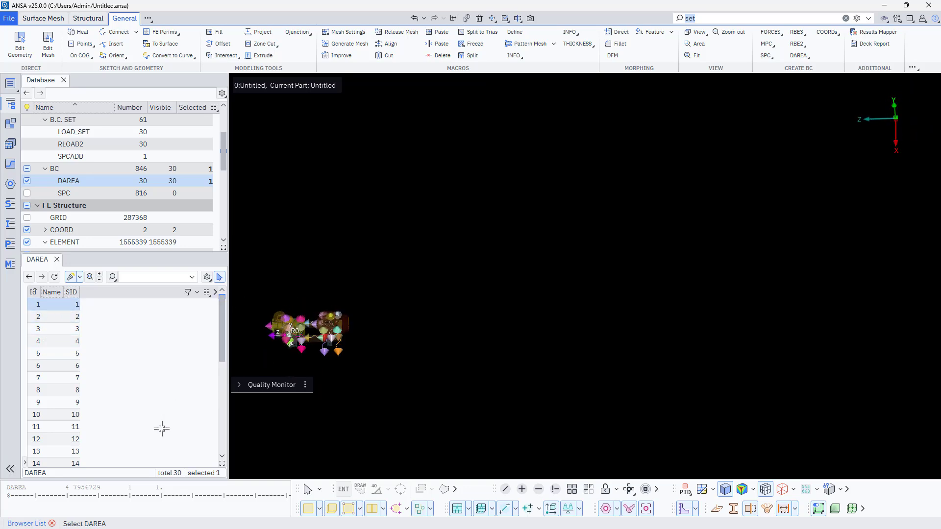
scroll(275, 350, "up", 4)
left_click_drag(341, 299, 323, 281, "ctrl")
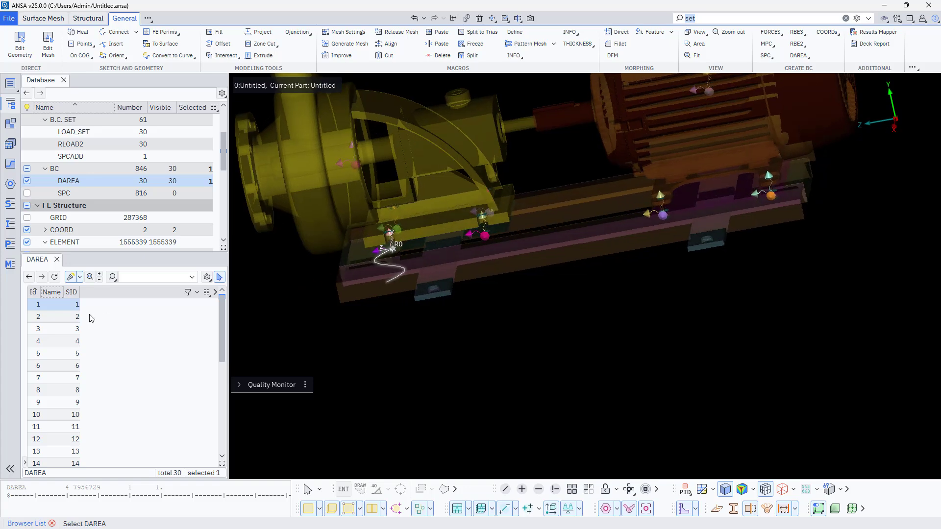
Delete DAREA entries 1 and 3, including their released nodes.
right_click(60, 304)
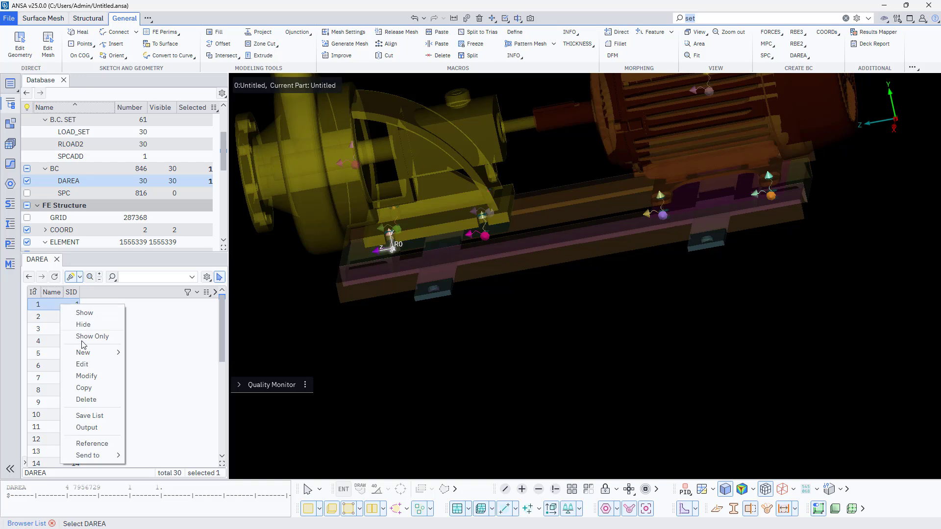
left_click(91, 400)
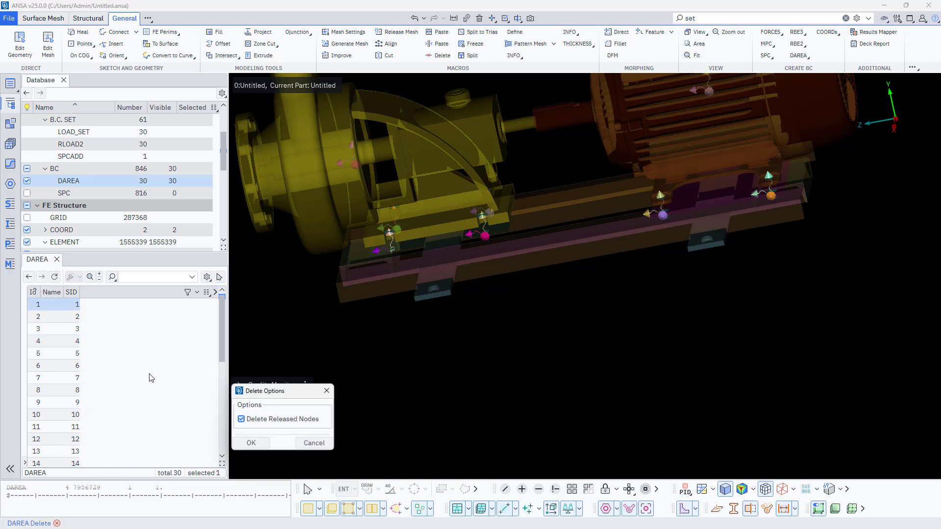
left_click(251, 443)
left_click(74, 317)
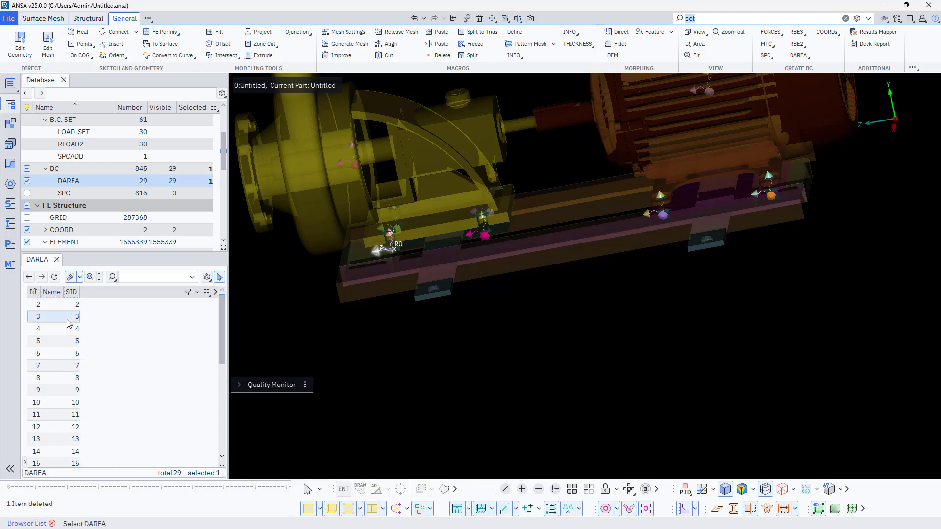
right_click(69, 321)
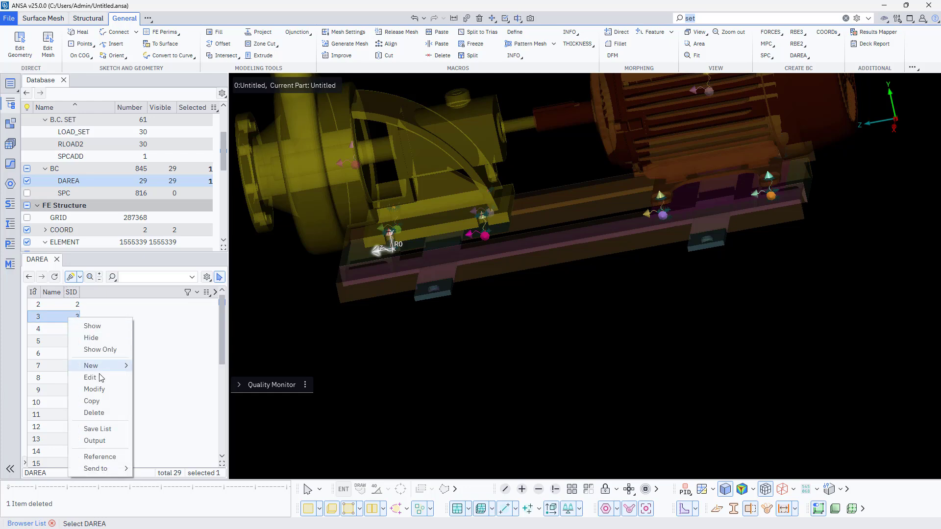
left_click(103, 412)
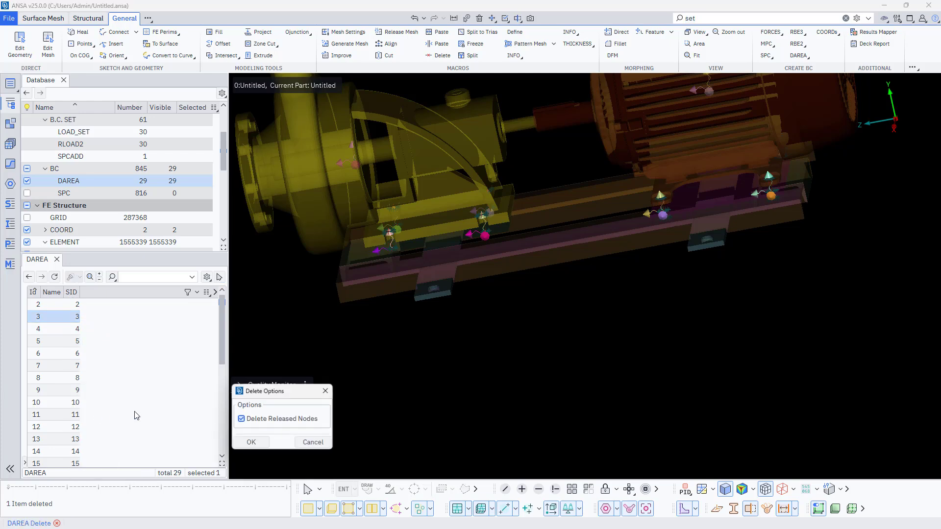
left_click(251, 443)
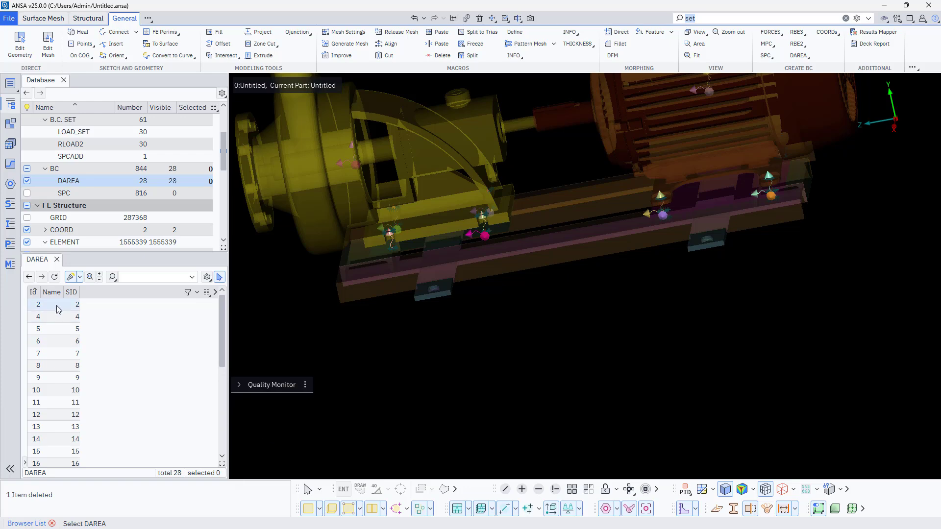
Check the direction of DAREA 2 on the model and delete DAREA entries 4, 6, 7 and 9.
scroll(368, 338, "down", 4)
left_click_drag(368, 340, 231, 389, "ctrl")
left_click_drag(390, 380, 580, 338, "ctrl")
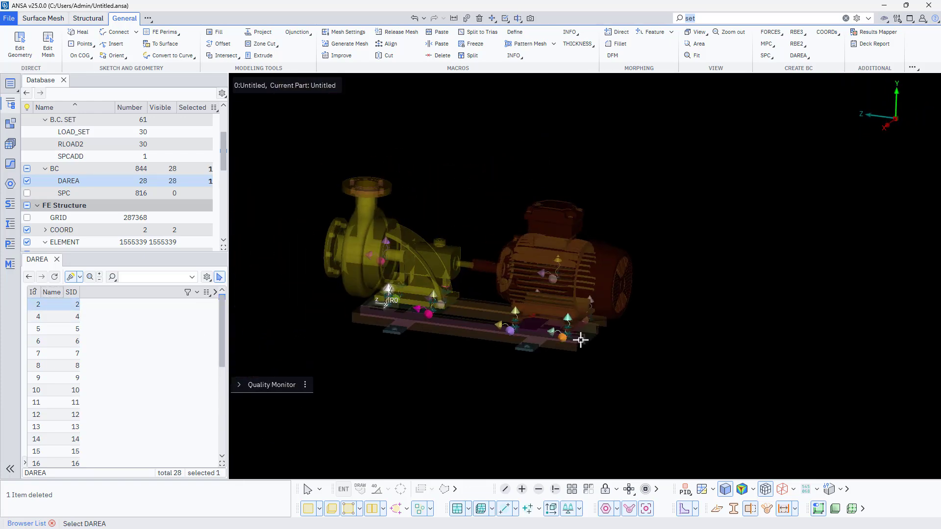
left_click_drag(378, 340, 245, 345, "ctrl")
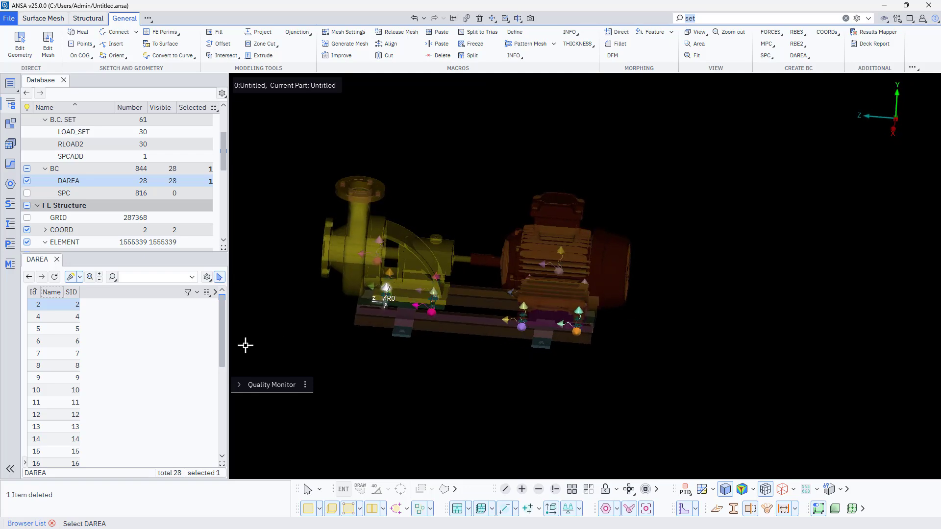
left_click(67, 318)
left_click(67, 341, "ctrl")
key("Delete")
left_click(68, 329)
left_click(70, 353, "ctrl")
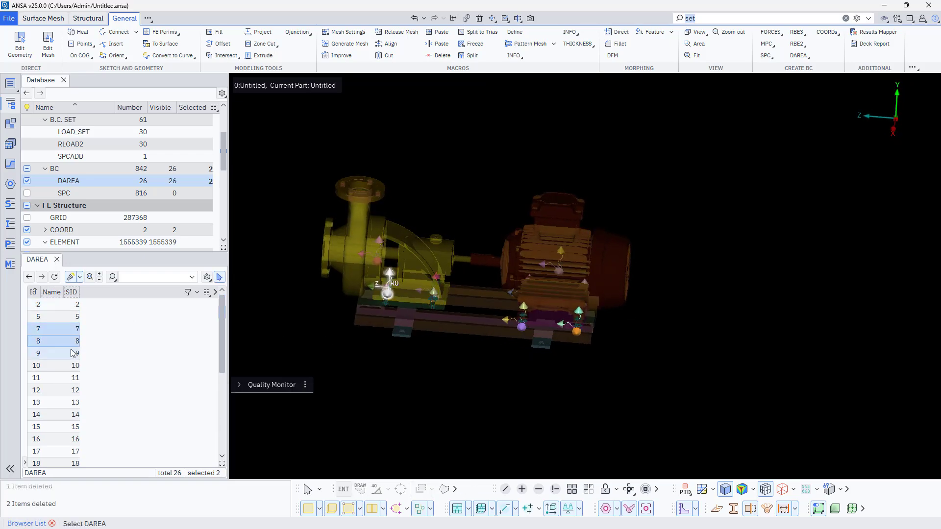
key("Delete")
Delete DAREA entries 10, 12, 13, 15, 16 and 18.
left_click(68, 341)
left_click(65, 364, "ctrl")
key("Delete")
left_click(66, 378, "ctrl")
key("Delete")
left_click(65, 366)
left_click(65, 391, "ctrl")
key("Delete")
Delete the DAREA entries from 19 to 30, keeping only 20, 23, 26 and 29.
left_click(64, 402)
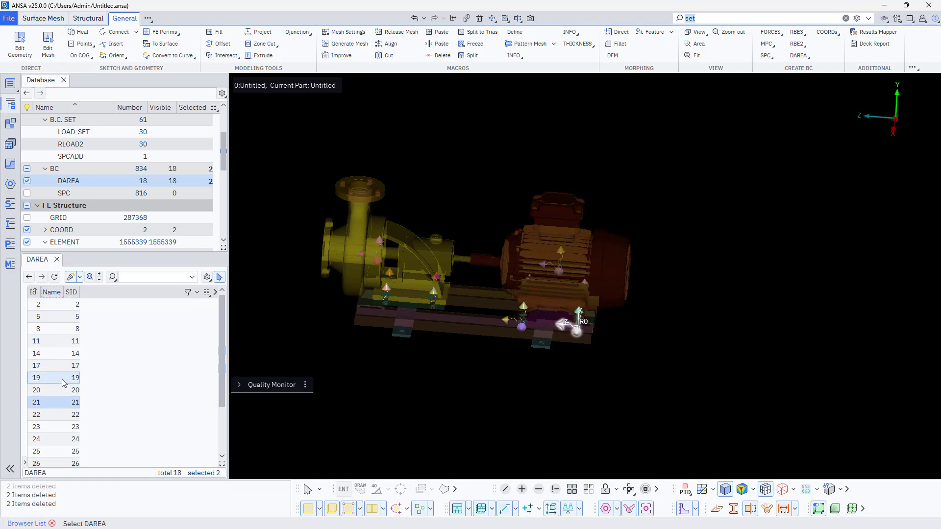
left_click(64, 380, "ctrl")
key("Delete")
left_click(74, 427, "ctrl")
key("Delete")
left_click(73, 415)
left_click(75, 439, "ctrl")
key("Delete")
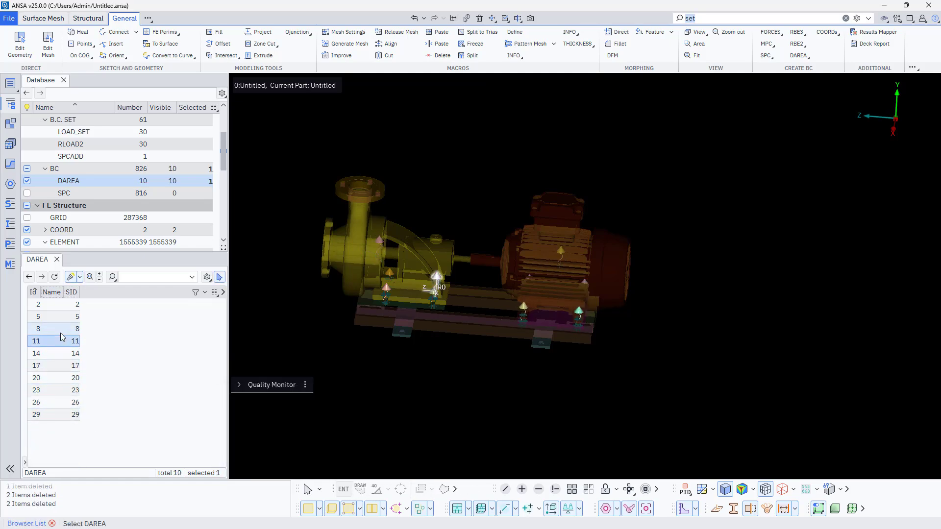
Review the remaining DAREA entries and look up the EXCITEID of the first RLOAD2 set.
left_click_drag(66, 304, 63, 416)
left_click(66, 305)
double_click(103, 149)
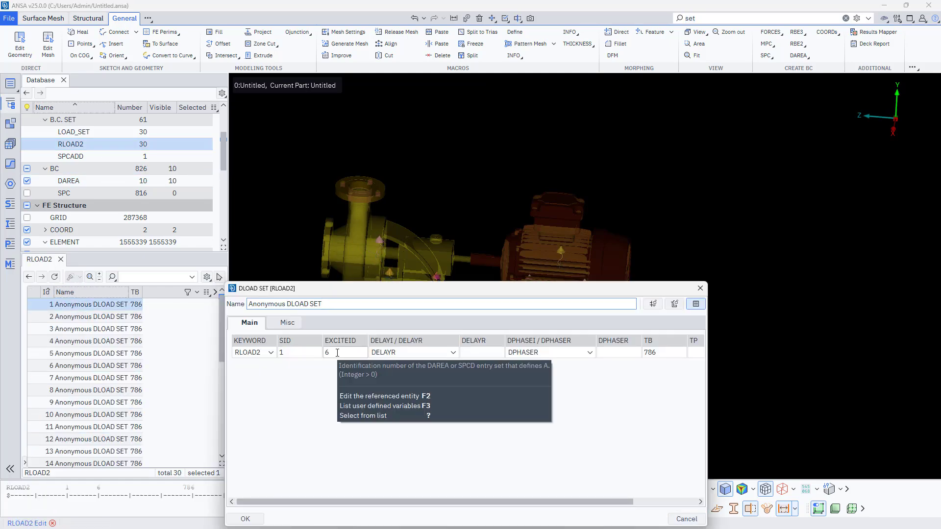
key("Escape")
Add the EXCITEID column to the RLOAD2 list, sort by it and open the second listed entry.
left_click(206, 293)
scroll(176, 408, "down", 6)
scroll(172, 382, "up", 6)
left_click(164, 318)
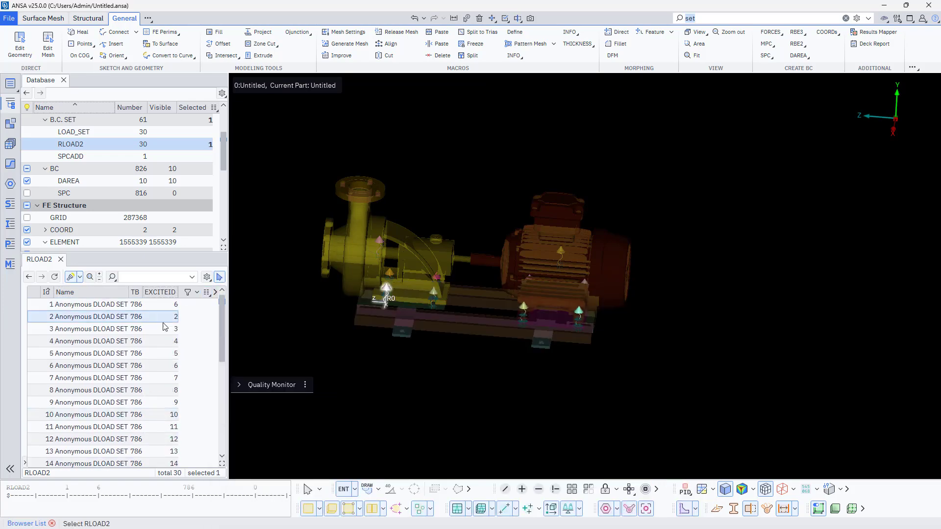
left_click(160, 292)
double_click(162, 317)
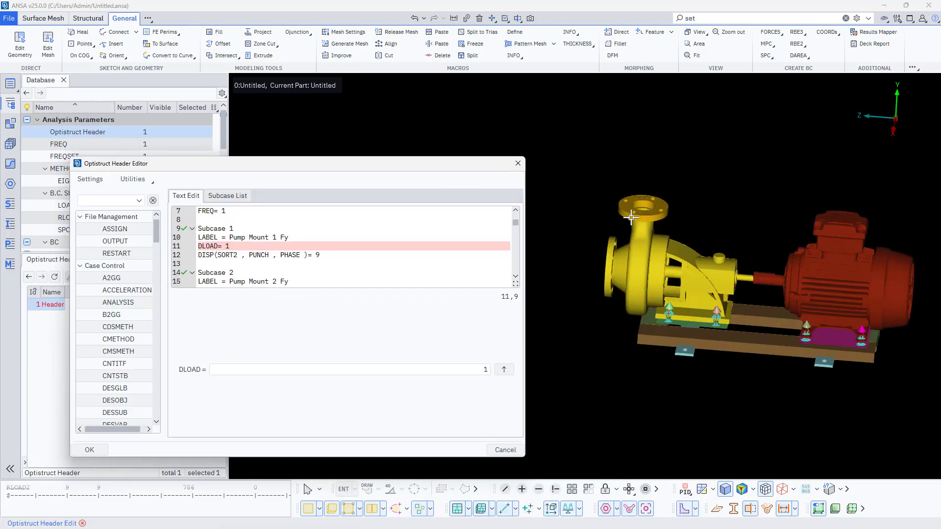
In the Optistruct header, make the DLOAD of Subcase 1 reference the Pump 1 set, ID 5.
left_click(550, 330)
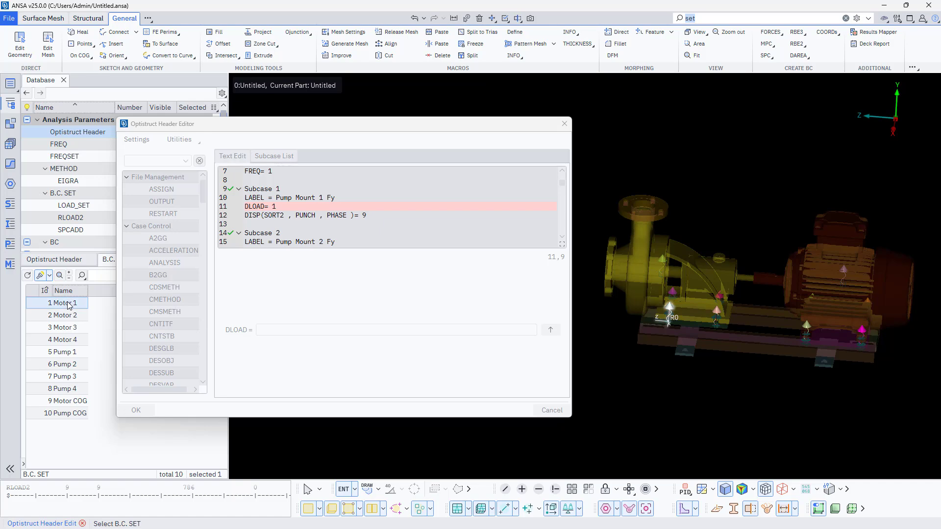
left_click(65, 353)
middle_click(455, 361)
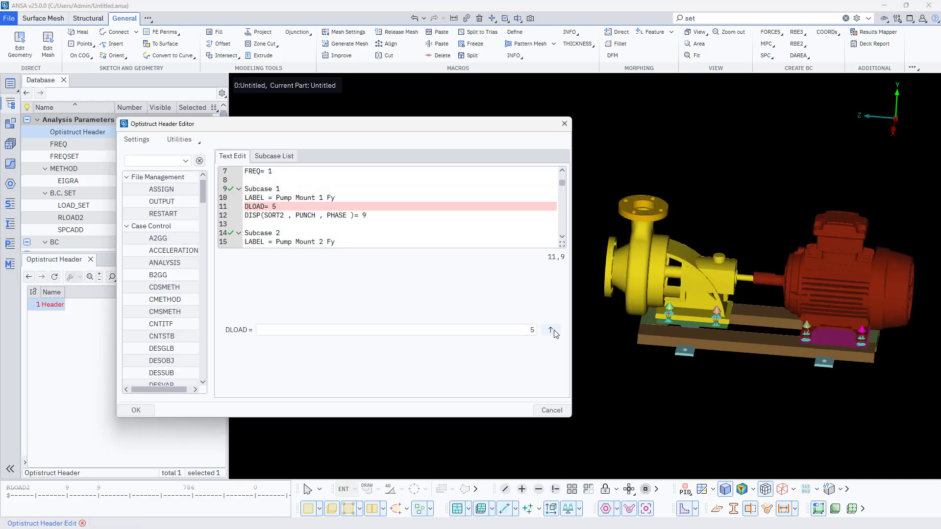
left_click(551, 329)
Make the DLOAD of Subcase 2, Pump Mount 2 Fy, reference the Pump 2 set.
scroll(294, 220, "down", 1)
left_click(286, 223)
double_click(495, 329)
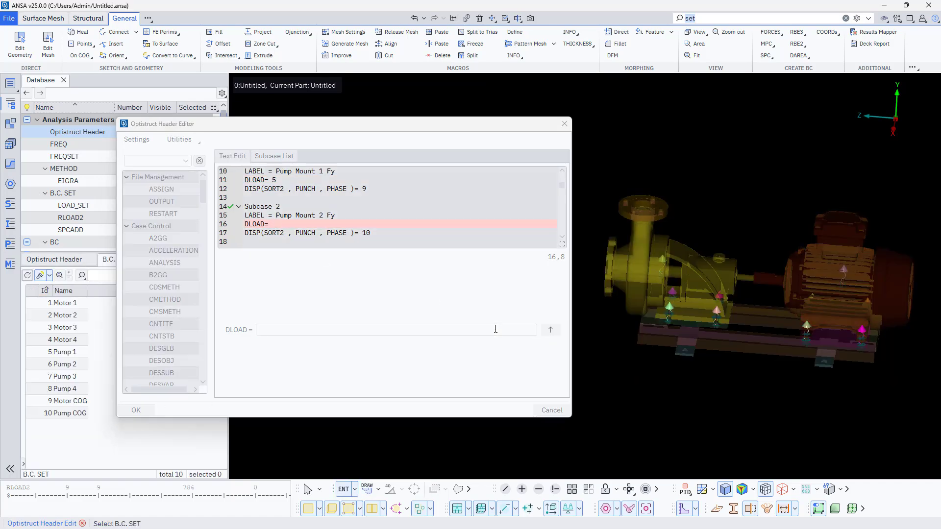
double_click(64, 365)
left_click(551, 329)
Replace the DLOAD references of Subcases 3 and 4 with the matching pump sets, using ID 8 for Subcase 4.
scroll(283, 239, "down", 1)
left_click(282, 241)
key("BackSpace")
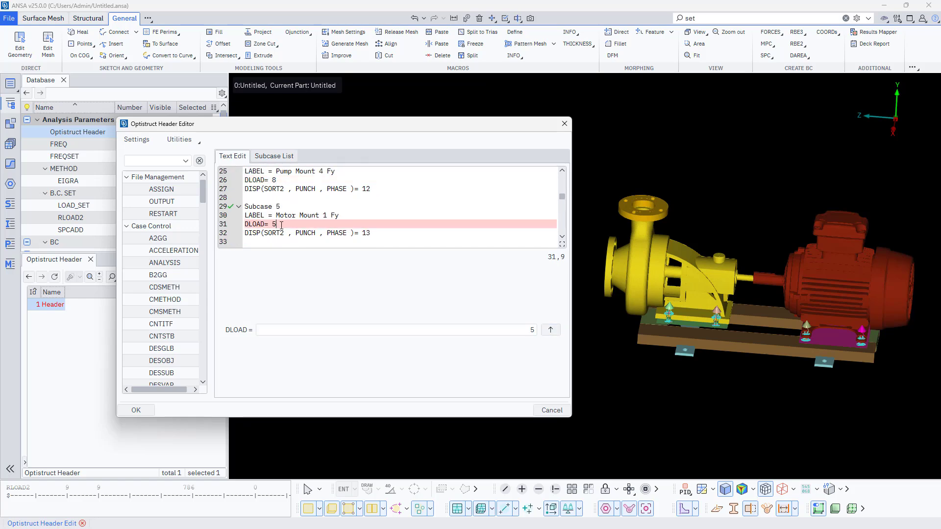
Make the DLOAD of Subcase 5, Motor Mount 1 Fy, reference the Motor 1 set.
key("BackSpace")
double_click(533, 330)
double_click(64, 304)
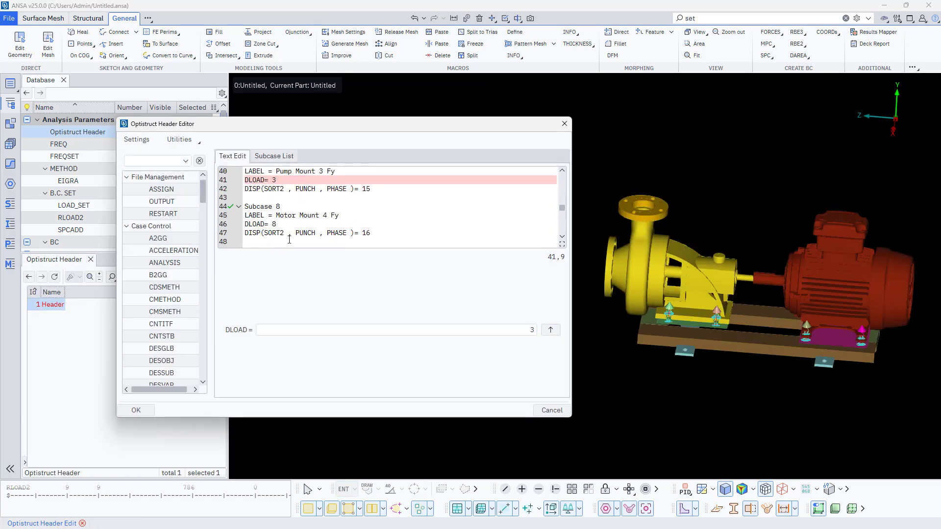
Set the DLOAD references of Subcases 8, 9 and 10 to 4, 10 and 9 respectively.
left_click(290, 227)
scroll(290, 227, "down", 2)
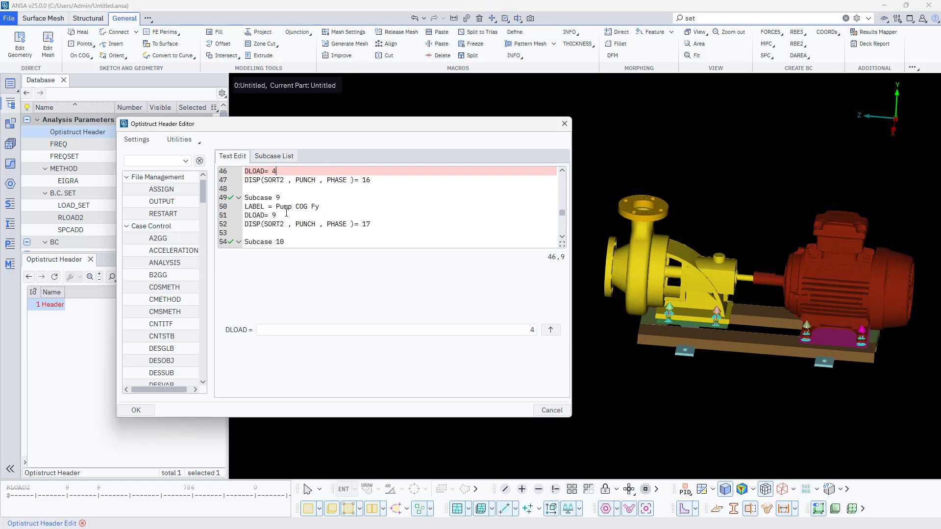
left_click(290, 215)
double_click(304, 330)
double_click(65, 413)
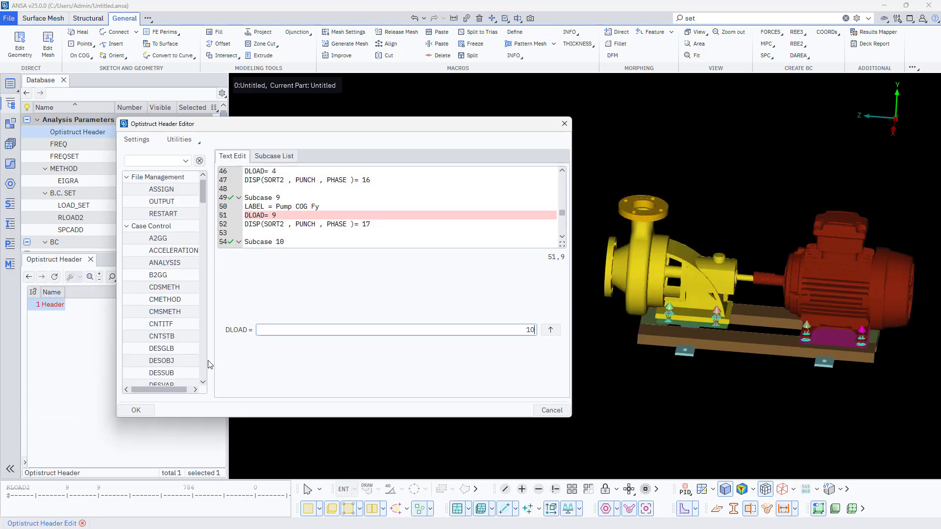
scroll(285, 233, "down", 1)
left_click(286, 233)
left_click(390, 243)
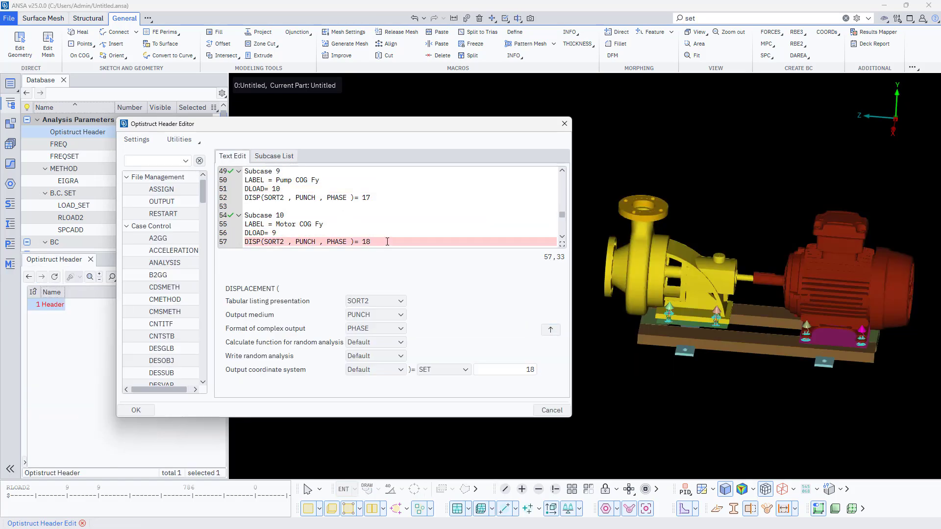
Make the DISP output of Subcase 2, Pump Mount 2 Fy, reference the Pump_4 set, ID 12.
scroll(389, 240, "up", 11)
scroll(388, 236, "up", 5)
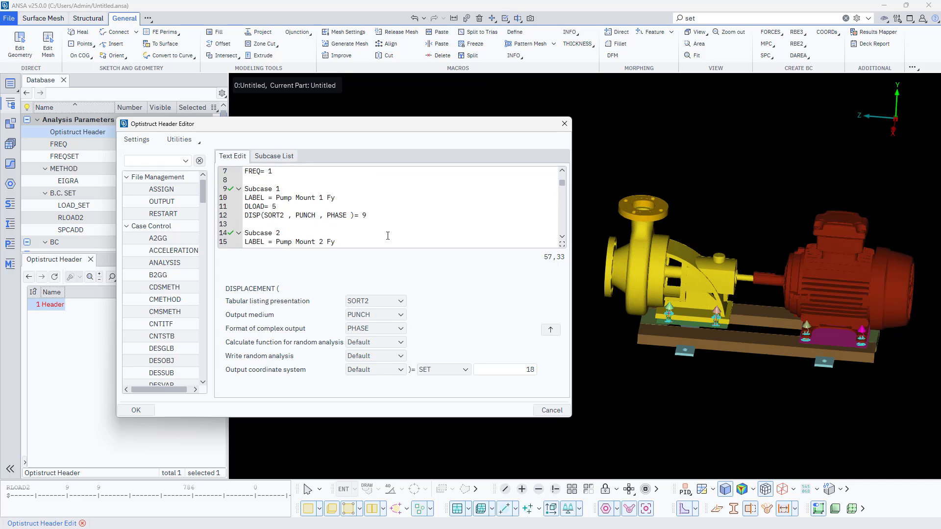
scroll(388, 236, "down", 1)
scroll(387, 235, "down", 1)
left_click(380, 215)
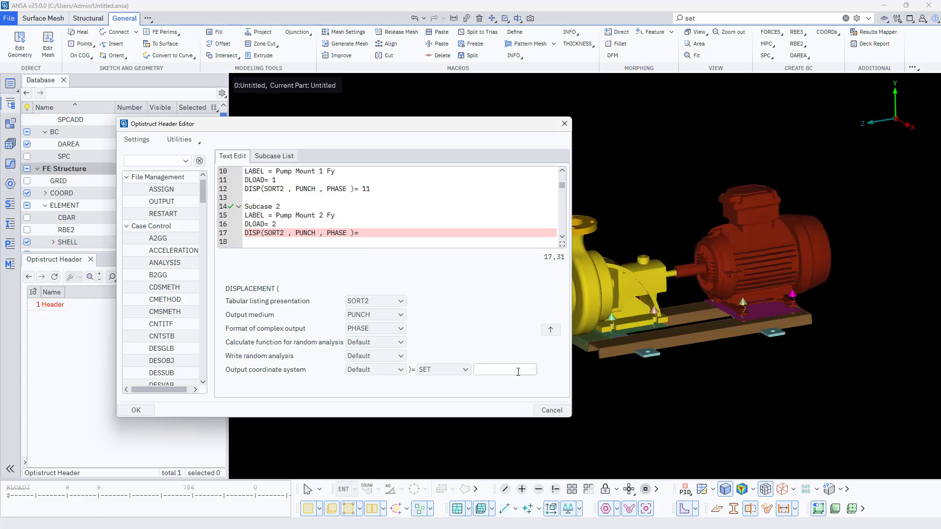
key("F1")
double_click(65, 436)
left_click(551, 330)
Make the DISP output of Subcase 3 reference the Pump_2 set, ID 10.
scroll(385, 235, "down", 2)
left_click(384, 224)
left_click(518, 371)
key("F1")
double_click(65, 415)
left_click(552, 331)
Make the DISP output of Subcase 4, Pump Mount 4 Fy, reference the Pump_1 set, ID 9.
scroll(385, 226, "down", 2)
left_click(383, 215)
left_click(490, 369)
key("F1")
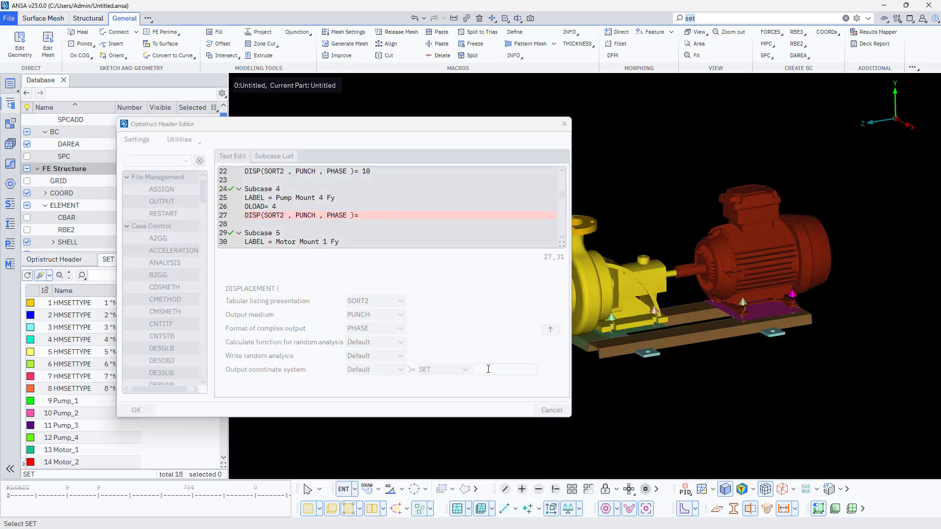
double_click(65, 402)
left_click(551, 330)
Replace the DISP set reference of Subcase 7, Pump Mount 3 Fy, and open the set selection for Subcase 8's DISP.
left_click(382, 233)
scroll(378, 227, "down", 2)
left_click(380, 216)
left_click(509, 368)
key("F1")
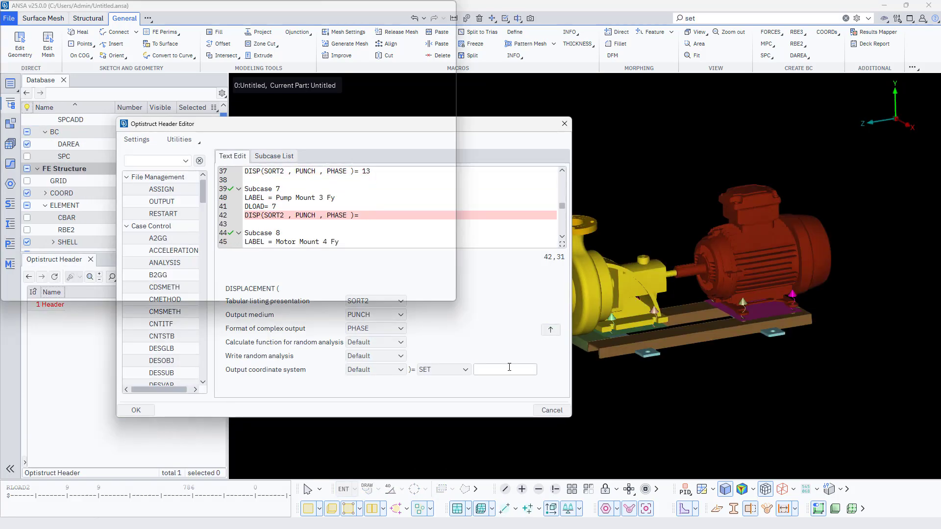
left_click_drag(634, 382, 738, 367, "ctrl")
double_click(65, 438)
left_click(551, 330)
left_click(381, 233)
left_click(485, 369)
key("F1")
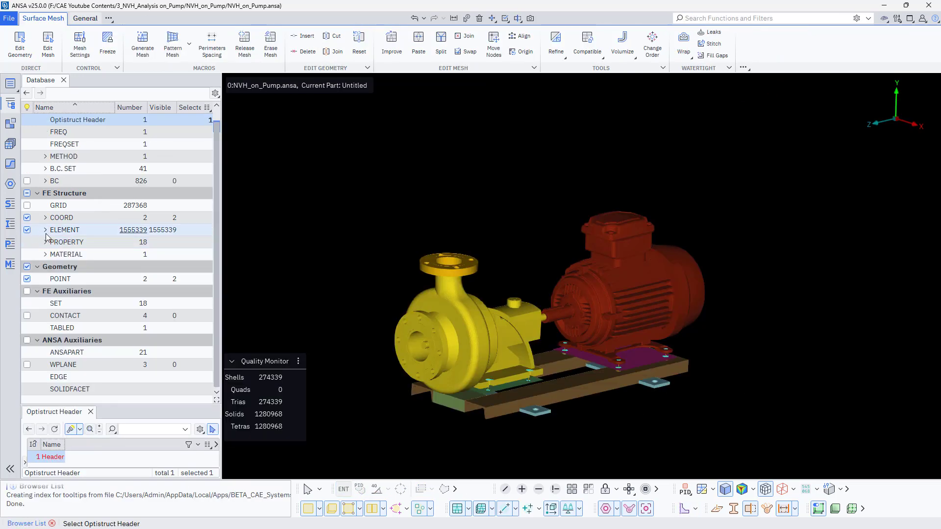
In the NVH_on_Pump model, hide the shell elements while keeping the solids displayed.
left_click(45, 231)
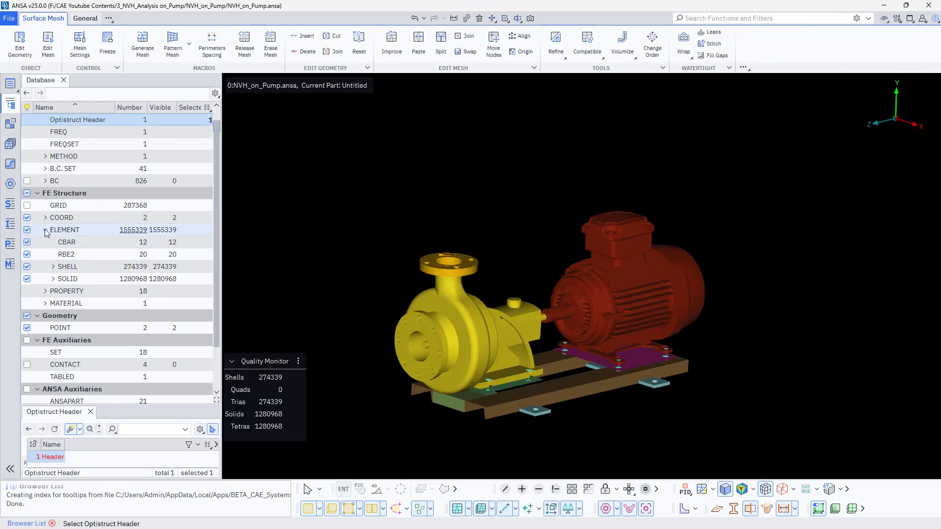
left_click(27, 267)
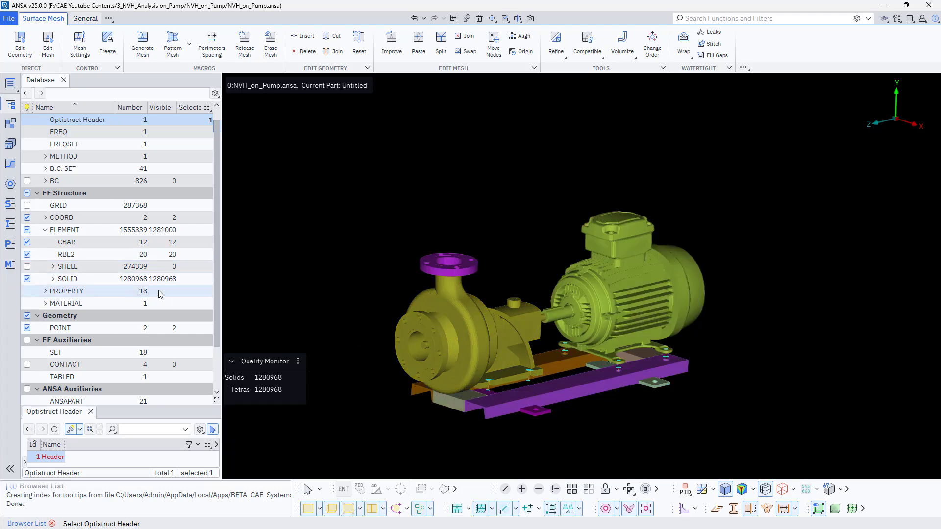
left_click(358, 322)
scroll(482, 326, "up", 5)
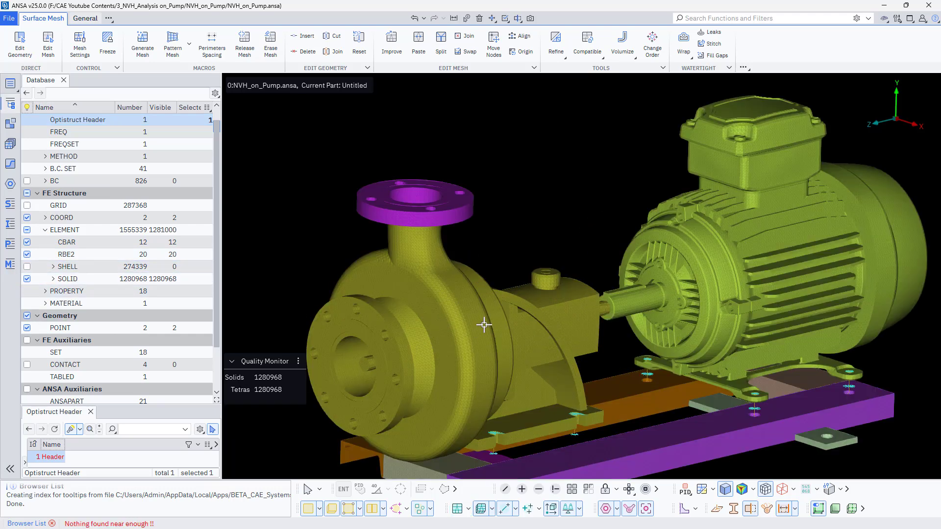
Isolate the yellow pump body in the view, selecting its solid elements by property.
left_click(559, 490)
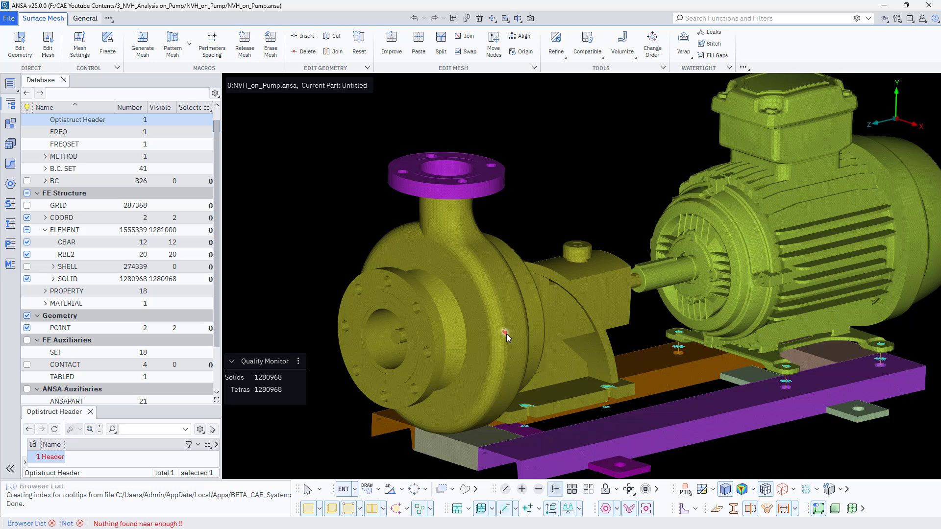
left_click(378, 490)
left_click(388, 461)
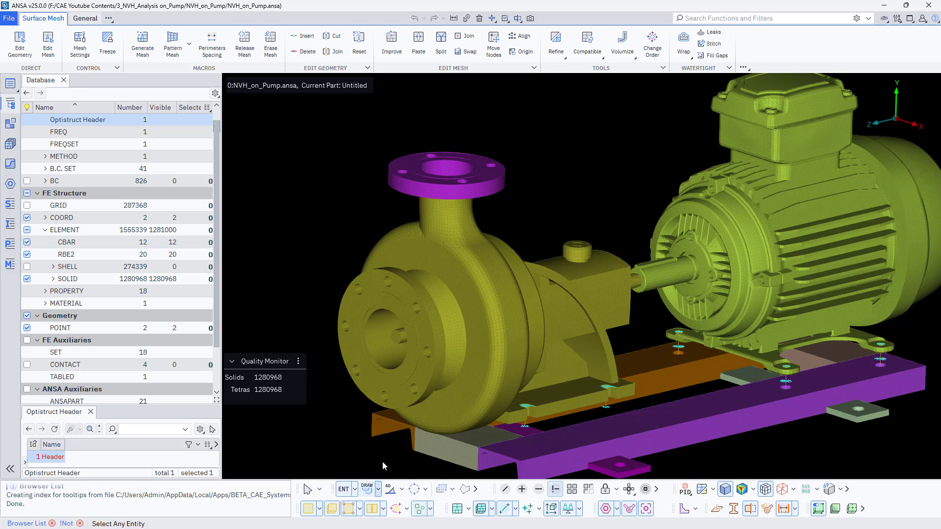
left_click(483, 293)
middle_click(487, 291)
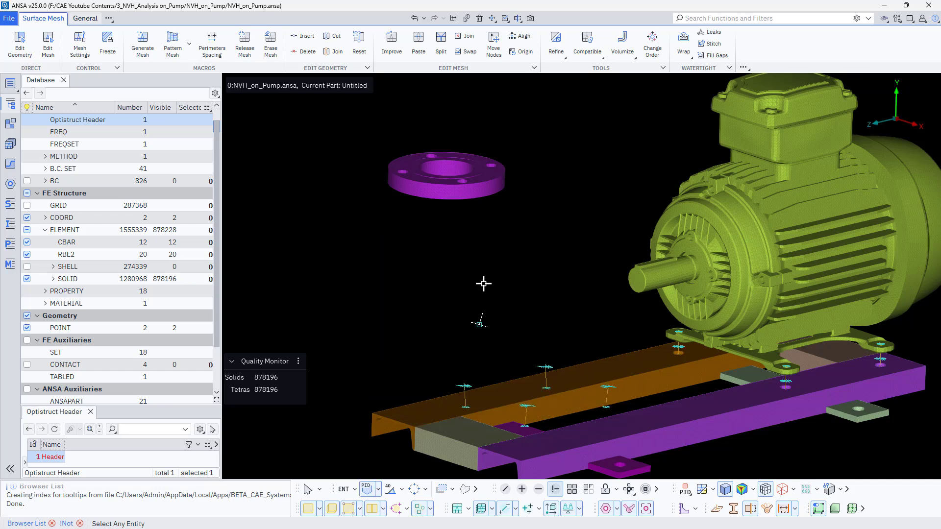
middle_click(484, 283)
middle_click_drag(588, 206, 622, 180, "ctrl")
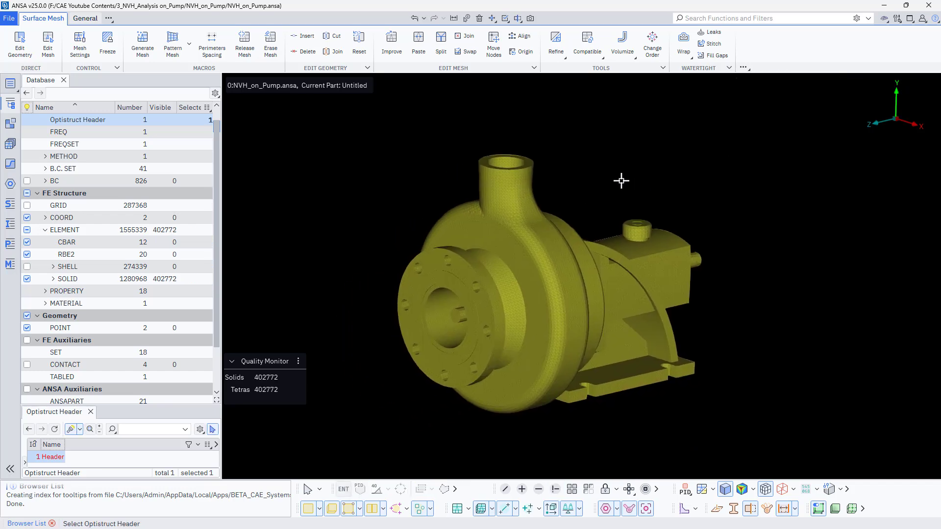
Run a Deck Report with Masses enabled on the visible pump body.
left_click(82, 18)
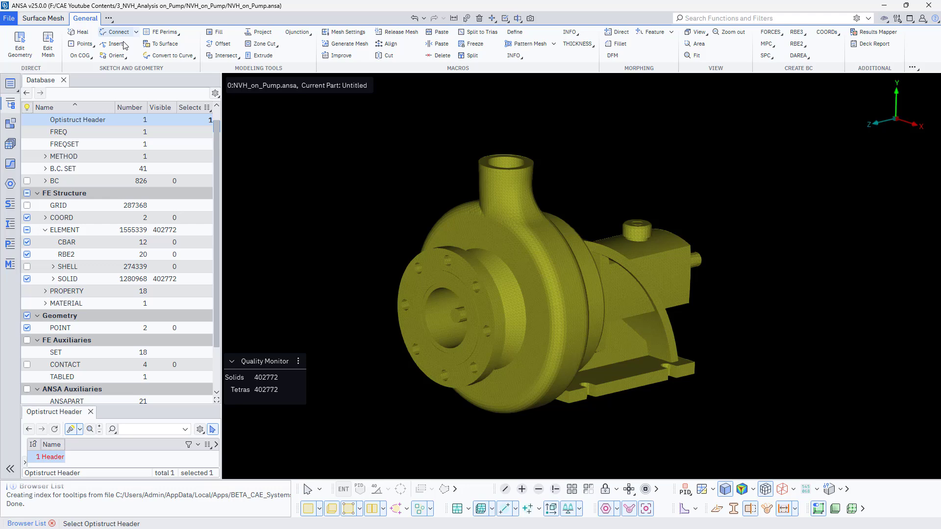
left_click(873, 44)
scroll(225, 280, "down", 3)
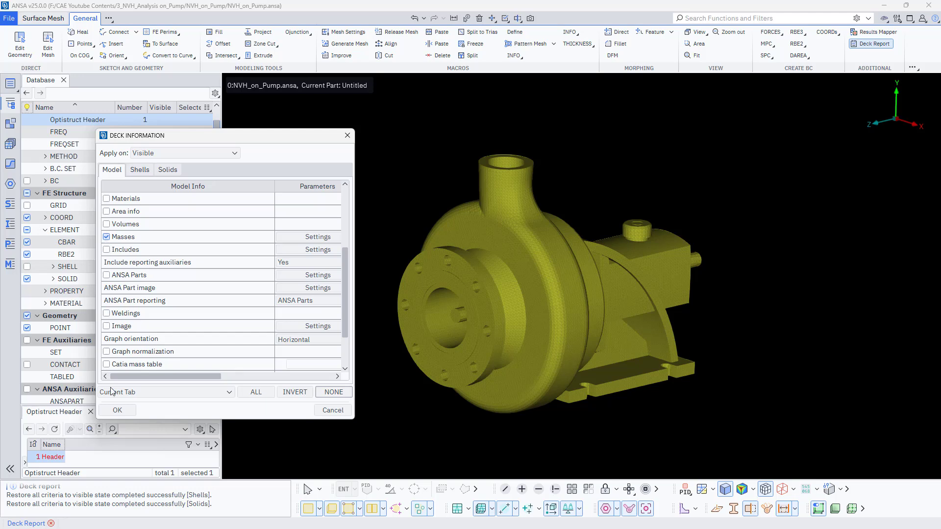
left_click(117, 410)
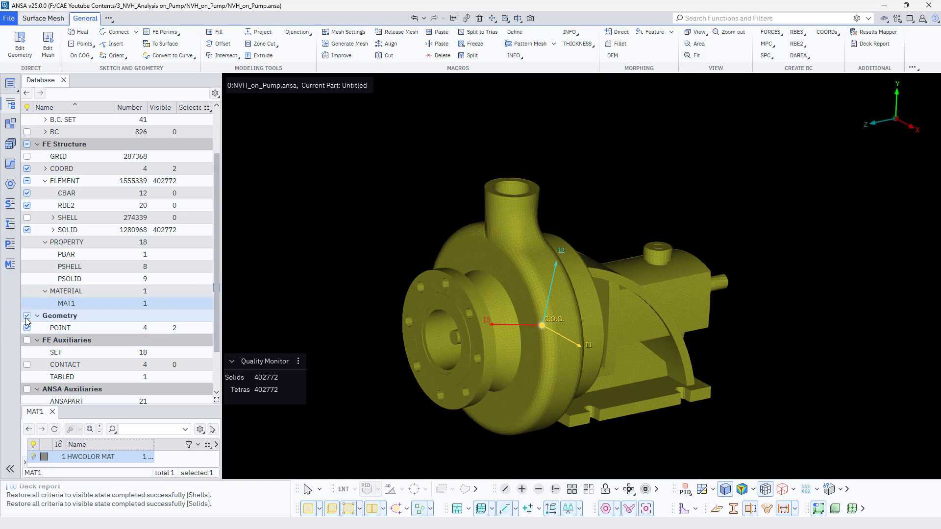
Hide the solids and create a nodal FORCE at the pump's centre of gravity with magnitude 1300 and N2 set to -1.
left_click(27, 231)
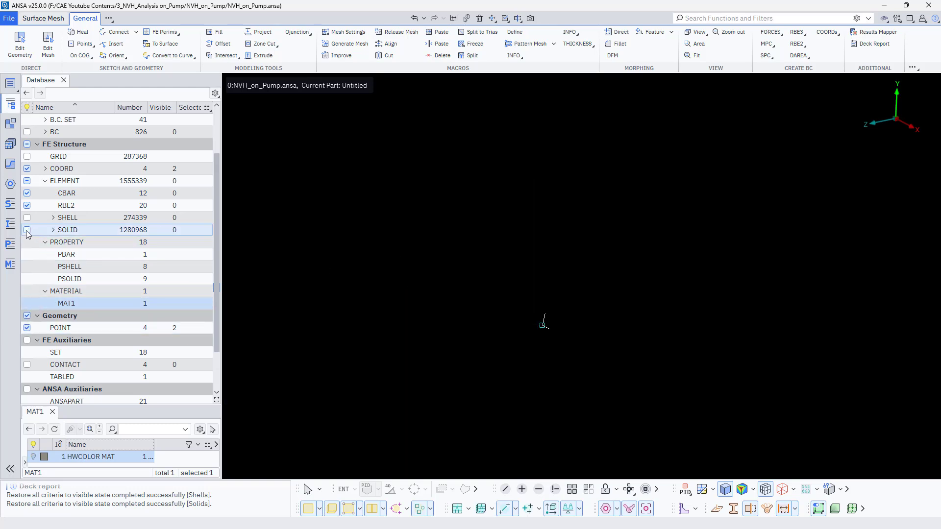
left_click(770, 31)
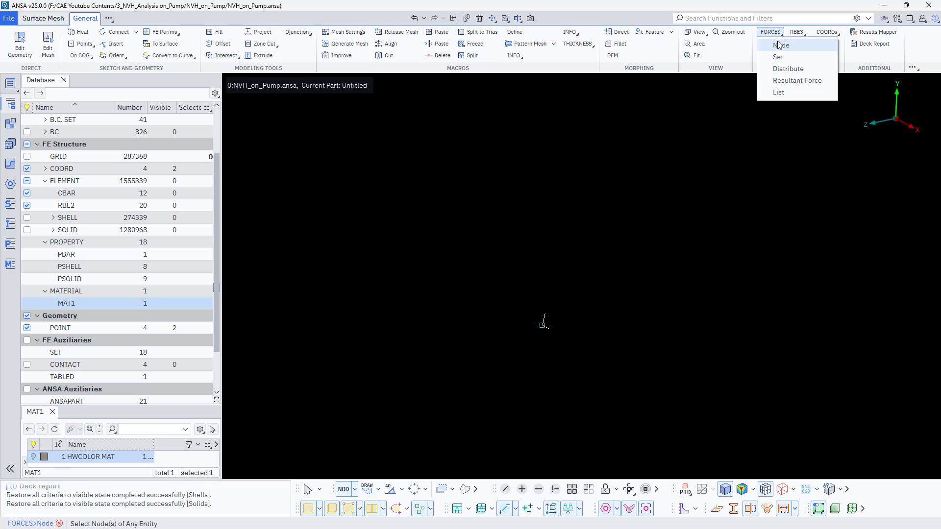
left_click(779, 44)
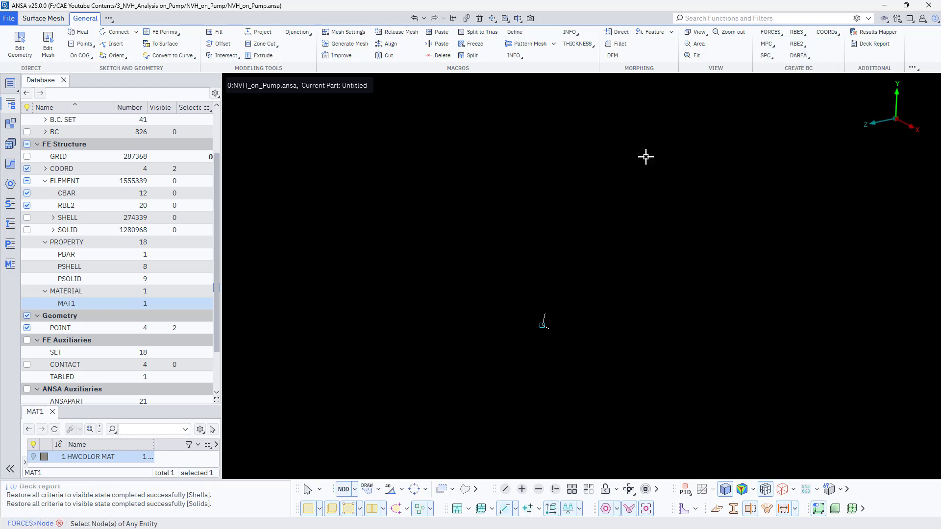
middle_click(456, 284)
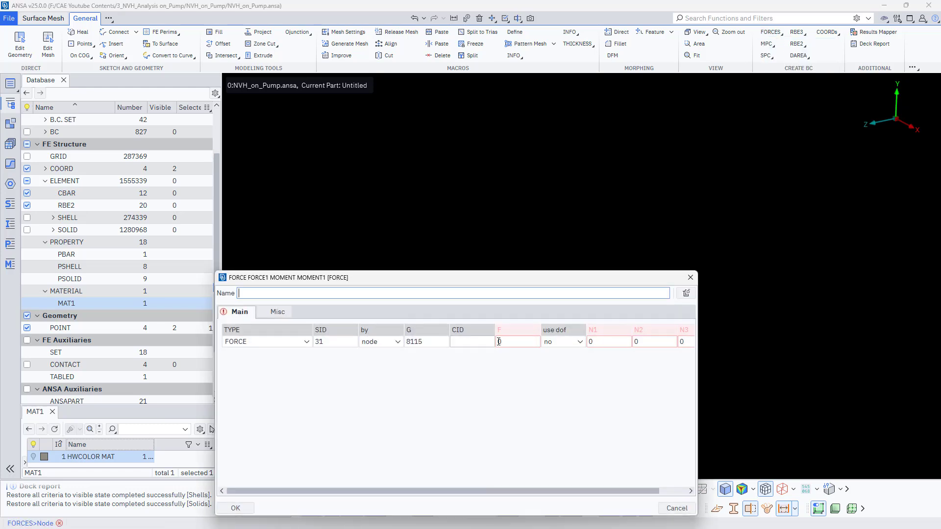
left_click(516, 344)
type("1300")
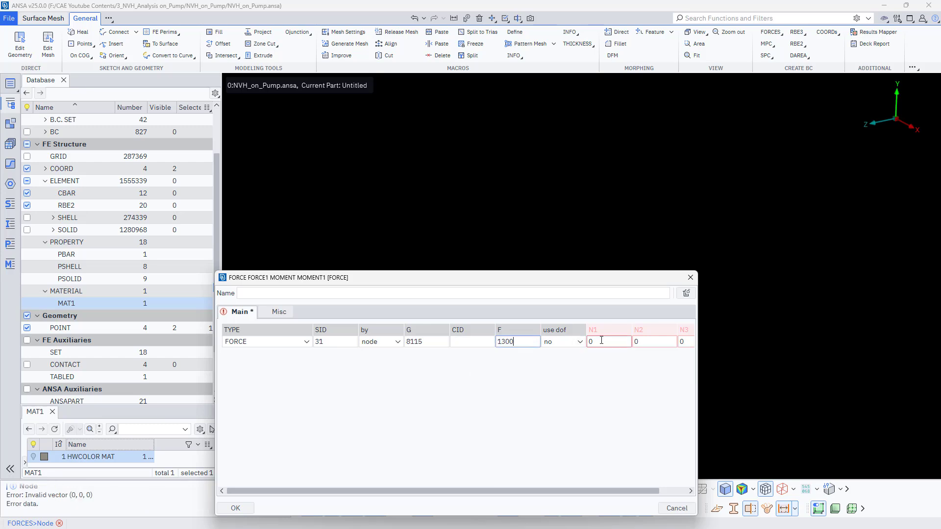
left_click(670, 343)
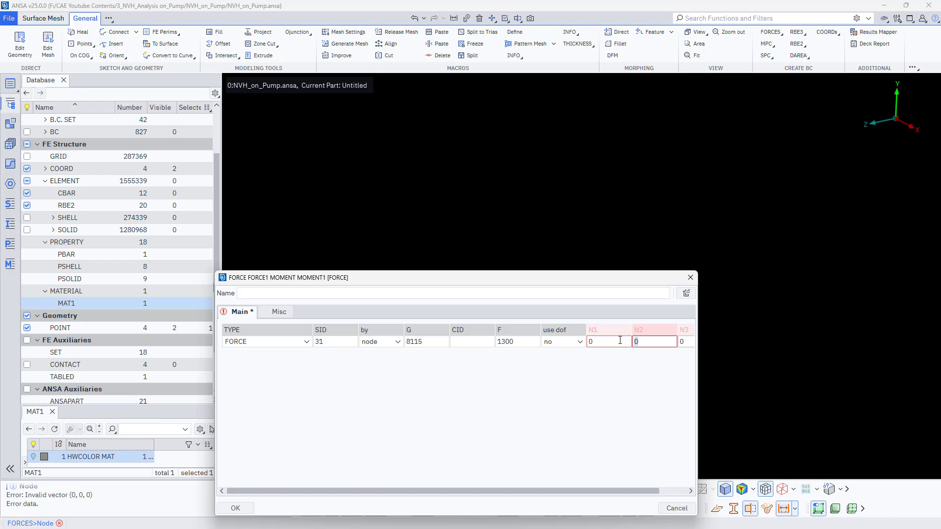
type("-1")
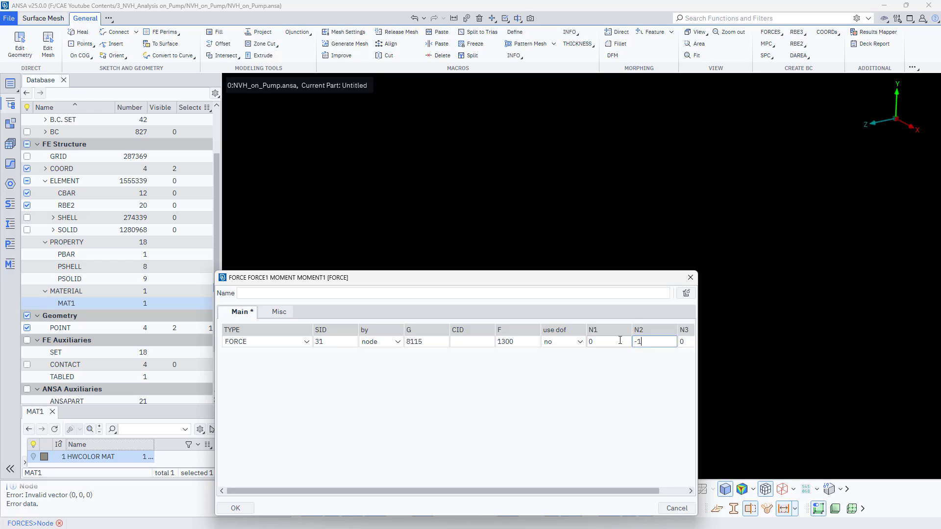
left_click(236, 509)
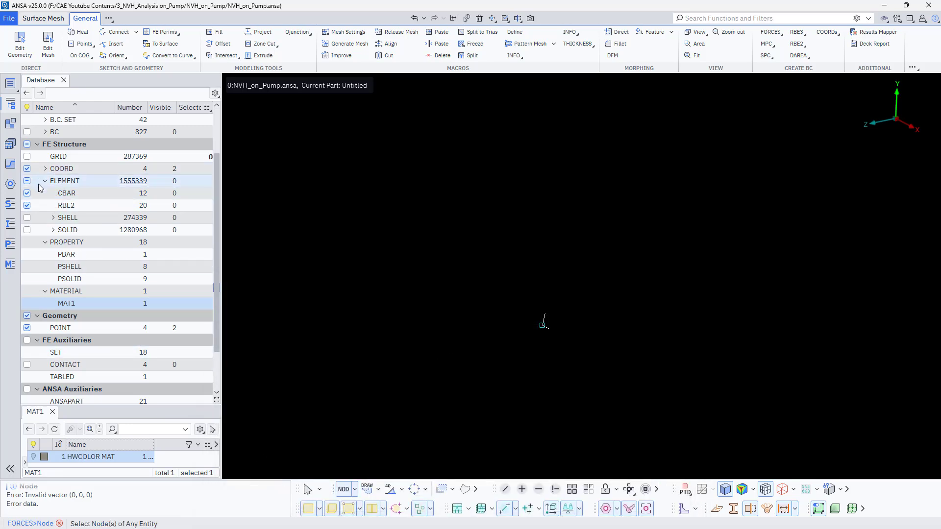
Expand the boundary conditions and display the FORCE entity at the pump's centre of gravity.
left_click(45, 131)
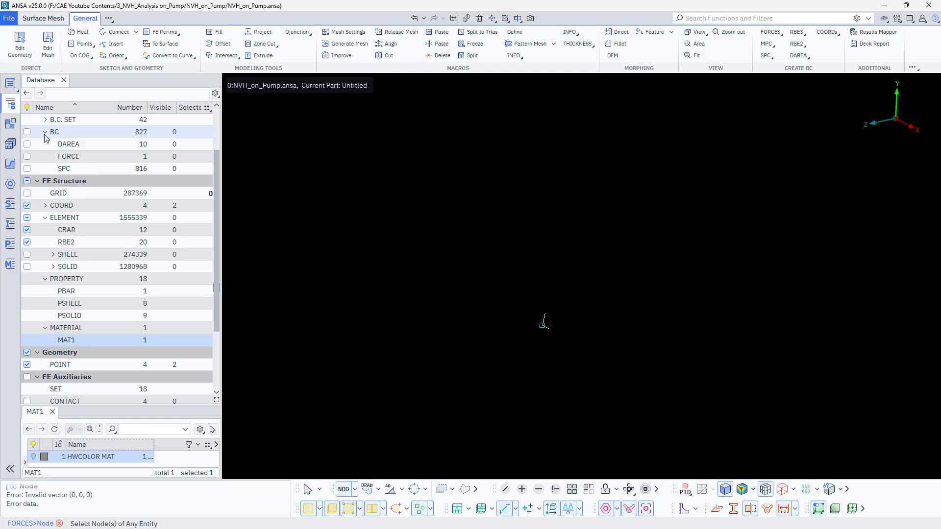
left_click(27, 157)
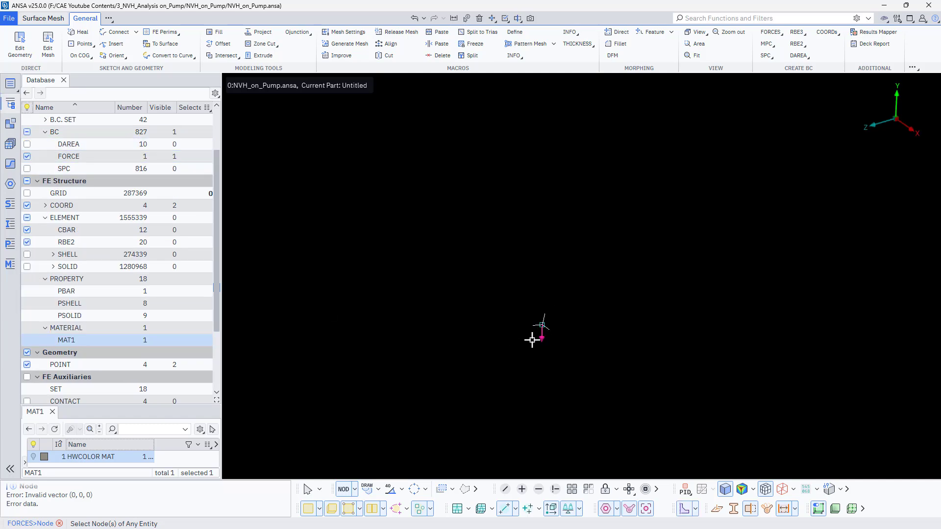
mouse_move(533, 340)
left_mouse_down("ctrl")
mouse_move(526, 390)
mouse_move(527, 291)
mouse_move(551, 302)
mouse_move(594, 299)
mouse_move(538, 344)
left_mouse_up("ctrl")
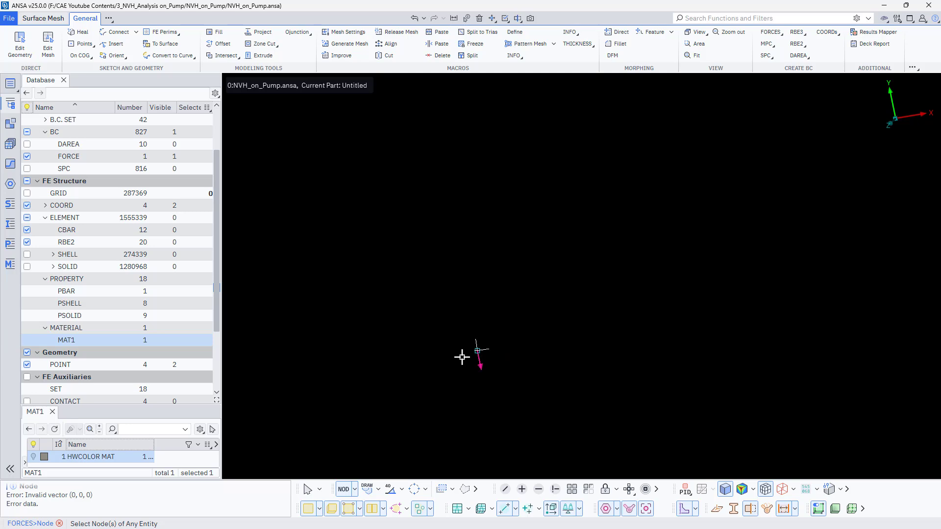
Restore the visibility of all entities and show the solid elements of the whole assembly again.
left_click(572, 489)
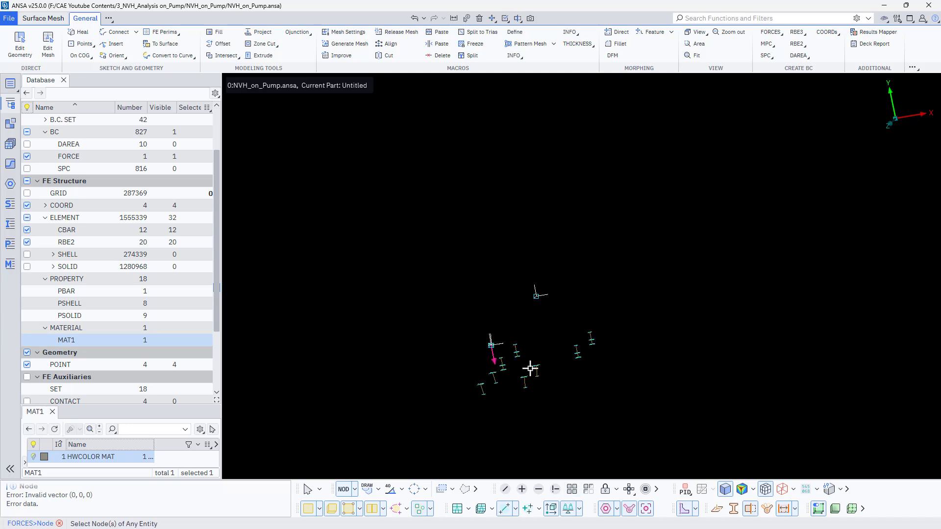
left_click_drag(529, 368, 532, 388, "ctrl")
mouse_move(354, 234)
left_mouse_down("ctrl")
mouse_move(362, 260)
mouse_move(349, 225)
left_mouse_up("ctrl")
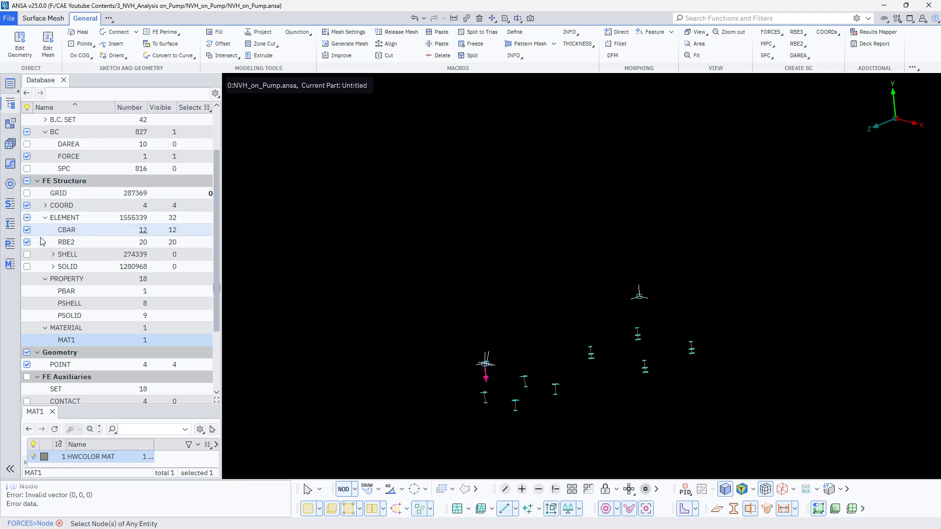
left_click(27, 267)
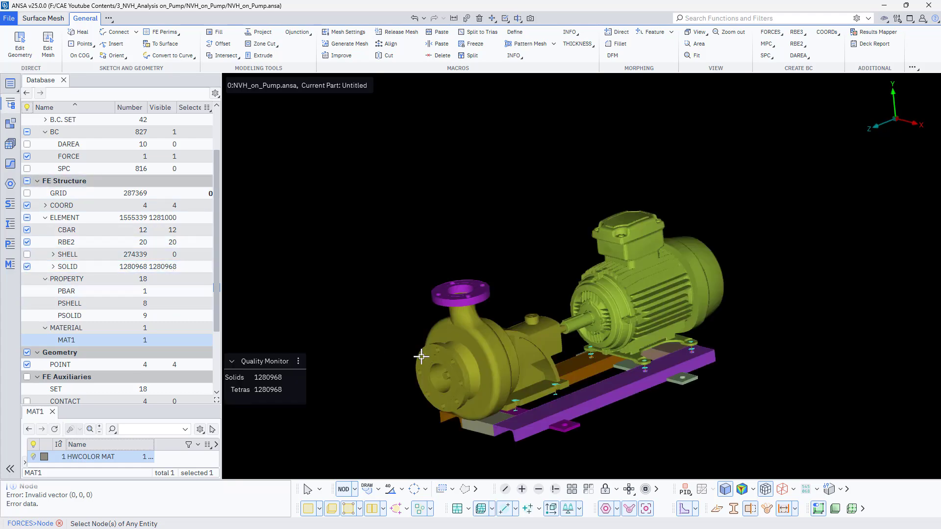
left_click_drag(486, 332, 485, 304, "ctrl")
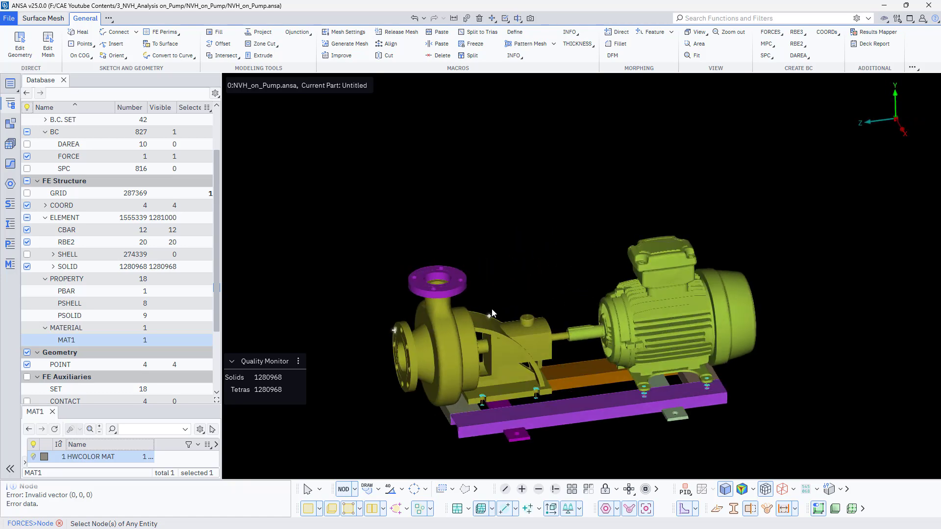
Isolate the motor body so that only its solid elements remain displayed.
scroll(488, 309, "up", 5)
left_click(555, 489)
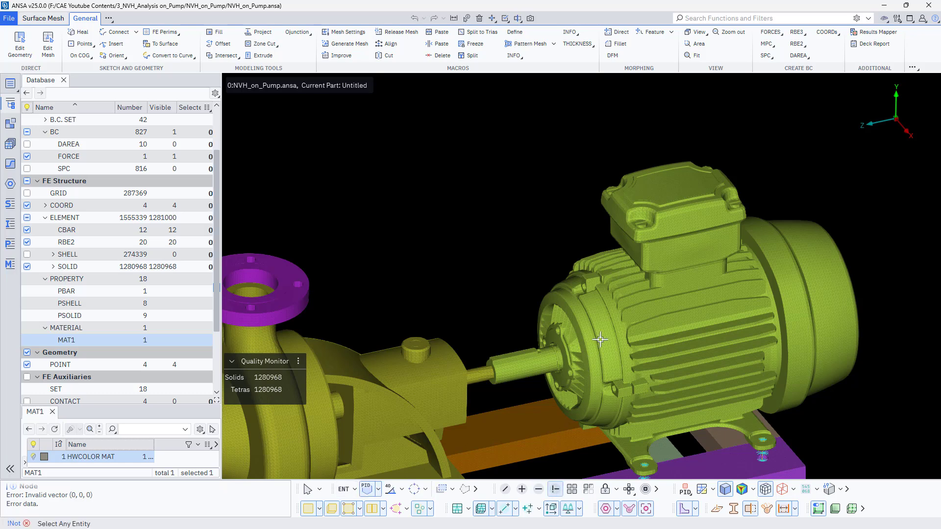
left_click(606, 332)
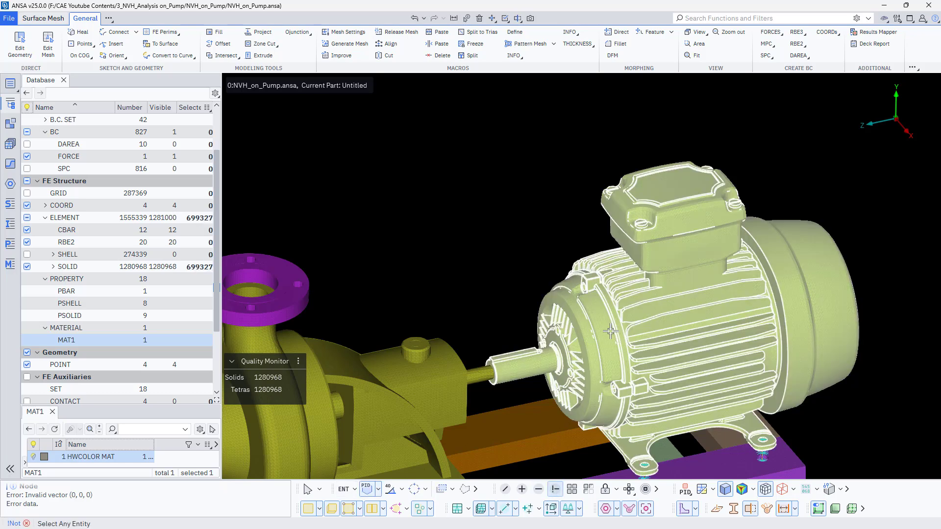
middle_click(572, 239)
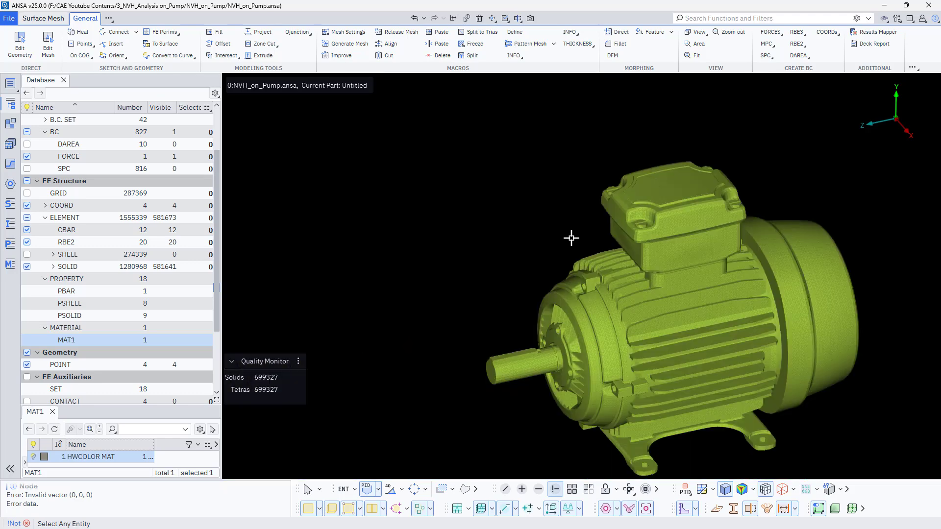
Run a Deck Report with Masses enabled on the motor body to generate its centre of gravity, and close the report.
left_click(863, 44)
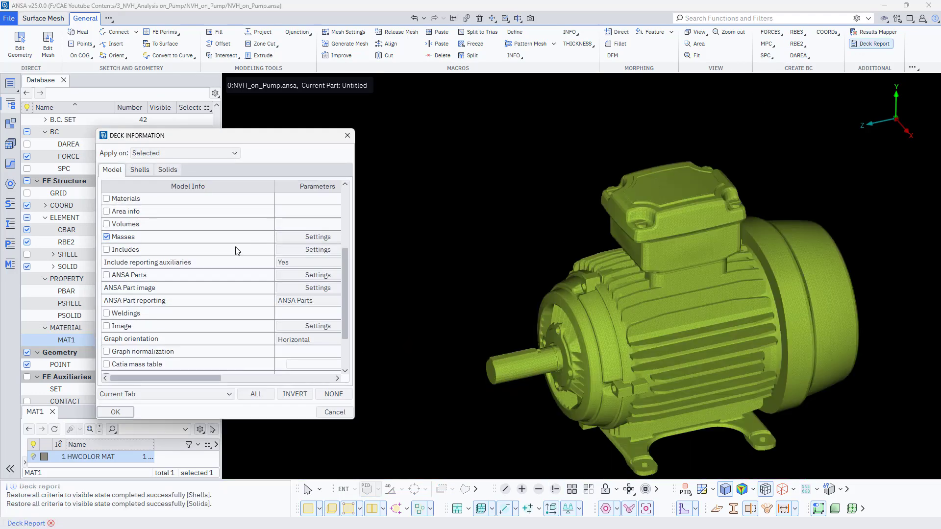
left_click(115, 412)
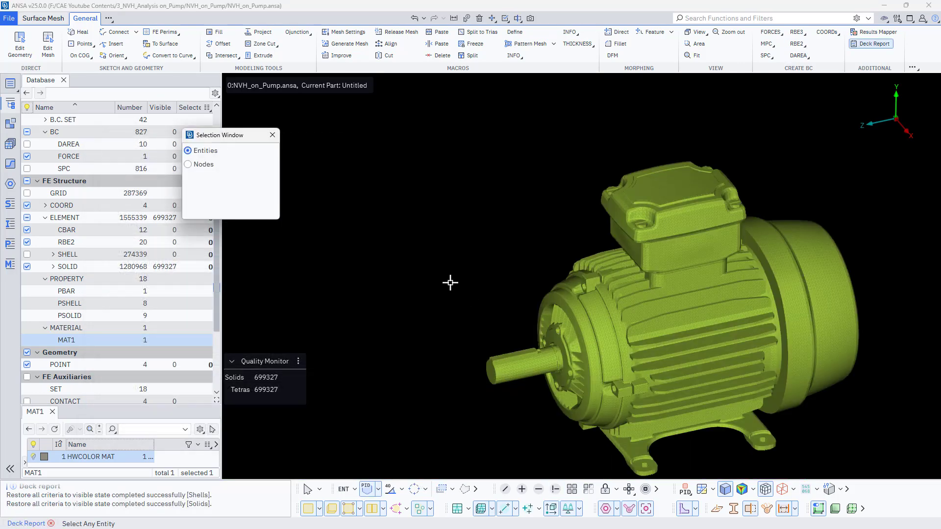
left_click(771, 320)
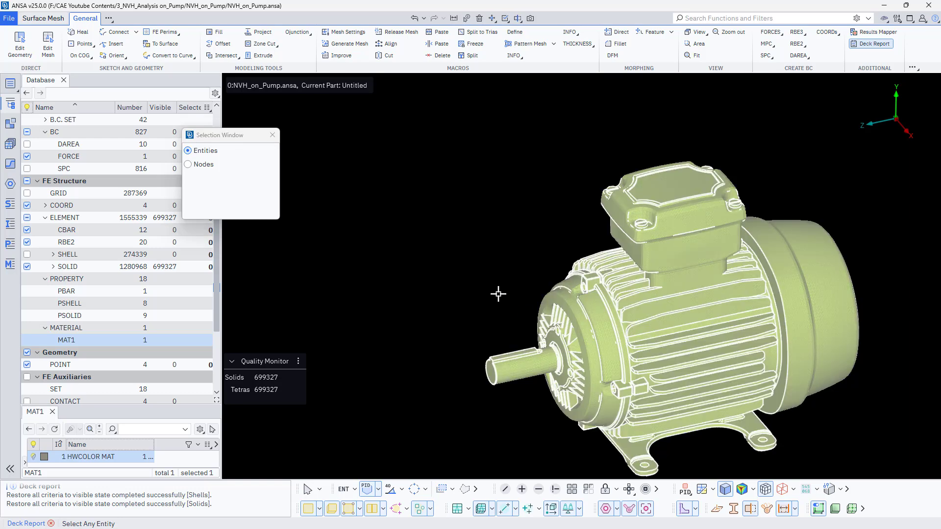
middle_click(499, 294)
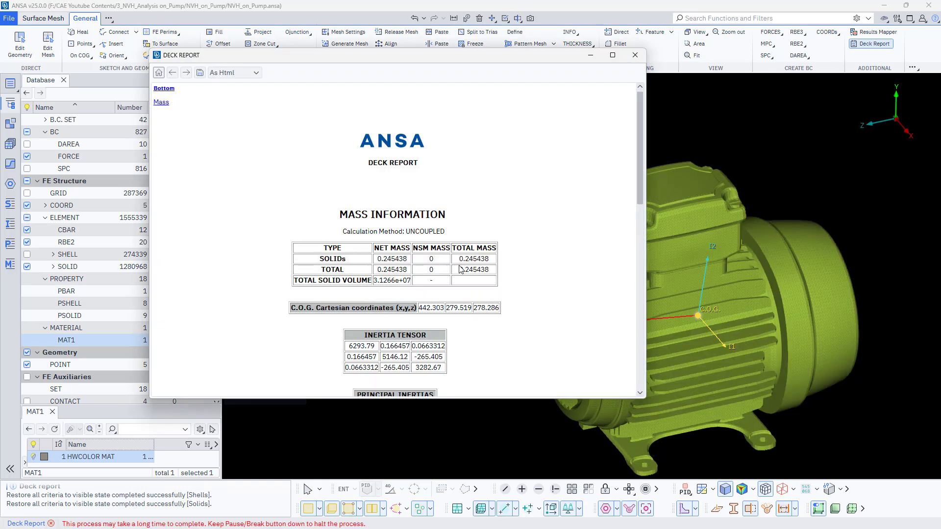
key("Escape")
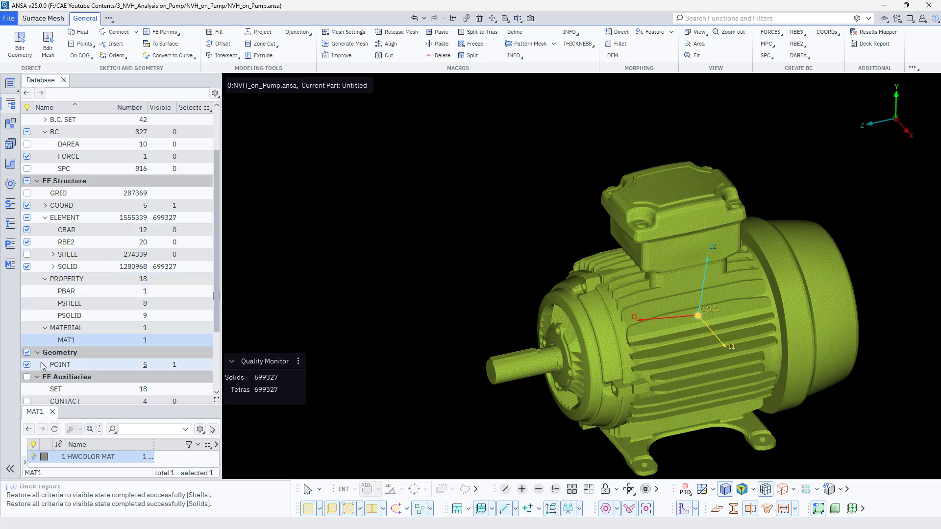
Hide the solids and create a nodal FORCE at the motor's centre of gravity with magnitude 2500 and N2 set to -1.
left_click(27, 266)
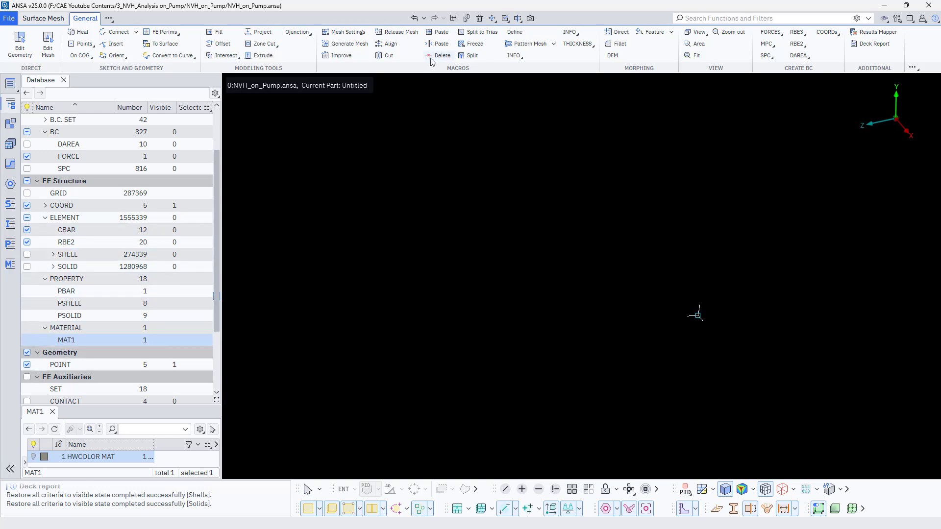
left_click(771, 32)
left_click(776, 42)
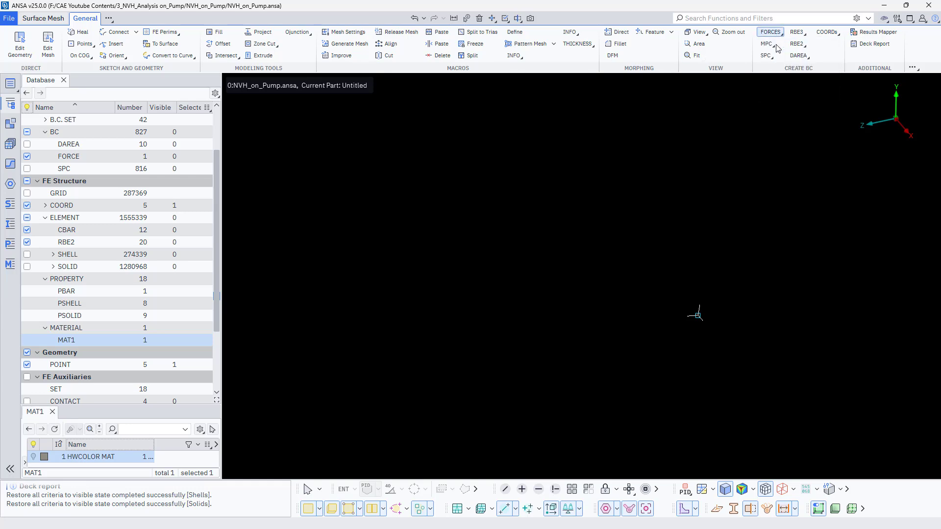
left_click(698, 316)
middle_click(566, 309)
left_click(520, 342)
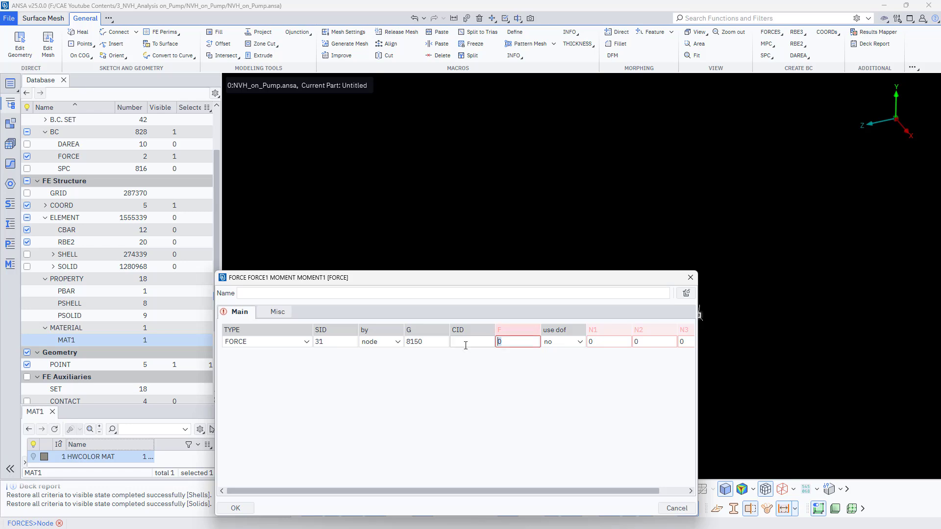
type("2500")
key("Tab")
key("Tab")
key("Tab")
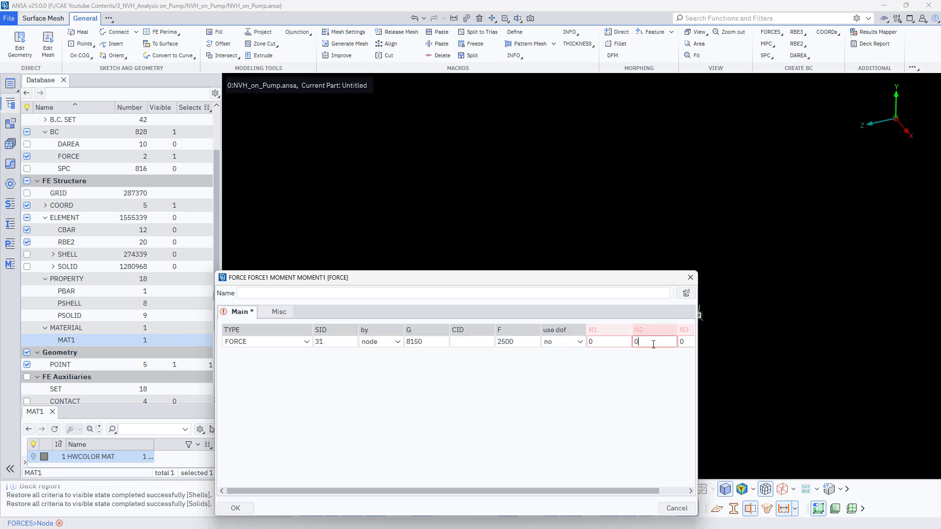
type("-1")
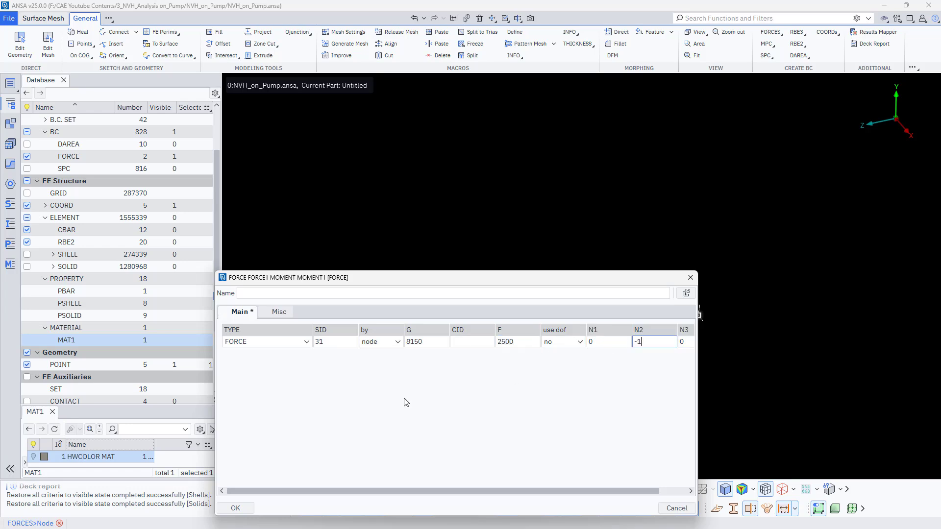
left_click(236, 508)
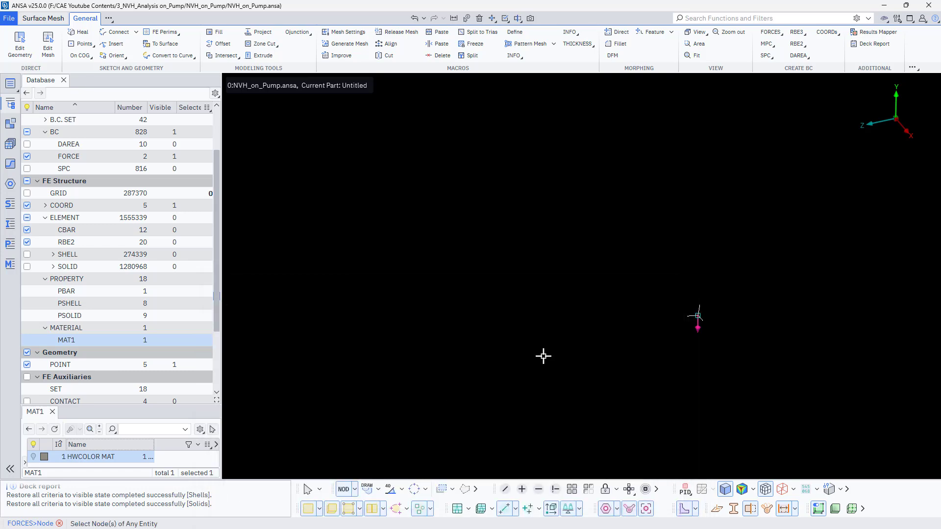
left_click(539, 357)
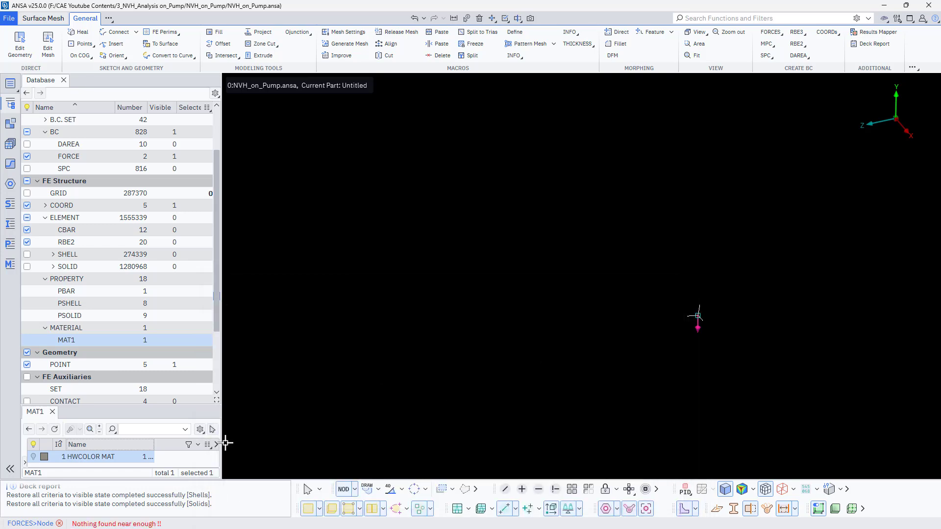
left_click(60, 524)
Bring all entities back into view and redisplay the solid elements of the full motor-pump assembly.
left_click(572, 489)
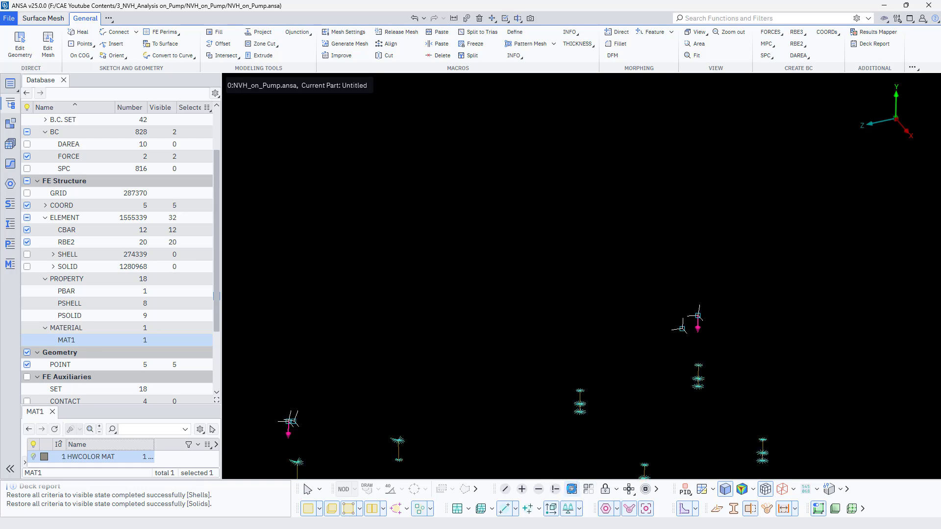
left_click(27, 266)
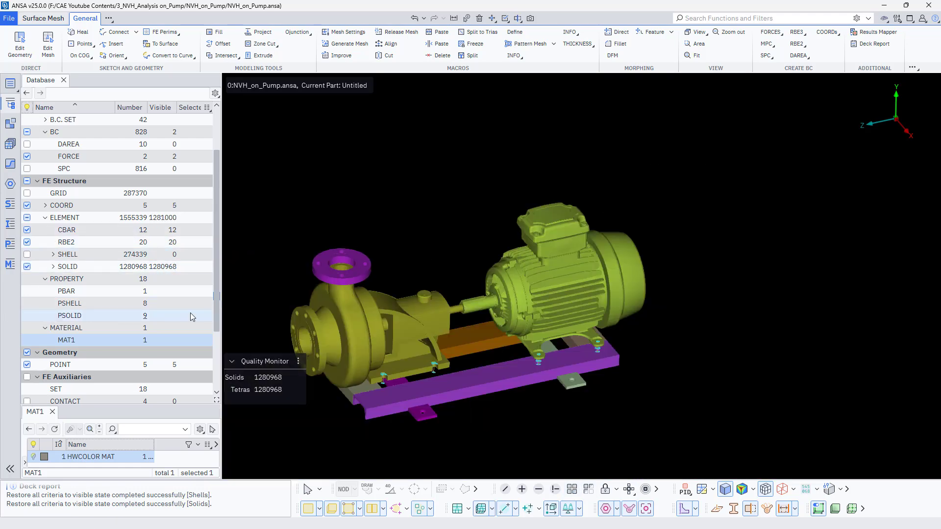
Show the shell elements of the pump and motor assembly together with its solid elements.
left_click_drag(449, 263, 483, 260, "ctrl")
left_click(27, 254)
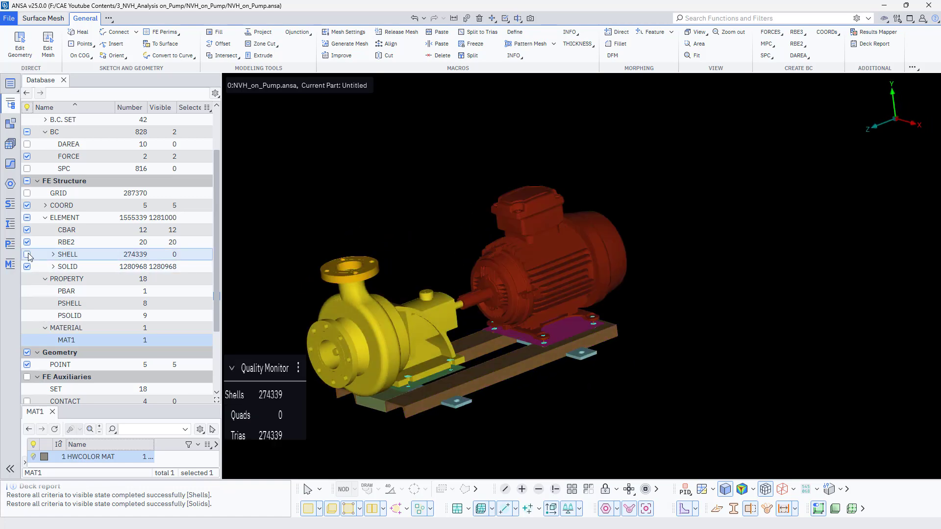
middle_click_drag(269, 287, 373, 258, "ctrl")
left_click_drag(373, 257, 343, 277, "ctrl")
List the PSHELL properties and add the thickness field T as a column in the enlarged list.
left_click(101, 304)
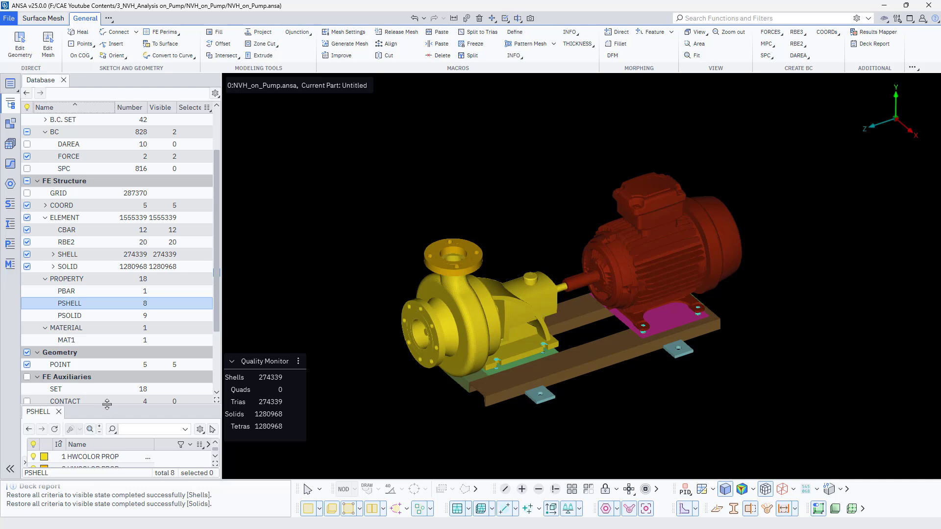
left_click_drag(109, 409, 110, 293)
left_click(208, 329)
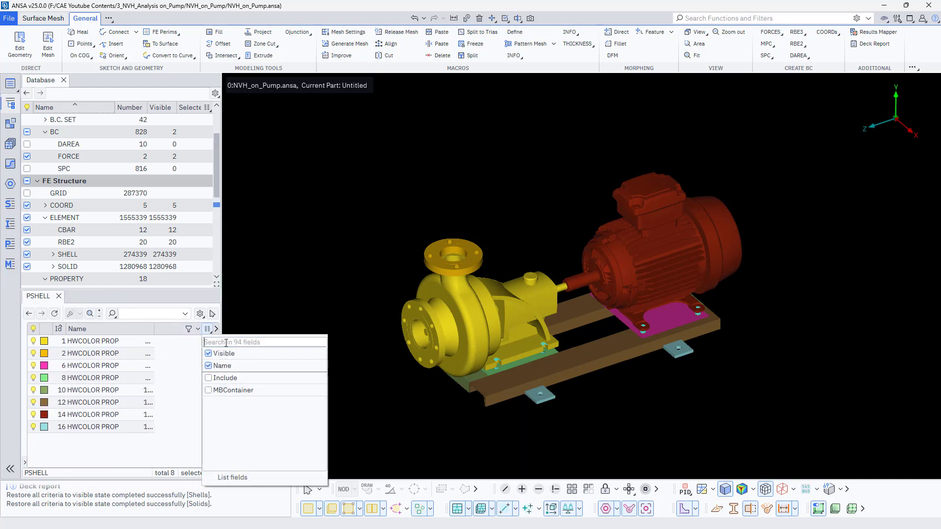
type("t")
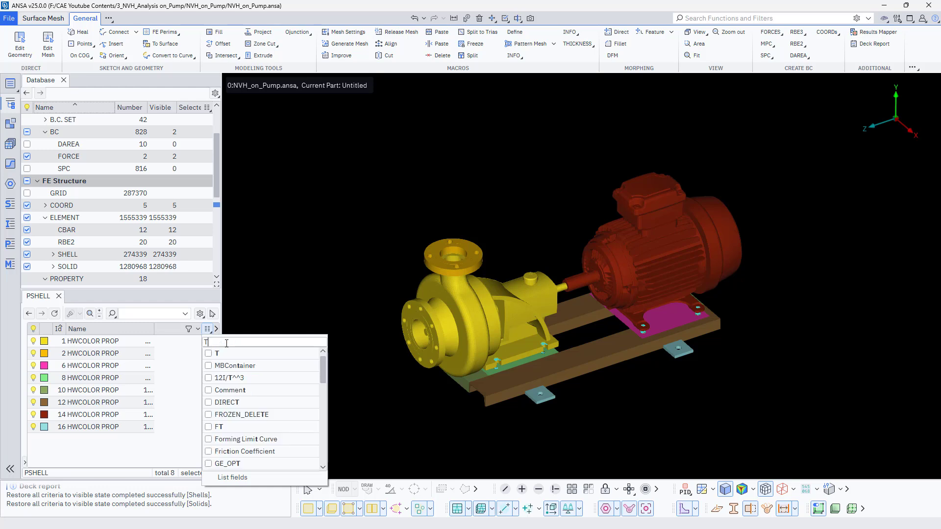
left_click(206, 353)
left_click(288, 318)
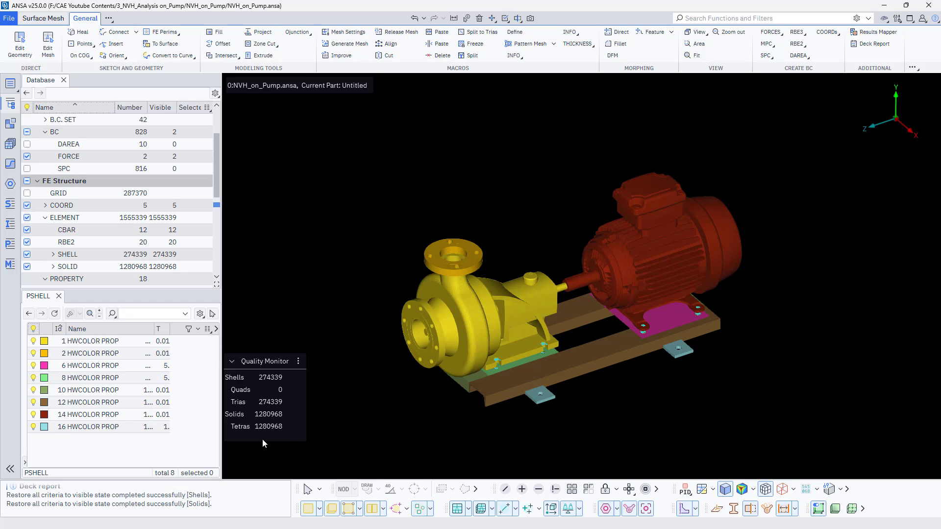
Set the thickness T of PSHELL property 16, used by the small base plates, to 0.01.
left_click(117, 428)
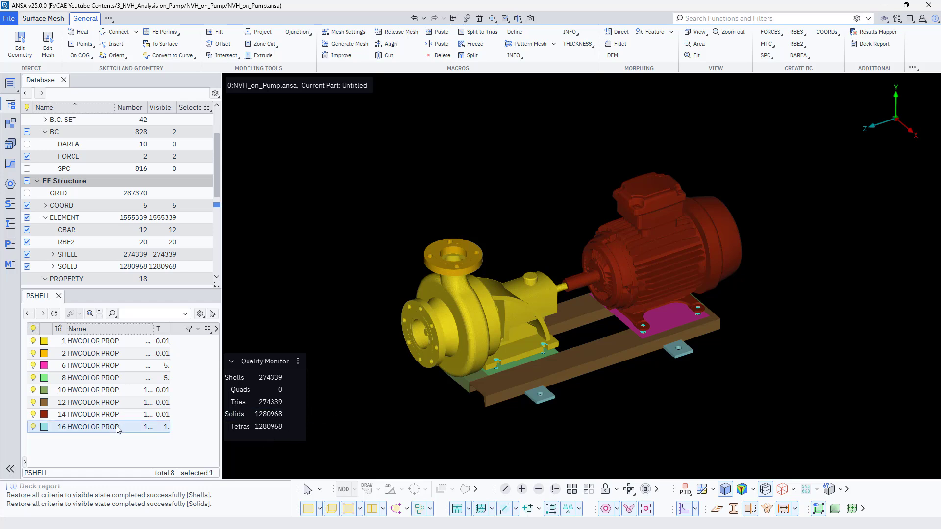
left_click(212, 314)
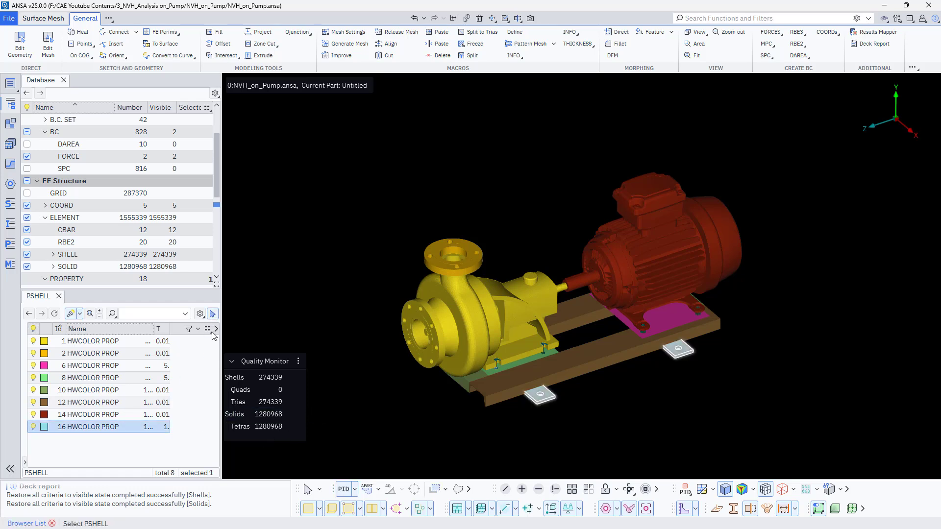
double_click(163, 428)
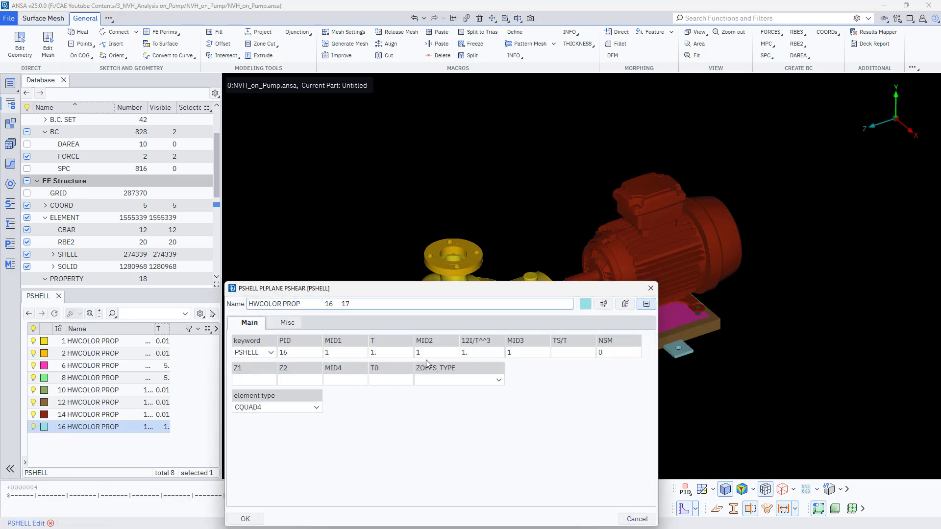
type("0.01")
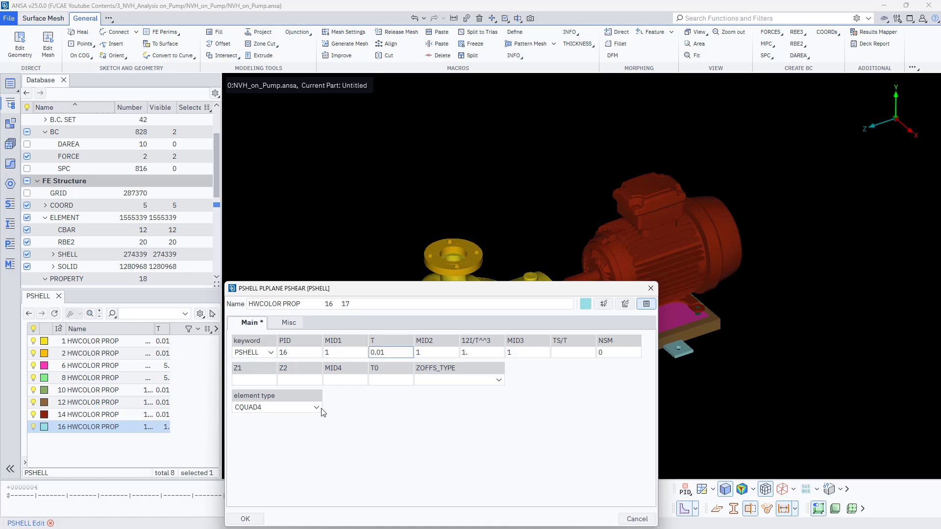
left_click(245, 519)
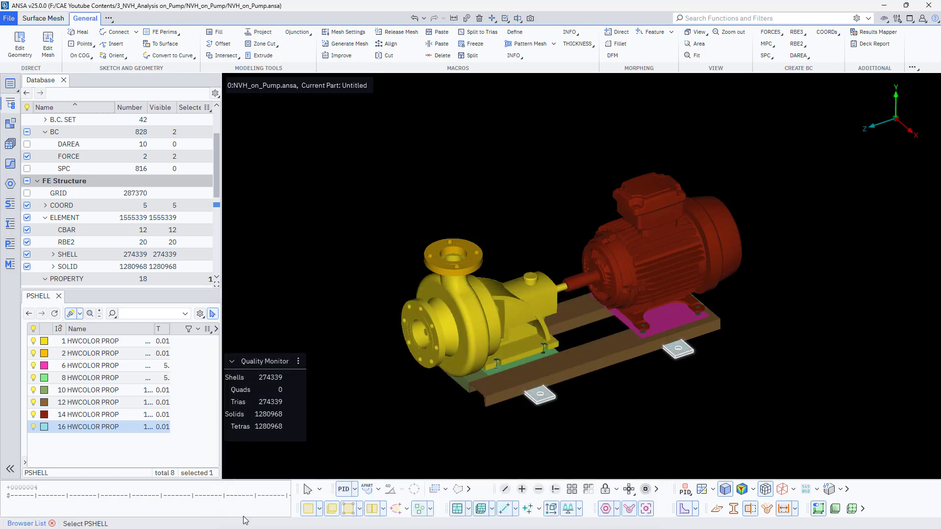
left_click(327, 439)
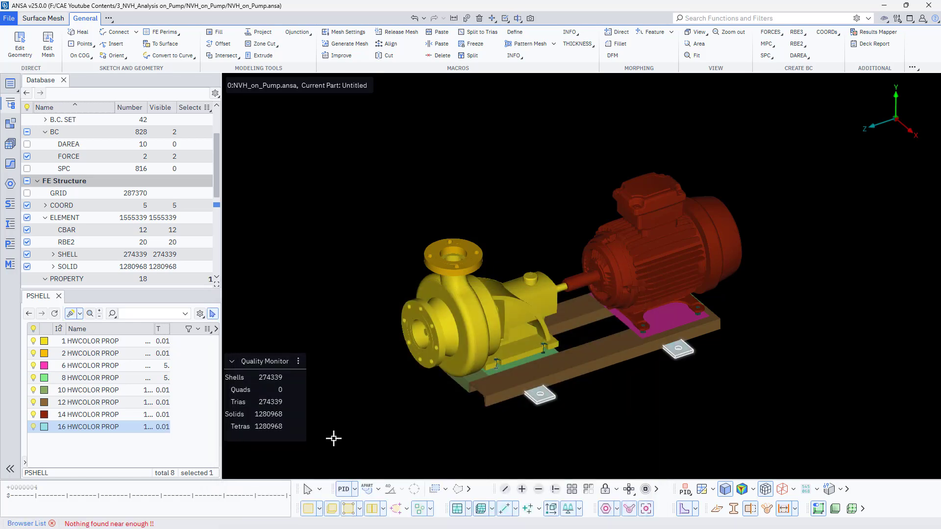
left_click_drag(418, 376, 407, 397, "ctrl")
key("Escape")
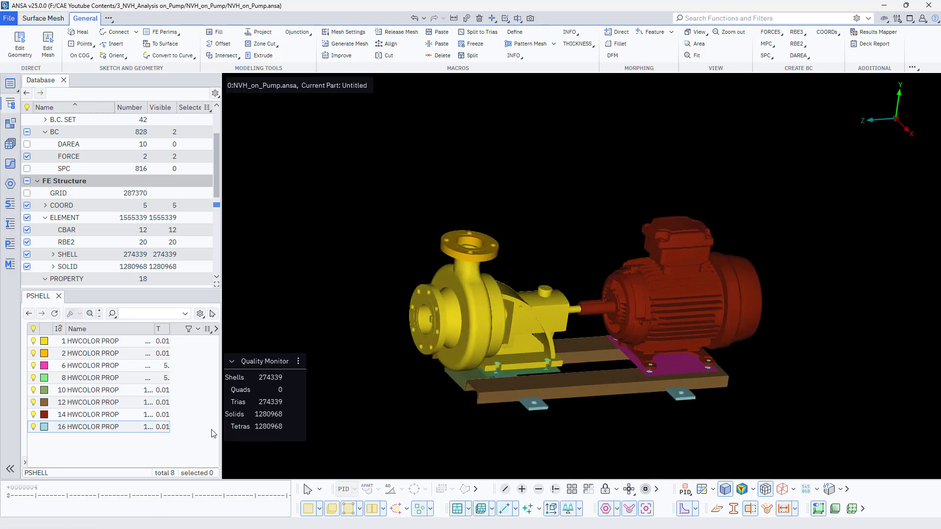
Display the SPC constraints on the pump assembly.
scroll(406, 336, "up", 5)
scroll(406, 336, "down", 3)
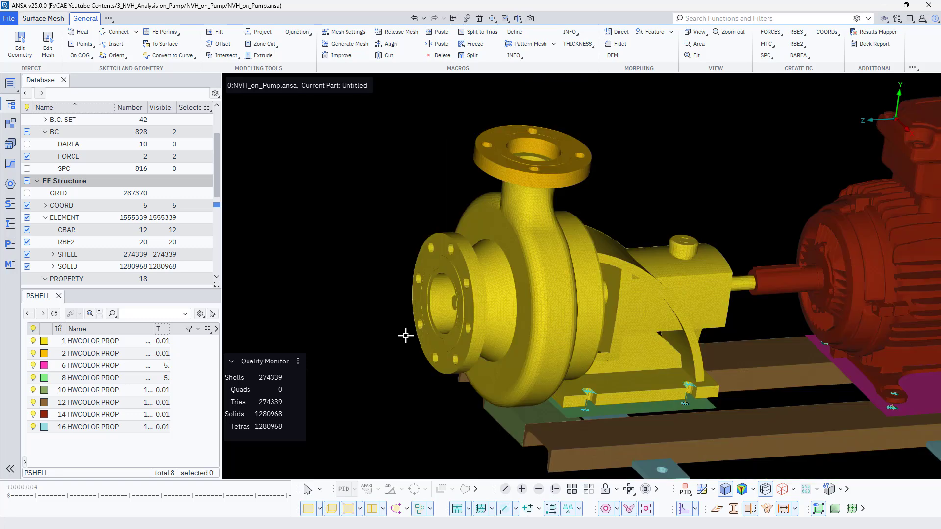
mouse_move(406, 336)
left_mouse_down("ctrl")
mouse_move(424, 358)
mouse_move(414, 339)
left_mouse_up("ctrl")
scroll(332, 357, "down", 5)
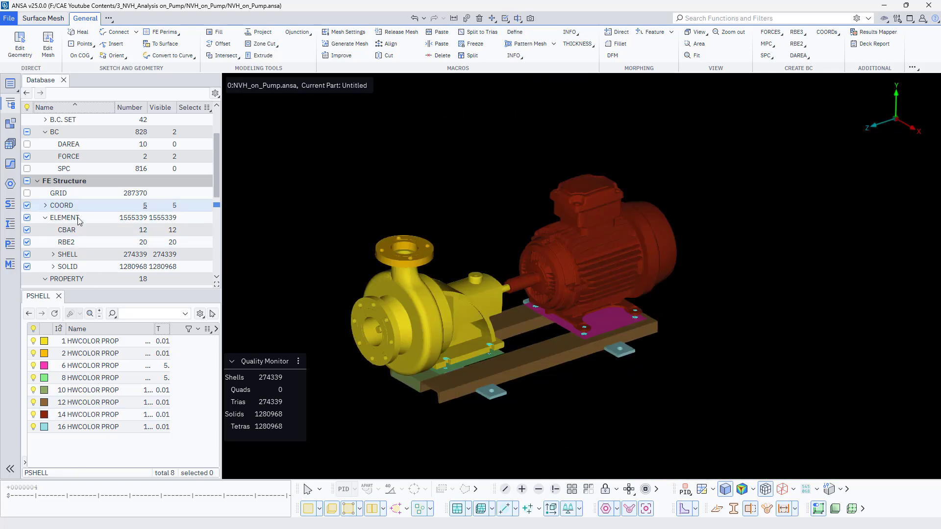
left_click(27, 169)
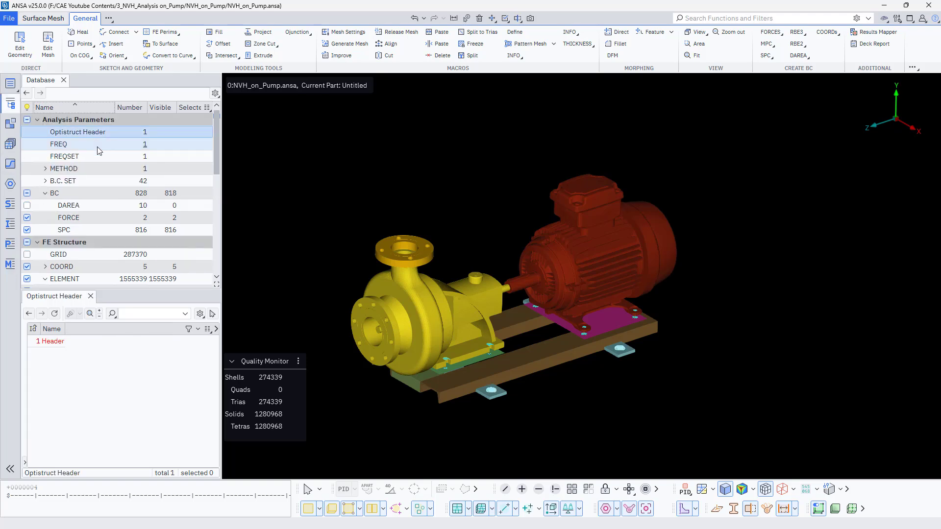
Edit the Optistruct header and delete the PARAM,INREL,-2 line from the bulk section.
double_click(55, 341)
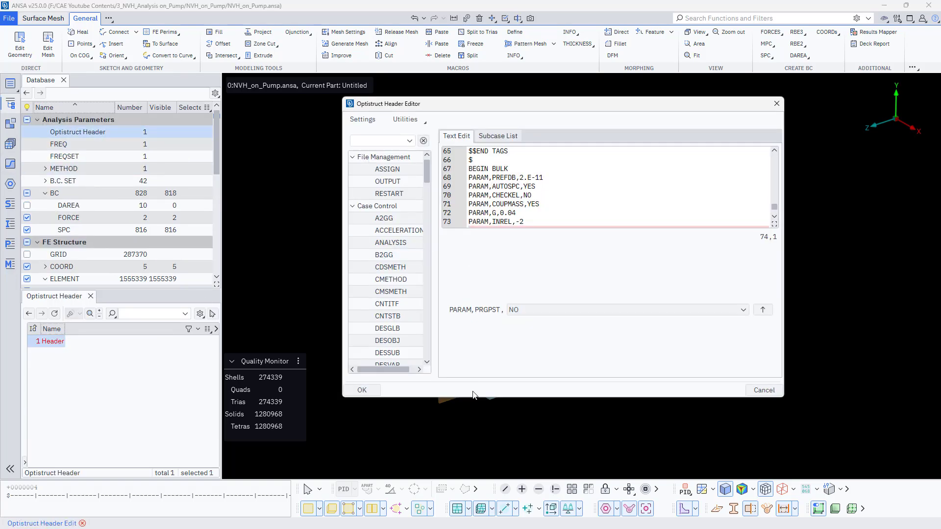
scroll(534, 218, "down", 1)
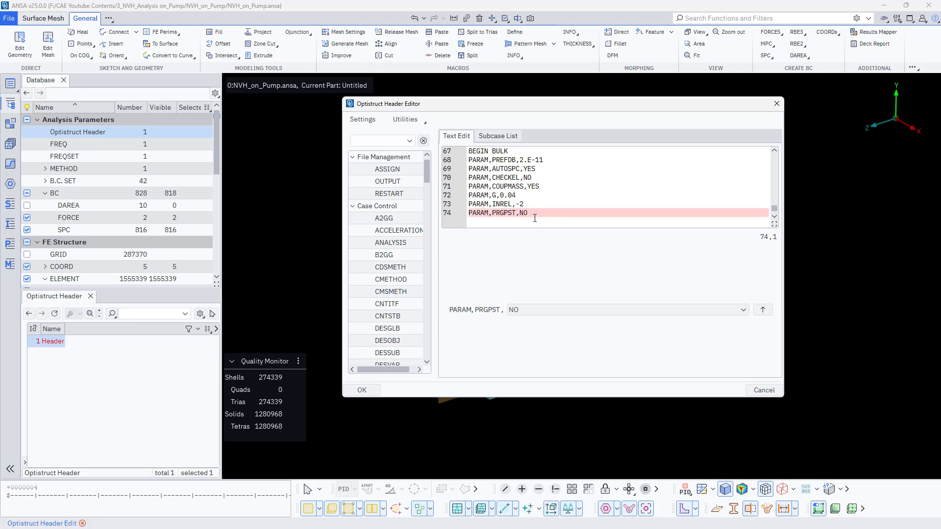
left_click_drag(539, 203, 472, 205)
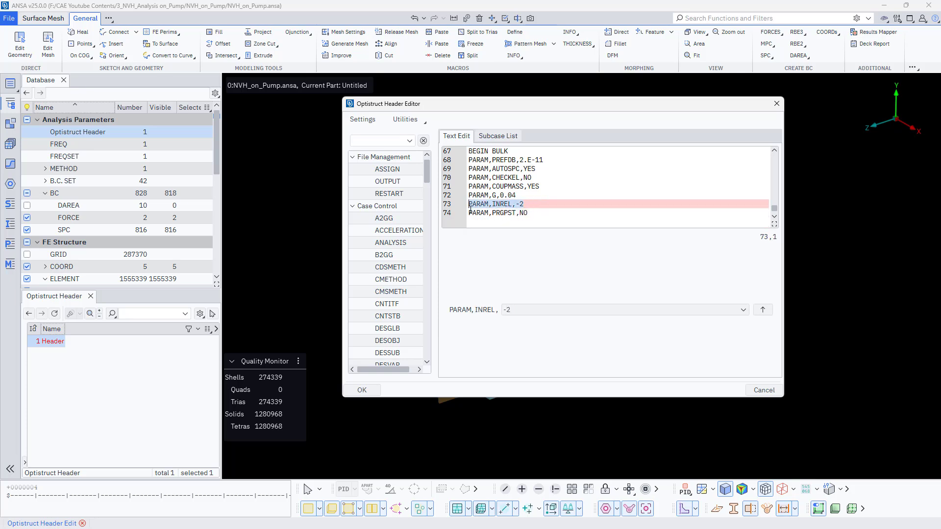
key("BackSpace")
key("BackSpace")
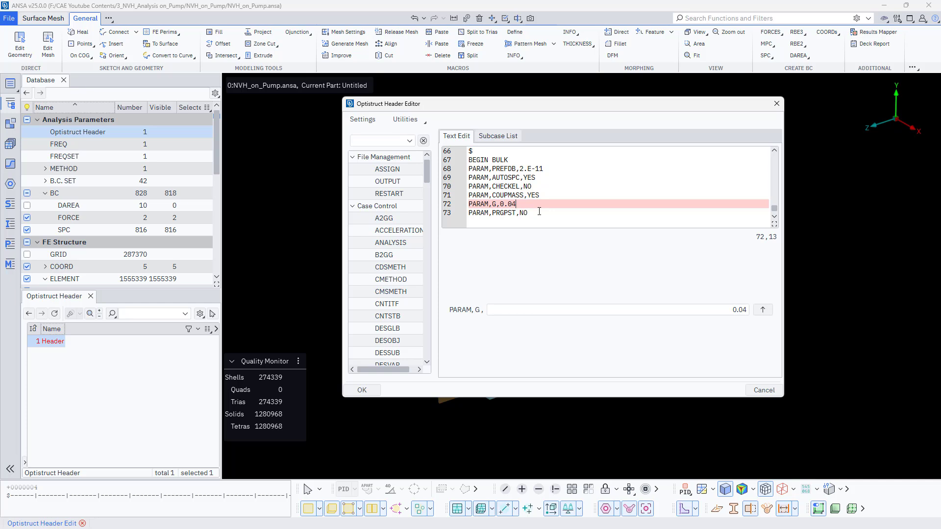
Add an SPC= 1 line below DLOAD= 1 in Subcase 1, referencing the existing SPC set.
scroll(539, 211, "up", 1)
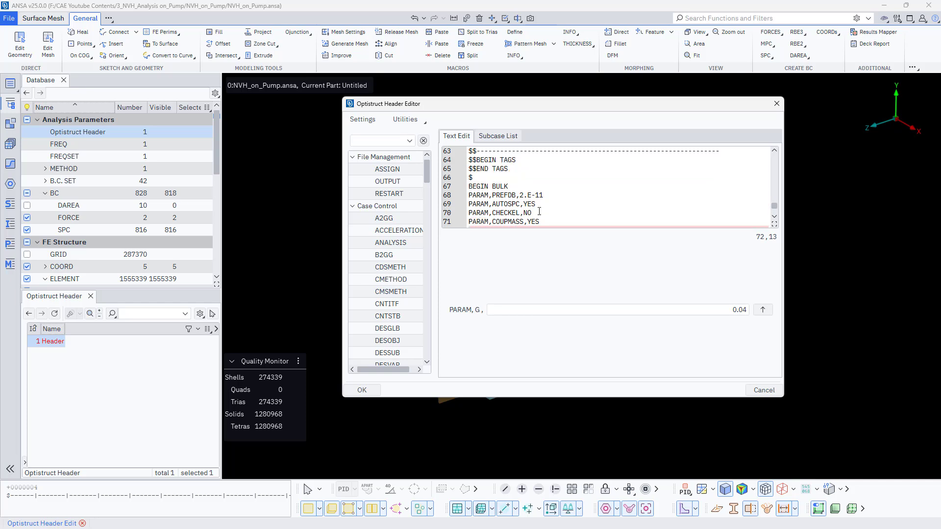
scroll(540, 212, "up", 20)
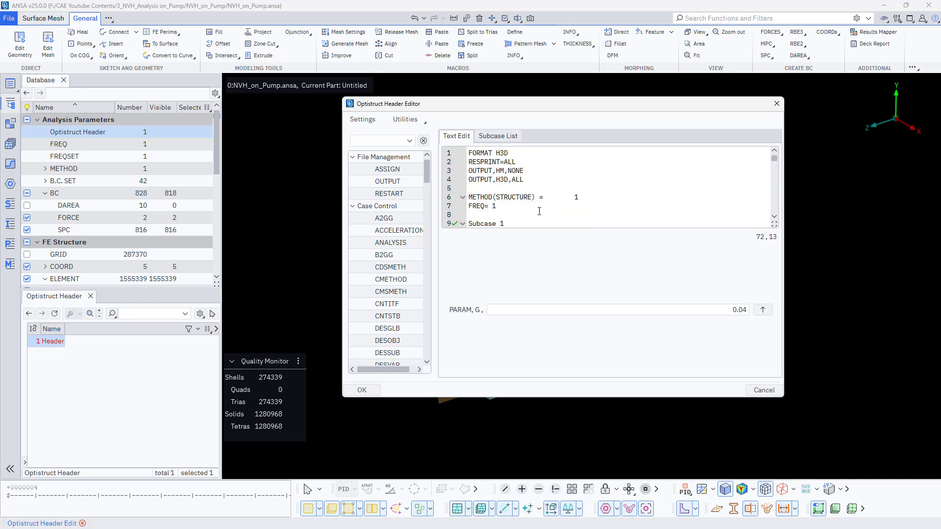
scroll(539, 212, "down", 2)
left_click(505, 188)
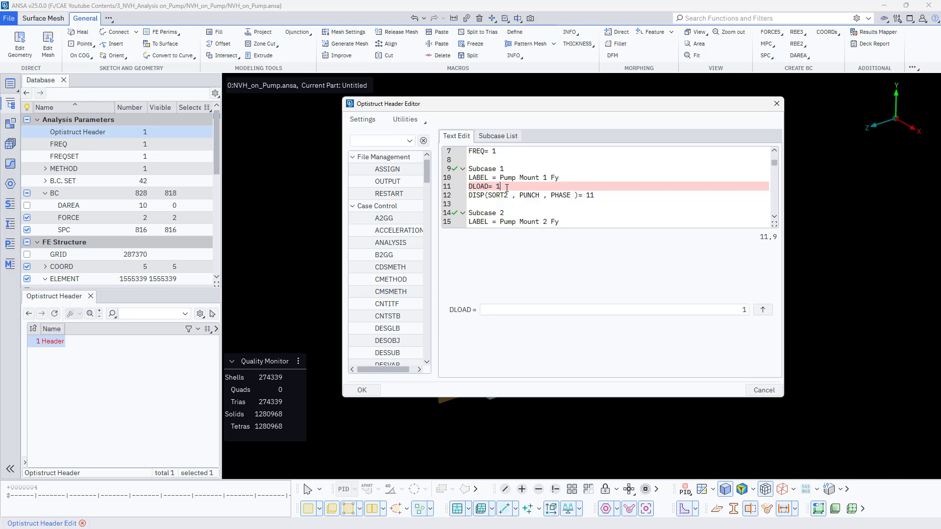
key("Return")
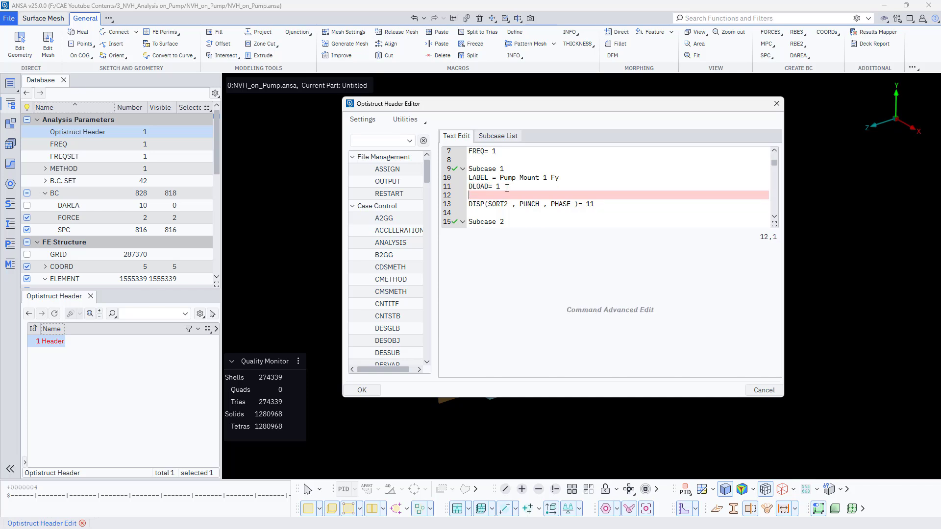
type("SPC")
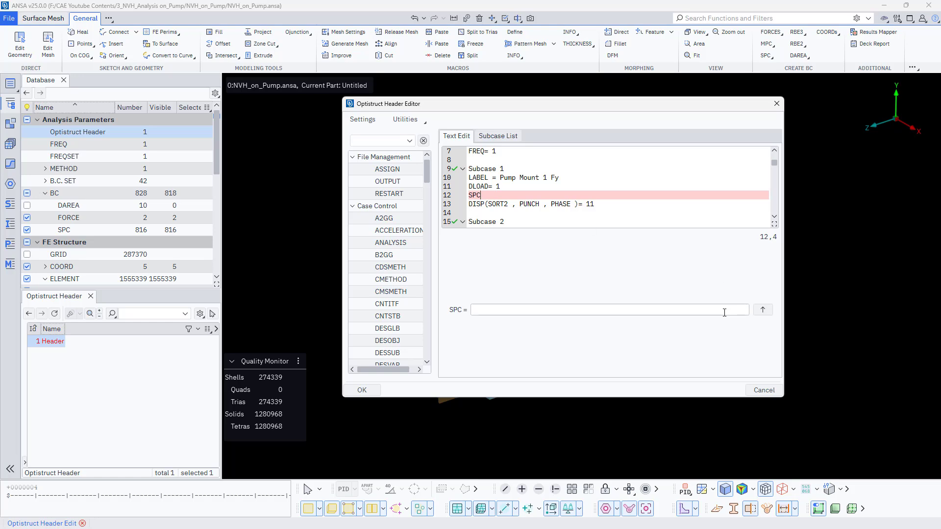
key("F1")
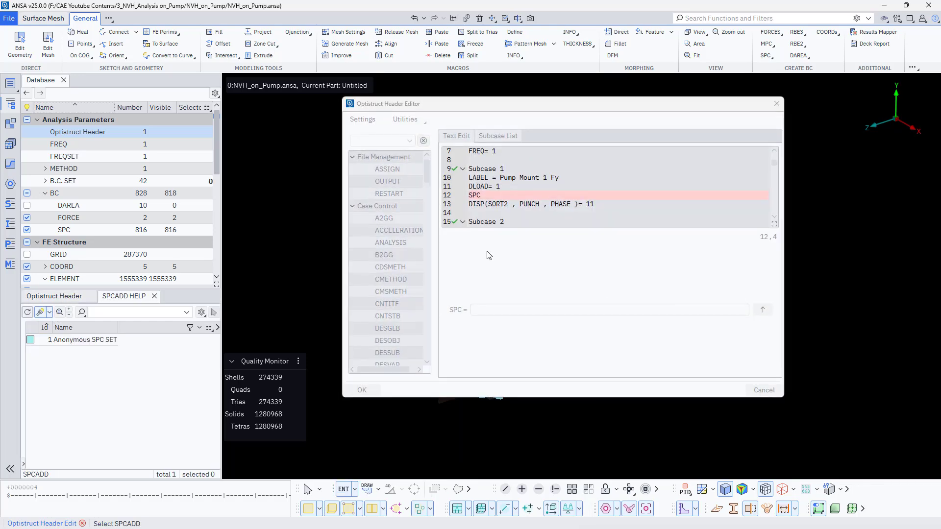
double_click(62, 342)
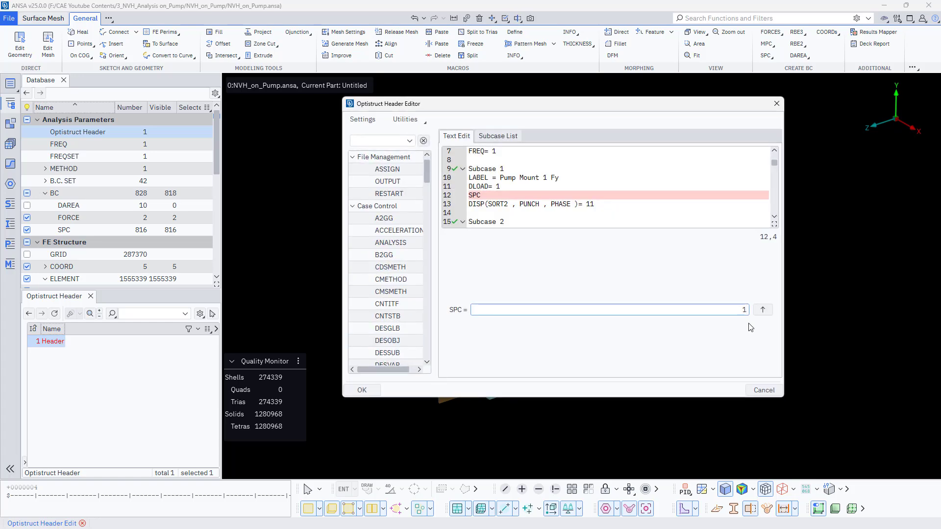
left_click(770, 311)
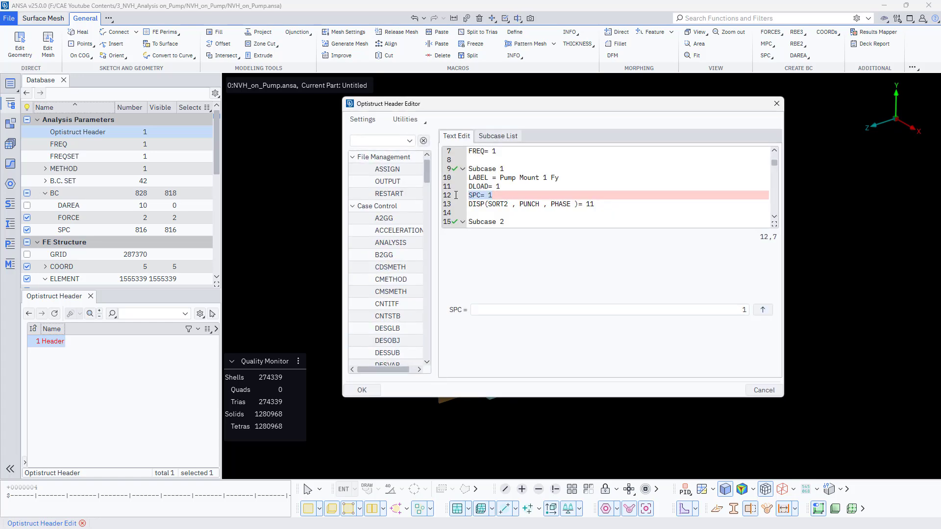
Copy the SPC= 1 line below the DLOAD line of Subcases 2, 3 and 4 for the pump mounts.
scroll(523, 209, "down", 1)
left_click(511, 210)
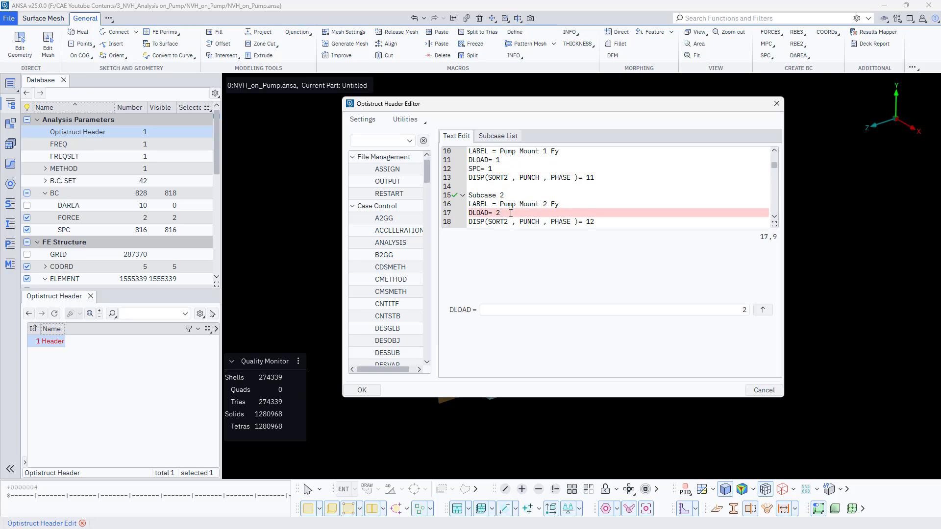
key("Return")
type("SPC= 1")
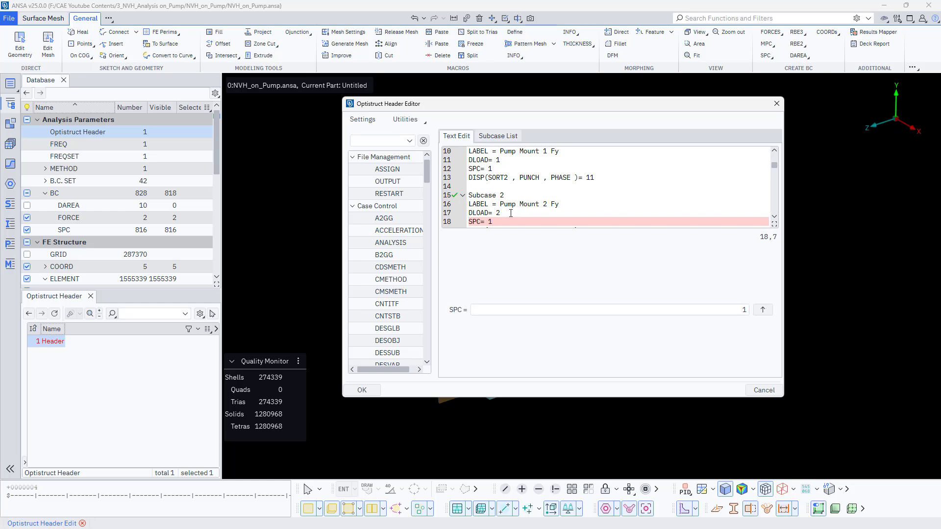
scroll(511, 212, "down", 3)
left_click(510, 187)
key("Return")
type("SPC= 1")
scroll(510, 190, "down", 1)
left_click(503, 214)
key("Return")
type("SPC= 1")
Insert SPC= 1 below the DLOAD line in each motor mount subcase, Subcases 5 to 8.
scroll(504, 215, "down", 2)
left_click(504, 214)
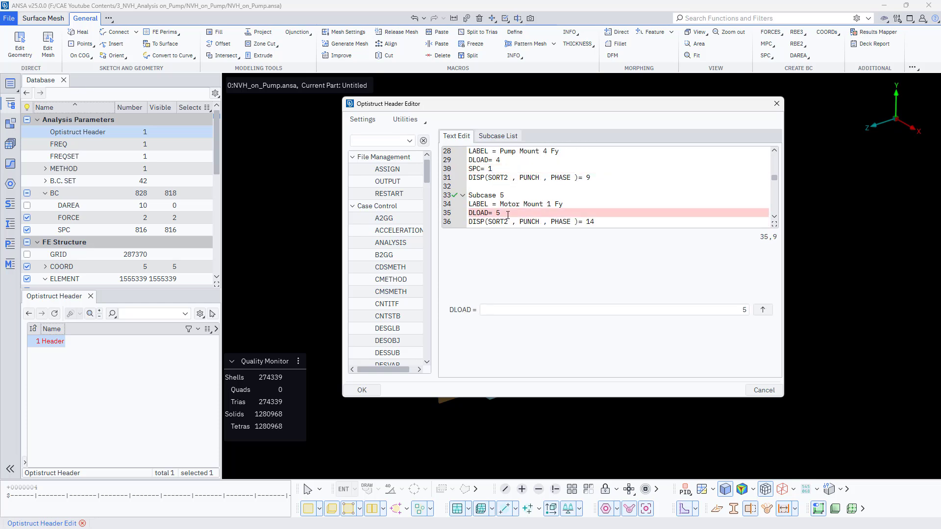
key("Return")
key("ctrl+v")
scroll(504, 214, "down", 2)
left_click(504, 213)
left_click(508, 187)
key("Return")
type("SPC= 1")
Insert SPC= 1 below the DLOAD lines of Subcases 9 and 10, and accept the header changes.
scroll(508, 191, "down", 1)
left_click(506, 213)
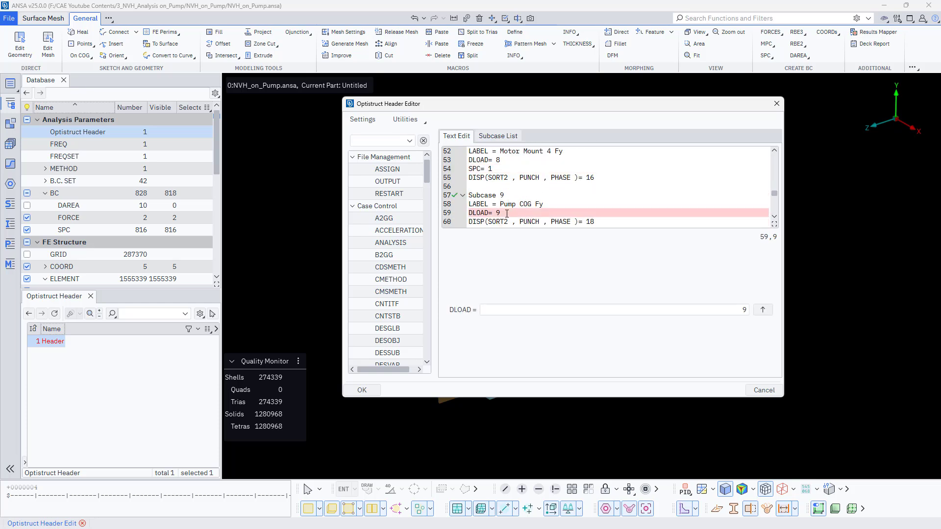
key("Return")
type("SPC= 1")
scroll(508, 213, "down", 2)
scroll(505, 221, "up", 2)
scroll(505, 220, "down", 5)
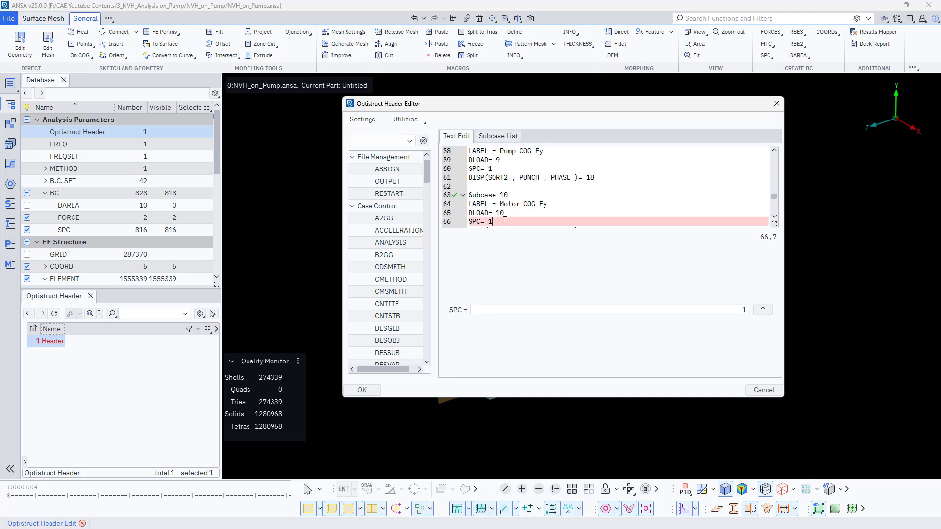
scroll(519, 202, "up", 2)
left_click(362, 390)
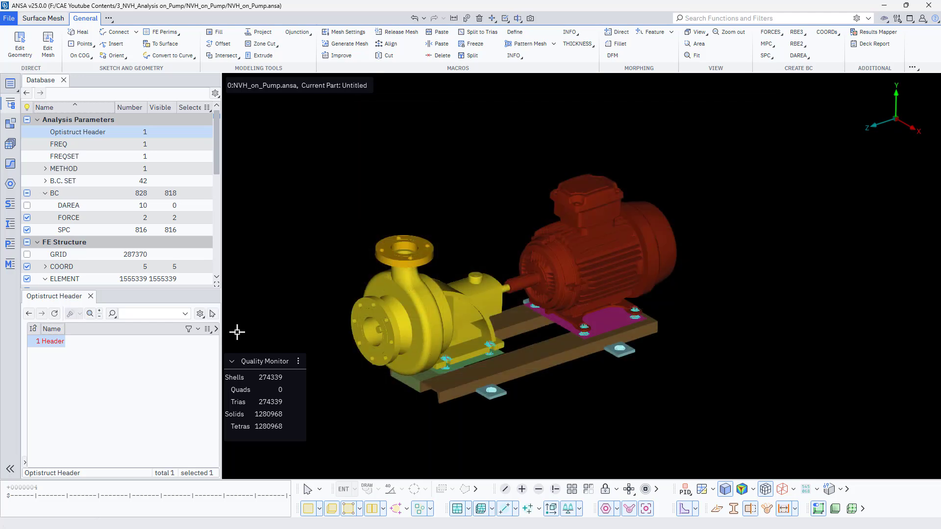
Review the definition of the first FORCE entry, including its node, magnitude and direction.
left_click(73, 217)
double_click(51, 343)
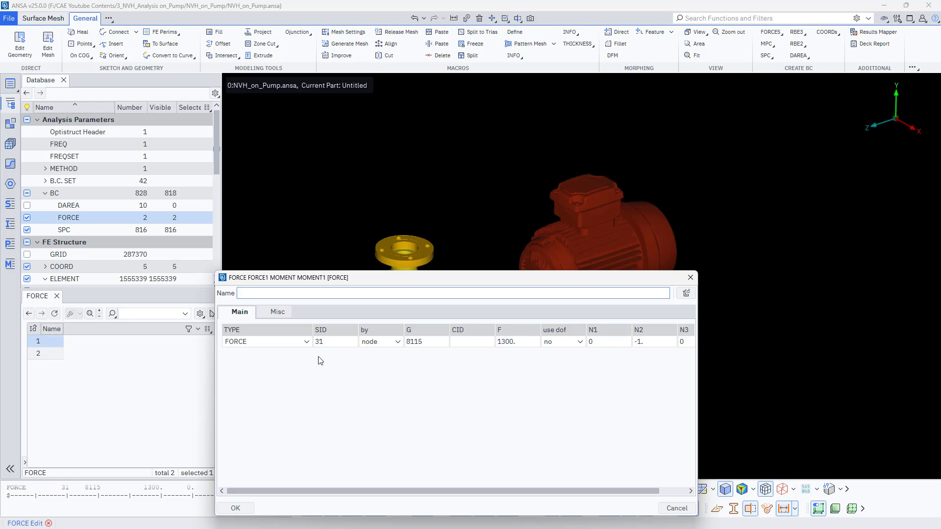
left_click(247, 511)
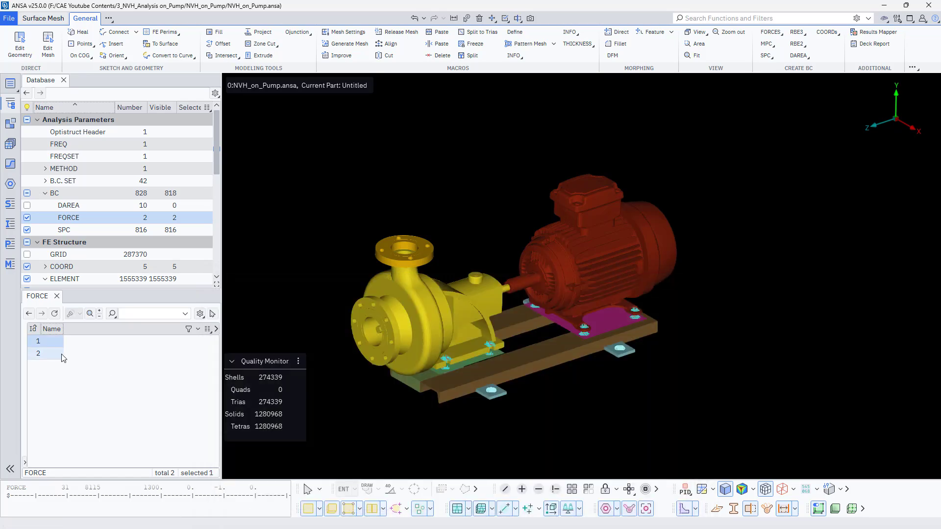
Review the definition of the second FORCE entry, including its load set ID, node, magnitude and direction.
double_click(39, 354)
left_click(337, 342)
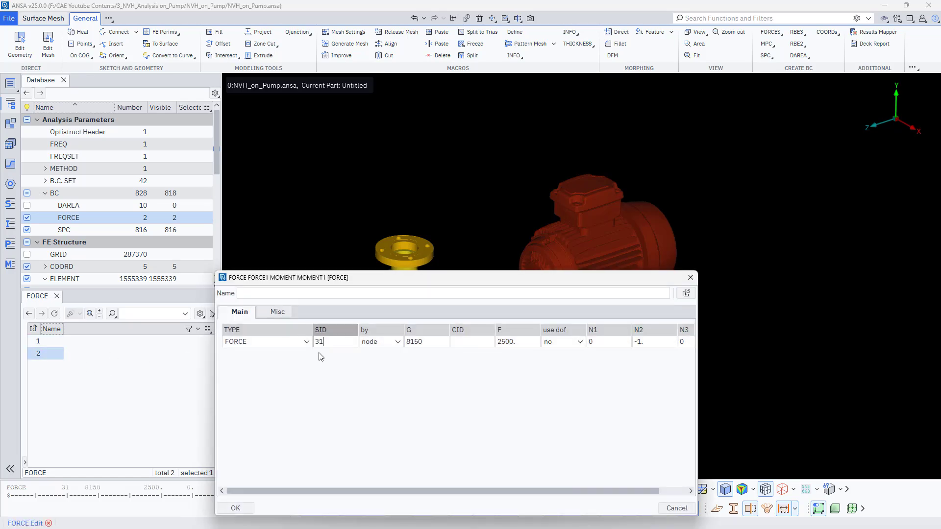
left_click(247, 512)
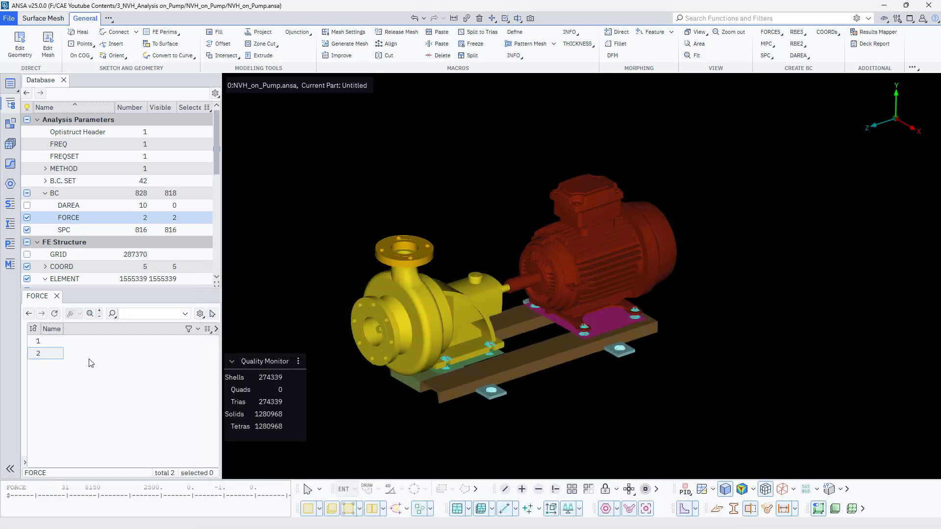
Rename load set 31, which the two FORCE entries use, to Weight and close the load set list.
left_click(47, 181)
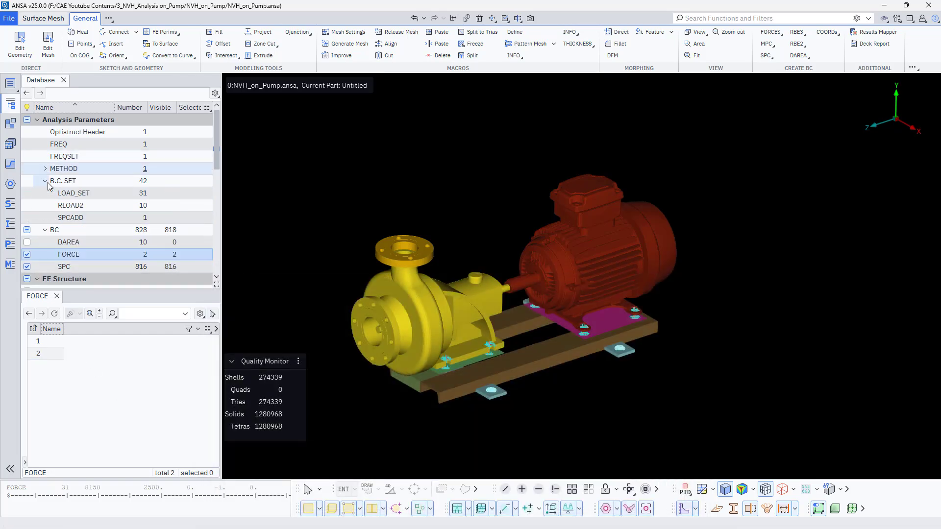
left_click(85, 198)
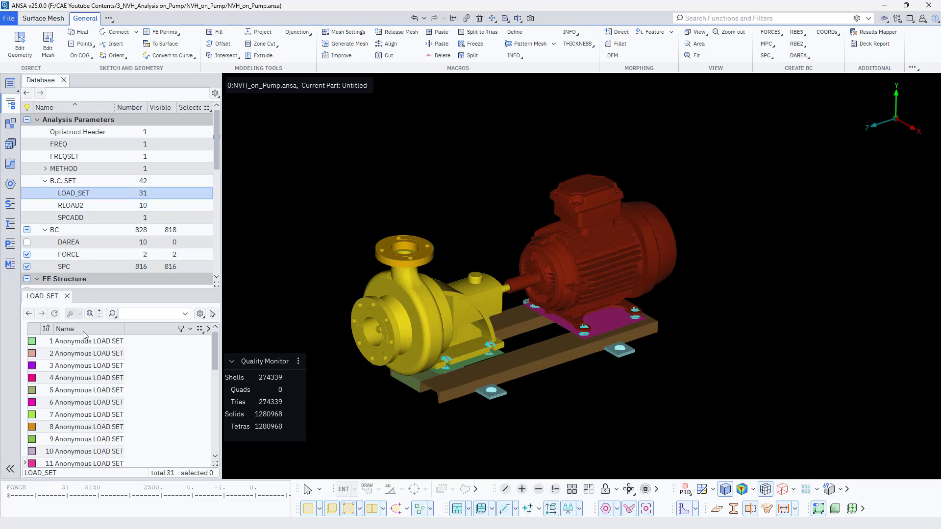
scroll(83, 355, "down", 7)
double_click(76, 455)
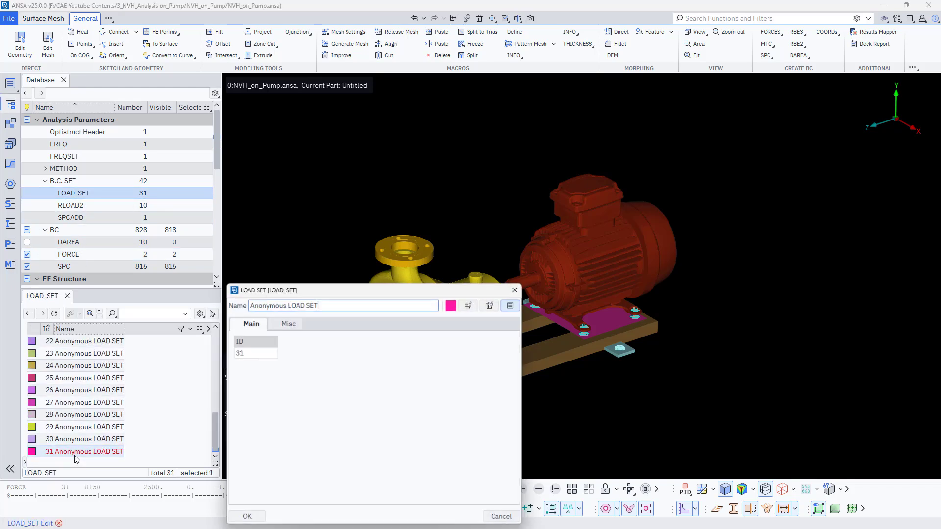
left_click(247, 519)
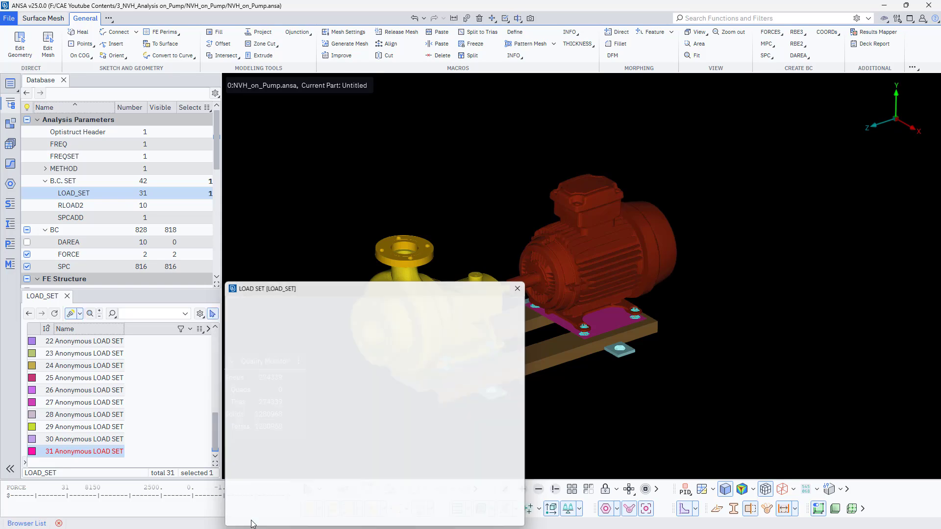
left_click(93, 452)
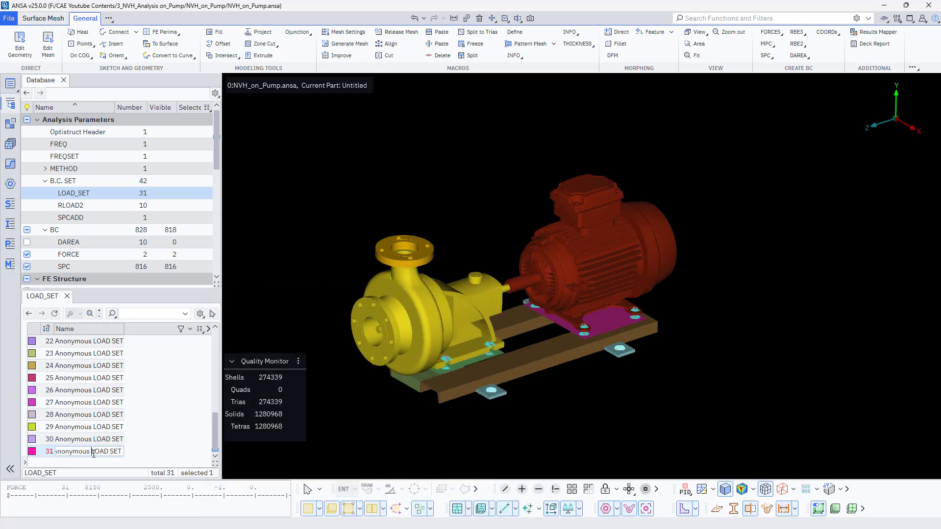
left_click_drag(122, 453, 52, 448)
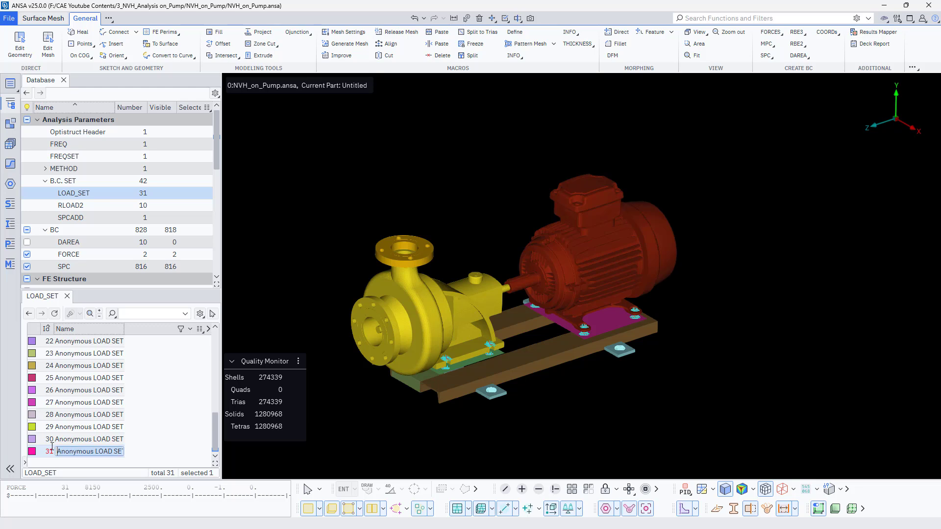
type("Weight")
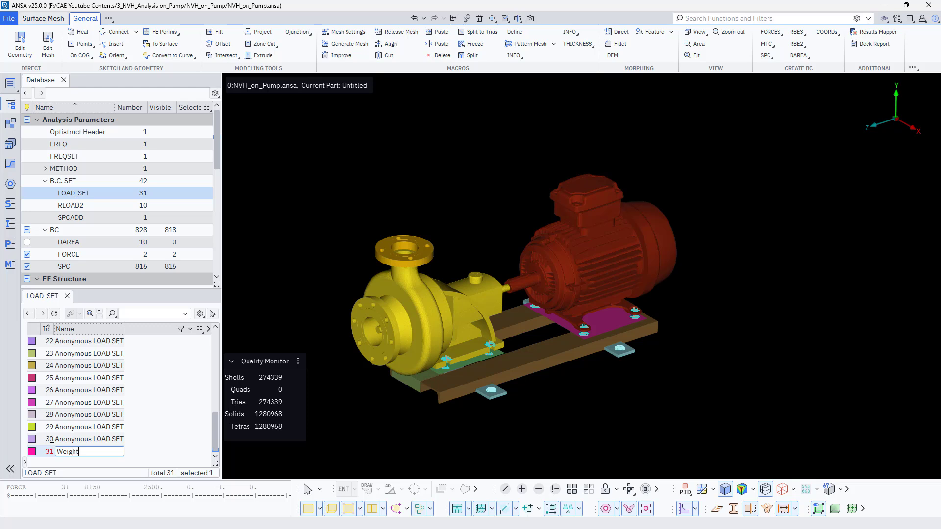
key("Return")
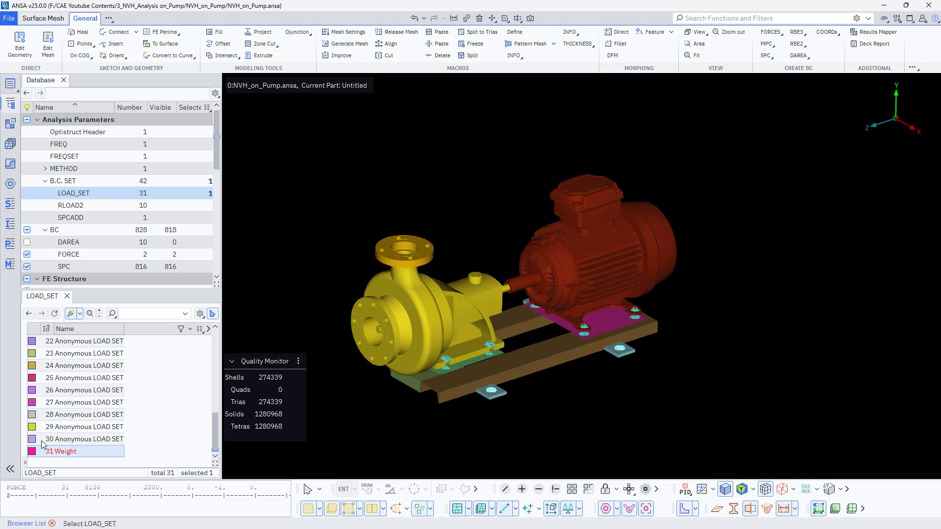
left_click(168, 445)
left_click(113, 442)
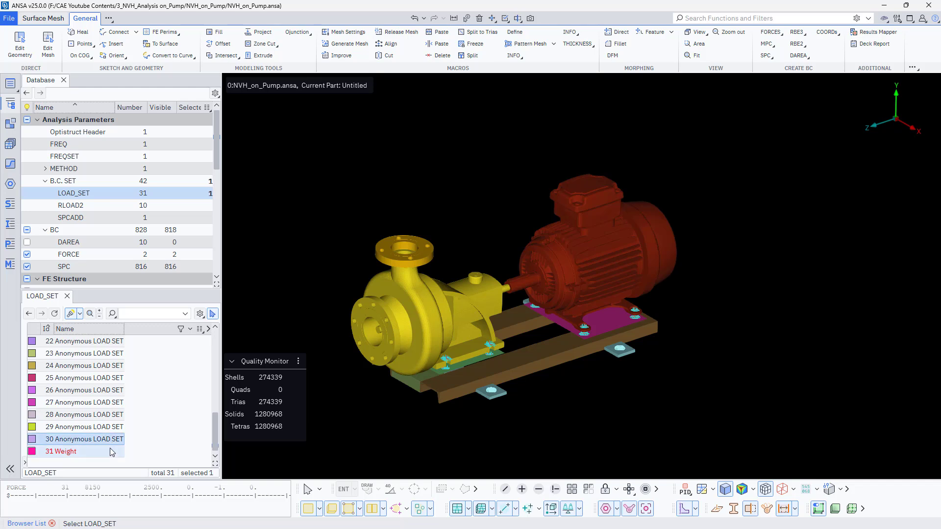
left_click(68, 296)
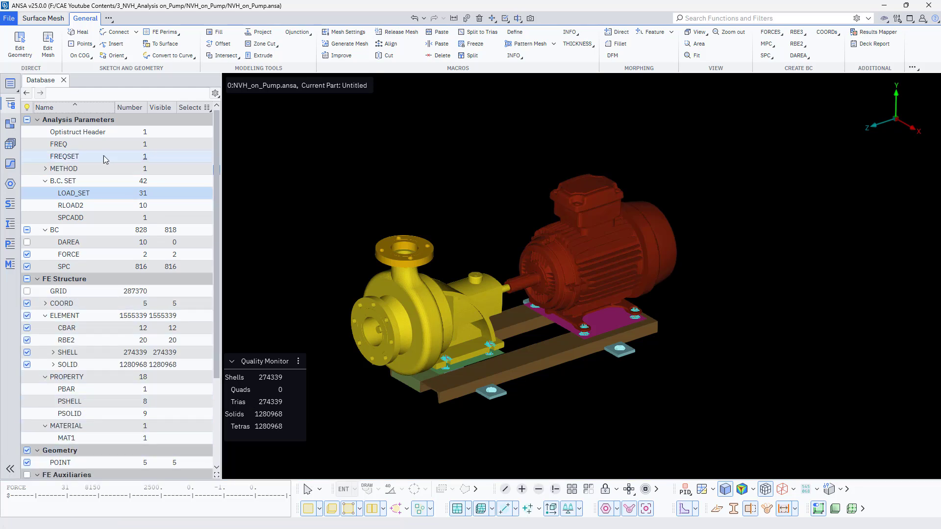
Duplicate the Subcase 10 block below itself in the Optistruct header and renumber the copy as Subcase 11.
scroll(81, 303, "down", 3)
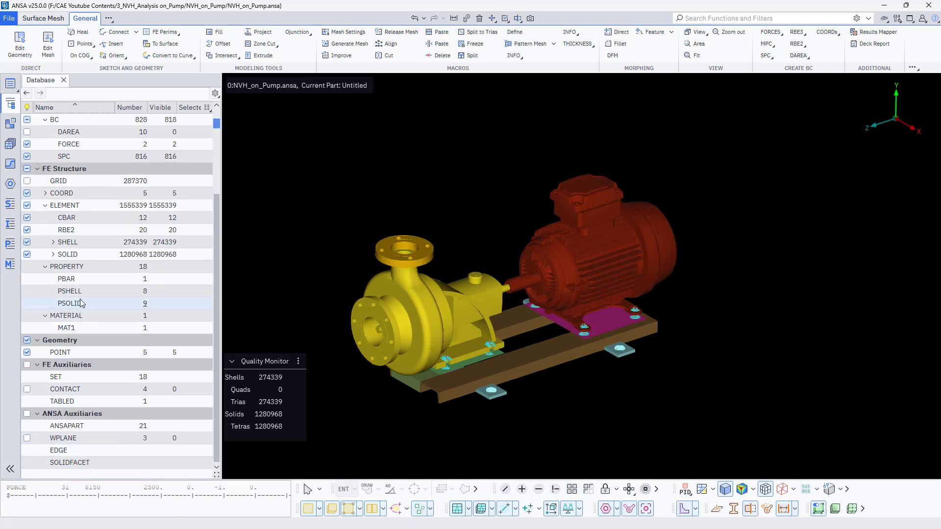
scroll(80, 299, "up", 3)
double_click(86, 134)
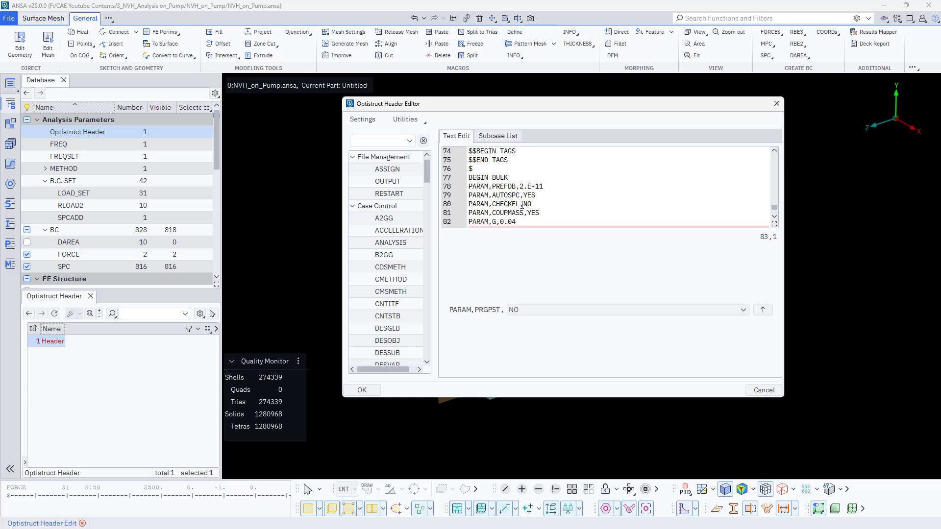
scroll(523, 205, "up", 3)
scroll(520, 177, "up", 1)
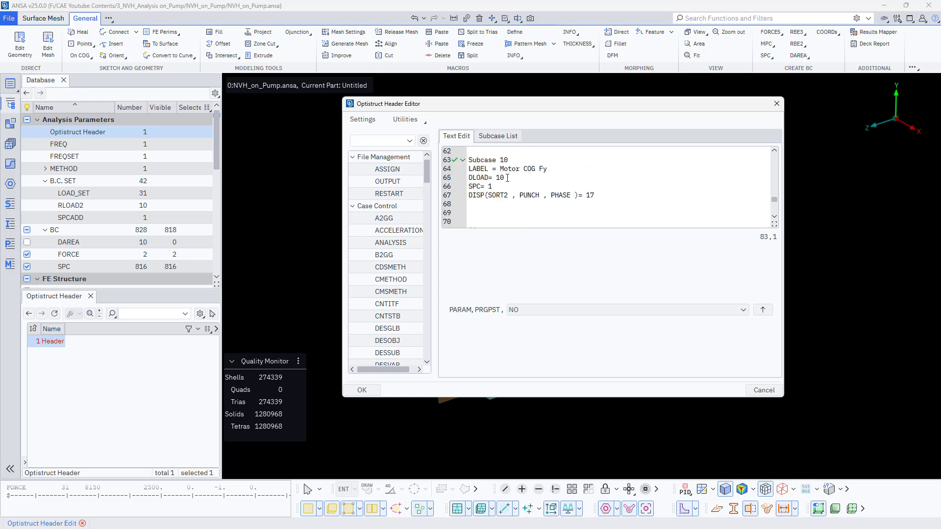
left_click_drag(469, 158, 578, 192)
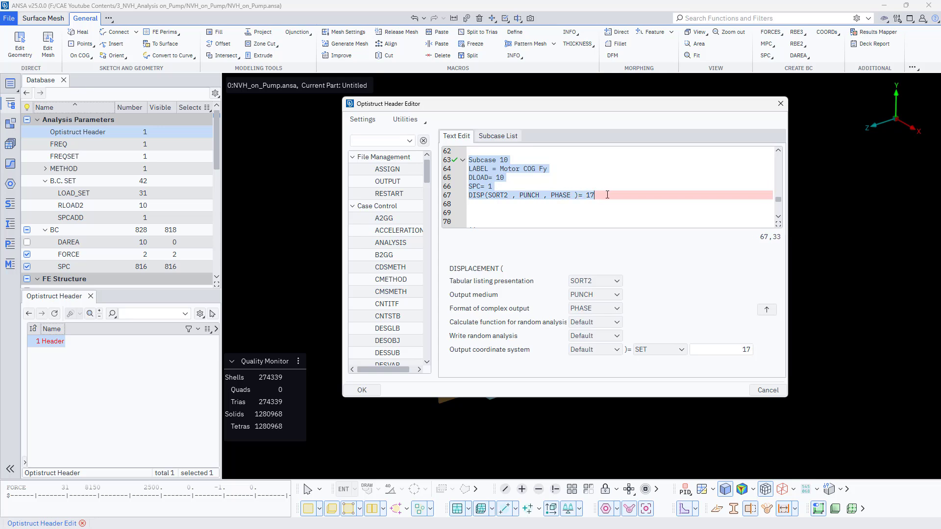
left_click(496, 211)
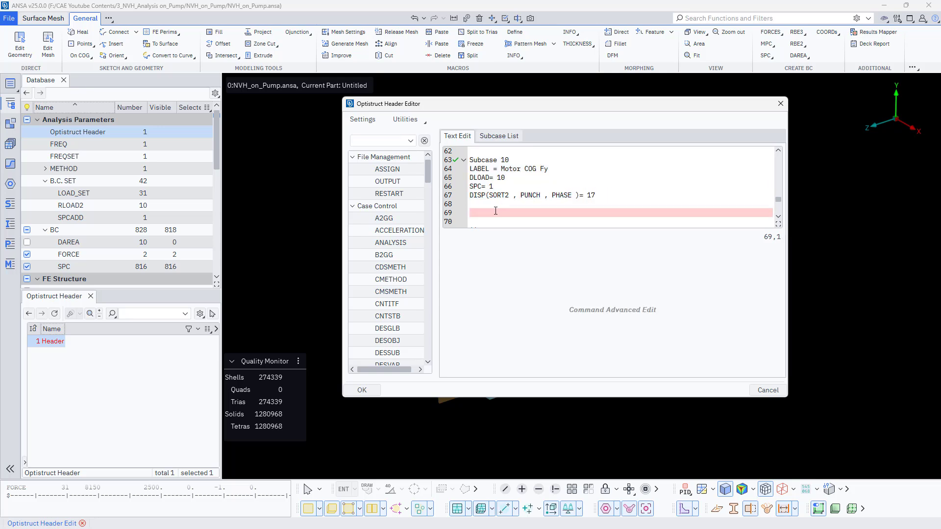
type("Subcase 10 LABEL = Motor COG Fy DLOAD= 10 SPC= 1 DISP(SORT2 , PUNCH , PHASE )= 17")
left_click(518, 187)
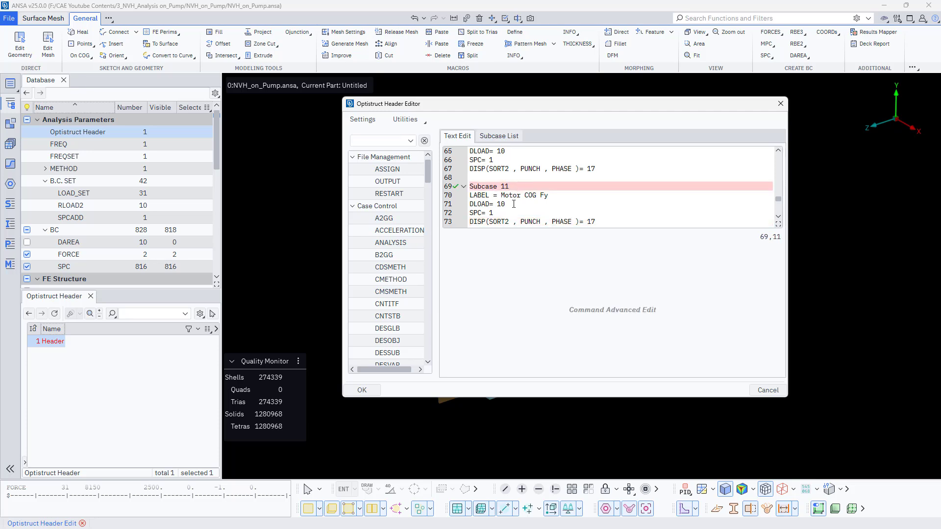
Remove the DLOAD line from Subcase 11 and change its label to Weight.
left_click_drag(513, 204, 475, 204)
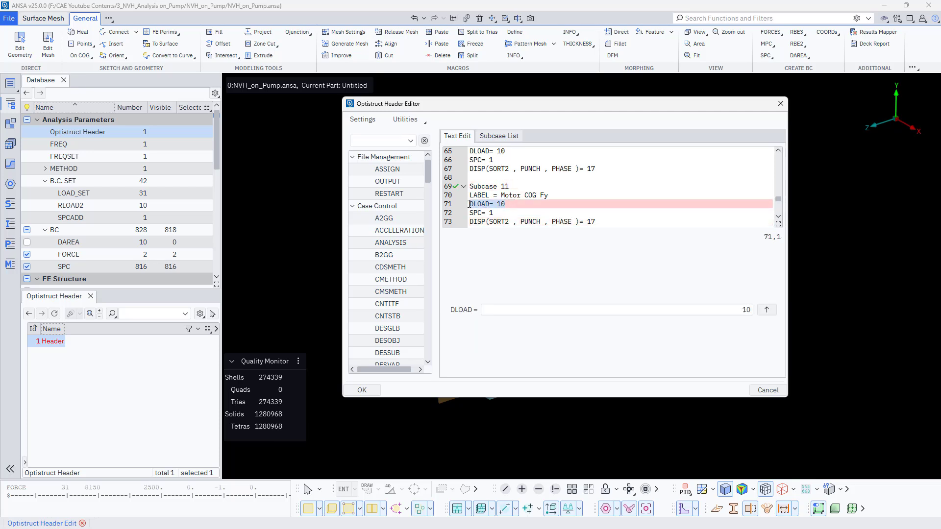
key("BackSpace")
key("BackSpace")
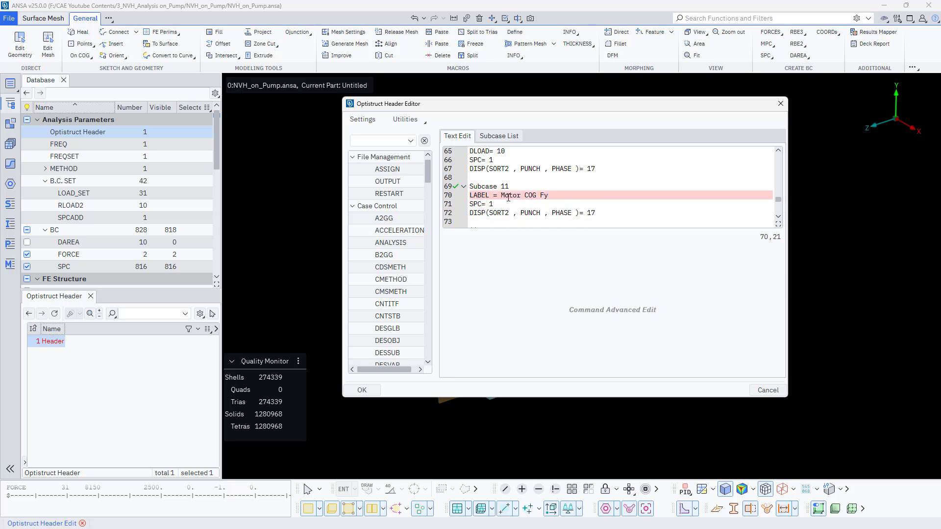
left_click_drag(503, 197, 547, 196)
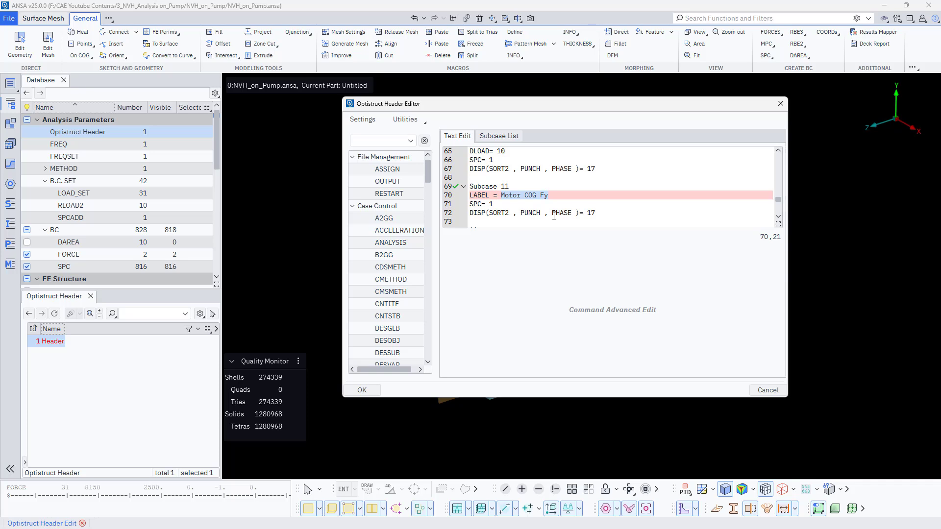
type("Weight")
Add a LOAD line below the label in Subcase 11 that references the Weight load set, LOAD = 31.
key("Return")
type("L")
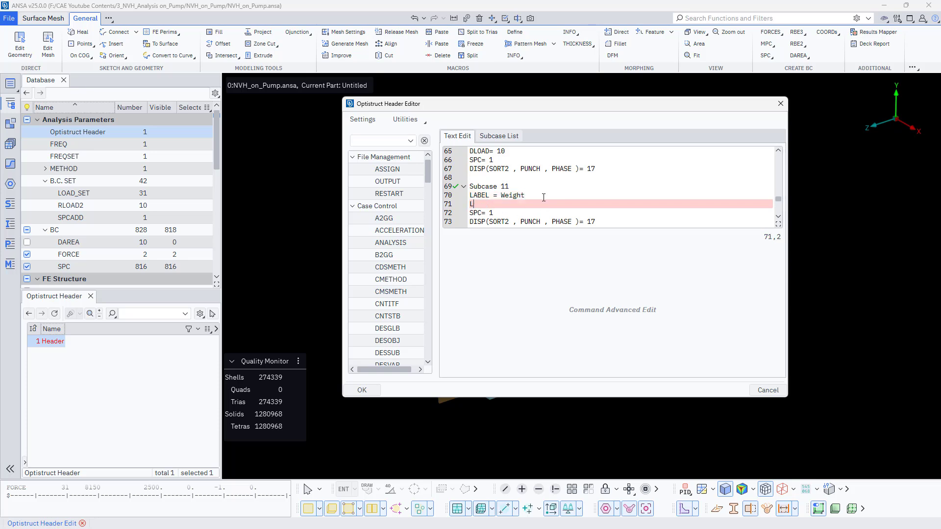
type("oad")
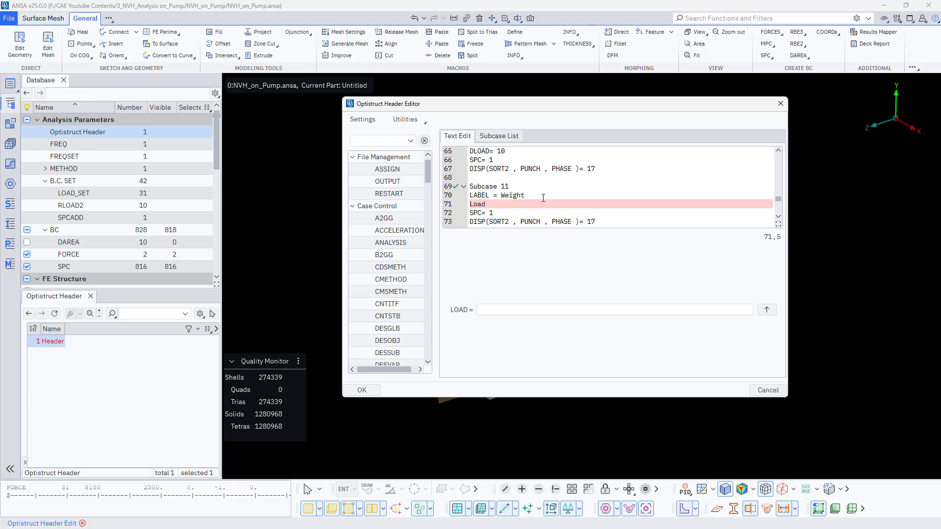
key("BackSpace")
key("BackSpace")
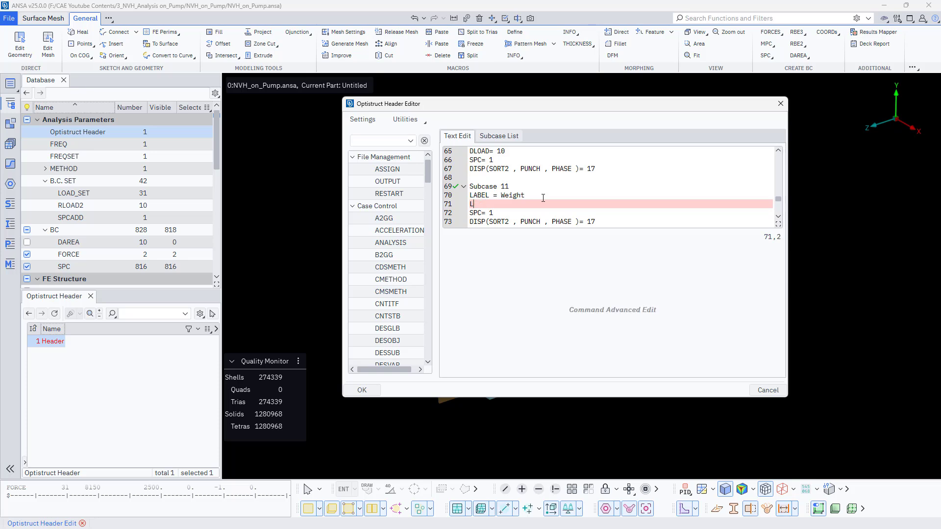
type("AD")
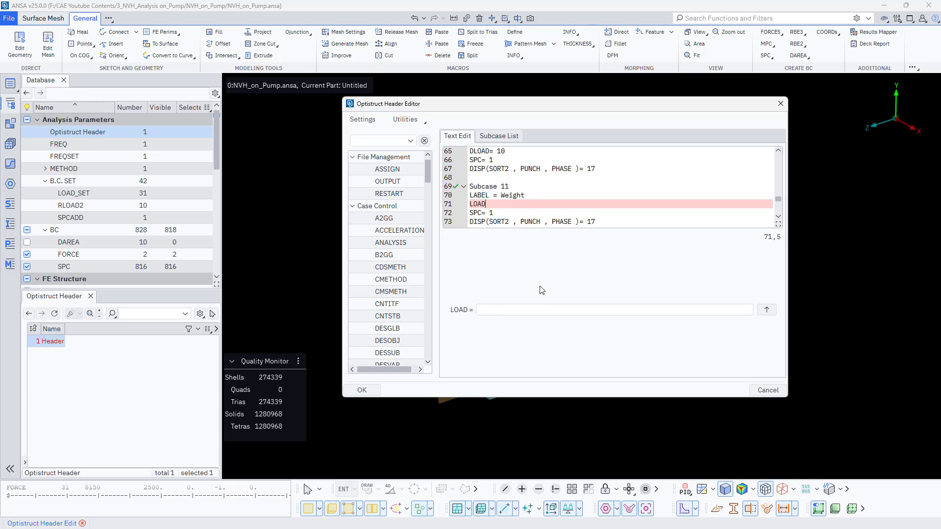
left_click(539, 310)
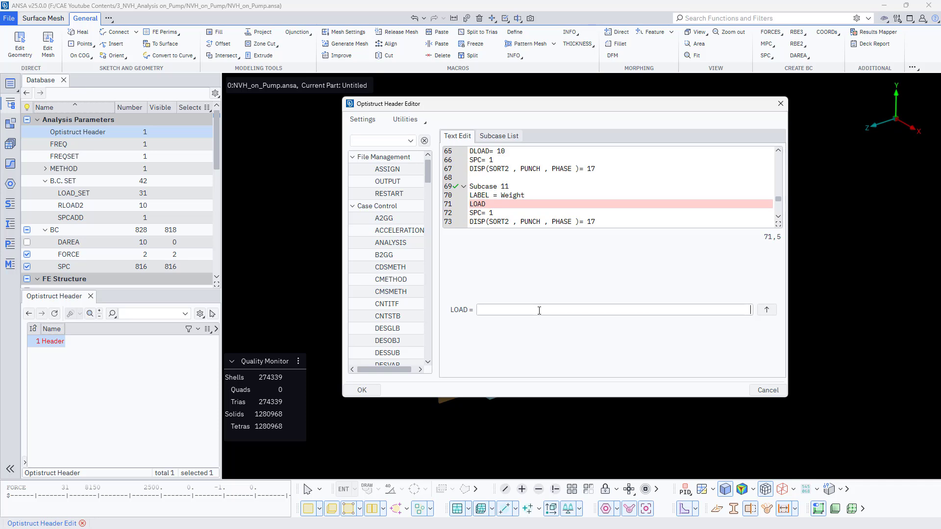
left_click(498, 206)
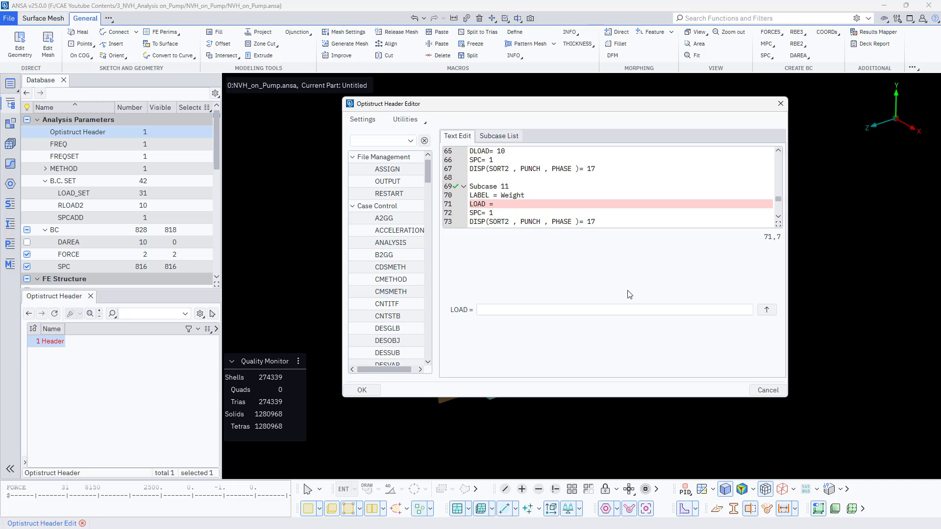
double_click(675, 310)
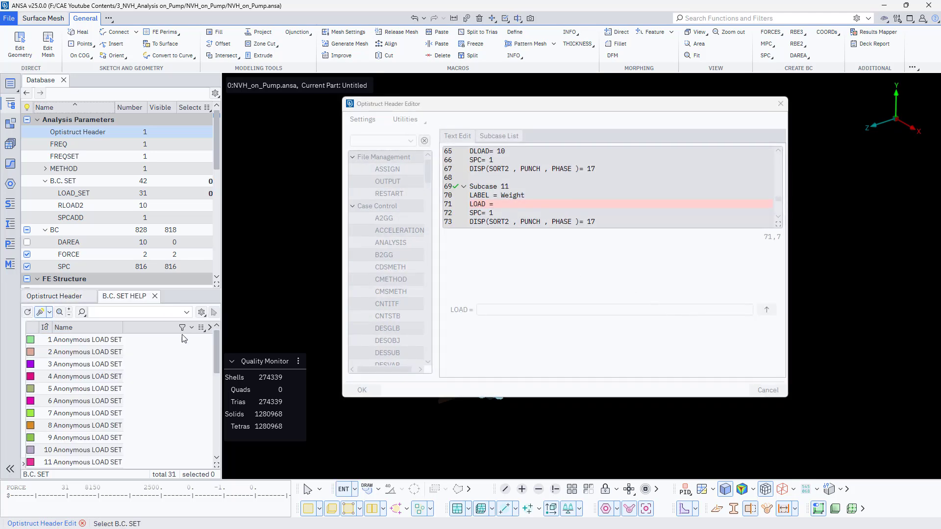
scroll(95, 429, "down", 8)
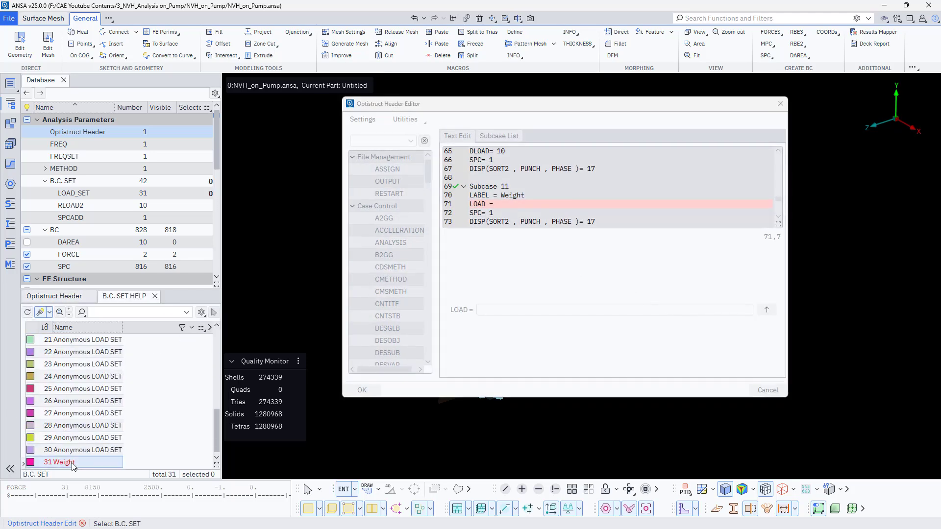
double_click(72, 464)
left_click(768, 309)
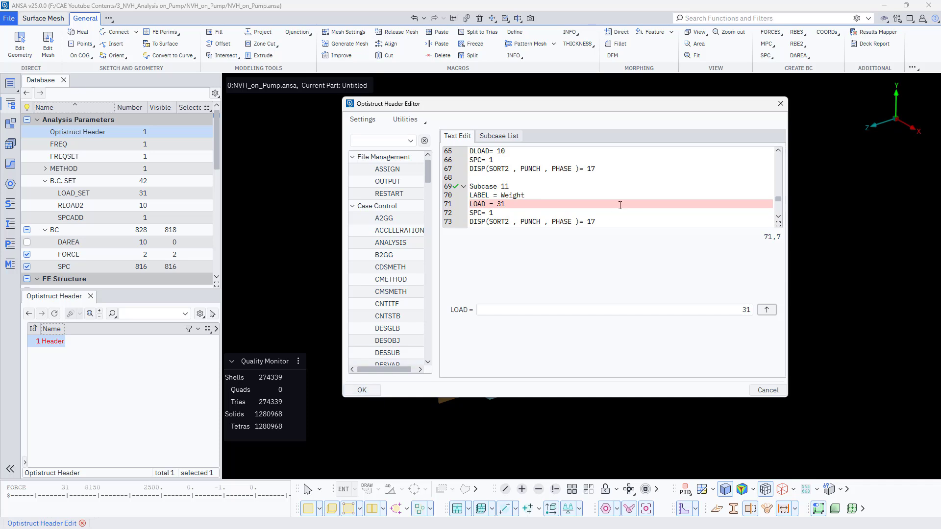
Delete the DISP(SORT2, PUNCH, PHASE) output line from Subcase 11, leaving SPC= 1 as its last line.
left_click(620, 223)
key("BackSpace")
key("BackSpace")
key("BackSpace")
key("BackSpace")
key("BackSpace")
key("BackSpace")
key("BackSpace")
key("BackSpace")
key("BackSpace")
key("BackSpace")
key("BackSpace")
key("BackSpace")
key("BackSpace")
key("BackSpace")
key("BackSpace")
key("BackSpace")
key("BackSpace")
key("BackSpace")
key("BackSpace")
key("BackSpace")
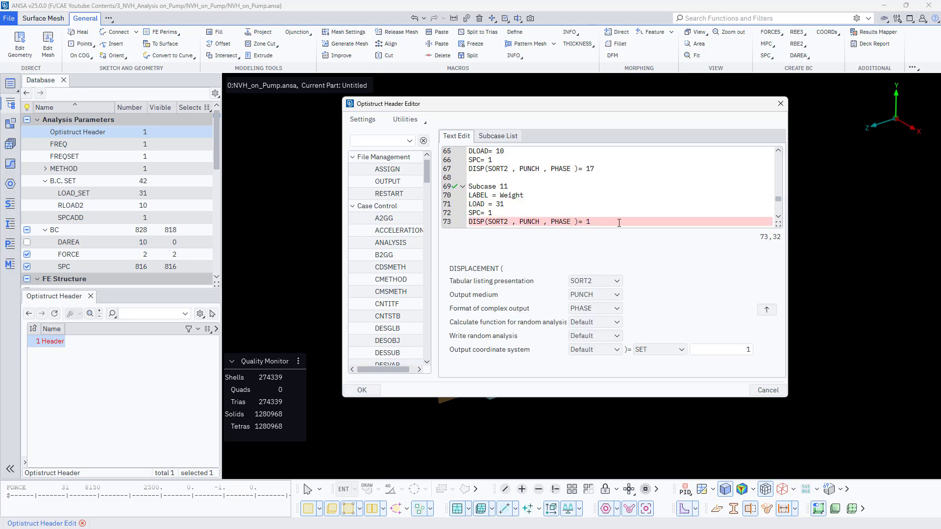
key("BackSpace")
key("BackSpace")
key("BackSpace")
key("BackSpace")
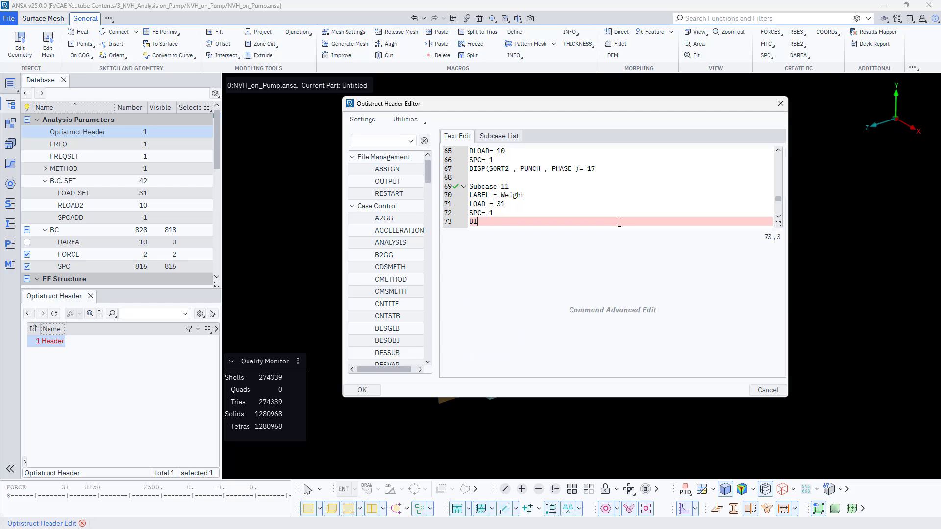
key("BackSpace")
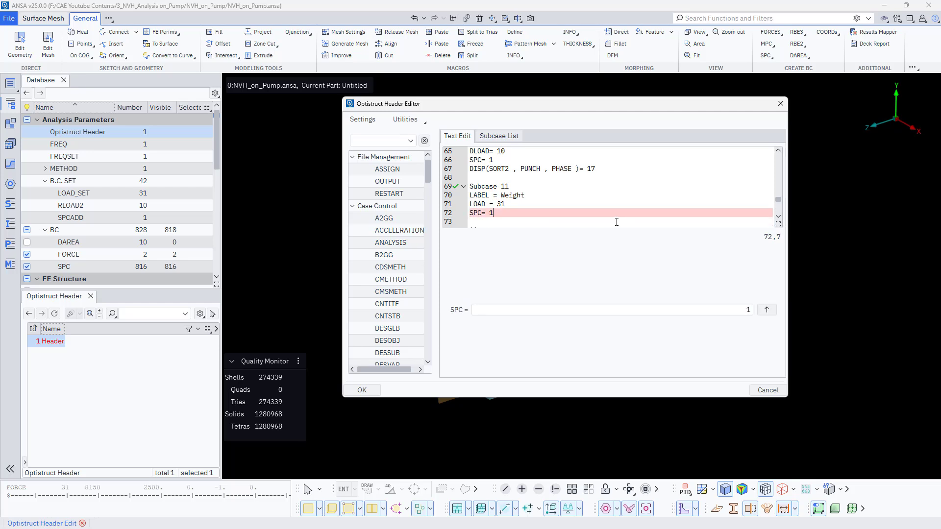
Review the header text from the output requests through the subcases to the bulk data parameters.
left_click_drag(778, 200, 779, 157)
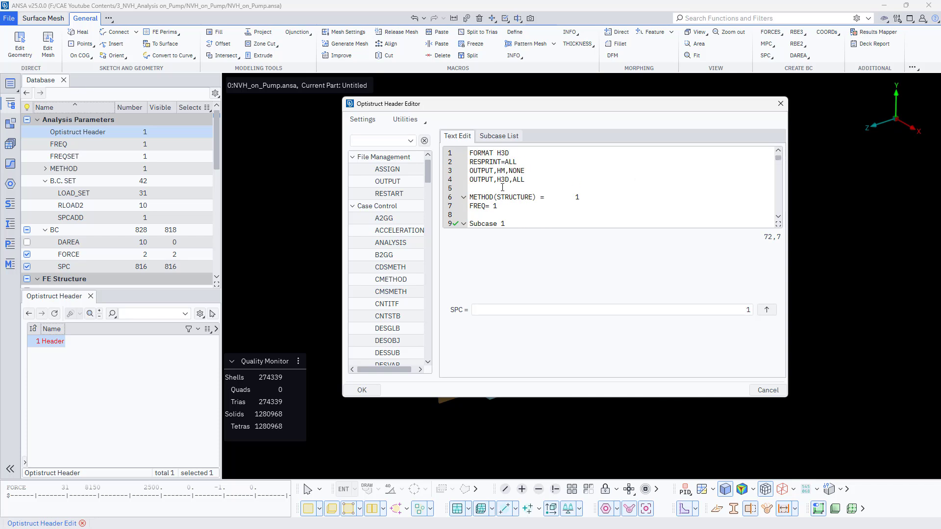
scroll(509, 193, "down", 1)
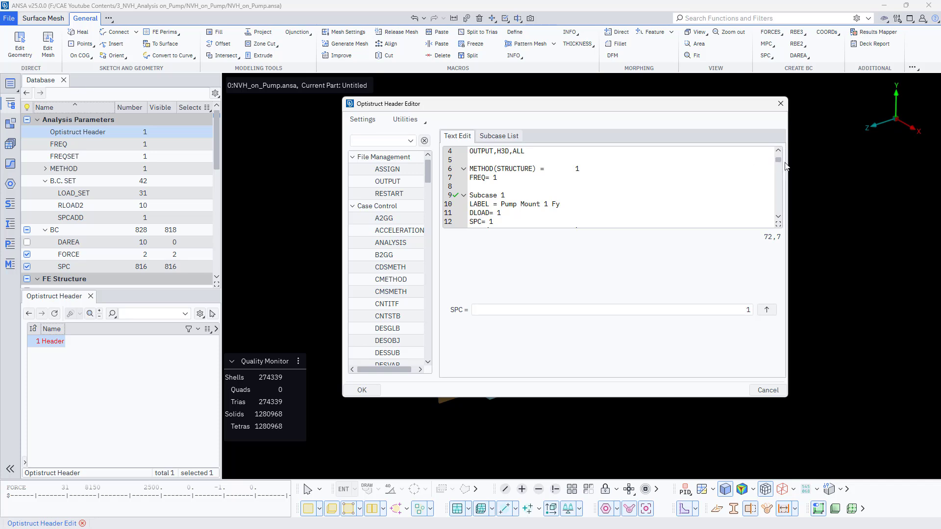
left_click_drag(781, 161, 780, 219)
scroll(510, 194, "up", 1)
scroll(509, 194, "down", 1)
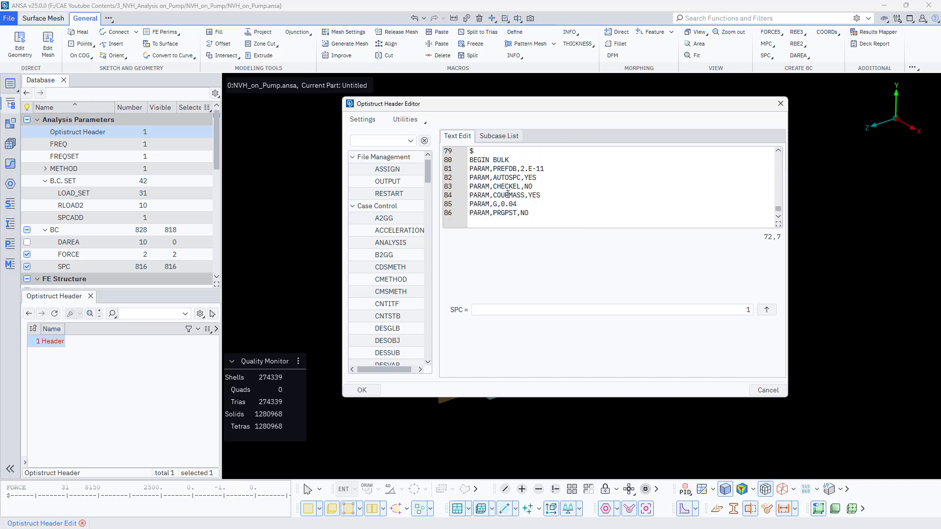
scroll(508, 195, "up", 1)
scroll(508, 194, "down", 1)
scroll(508, 194, "up", 3)
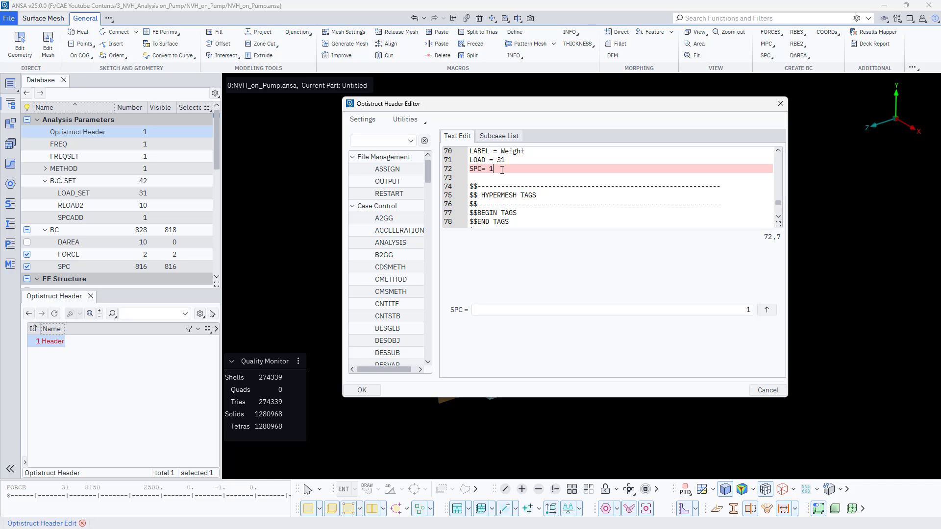
Add a DISPLACEMENT = ALL output line below the SPC line in Subcase 11.
key("Return")
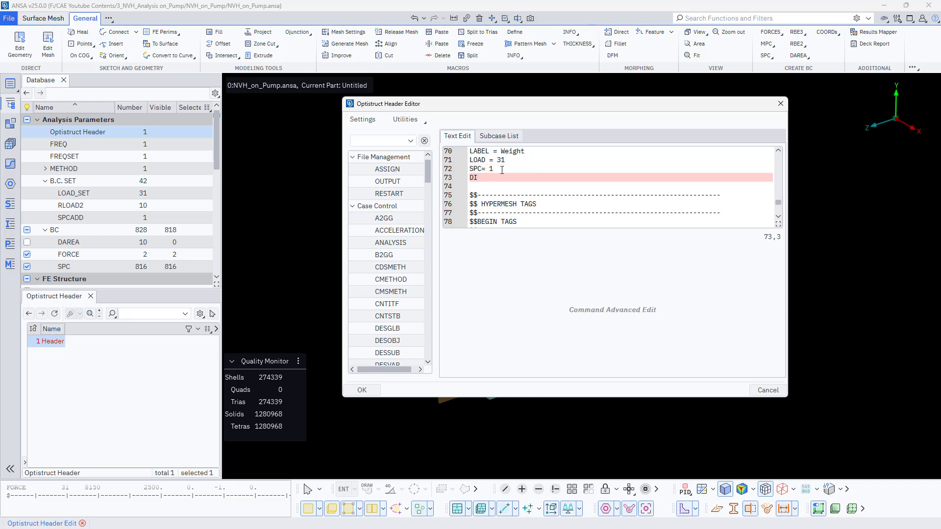
type("DISPLACE")
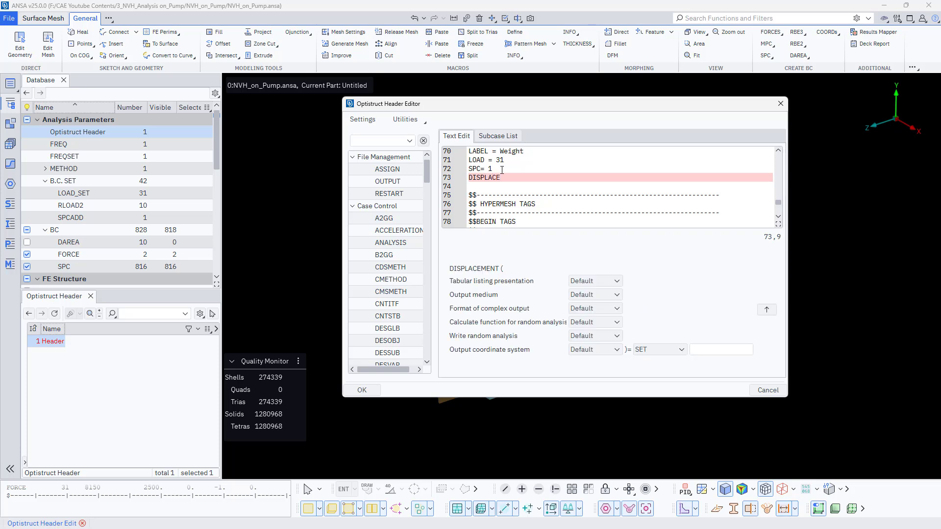
type("MENT =")
left_click(679, 349)
left_click(654, 377)
left_click(766, 310)
key("Return")
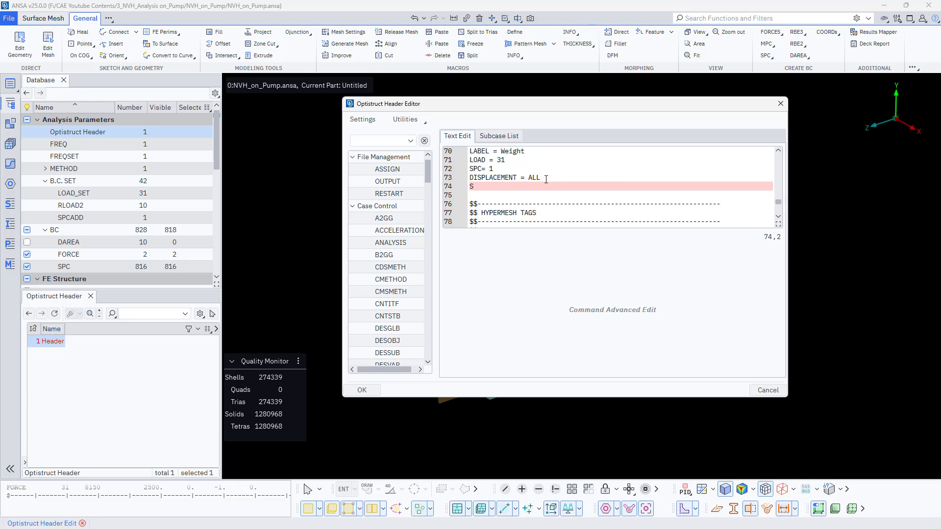
Add a STRESS = ALL output line to Subcase 11 and save the Optistruct header.
type("STRESS =")
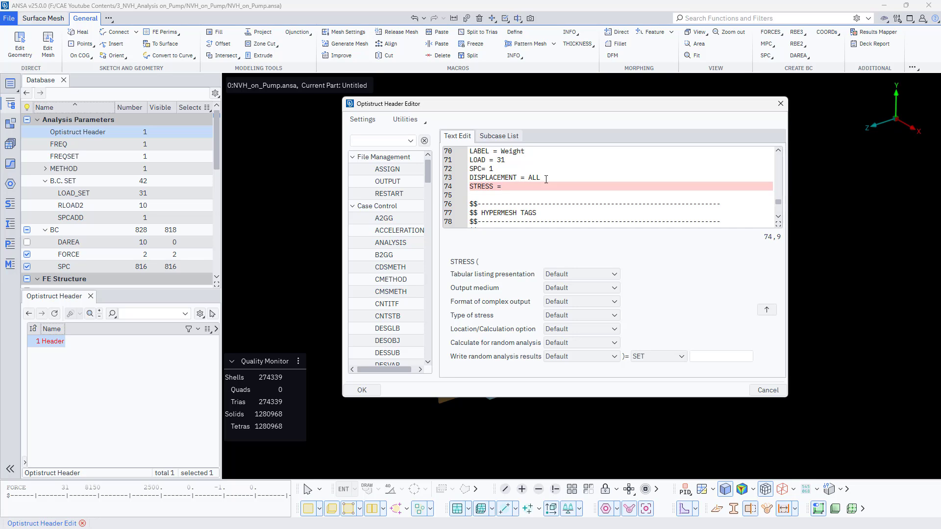
left_click(654, 357)
left_click(653, 378)
left_click(767, 310)
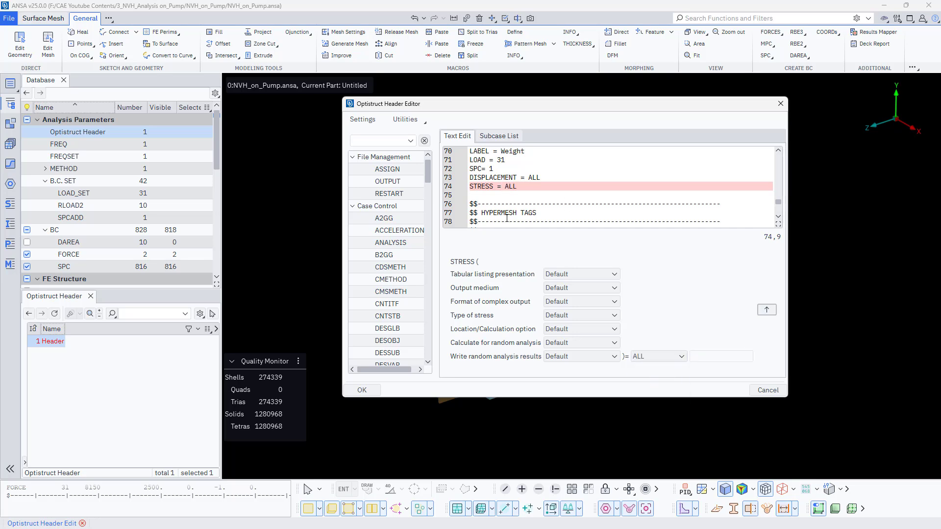
left_click(362, 391)
Open the existing FREQ1 frequency list and set its frequency increment DF to 5.
left_click(81, 147)
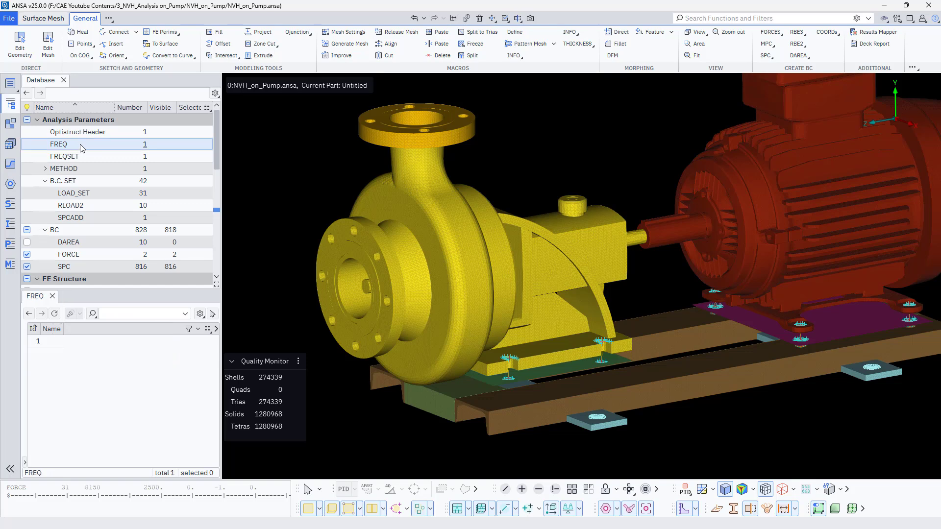
double_click(57, 342)
left_click(375, 352)
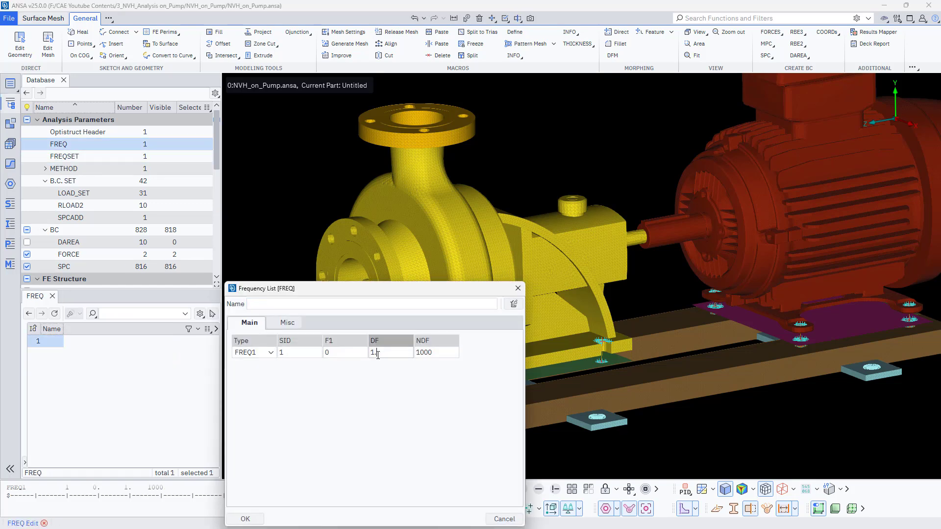
key("BackSpace")
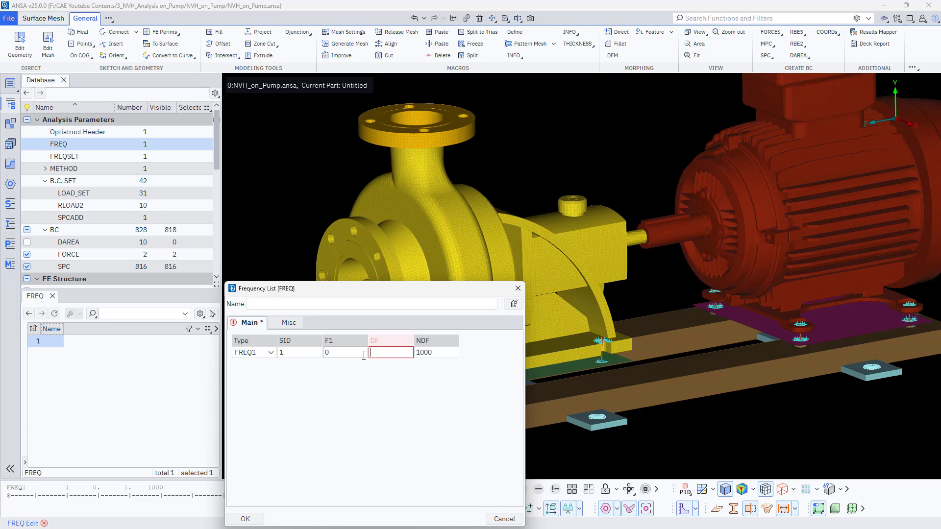
type("5")
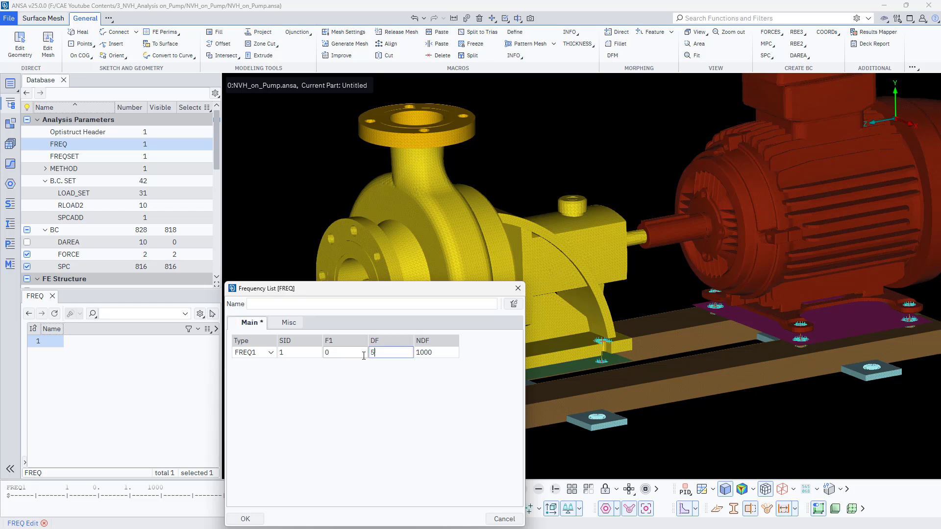
Set the number of increments NDF to 200 in the frequency list and confirm the card.
left_click(437, 352)
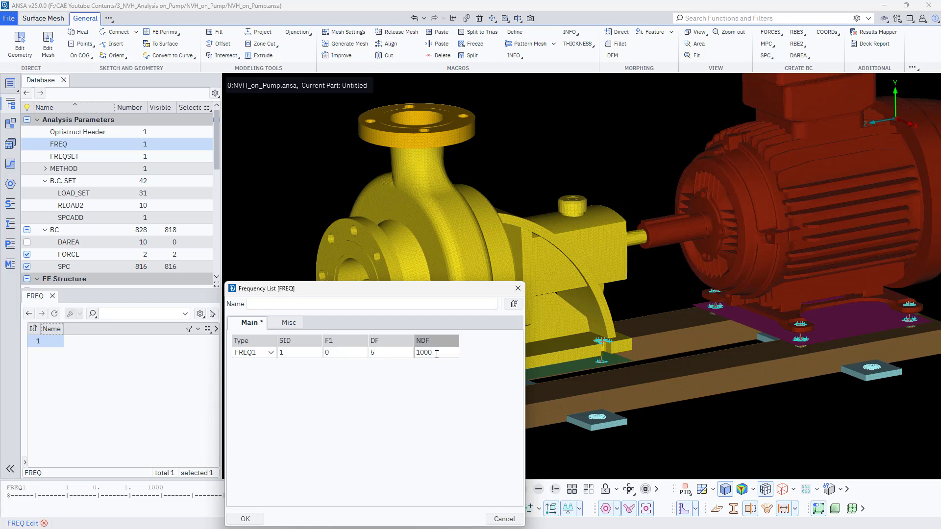
key("BackSpace")
key("BackSpace")
key("BackSpace")
key("BackSpace")
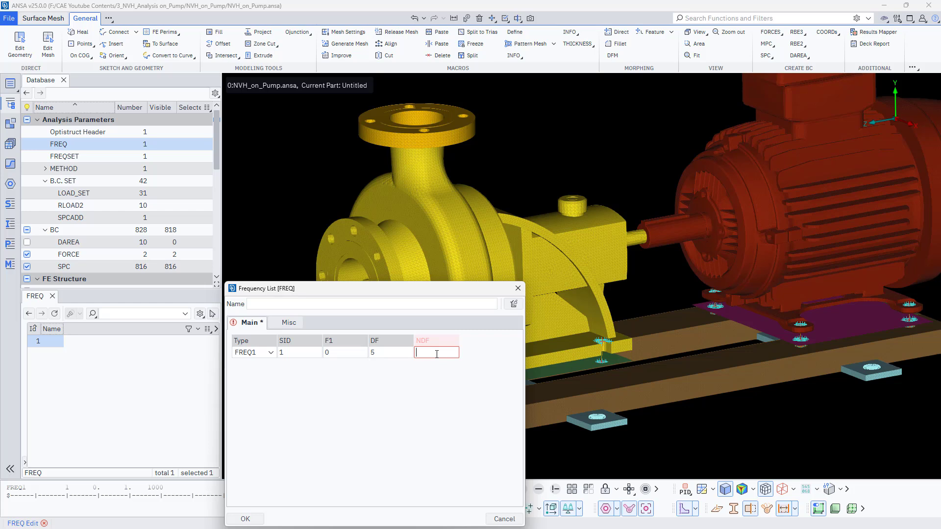
type("200")
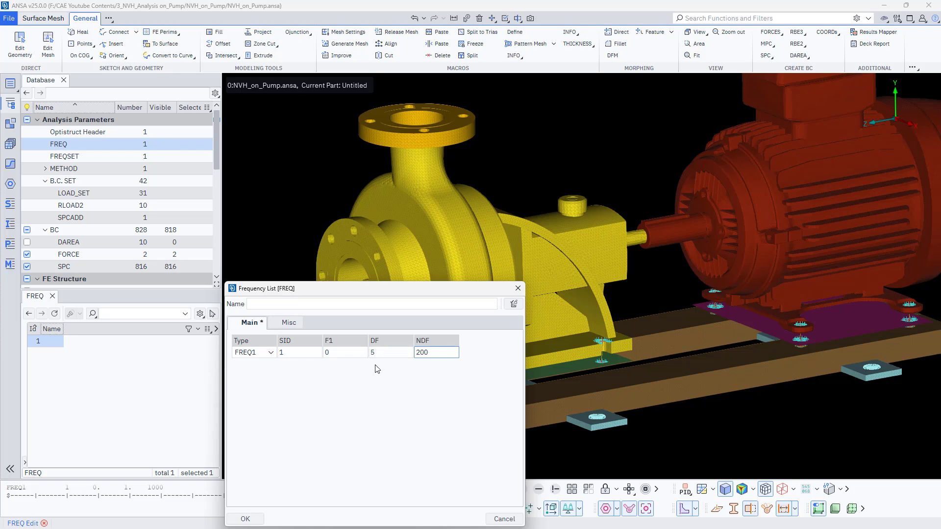
left_click(246, 519)
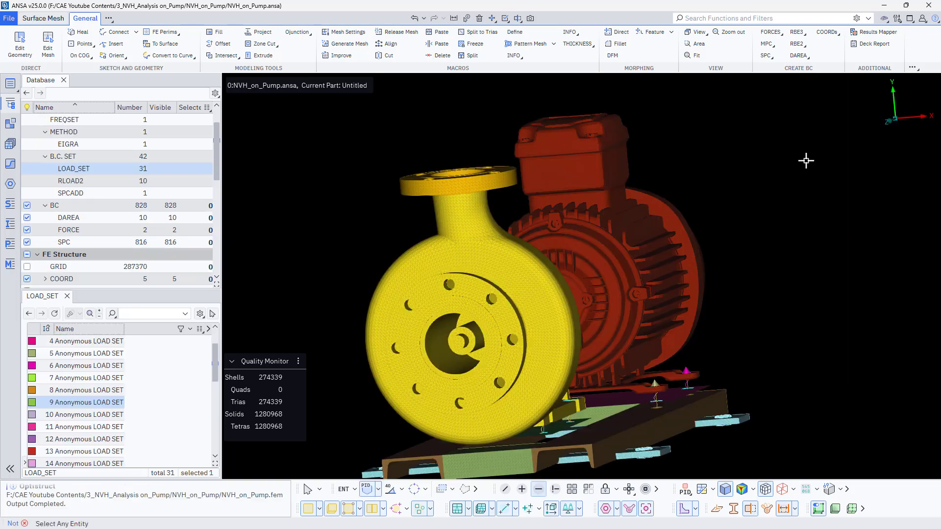
Start a many-node RBE2 and select the slave nodes from the pump's internal bore surface by feature angle.
left_click(800, 158)
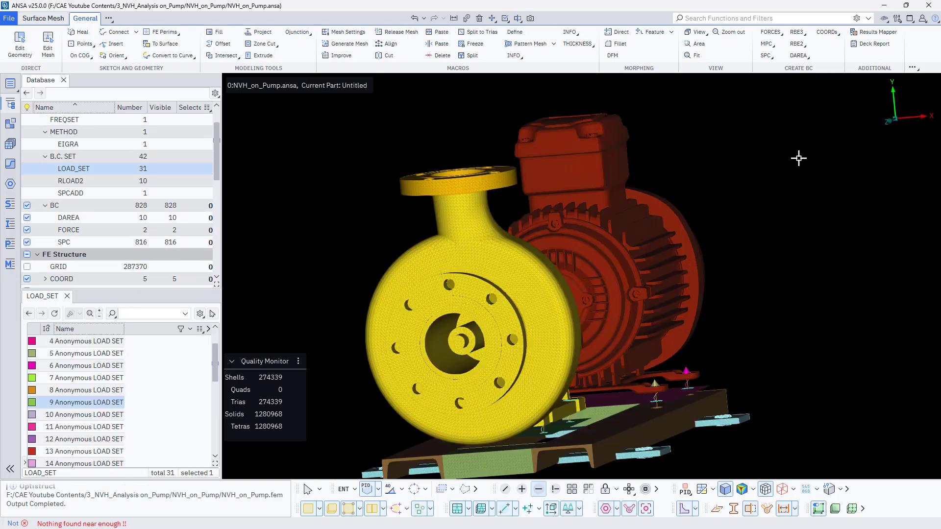
left_click(798, 44)
left_click(812, 58)
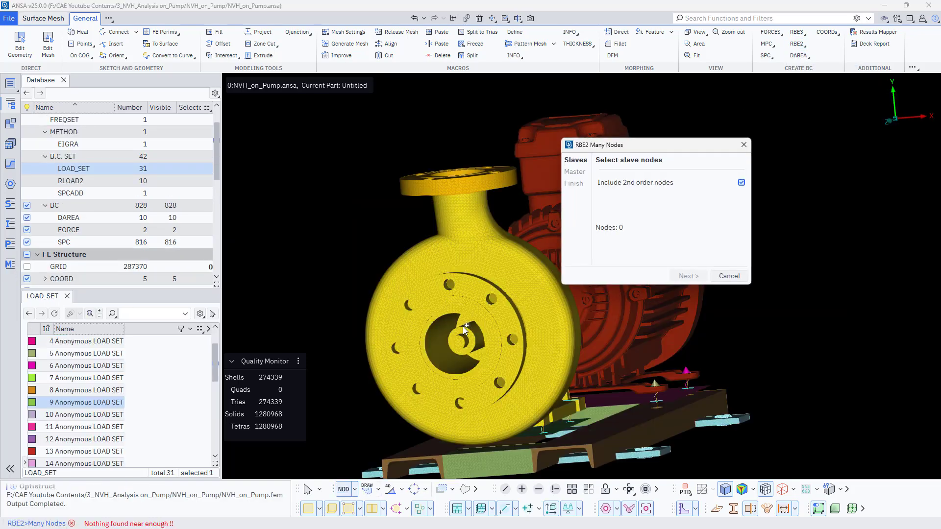
scroll(471, 326, "up", 5)
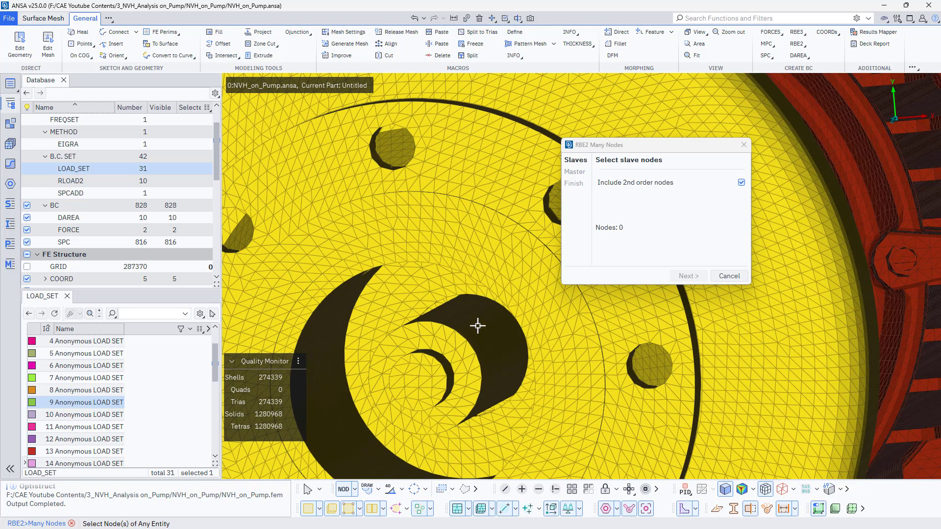
left_click(353, 490)
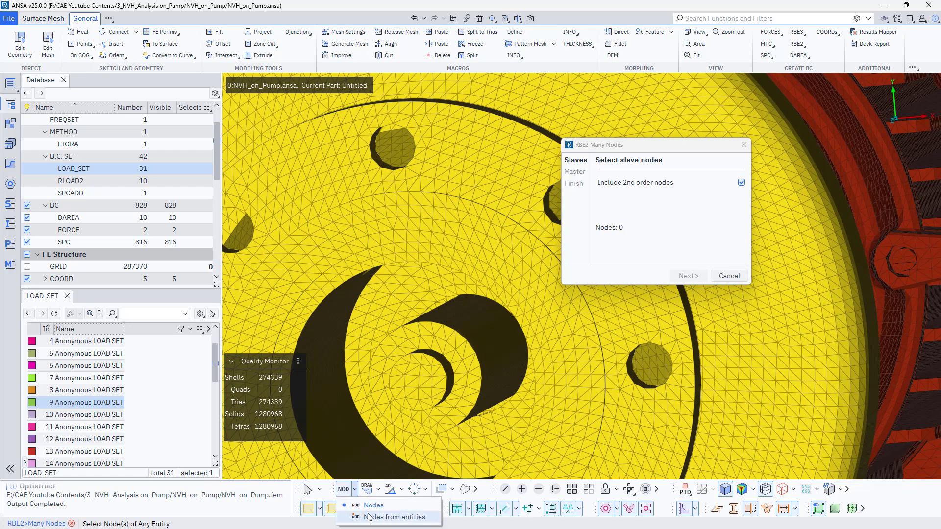
left_click(365, 515)
left_click(391, 491)
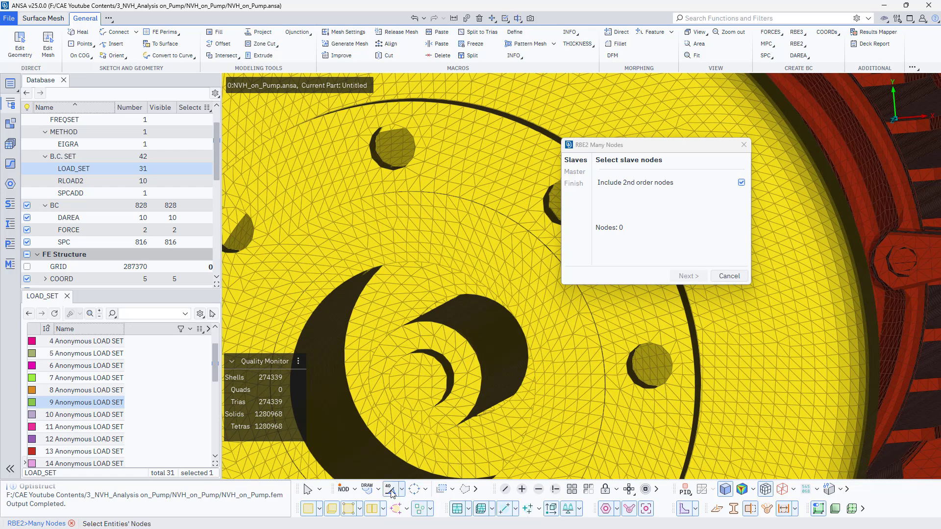
left_click(494, 345)
left_click_drag(494, 346, 370, 348, "ctrl")
scroll(488, 342, "down", 10)
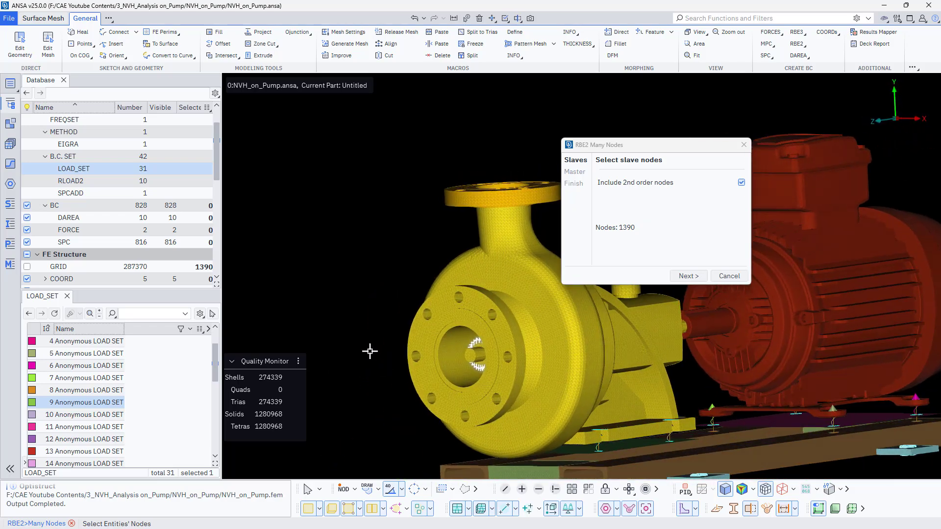
middle_click(361, 353)
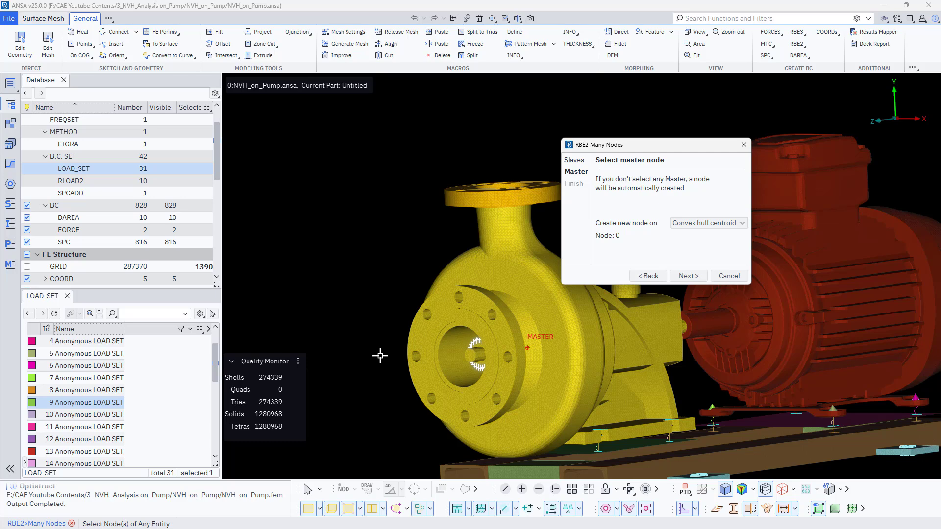
Create the pump RBE2 with an automatic master node at the convex hull centroid and CM 123456, in the Untitled part.
scroll(527, 349, "up", 2)
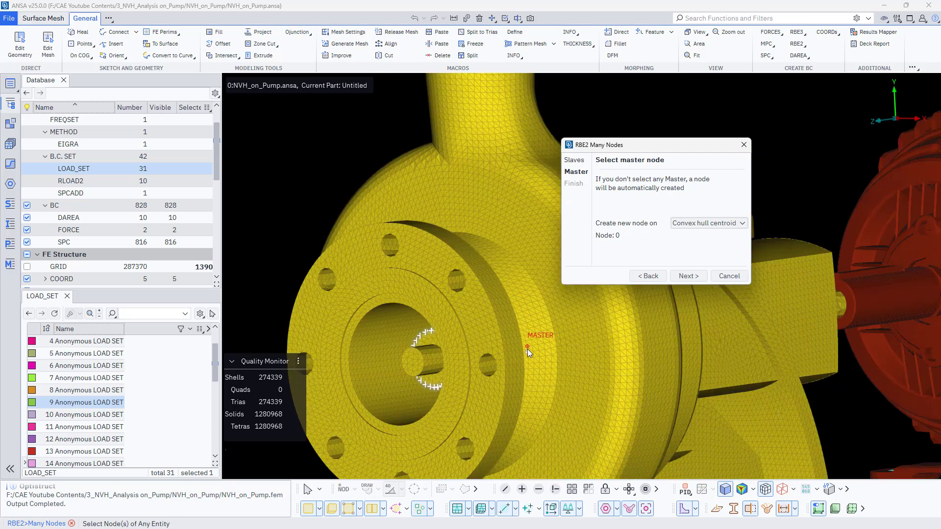
scroll(410, 351, "down", 3)
scroll(401, 350, "up", 2)
scroll(401, 351, "up", 1)
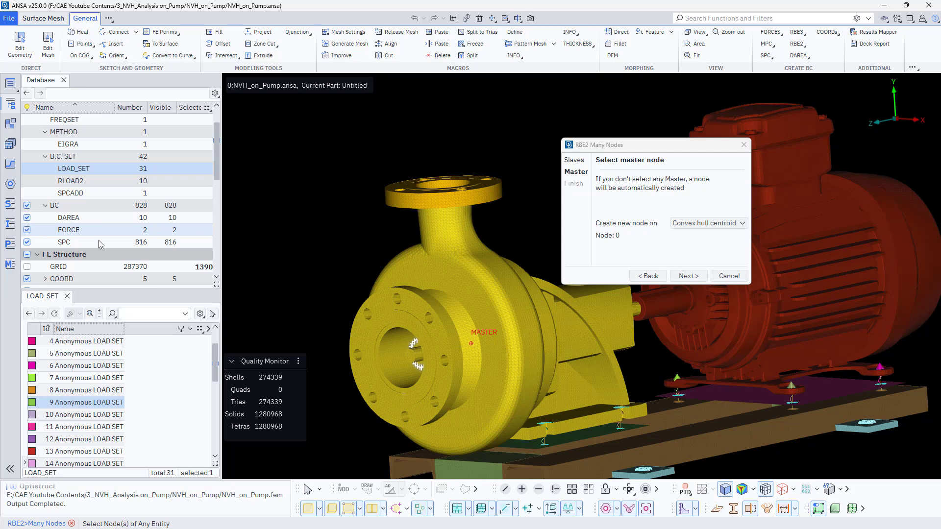
left_click(689, 277)
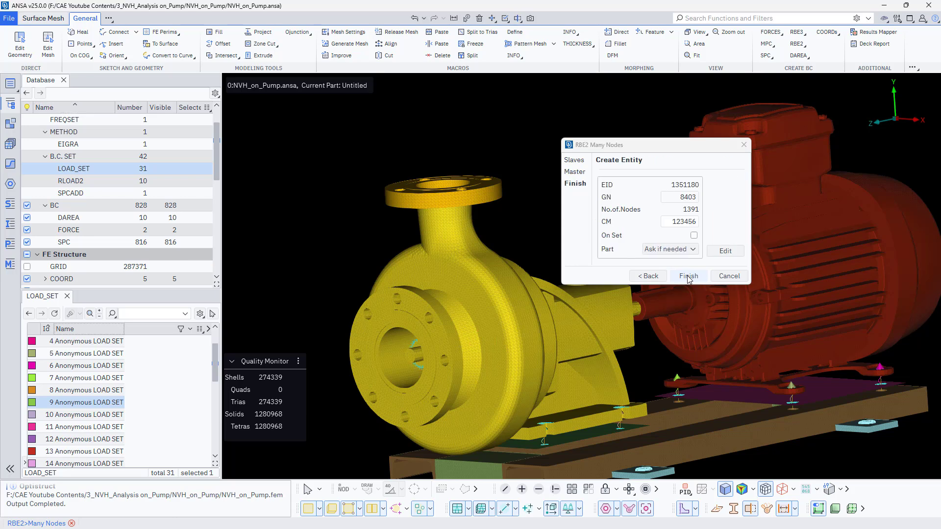
left_click(689, 277)
left_click_drag(645, 146, 342, 124)
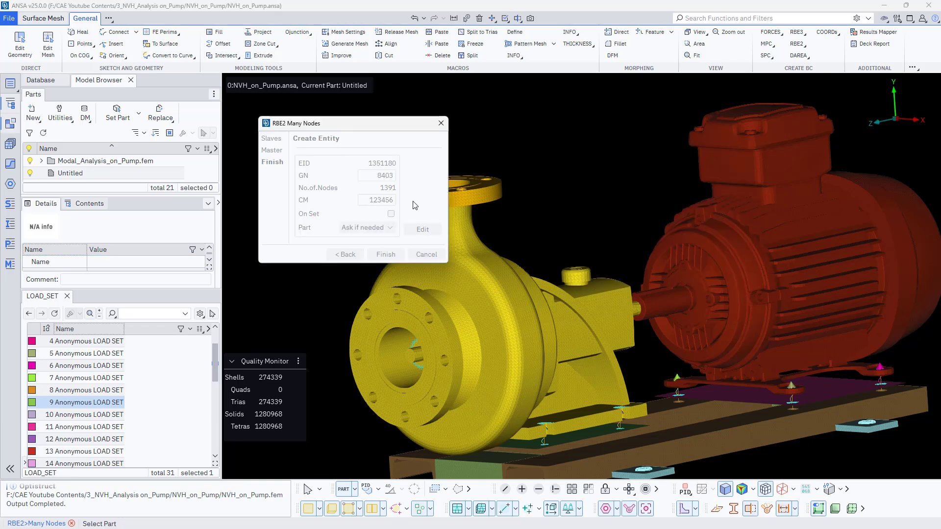
scroll(661, 223, "up", 3)
middle_click_drag(656, 240, 395, 261, "ctrl")
left_click_drag(552, 259, 618, 268, "ctrl")
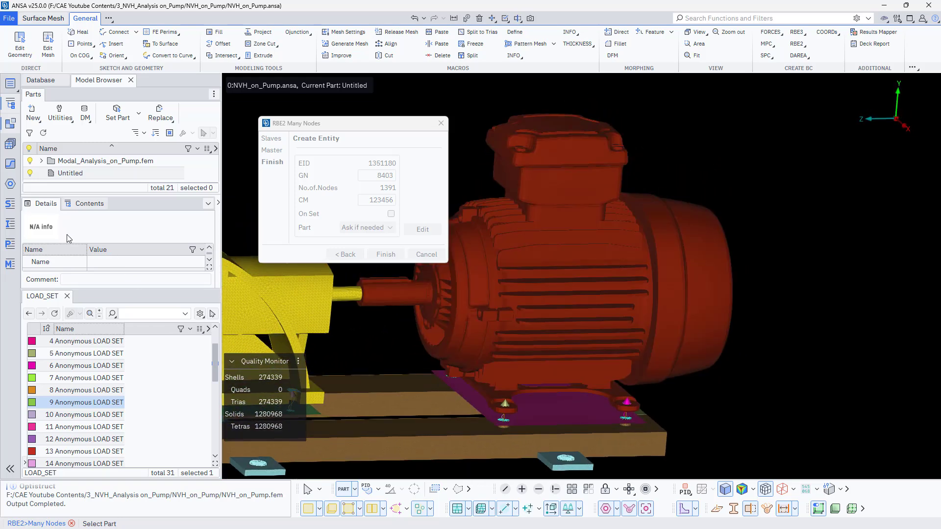
middle_click(509, 346)
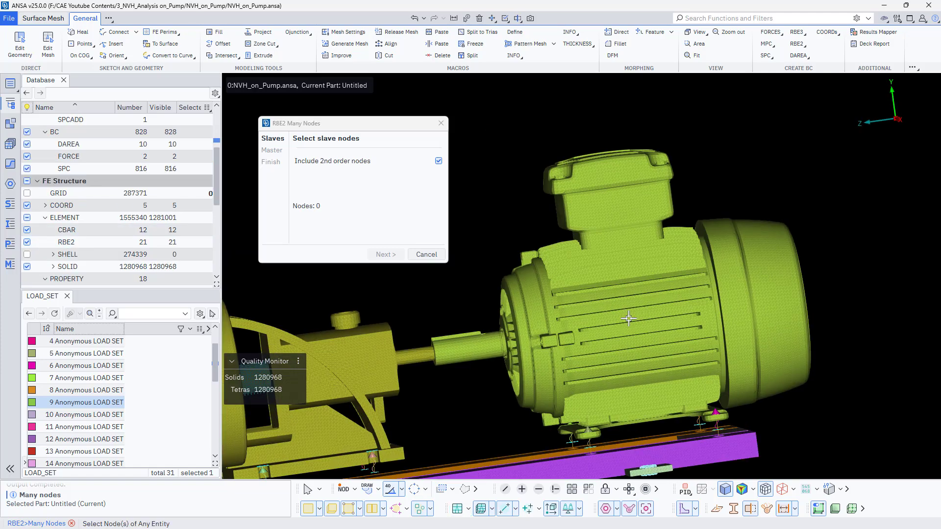
Create a second RBE2 on the motor's underside surface between its feet, with an automatic master node and CM 123456.
mouse_move(627, 319)
left_mouse_down("ctrl")
mouse_move(636, 300)
mouse_move(638, 316)
left_mouse_up("ctrl")
scroll(700, 429, "up", 10)
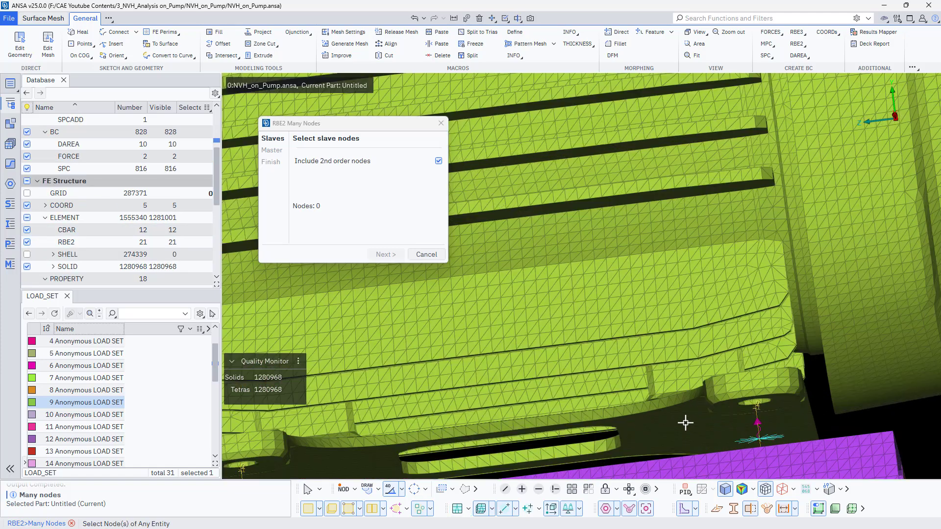
left_click(685, 422)
scroll(683, 420, "down", 10)
left_click_drag(684, 420, 799, 386, "ctrl")
middle_click(799, 387)
middle_click(799, 387)
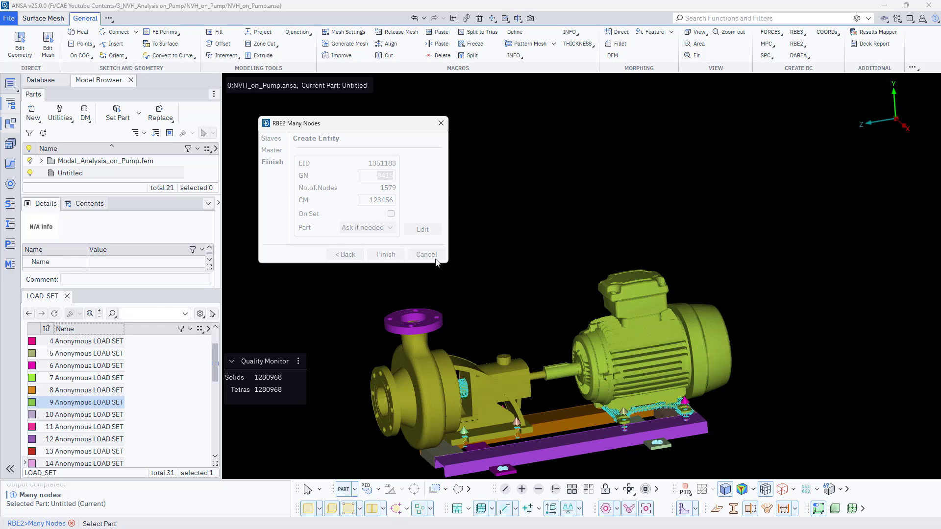
middle_click(548, 242)
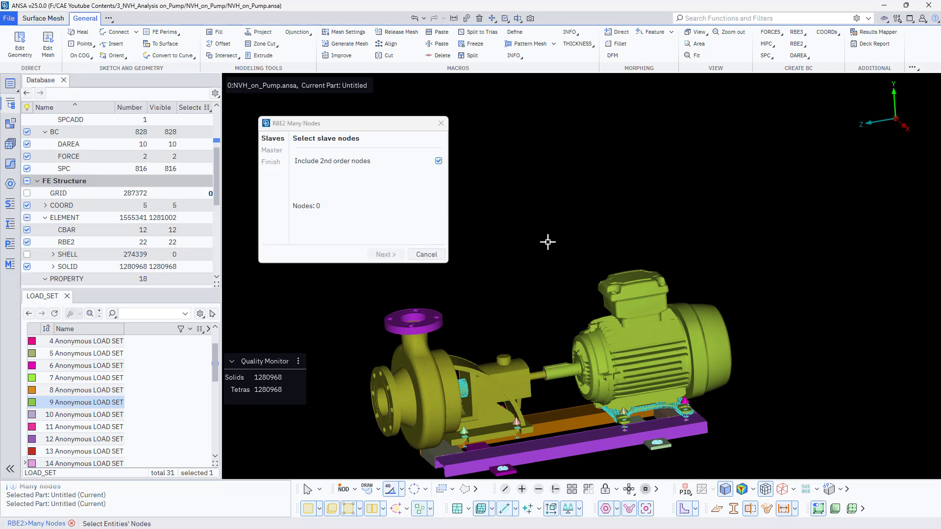
key("Escape")
Hide all solid elements, leaving the RBE2, CBAR and boundary condition entities shown.
left_click_drag(492, 274, 496, 253, "ctrl")
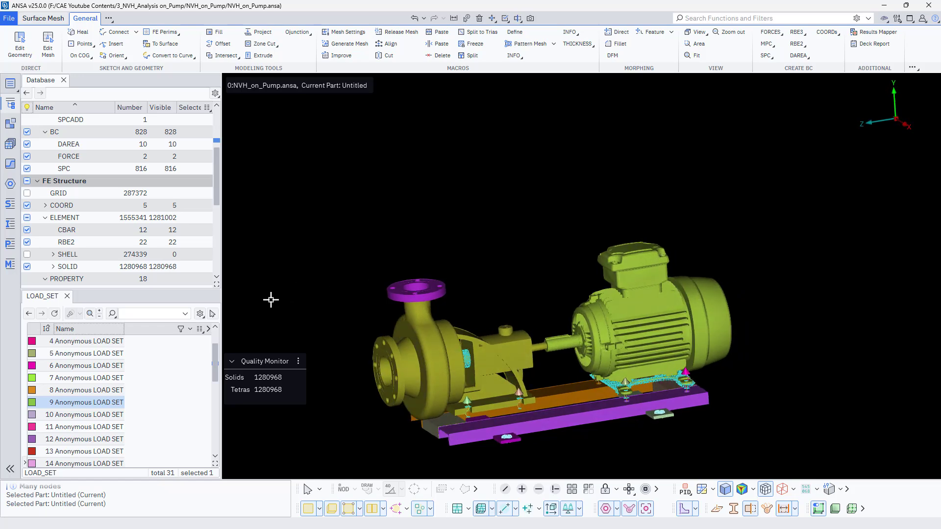
left_click(27, 267)
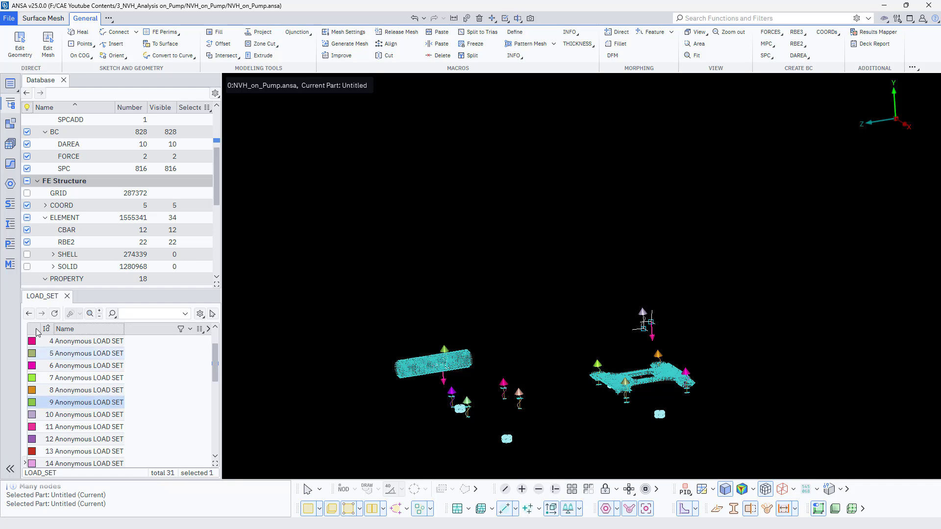
Hide the RBE2s, show the grids and paste the pump's downward force node onto its neighbouring load node in Pairs mode at position 1.
left_click(28, 242)
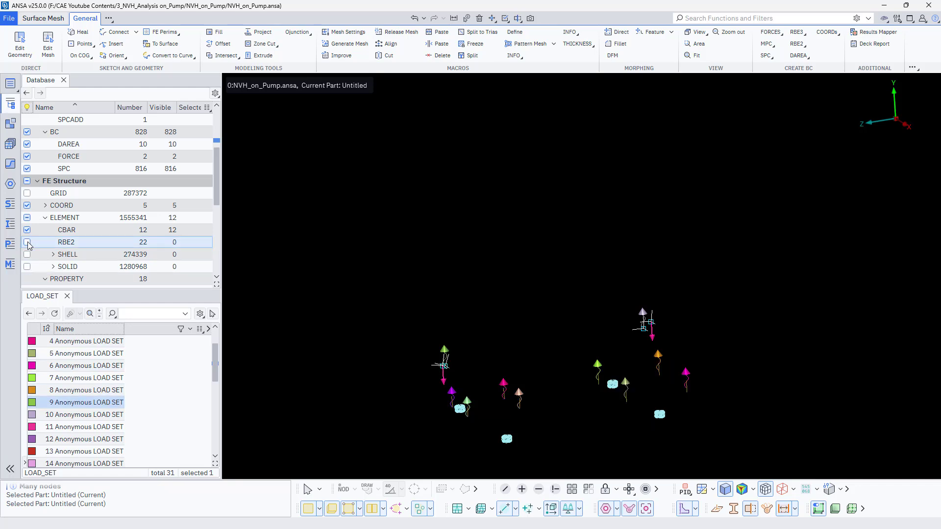
scroll(385, 362, "up", 5)
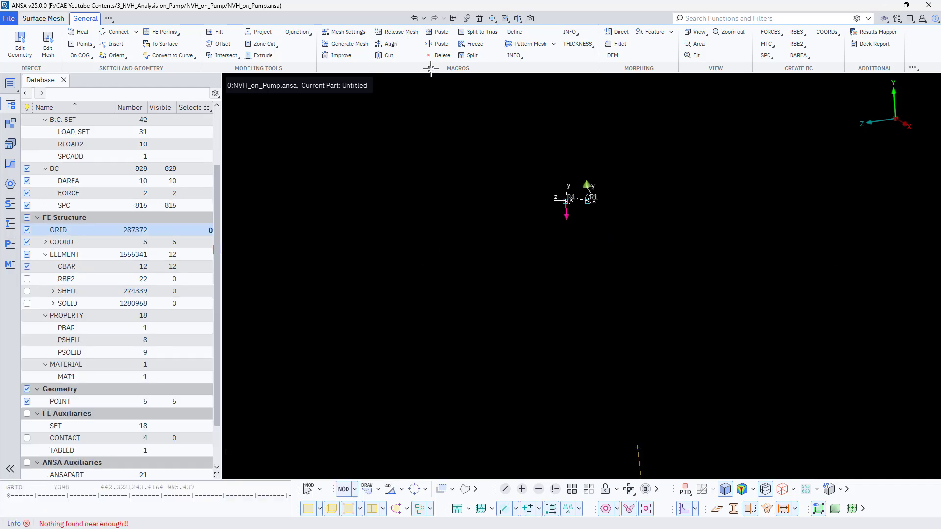
left_click(440, 33)
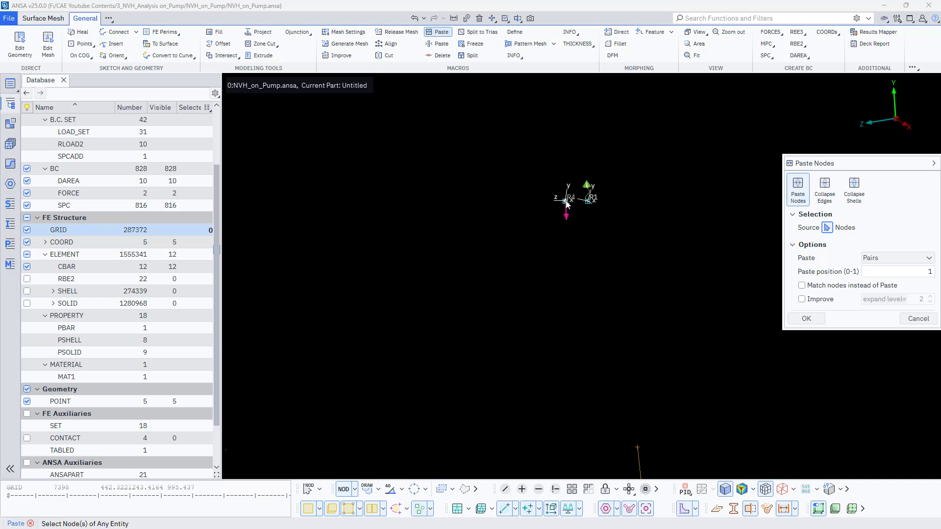
left_click(565, 202)
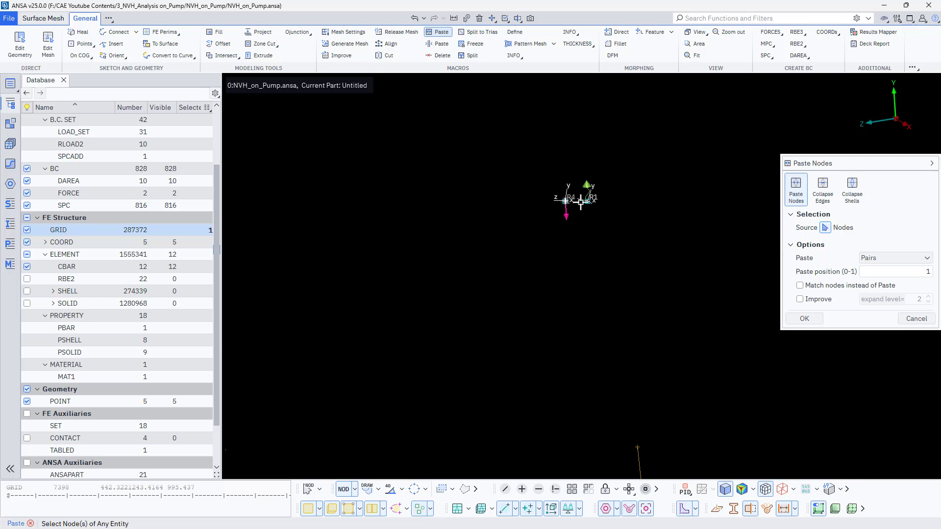
left_click(588, 201)
middle_click(594, 255)
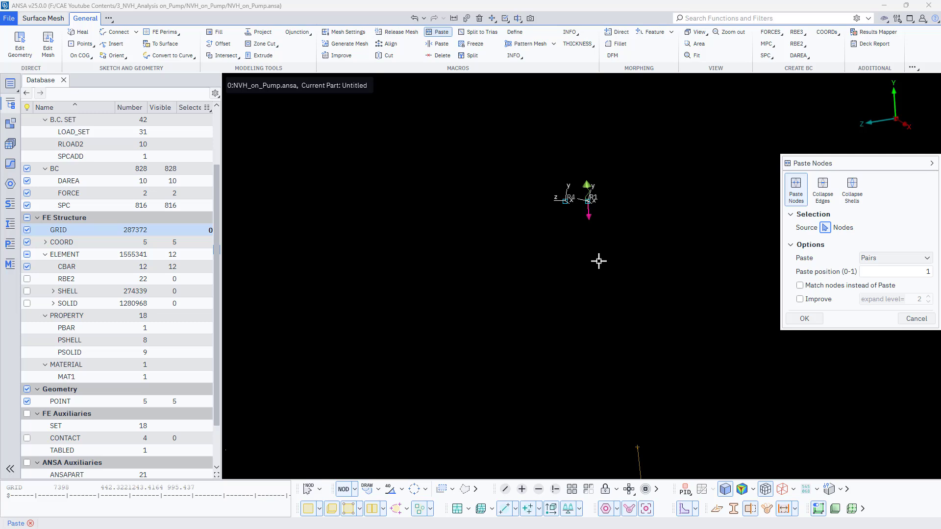
middle_click(509, 267)
Paste the motor's downward force node (R5) onto its neighbouring load node (R2) in Pairs mode at position 1.
scroll(484, 273, "down", 3)
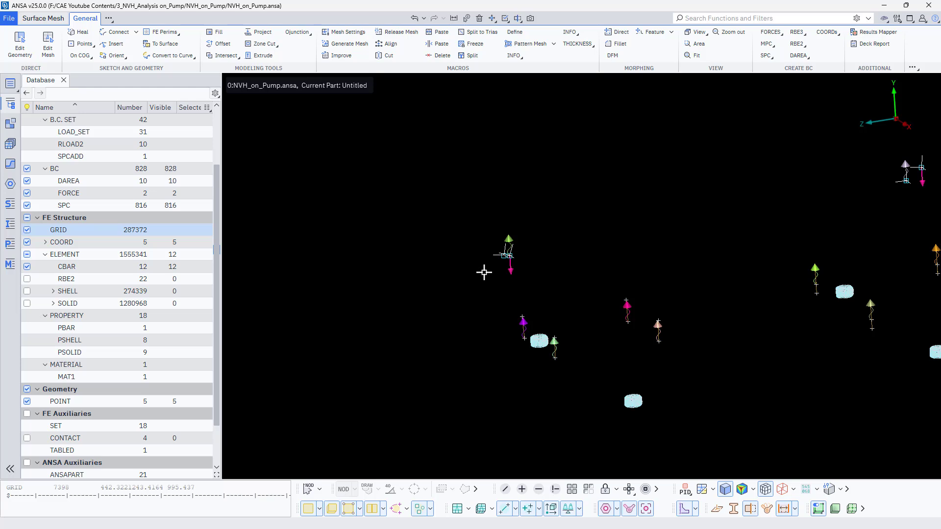
scroll(760, 210, "down", 2)
scroll(679, 224, "up", 5)
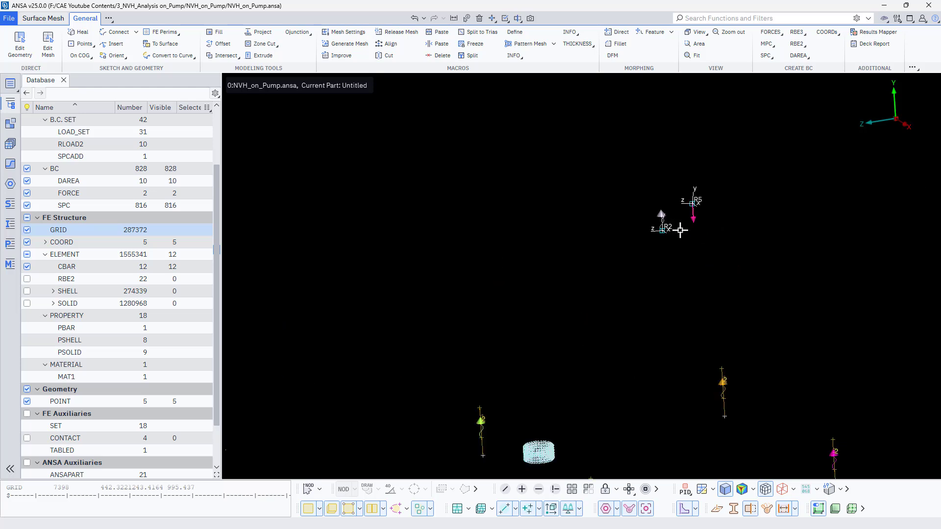
scroll(680, 230, "up", 2)
scroll(680, 230, "down", 4)
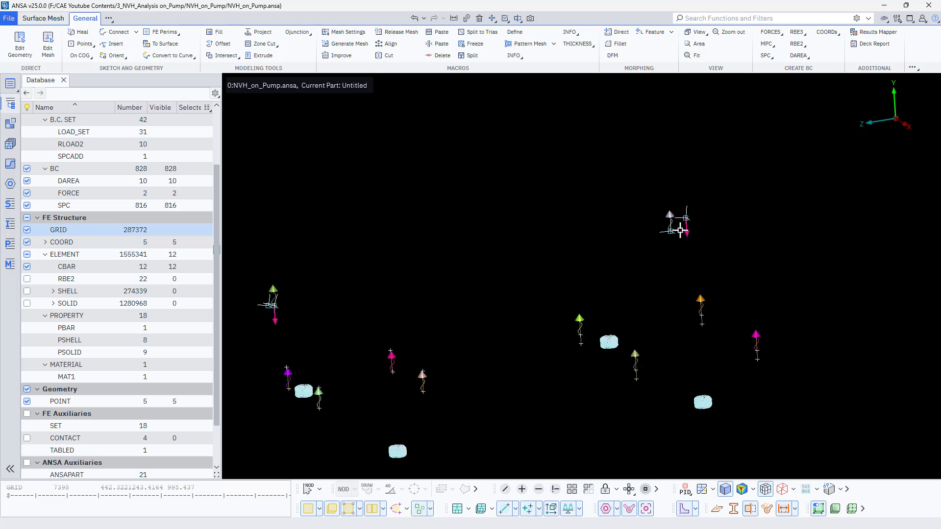
scroll(680, 230, "up", 2)
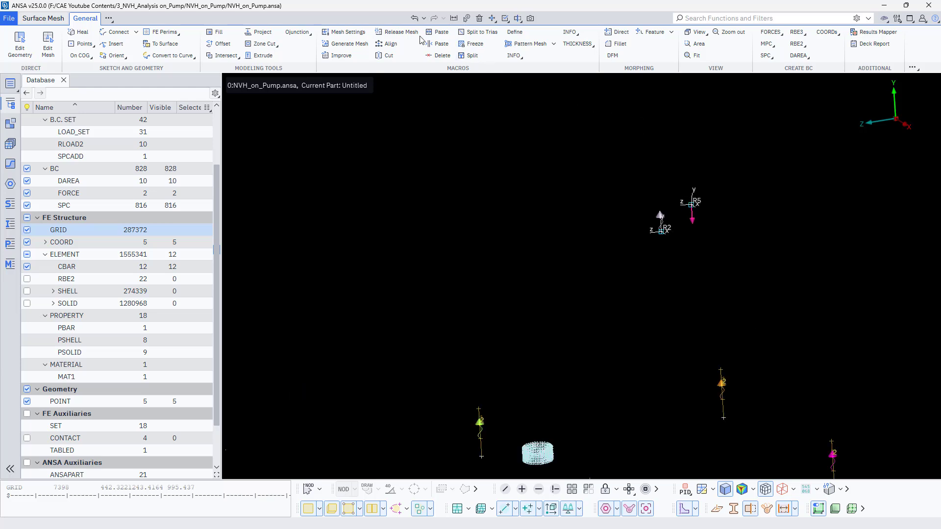
left_click(440, 32)
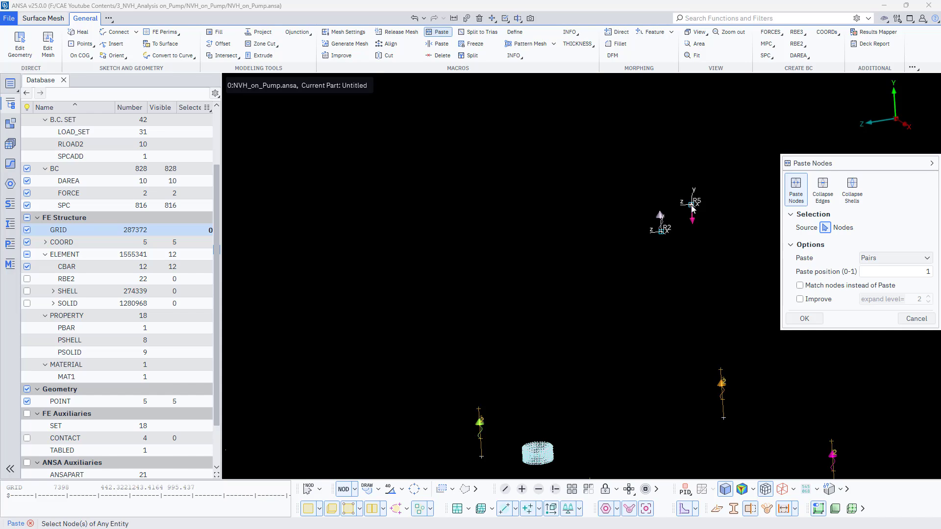
left_click(661, 232)
left_click(662, 237)
middle_click(664, 260)
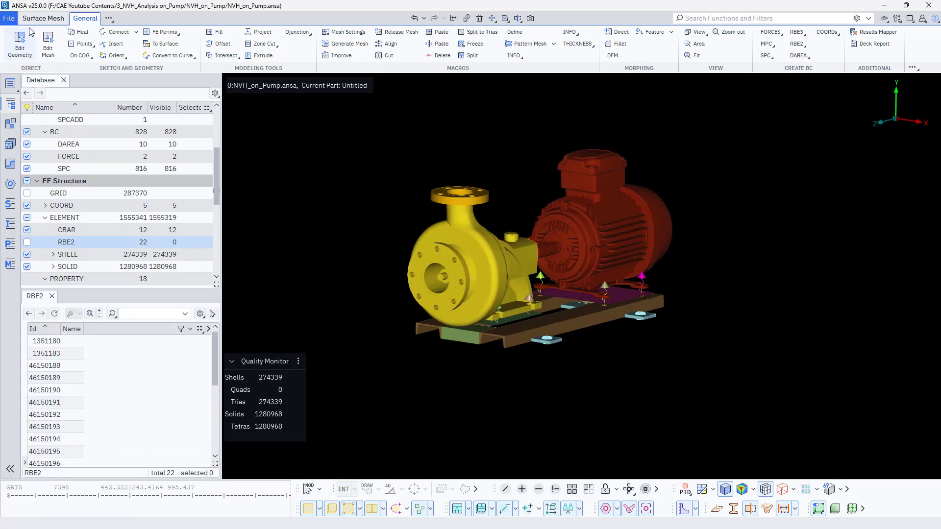
Output the model as an OptiStruct deck, overwriting NVH_on_Pump.fem with the short format and output format 2022.
left_click(8, 19)
mouse_move(28, 127)
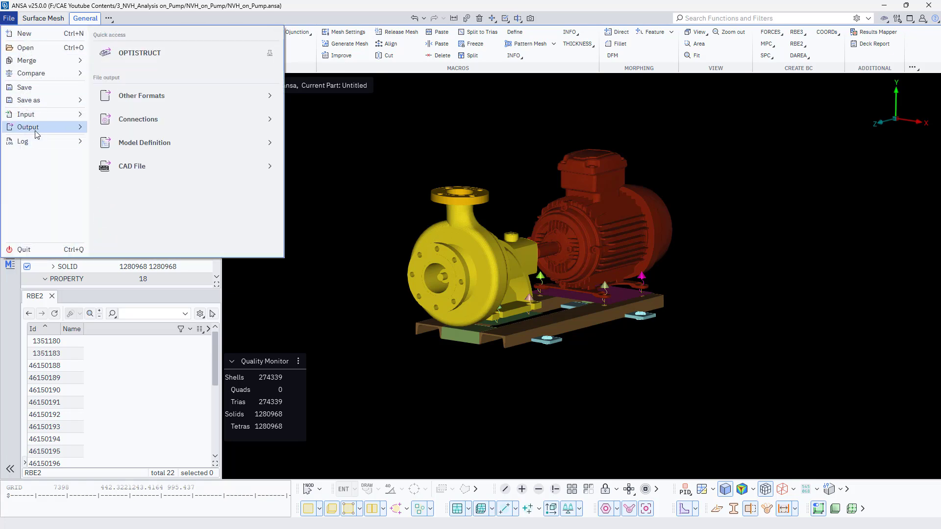
left_click(143, 57)
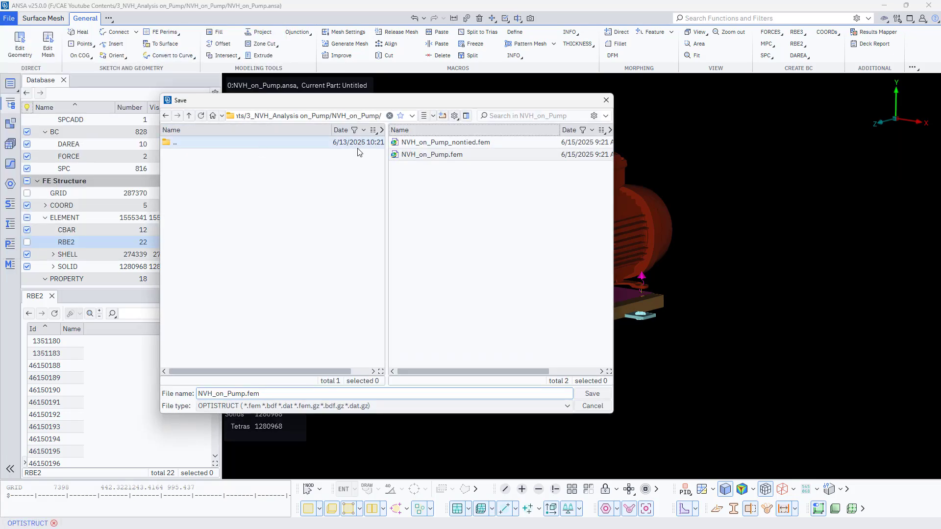
left_click(433, 155)
left_click(591, 394)
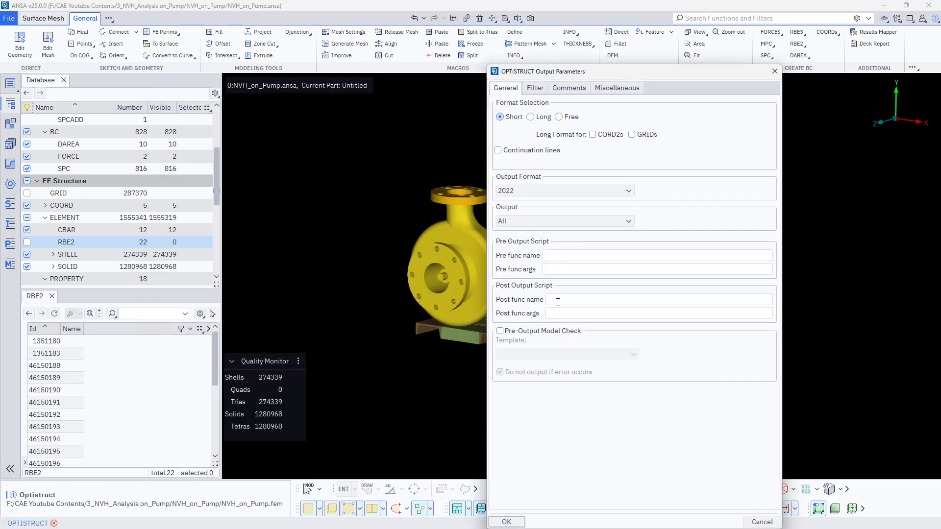
left_click(513, 523)
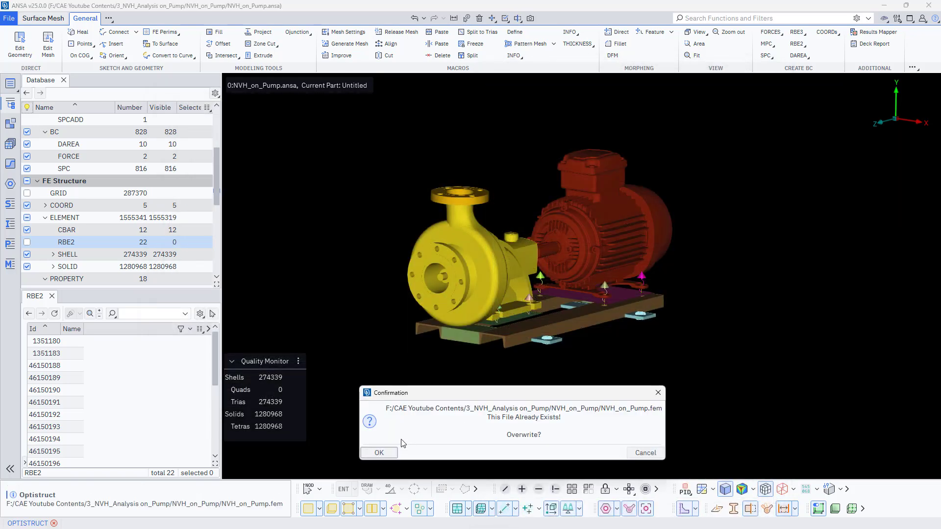
left_click(380, 453)
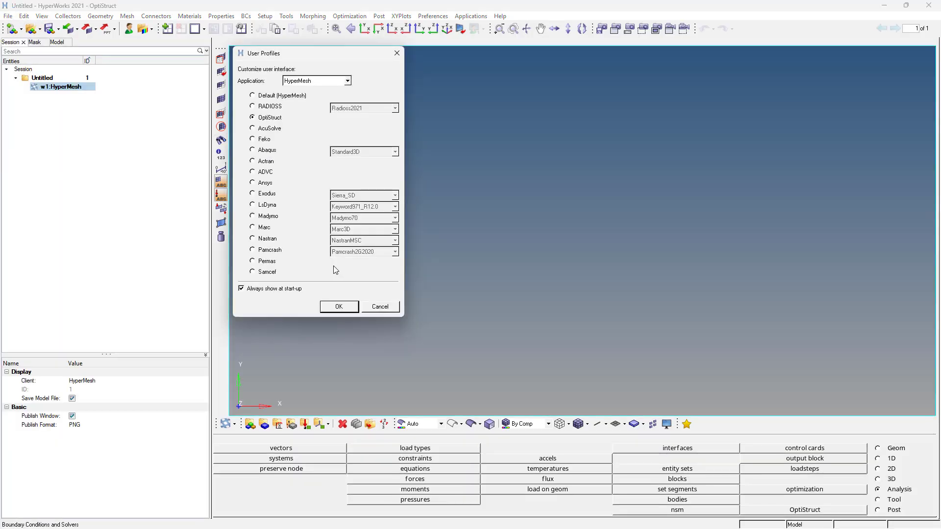
In HyperWorks 2021, accept the OptiStruct user profile and import the solver deck NVH_on_Pump.fem.
left_click(338, 307)
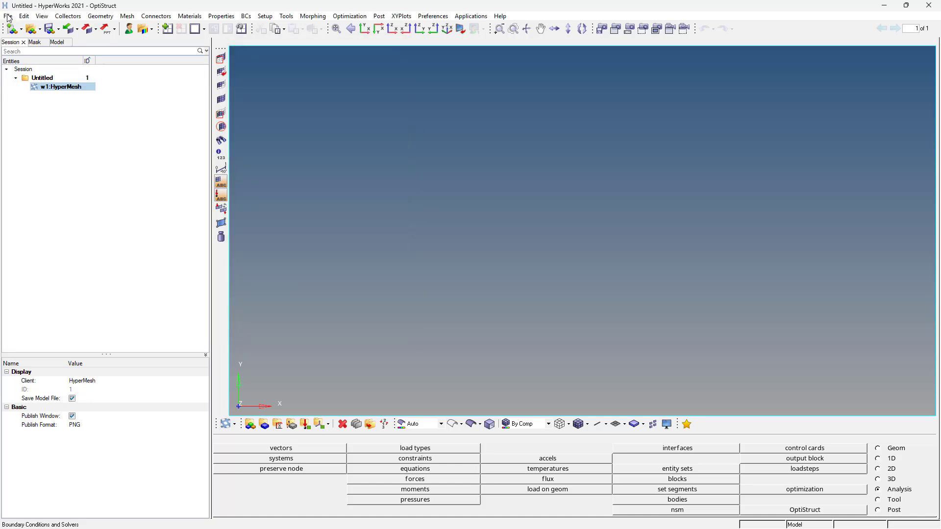
left_click(8, 16)
mouse_move(31, 101)
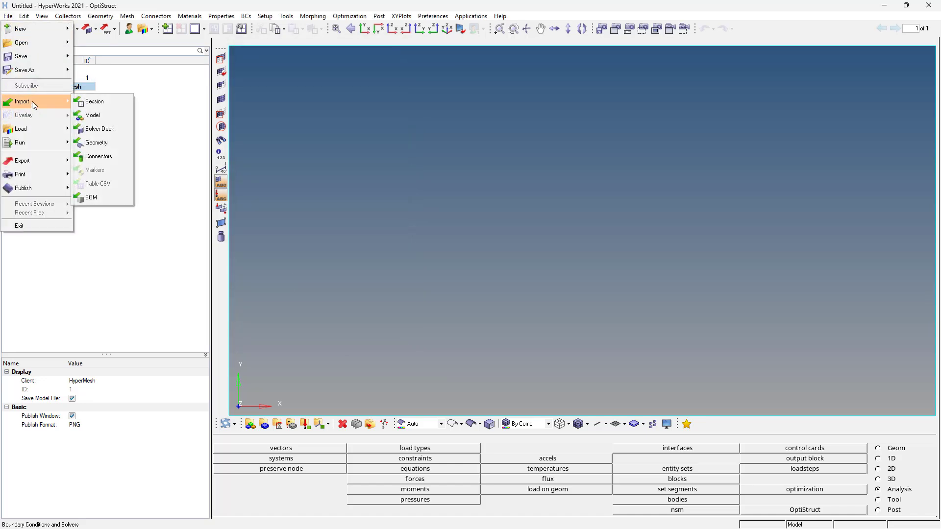
left_click(107, 127)
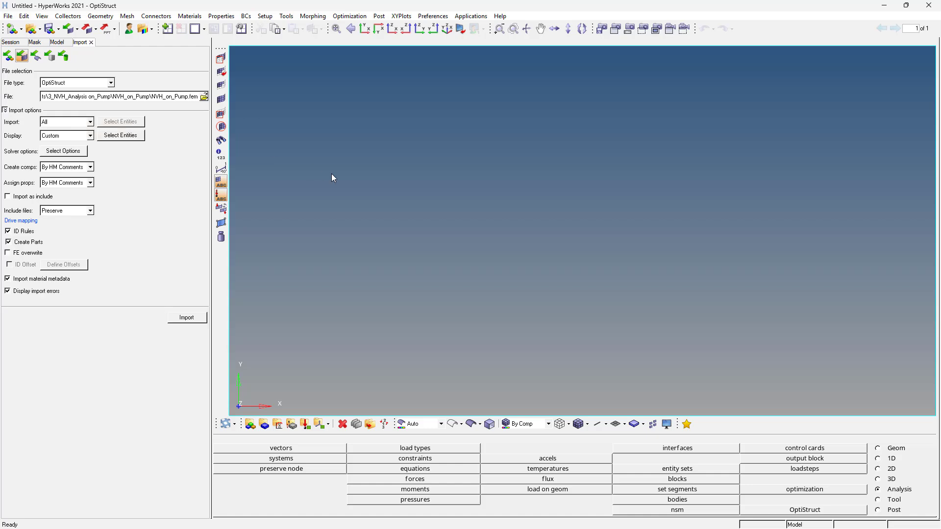
left_click(205, 97)
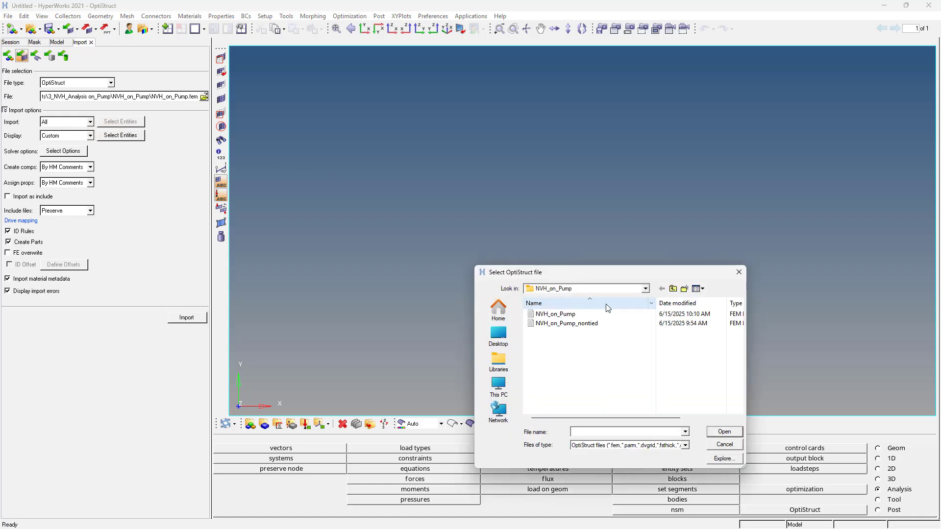
left_click(610, 315)
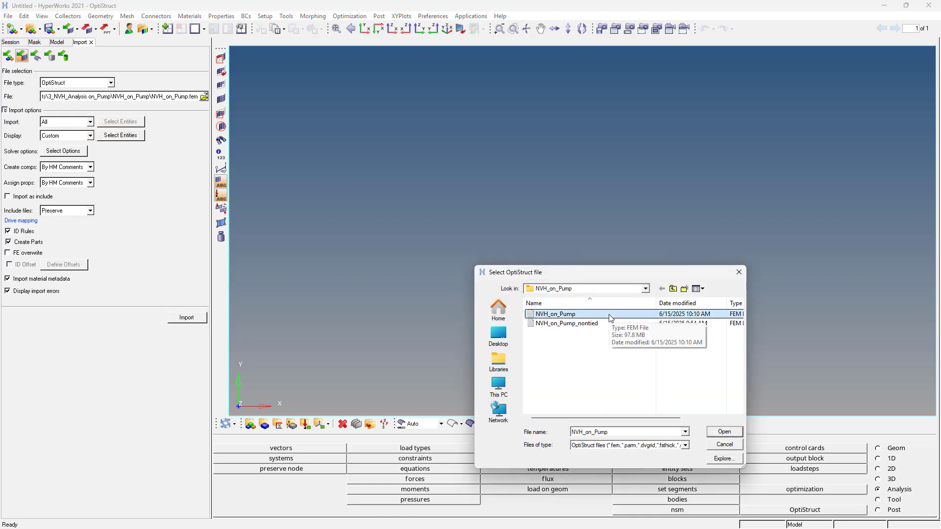
double_click(610, 315)
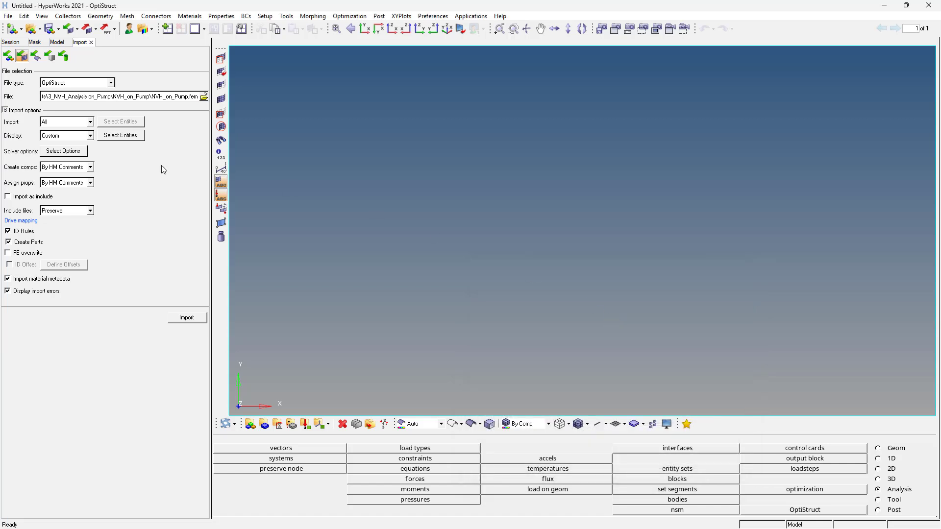
left_click(187, 317)
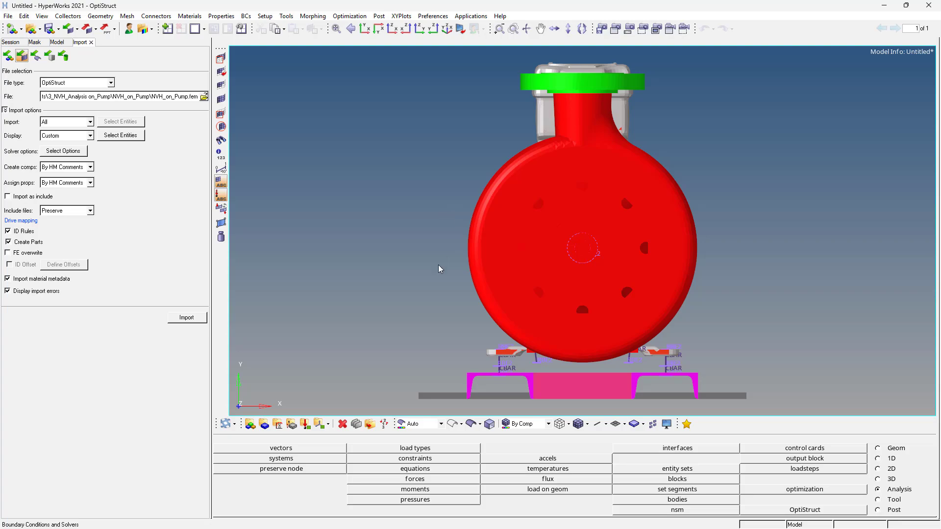
Run the OptiStruct analysis on NVH_on_Pump.fem with a 62000 MB memory limit and the -optskip option, and rearrange the solver window.
left_click_drag(440, 269, 599, 207, "ctrl")
scroll(599, 208, "down", 5, "ctrl")
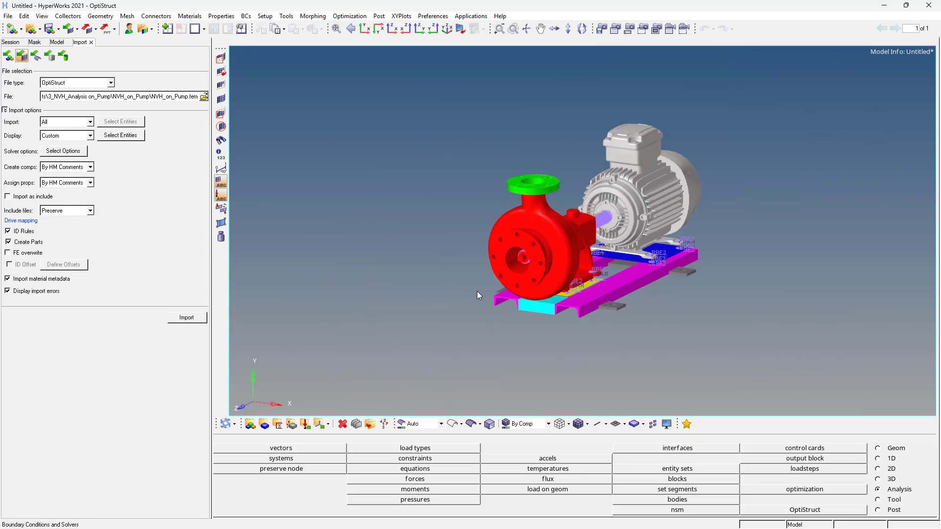
left_click_drag(477, 292, 555, 127, "ctrl")
scroll(578, 181, "up", 5, "ctrl")
scroll(577, 181, "down", 2, "ctrl")
left_click(791, 511)
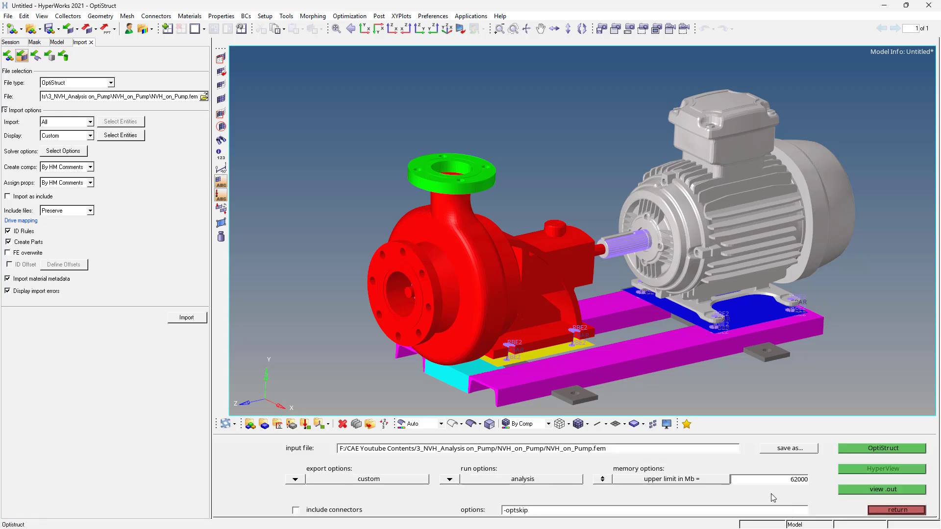
left_click(878, 449)
left_click(564, 489)
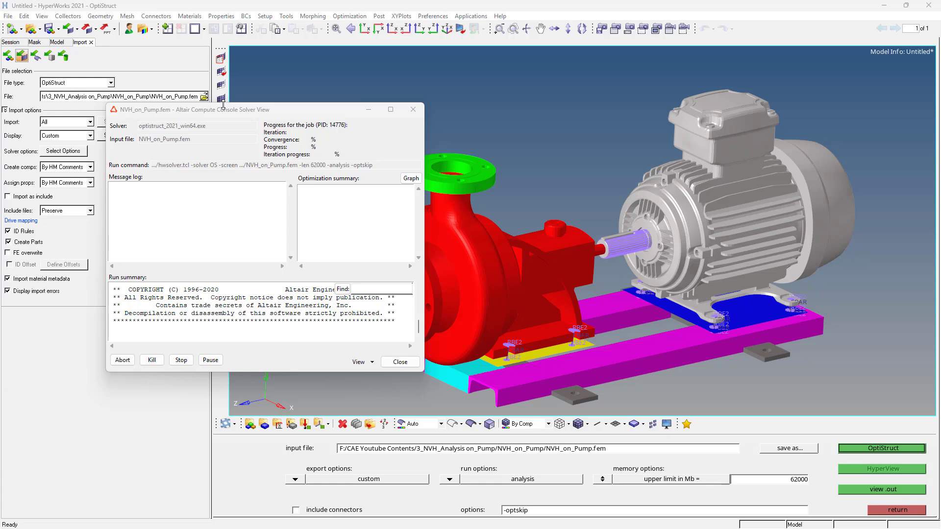
left_click_drag(222, 103, 223, 1)
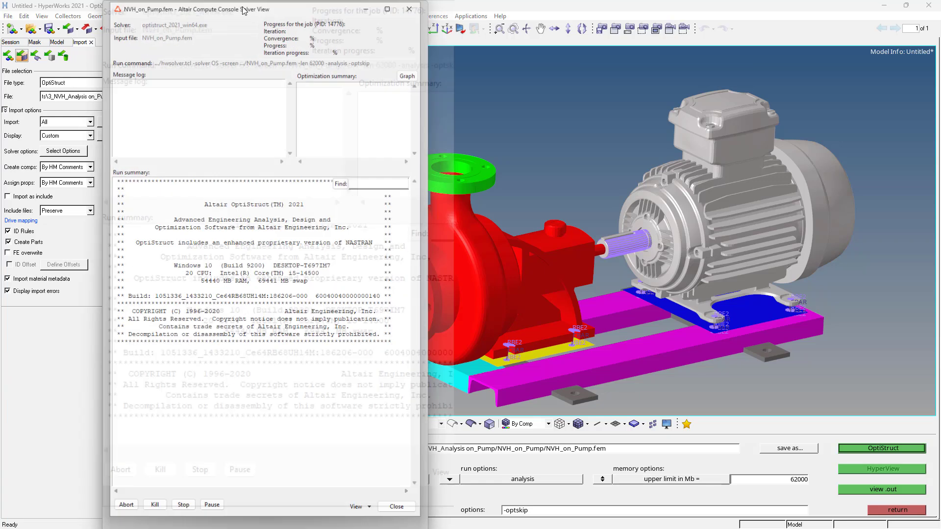
left_click_drag(281, 10, 176, 18)
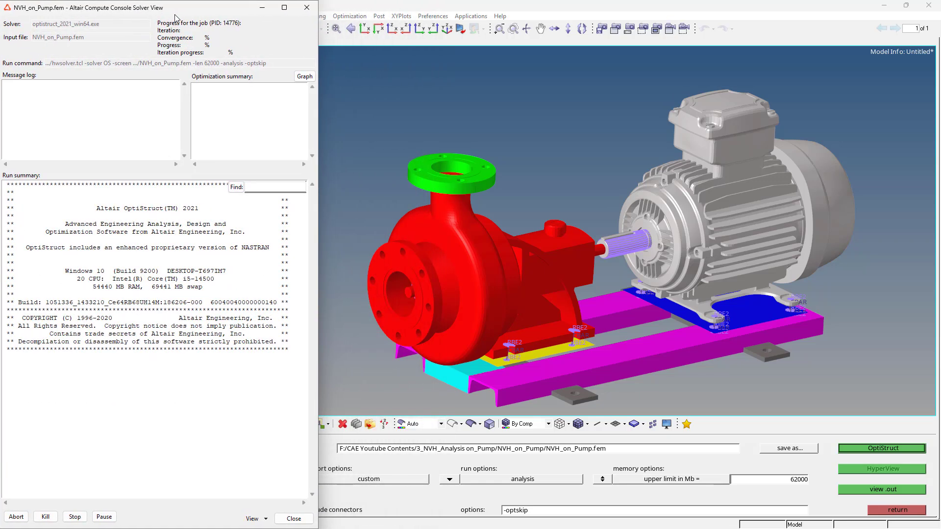
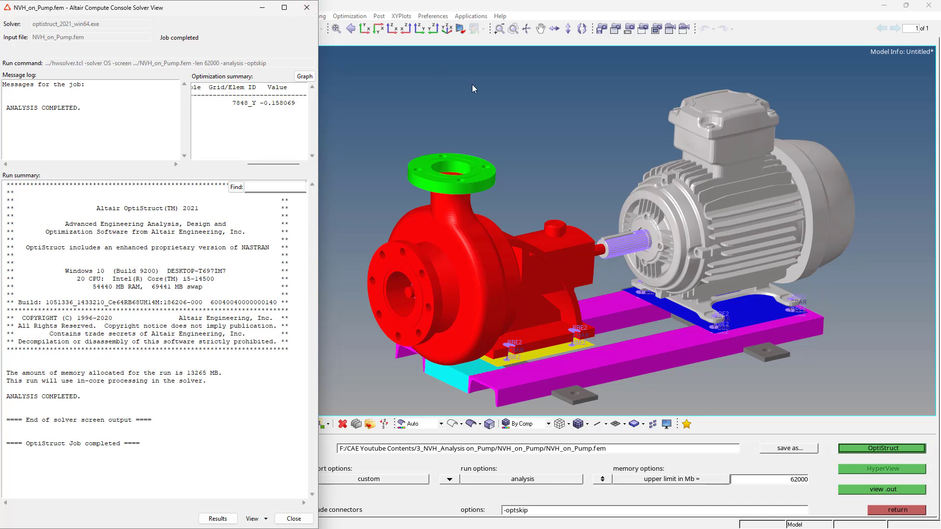
Open the results in HyperView and contour the displacement magnitude for the Weight subcase.
left_click(882, 472)
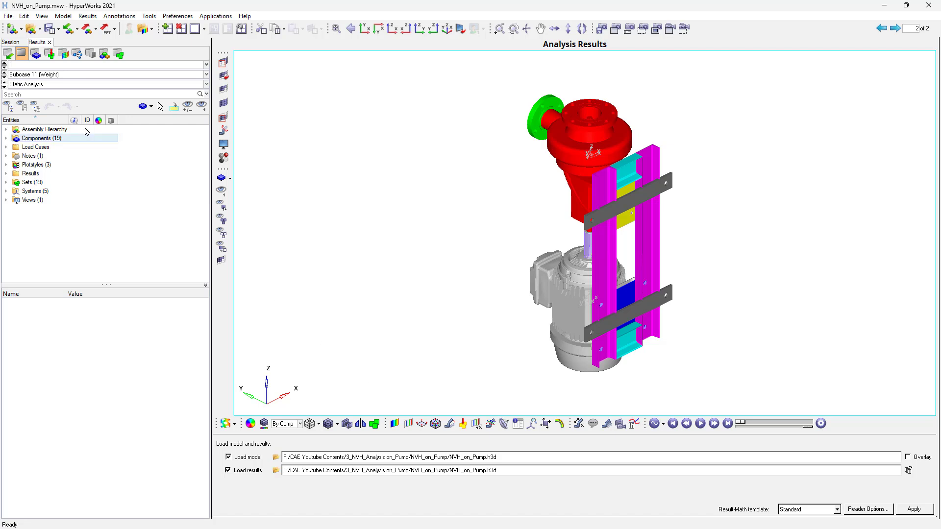
left_click(67, 77)
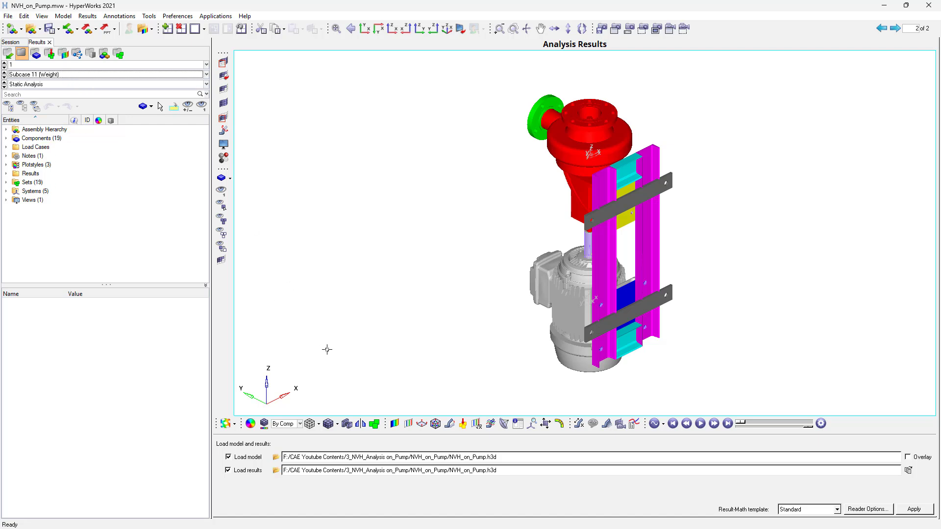
left_click(396, 424)
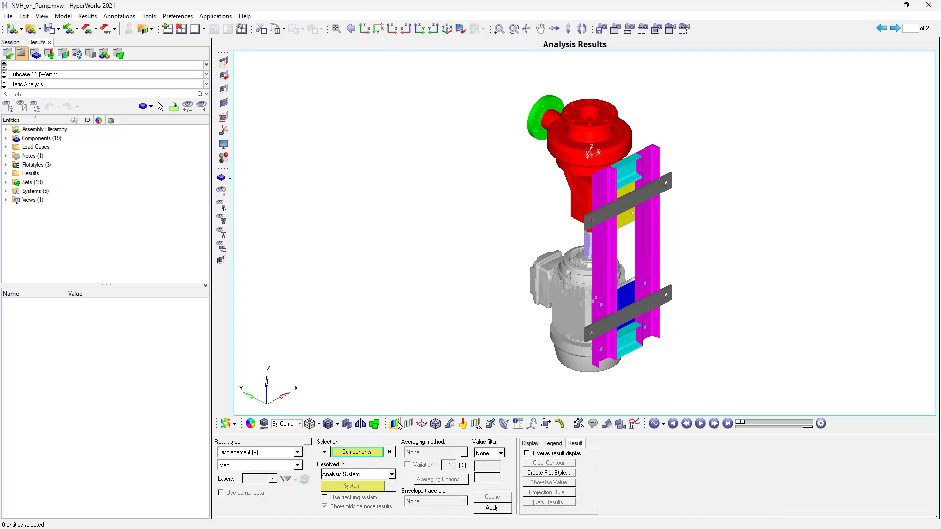
left_click(492, 509)
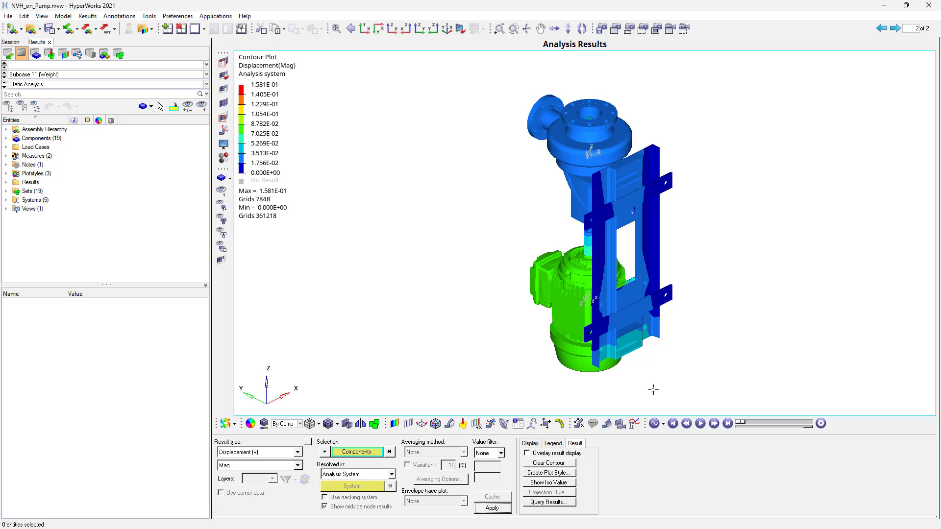
Animate the static result and contour the von Mises Element Stresses (2D & 3D) with layers set to Max.
left_click(700, 424)
left_click_drag(685, 355, 578, 224, "ctrl")
left_click(286, 455)
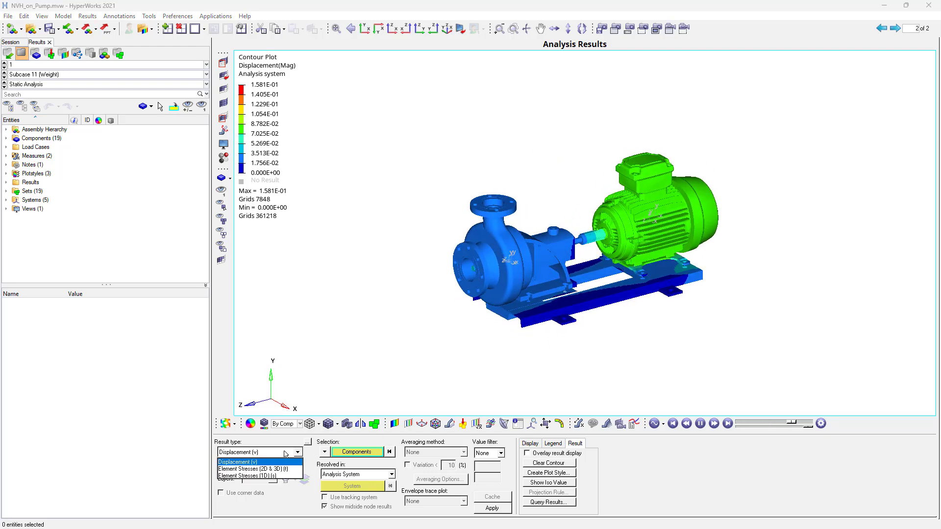
left_click(260, 468)
left_click(492, 509)
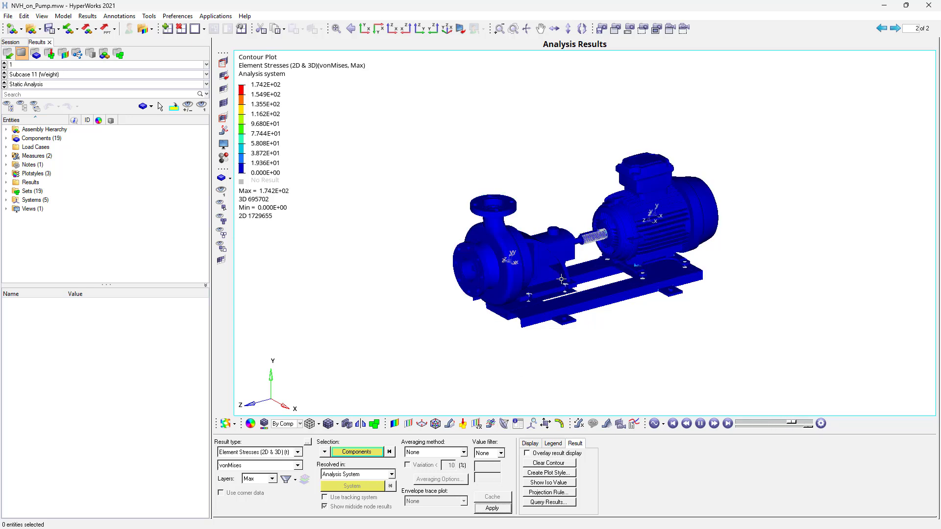
Stop the von Mises stress animation while viewing the motor shaft and switch the Weight results out of modal animation mode.
scroll(561, 280, "up", 5)
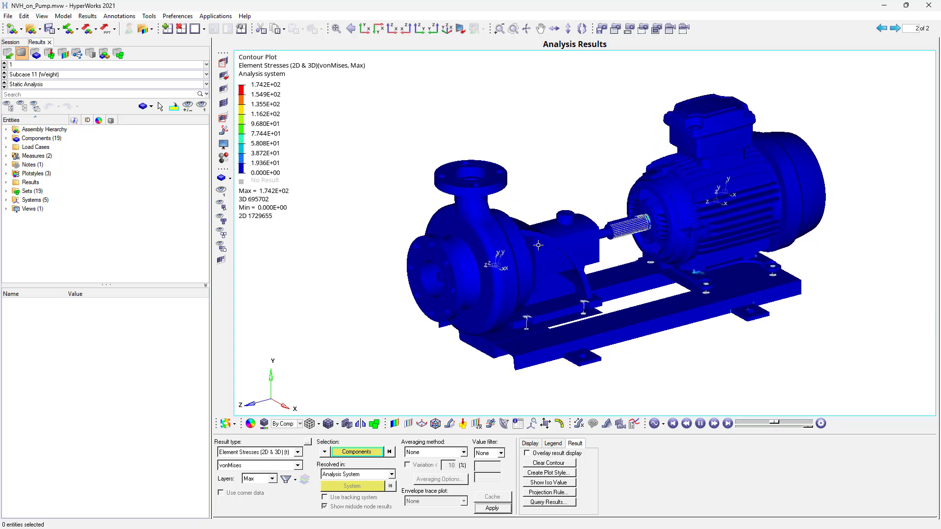
left_click_drag(538, 245, 676, 212, "ctrl")
scroll(679, 208, "up", 5)
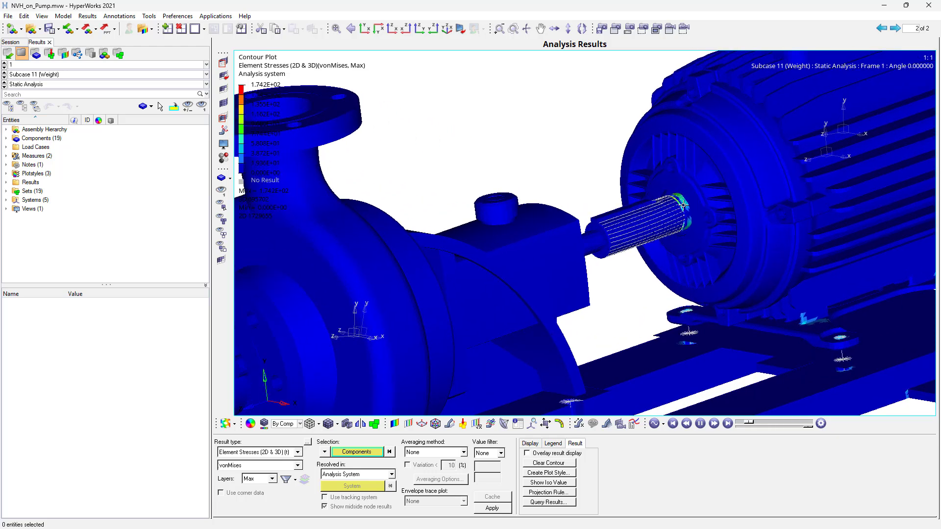
scroll(684, 206, "up", 3)
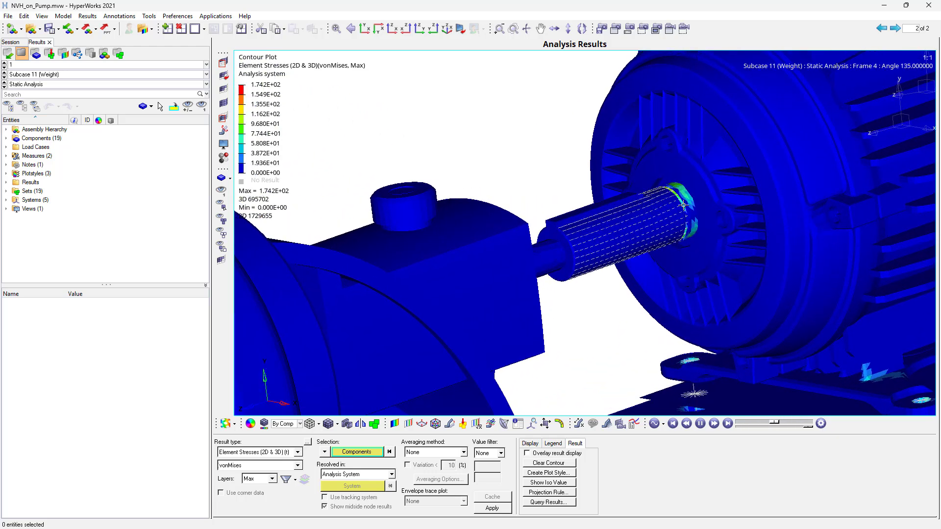
left_click(701, 424)
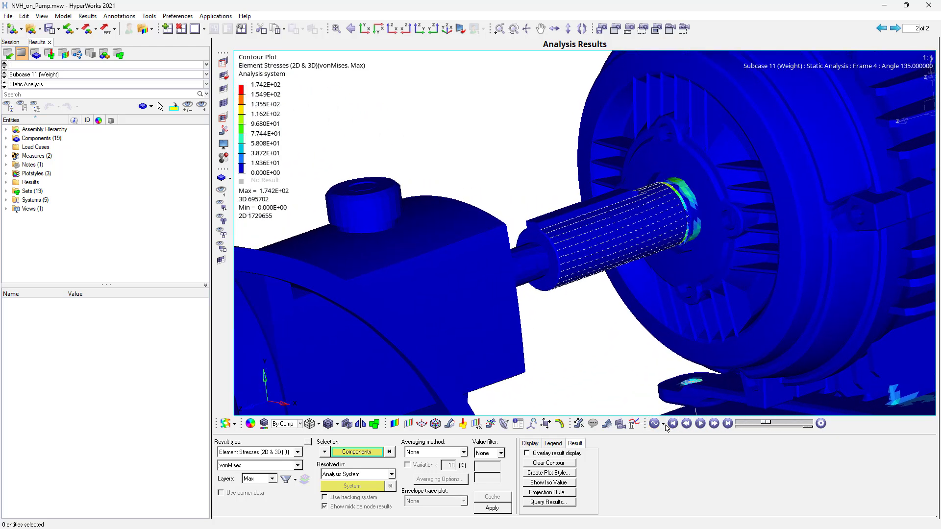
left_click(664, 425)
left_click(678, 439)
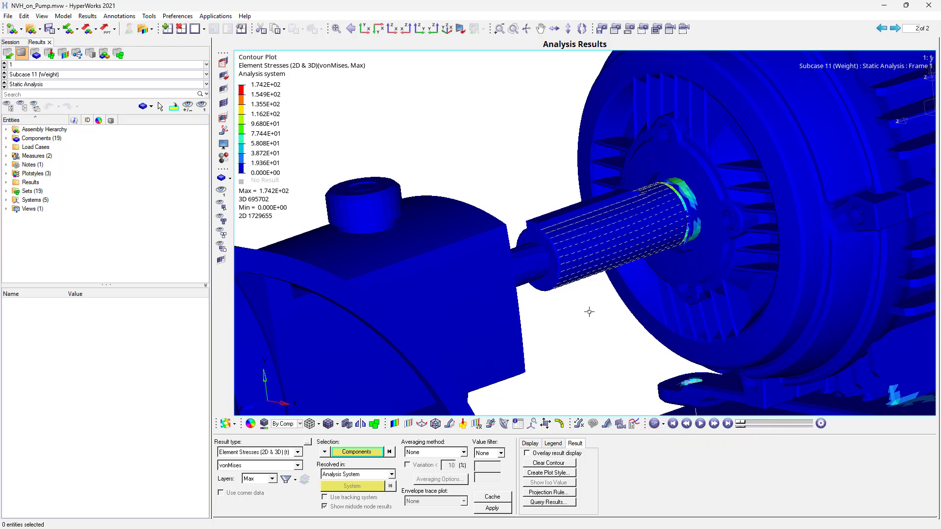
Examine the von Mises stress distribution around the motor shaft end, the motor feet and the whole pump-motor assembly.
scroll(589, 311, "down", 5)
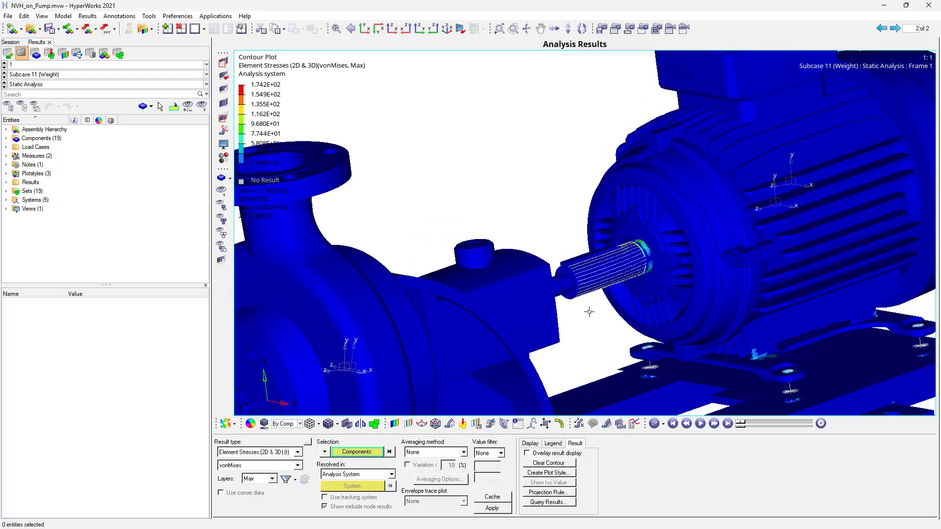
left_click_drag(590, 312, 603, 332, "ctrl")
scroll(712, 355, "up", 5, "ctrl")
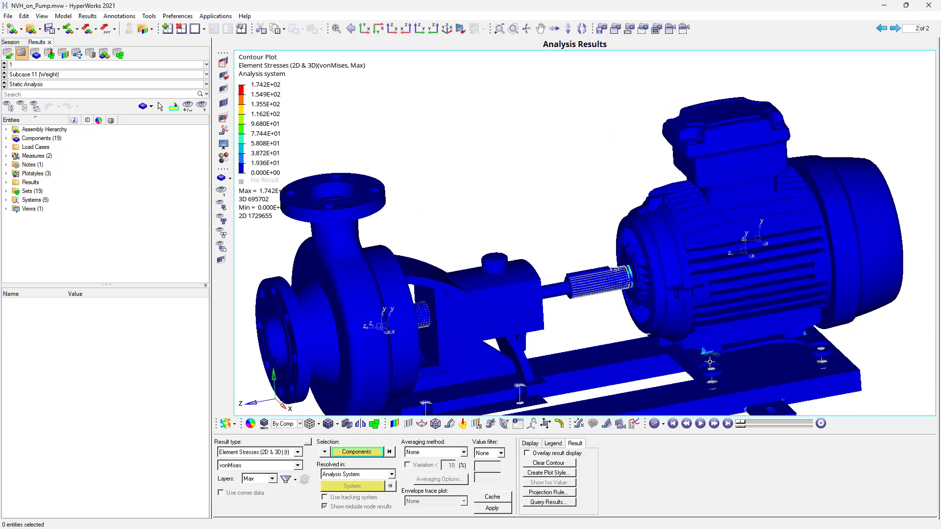
scroll(712, 355, "up", 8, "ctrl")
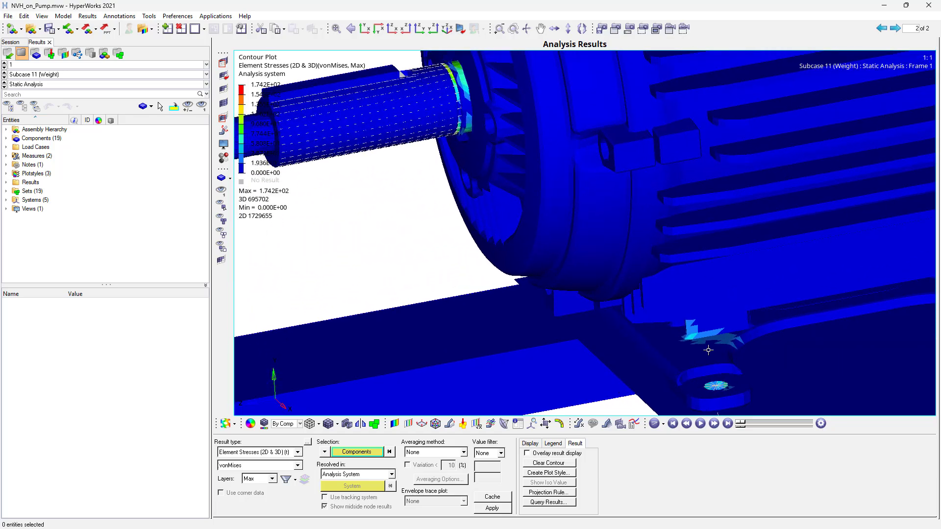
left_click_drag(693, 316, 650, 339, "ctrl")
scroll(650, 339, "down", 10, "ctrl")
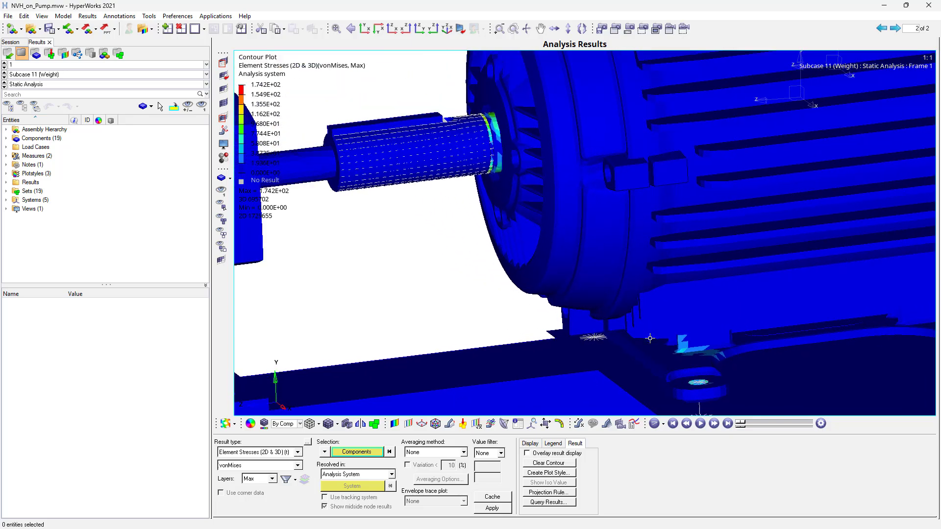
scroll(650, 338, "down", 8, "ctrl")
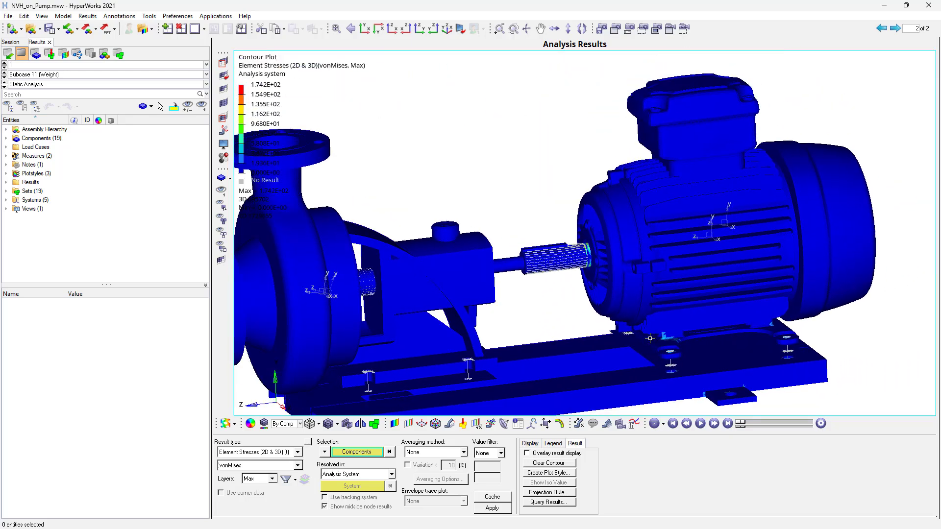
left_click_drag(650, 338, 411, 234, "ctrl")
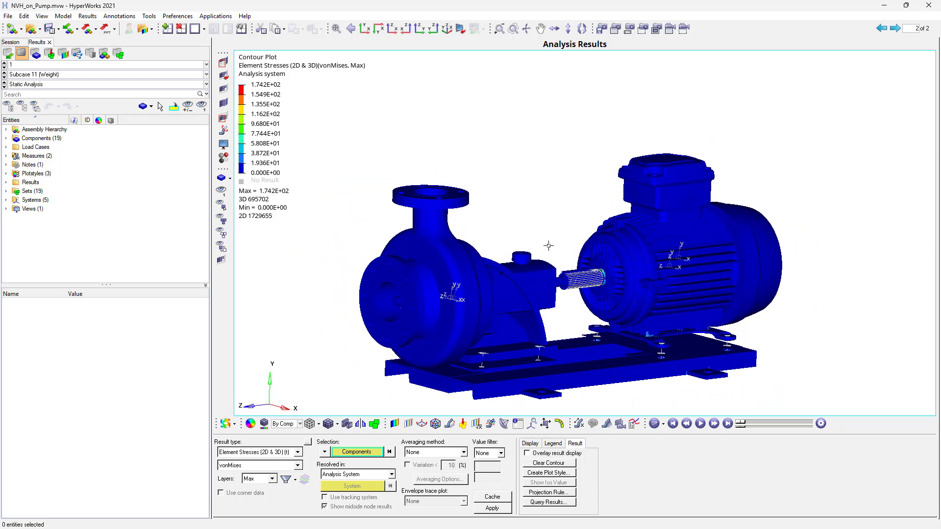
left_click_drag(549, 246, 534, 254, "ctrl")
right_click_drag(534, 254, 536, 232, "ctrl")
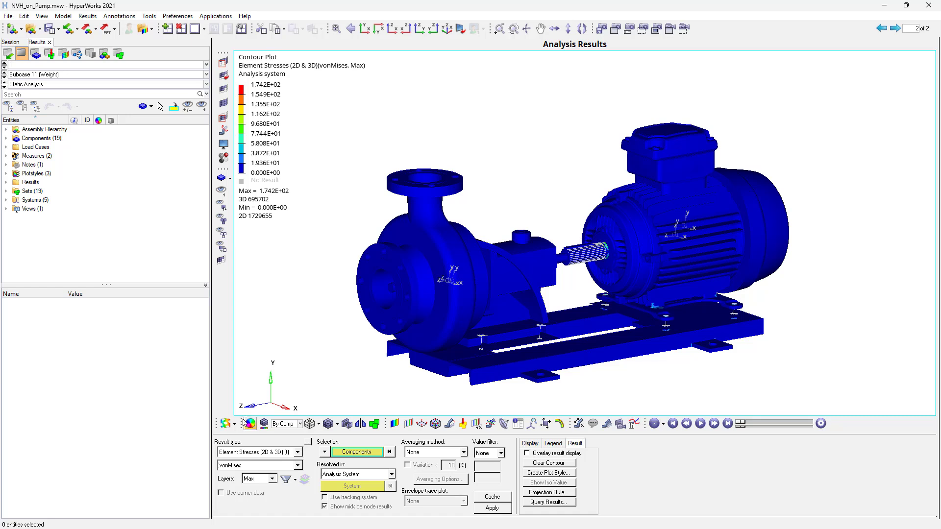
Change the results window to HyperGraph 2D and accept erasing its current data.
left_click(227, 423)
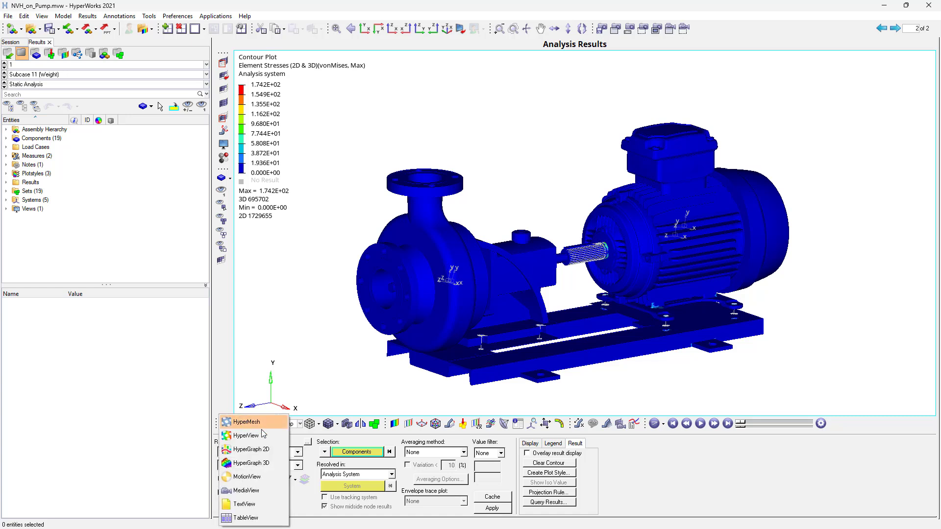
left_click(251, 449)
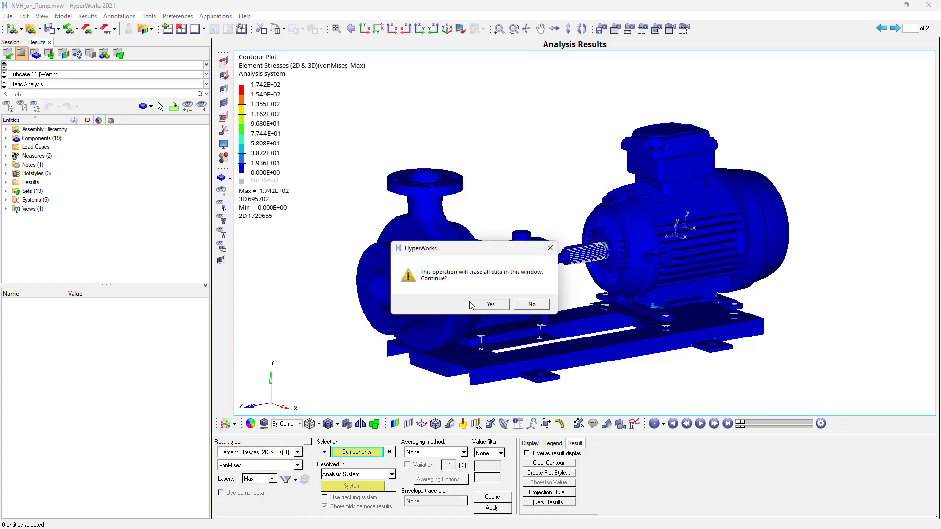
left_click(489, 304)
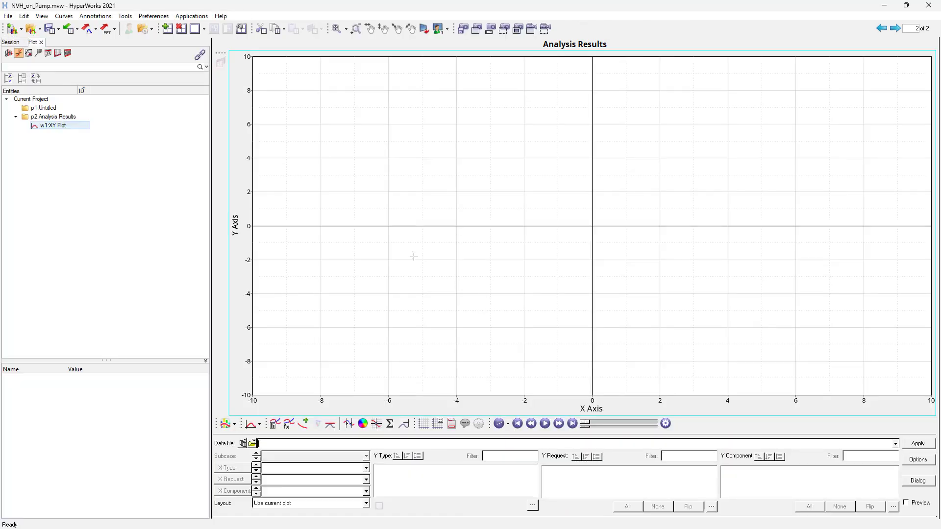
Load NVH_on_Pump.pch from the NVH_on_Pump folder as curve data and select Subcase 1 displacements, point 7956717, component MAG | Y-Trans.
left_click(31, 30)
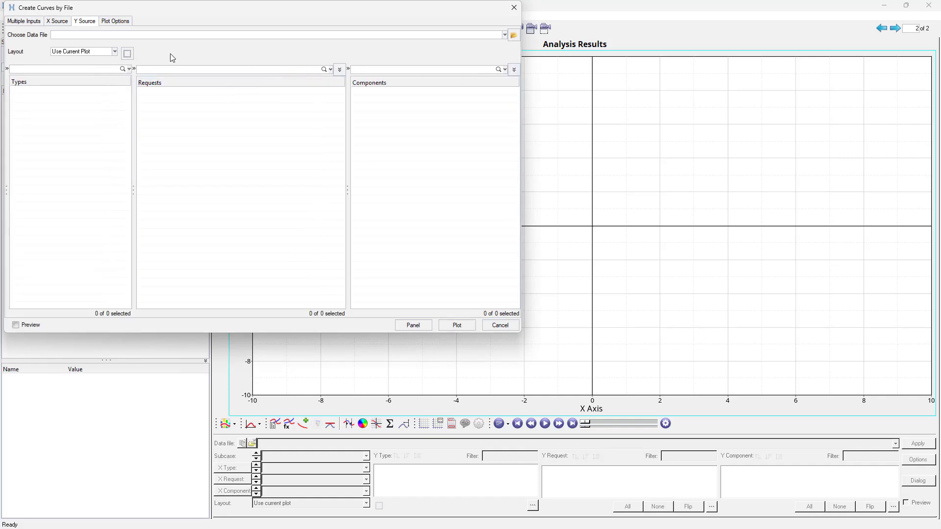
left_click(515, 37)
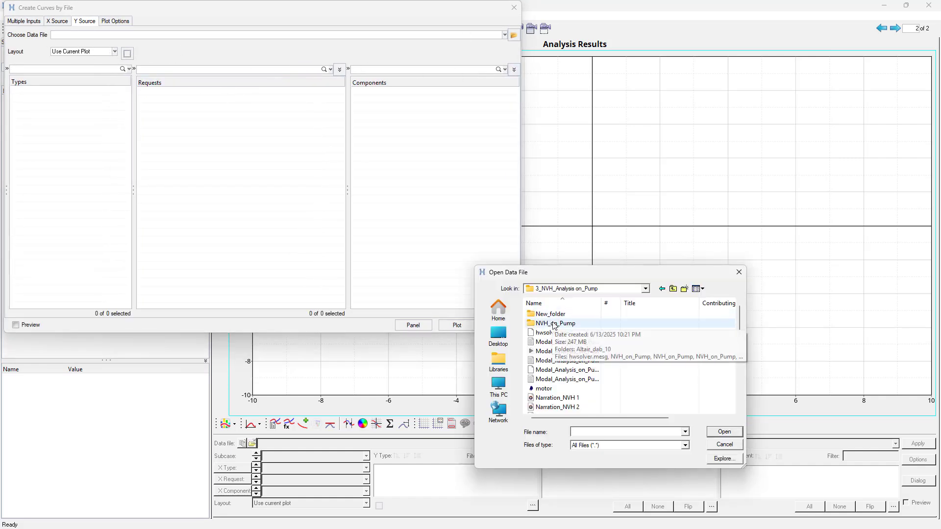
double_click(551, 325)
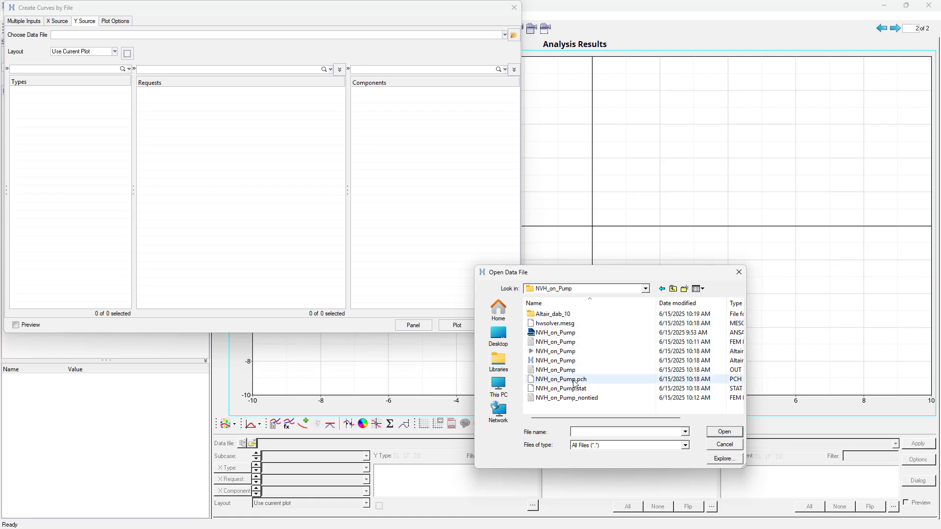
double_click(575, 381)
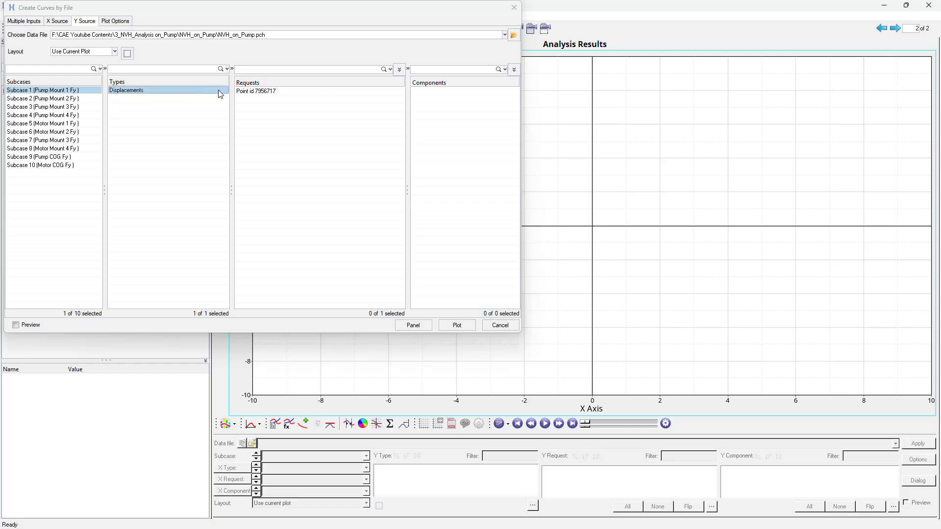
left_click(275, 93)
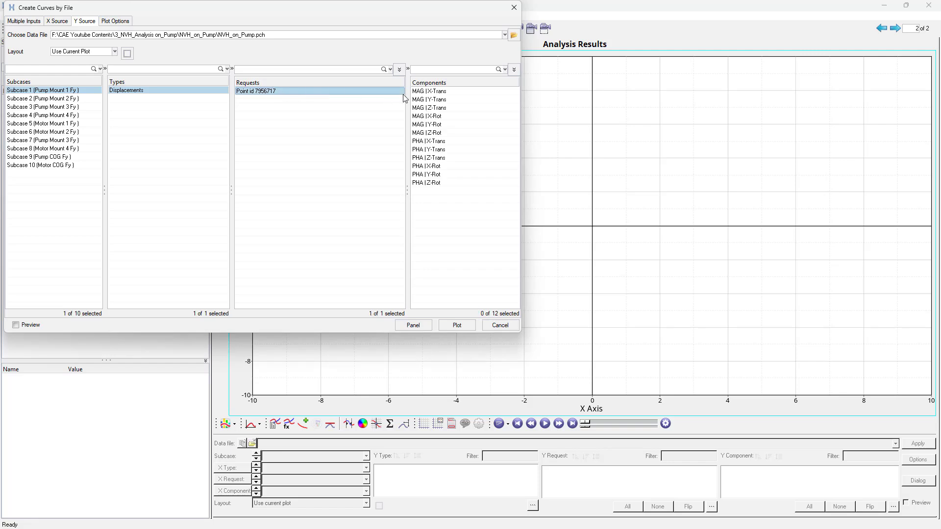
left_click(439, 99)
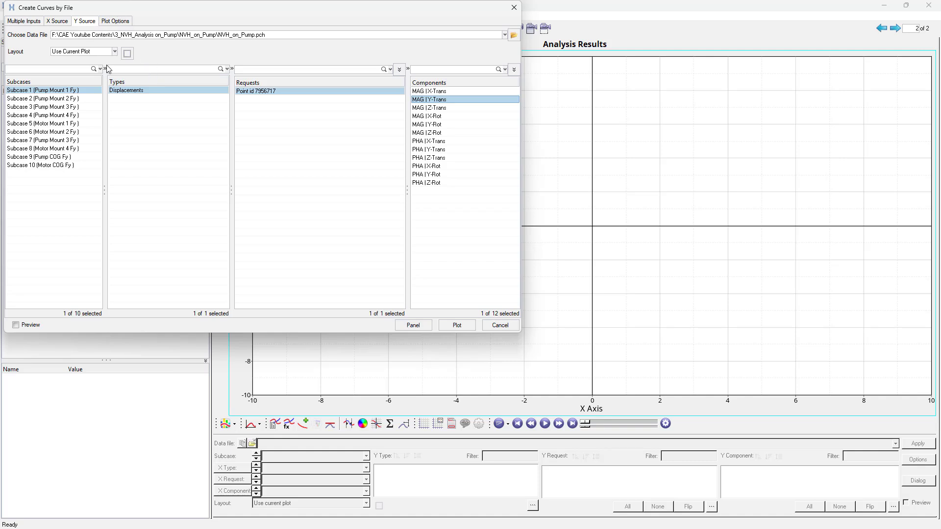
Enable the math expression in the curve options, turn the y expression into a division, and plot the Subcase 1 curve.
left_click(116, 22)
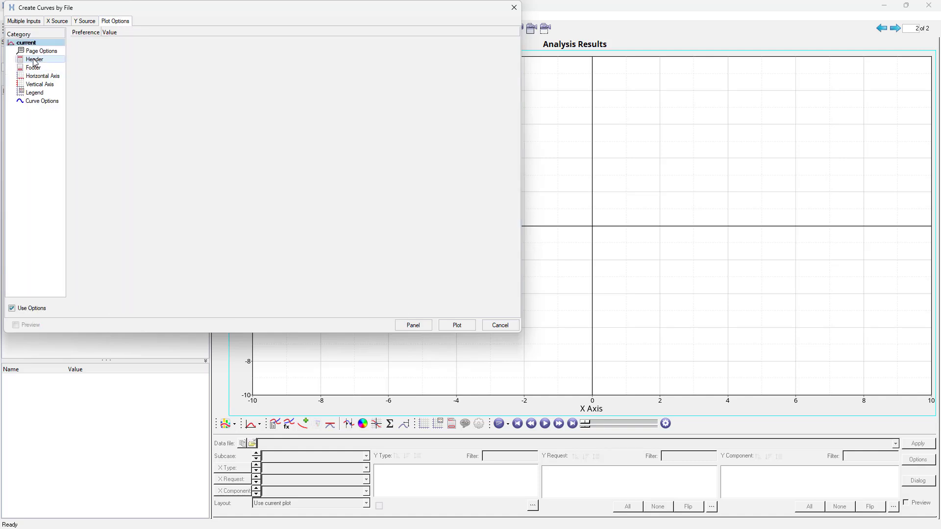
left_click(41, 102)
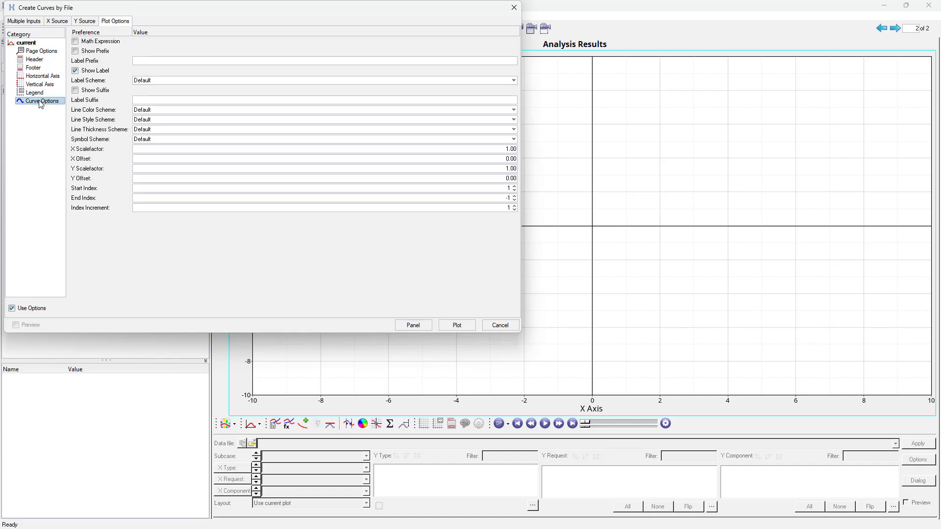
left_click(77, 42)
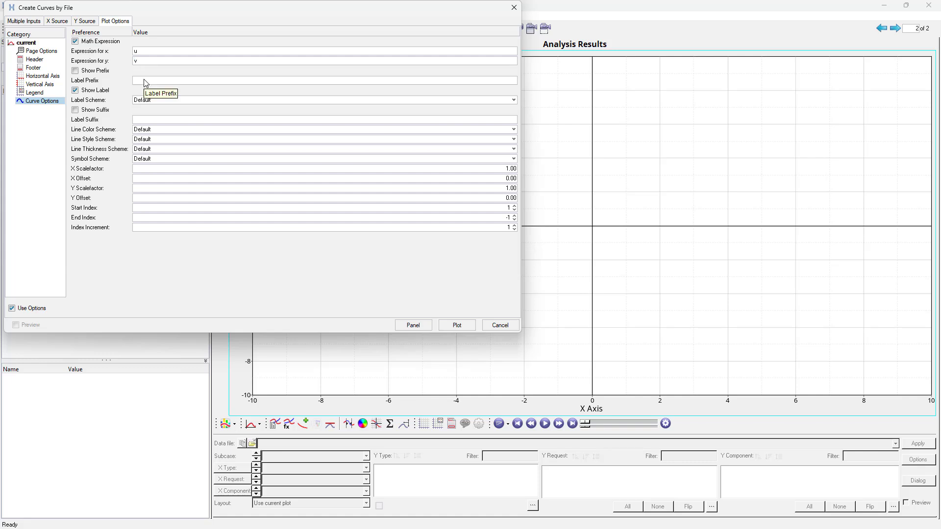
type("/")
left_click(84, 21)
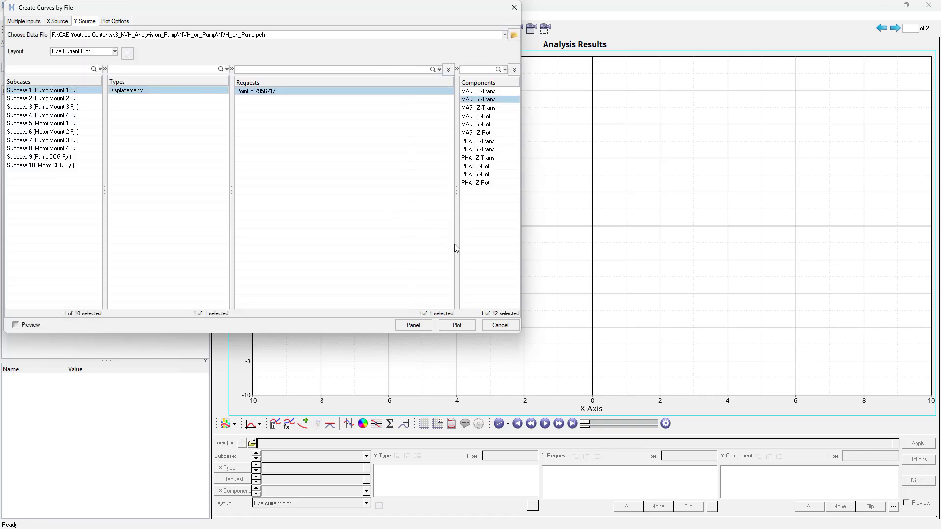
left_click(457, 325)
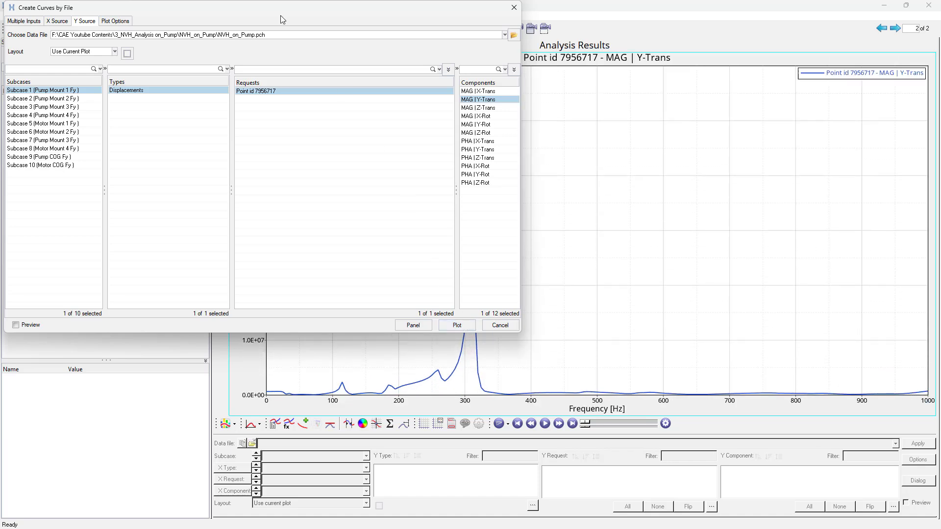
Plot the MAG | Y-Trans displacement curve of point 7956714 for Subcase 2 (Pump Mount 2 Fy) on the current plot.
left_click_drag(285, 11, 581, 254)
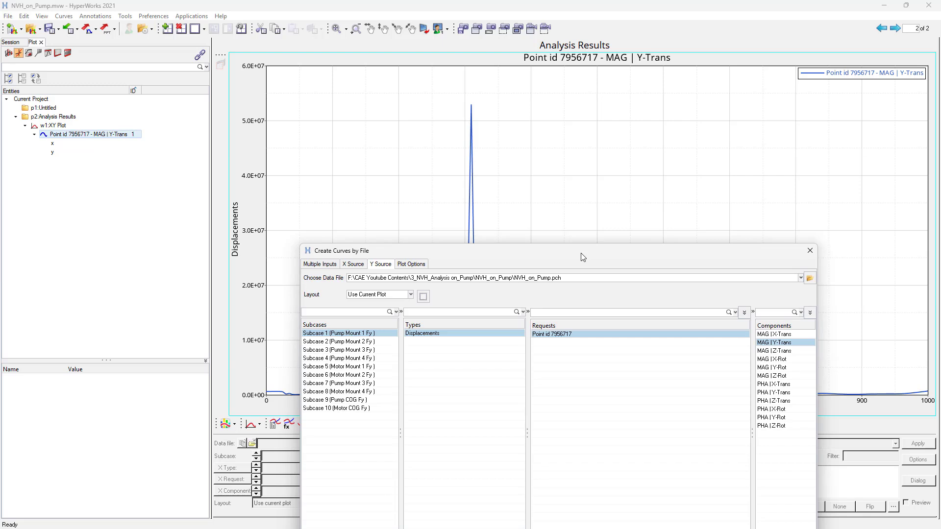
left_click(365, 342)
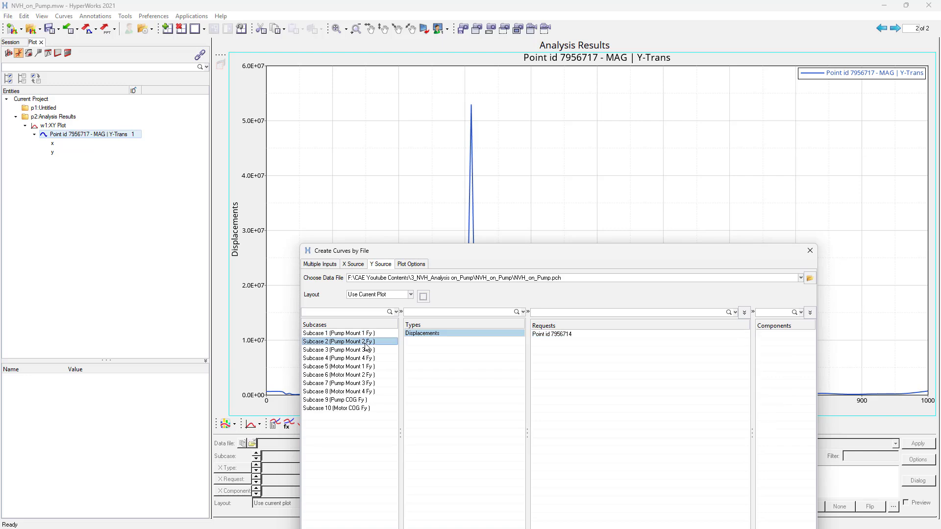
left_click(726, 337)
left_click(763, 343)
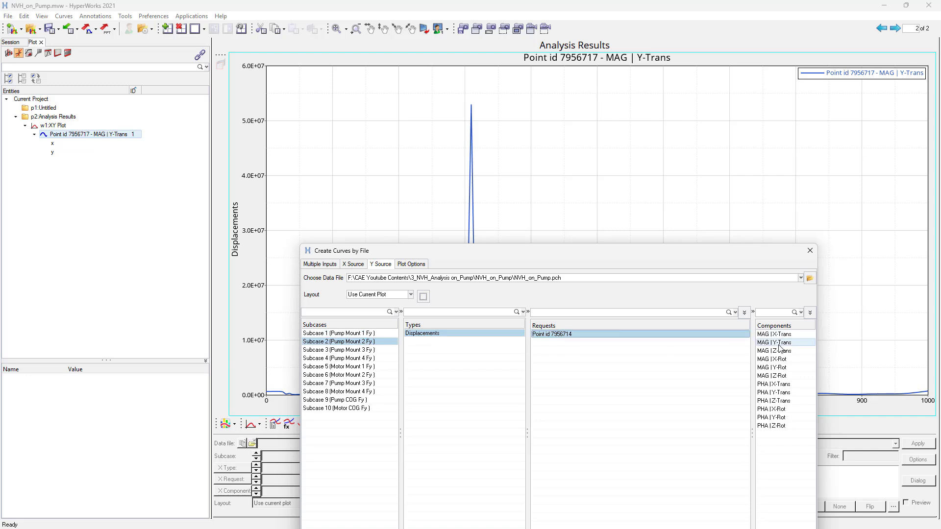
left_click_drag(655, 252, 679, 205)
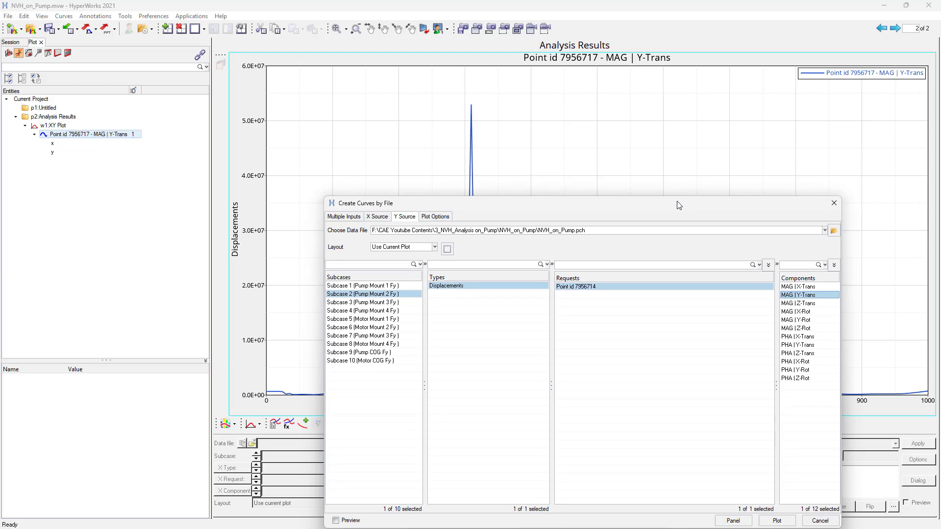
left_click(777, 521)
Add the MAG | Y-Trans displacement curve of point 7956720 for Subcase 3 (Pump Mount 3 Fy) to the plot.
left_click_drag(615, 208, 615, 172)
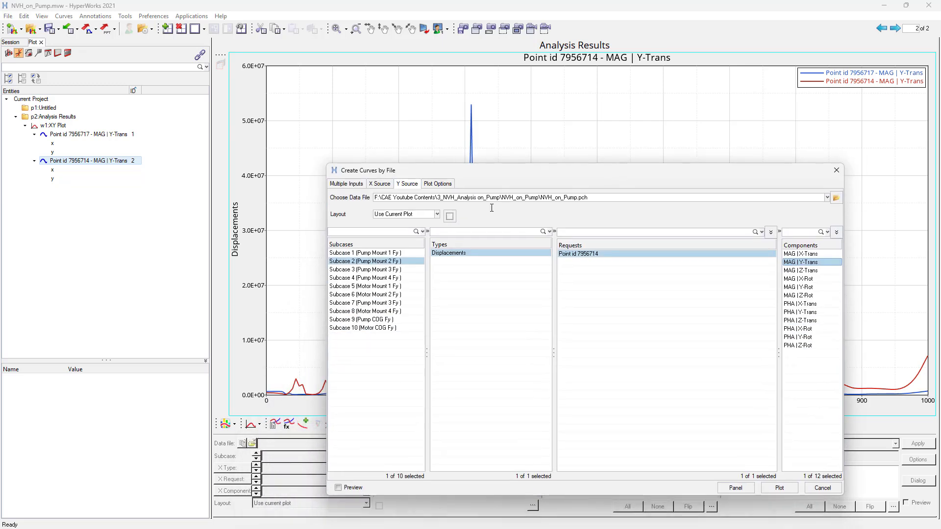
left_click(407, 270)
left_click(620, 254)
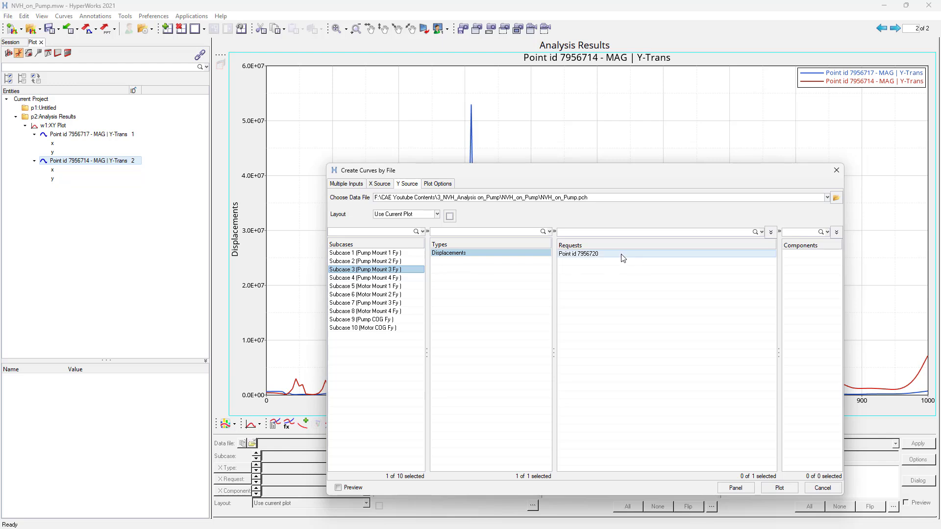
left_click(800, 262)
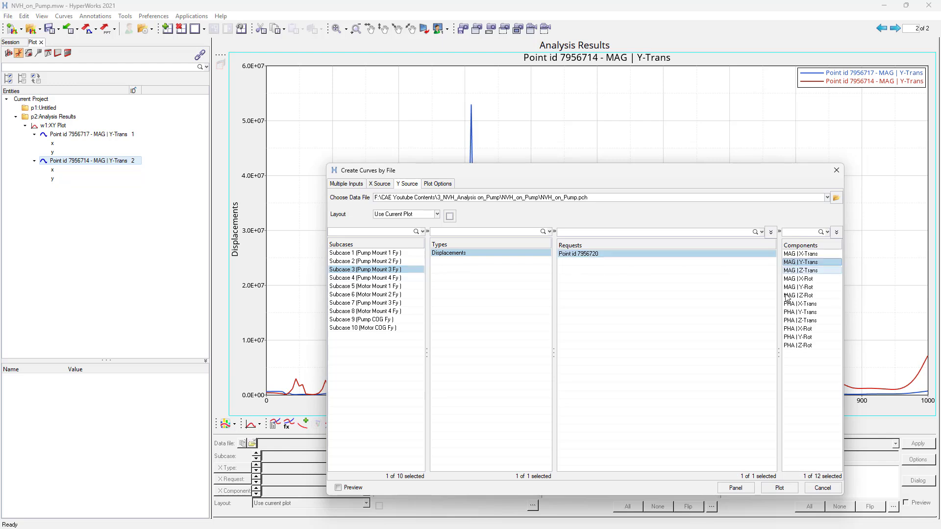
left_click(777, 490)
Add the MAG | Y-Trans displacement curve of point 7956723 for Subcase 4 (Pump Mount 4 Fy) to the plot.
left_click_drag(583, 173, 656, 184)
left_click(468, 288)
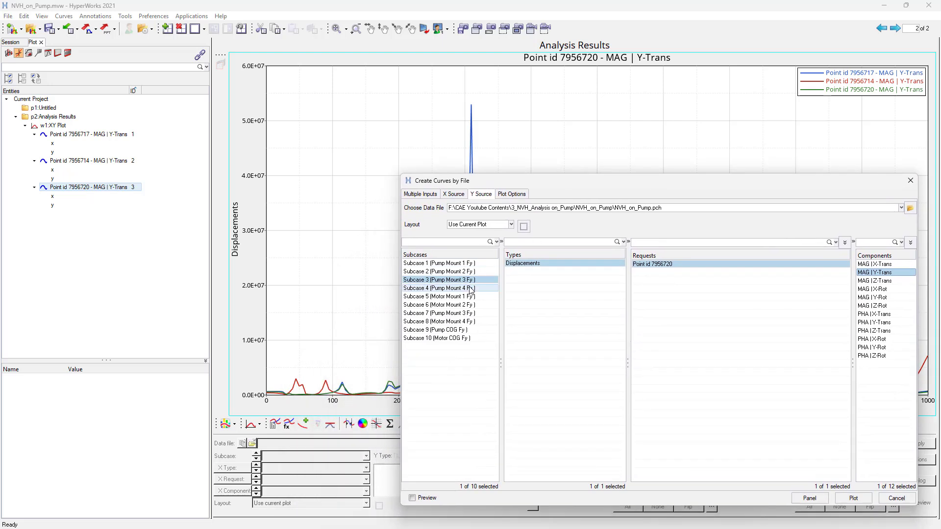
left_click(667, 265)
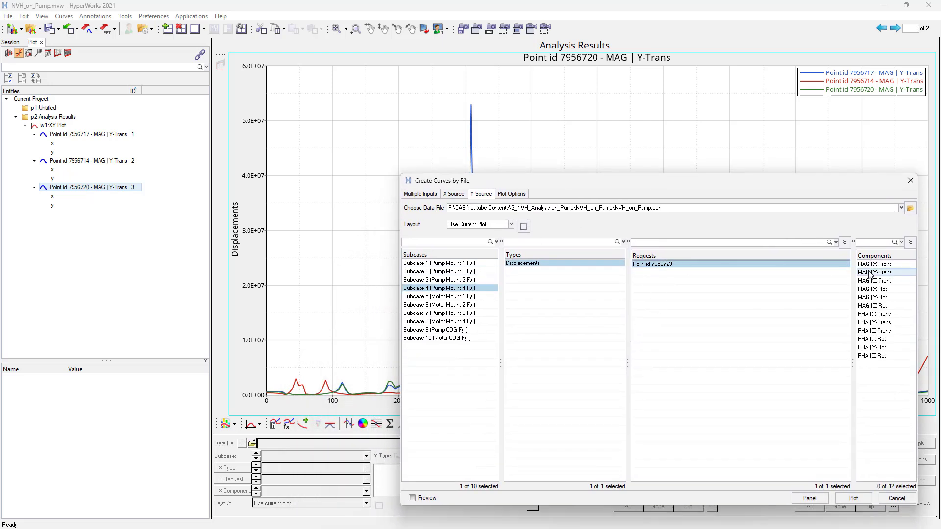
left_click(875, 273)
left_click(850, 499)
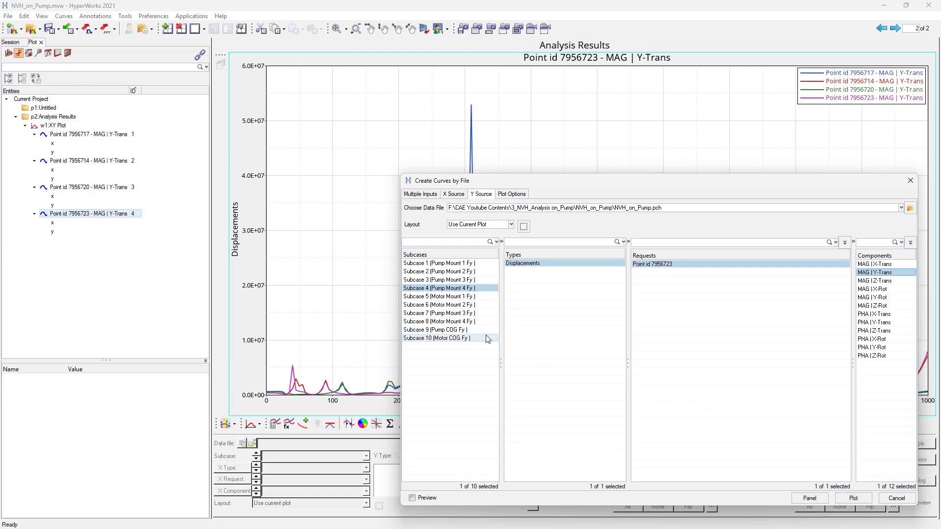
Add the MAG | Y-Trans displacement curve of point 7956731 for Subcase 5 (Motor Mount 1 Fy) to the plot.
left_click(456, 298)
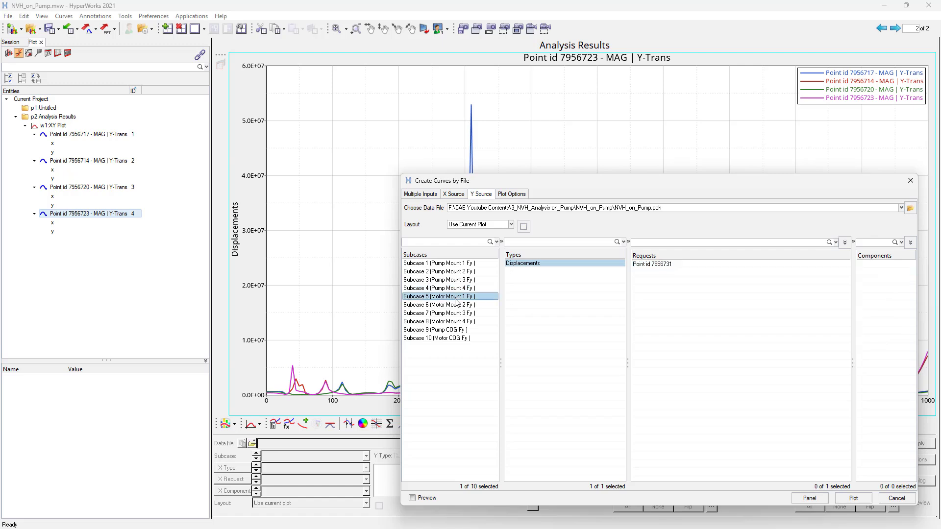
left_click(657, 264)
left_click(896, 273)
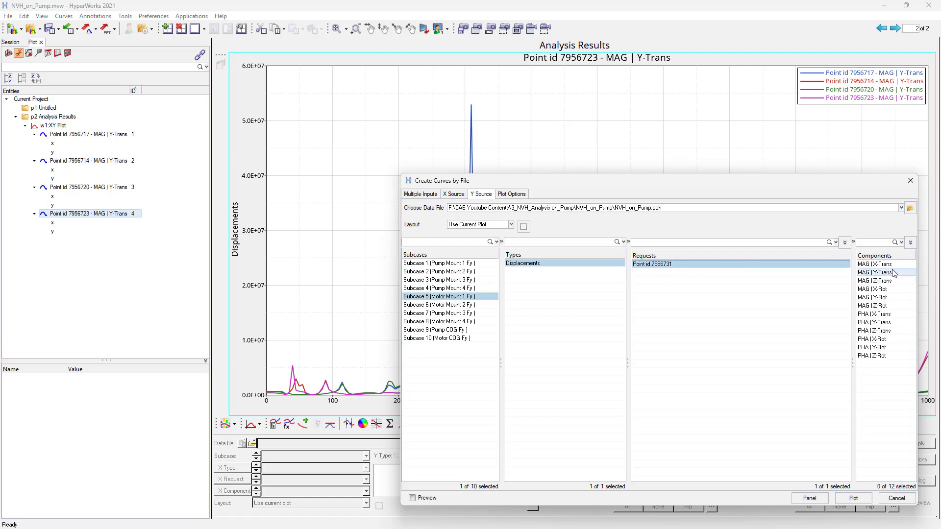
left_click(853, 499)
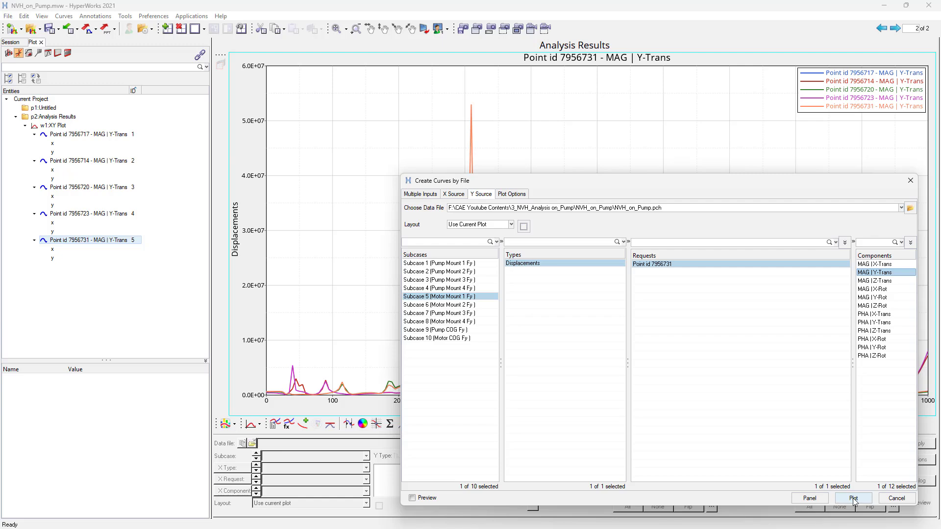
Plot the MAG | Y-Trans displacement curve of point 7956729 for Subcase 6 (Motor Mount 2 Fy) on the current plot.
left_click(458, 306)
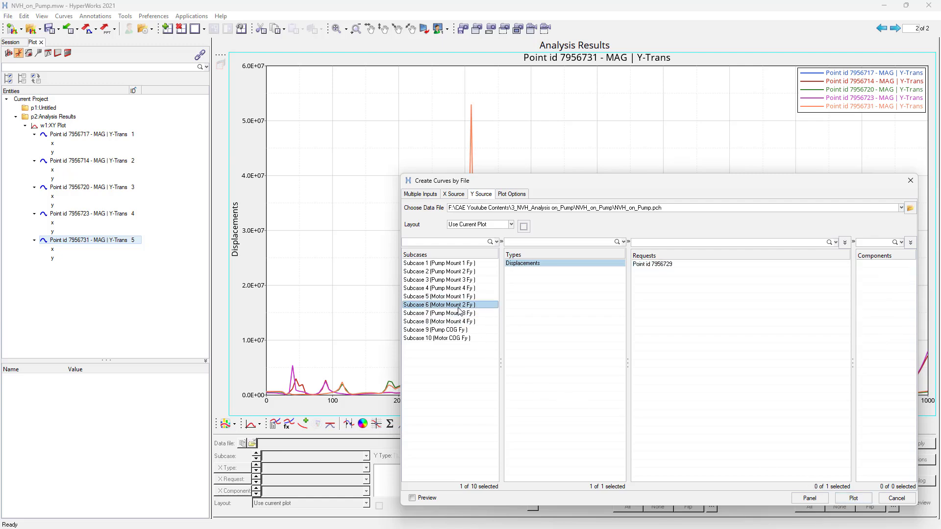
left_click(656, 264)
left_click(902, 274)
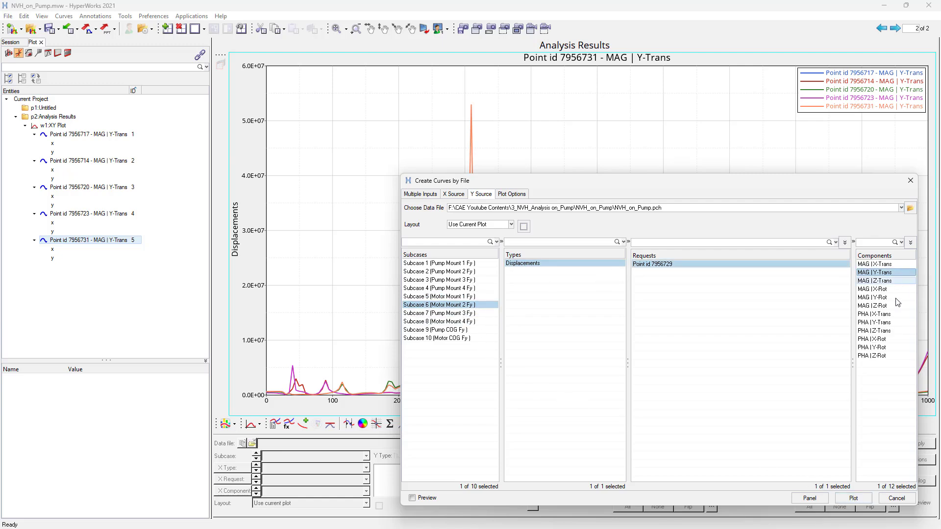
left_click(854, 499)
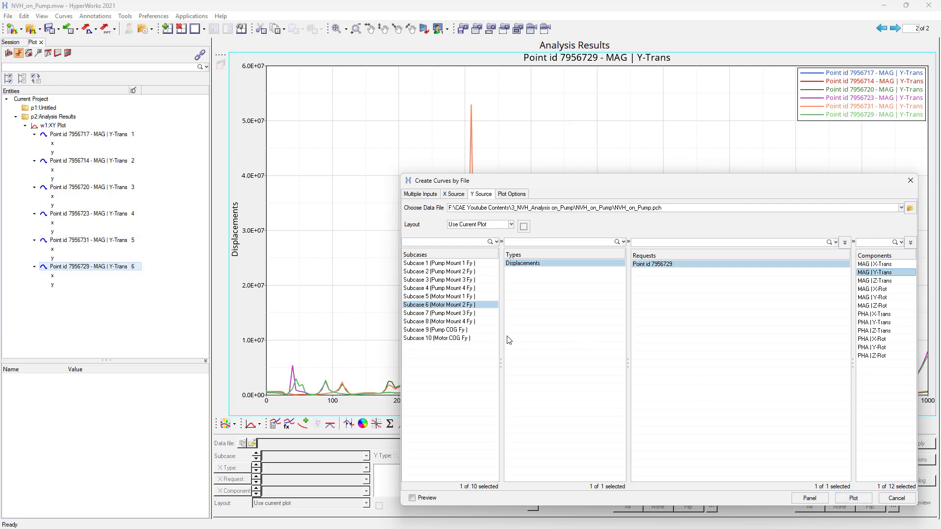
Add the MAG | Y-Trans displacement curve of point 7956725 for Subcase 7 (Pump Mount 3 Fy) to the plot.
left_click(471, 314)
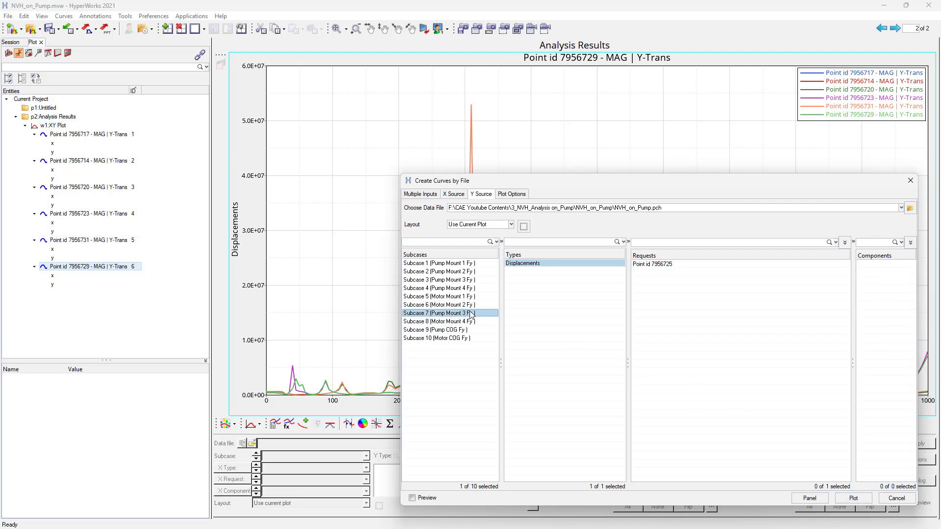
left_click(655, 265)
left_click(880, 273)
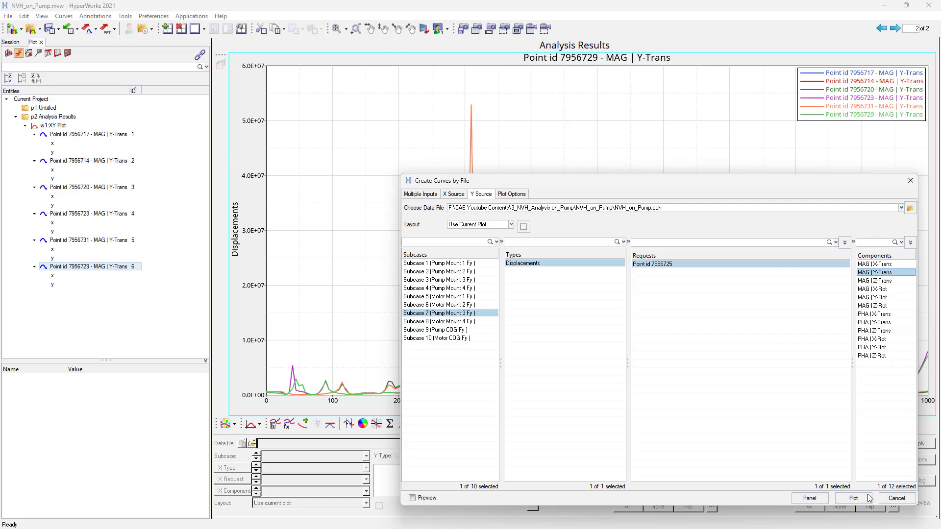
left_click(854, 499)
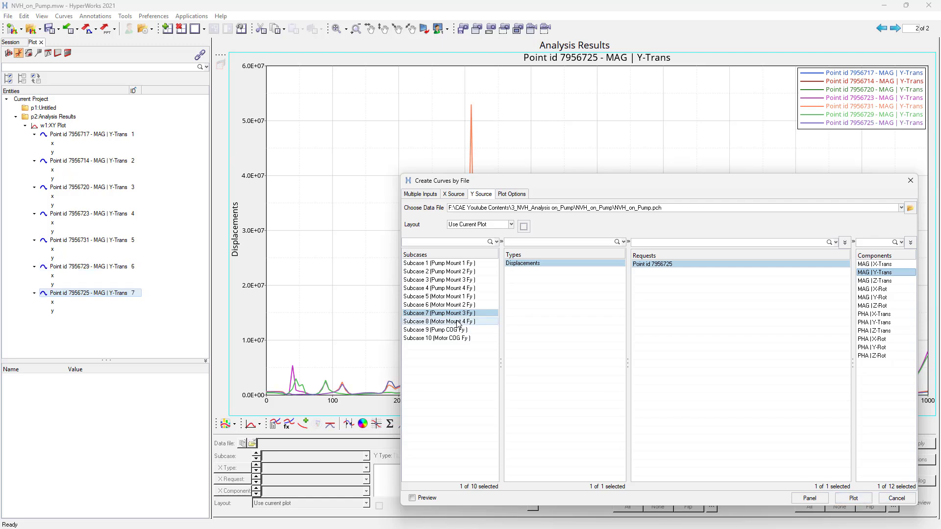
Plot the MAG | Y-Trans displacement curve of point 7956727 for Subcase 8 (Motor Mount 4 Fy) on the current plot.
left_click(474, 322)
left_click(656, 264)
left_click(859, 273)
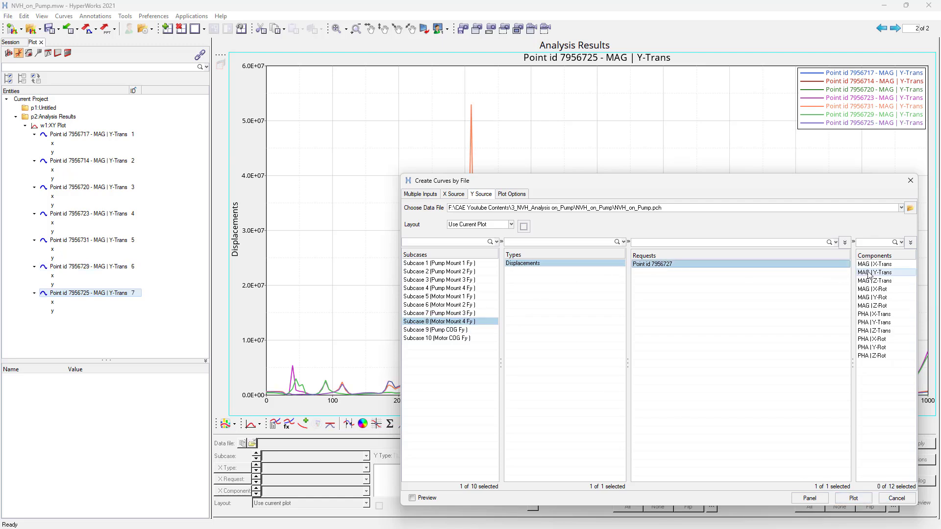
left_click(854, 498)
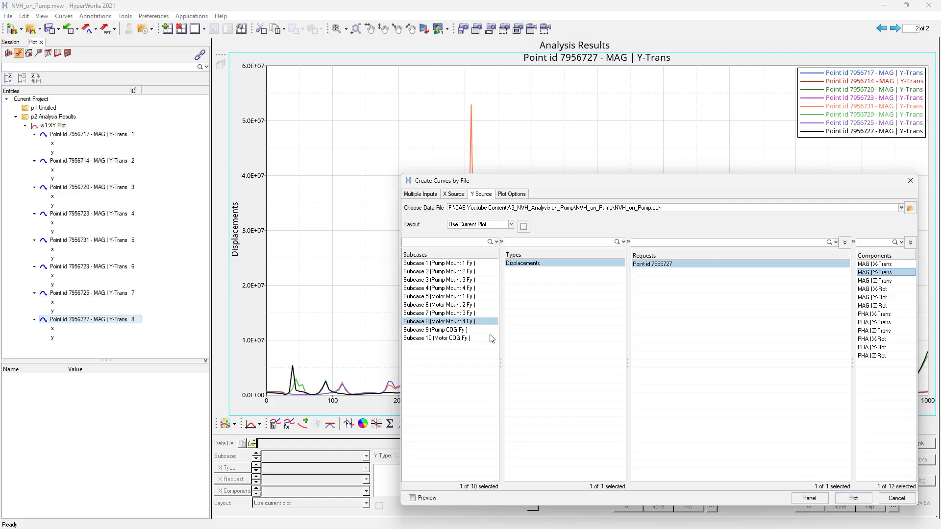
Add the MAG | Y-Trans displacement curve of point 7848 for Subcase 9 (Pump COG Fy) to the plot.
left_click(466, 330)
left_click(659, 264)
left_click(876, 273)
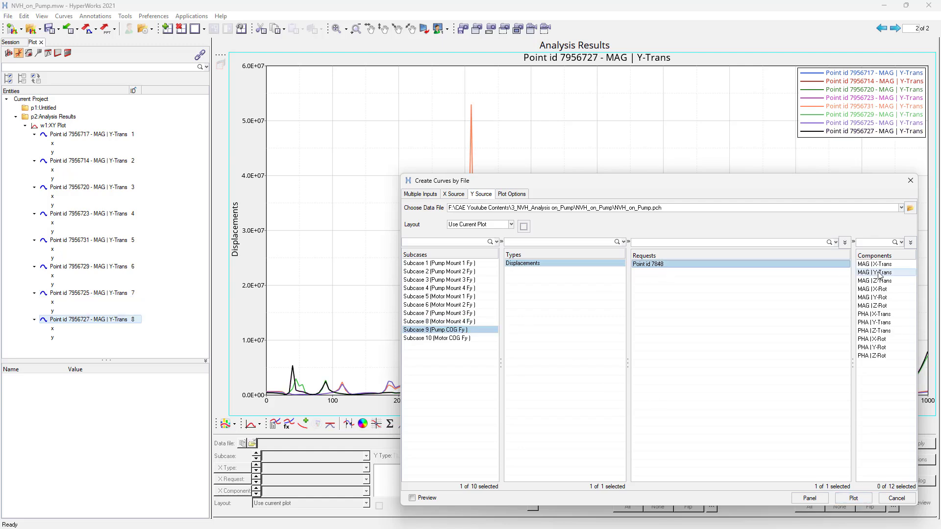
left_click(856, 498)
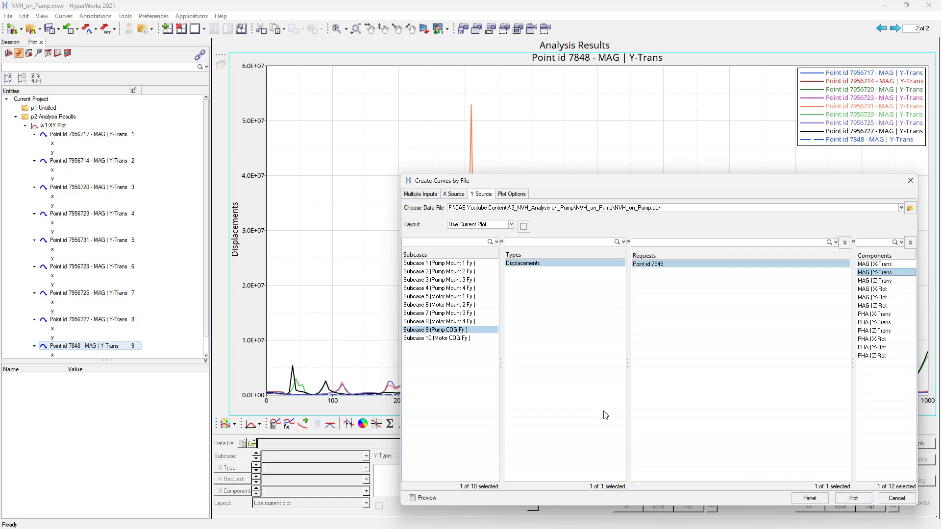
Plot the MAG | Y-Trans displacement curve of point 7398 for Subcase 10 (Motor COG Fy) and close the curve creation dialog.
left_click(466, 338)
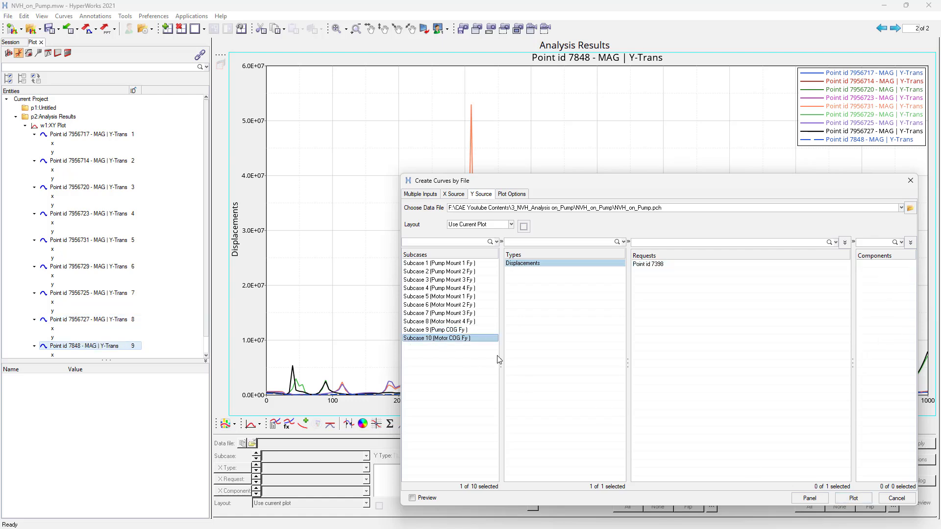
left_click(659, 268)
left_click(890, 273)
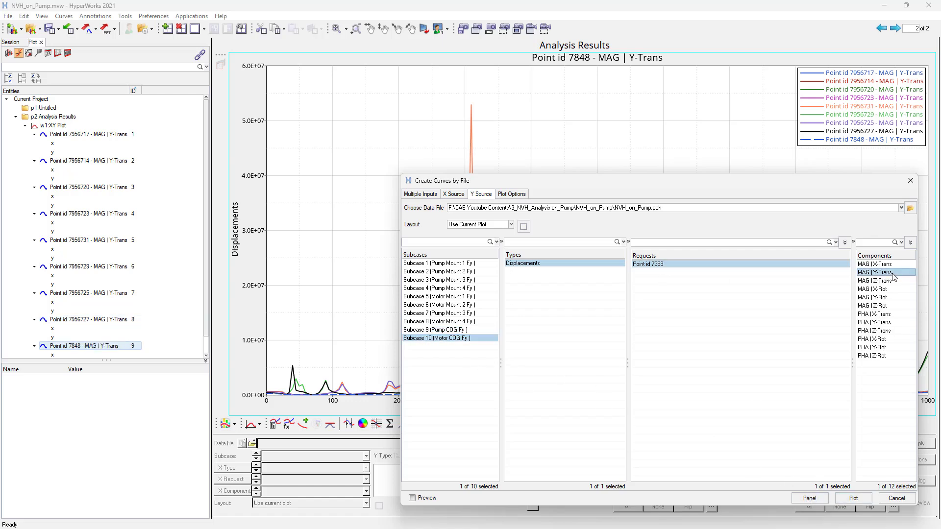
left_click(856, 499)
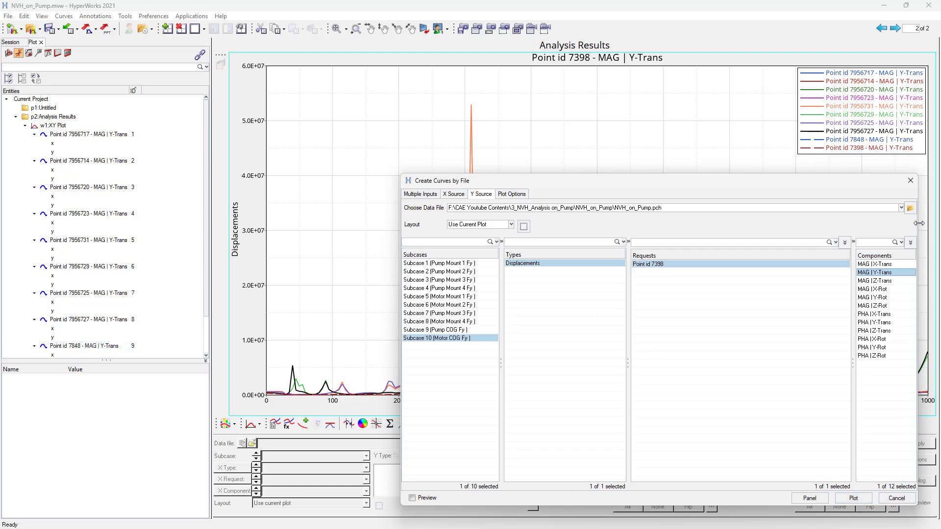
left_click(910, 181)
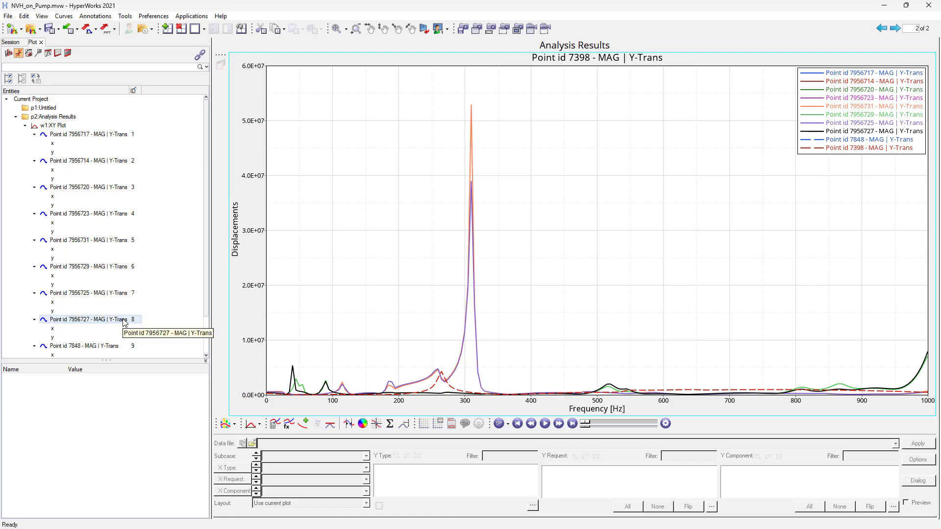
Hide the curves of points 7956717, 7956714, 7956720, 7956723, 7956731, 7956729 and 7956727 on the plot.
left_click(44, 136)
left_click(43, 161)
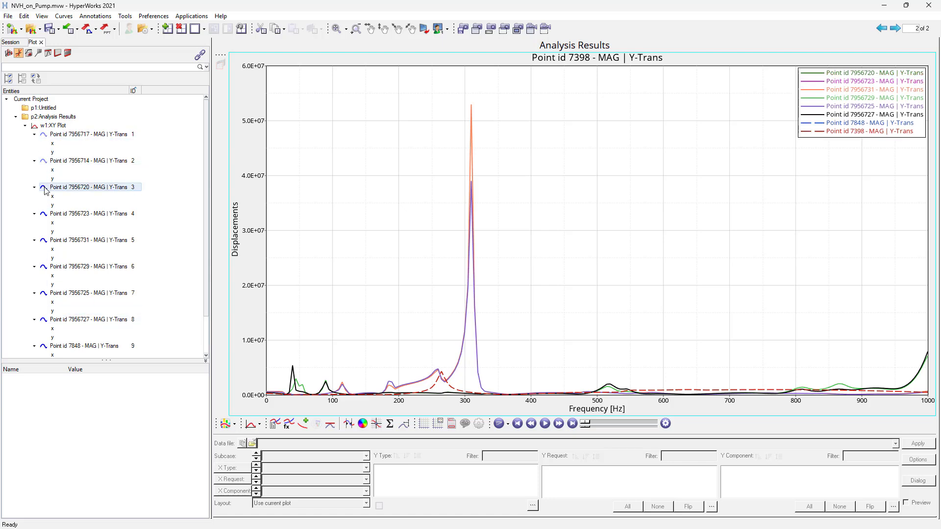
left_click(44, 187)
left_click(44, 214)
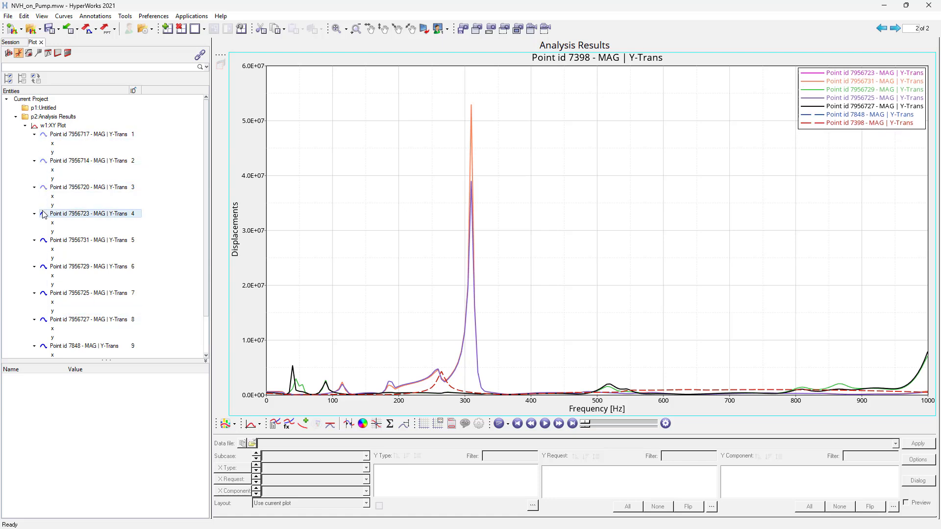
left_click(44, 241)
left_click(44, 268)
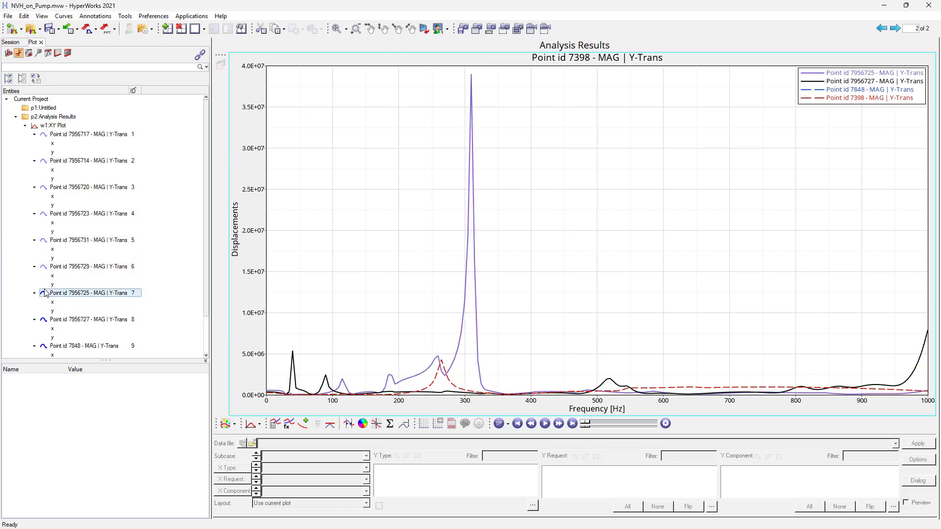
left_click(44, 294)
left_click(43, 320)
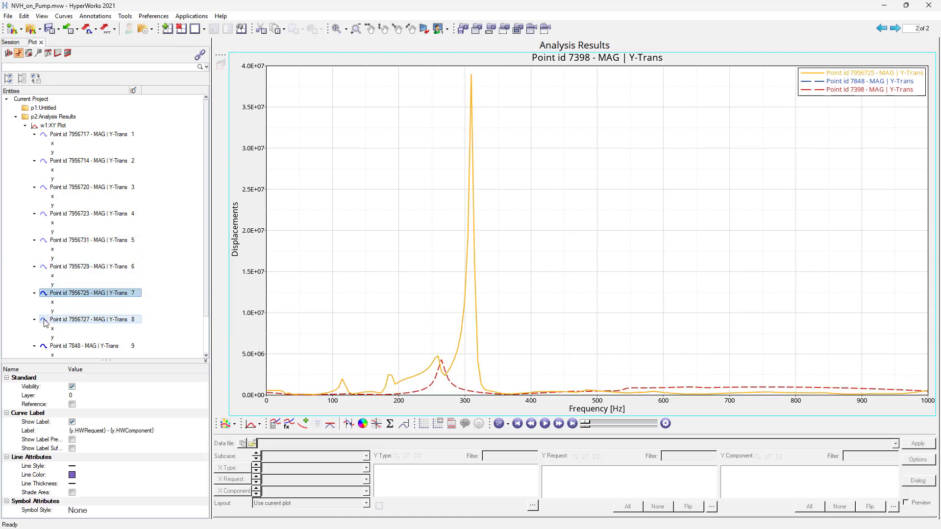
Toggle the curves of points 7956725, 7848 and 7398 off and back on to inspect their individual responses.
scroll(44, 323, "down", 2)
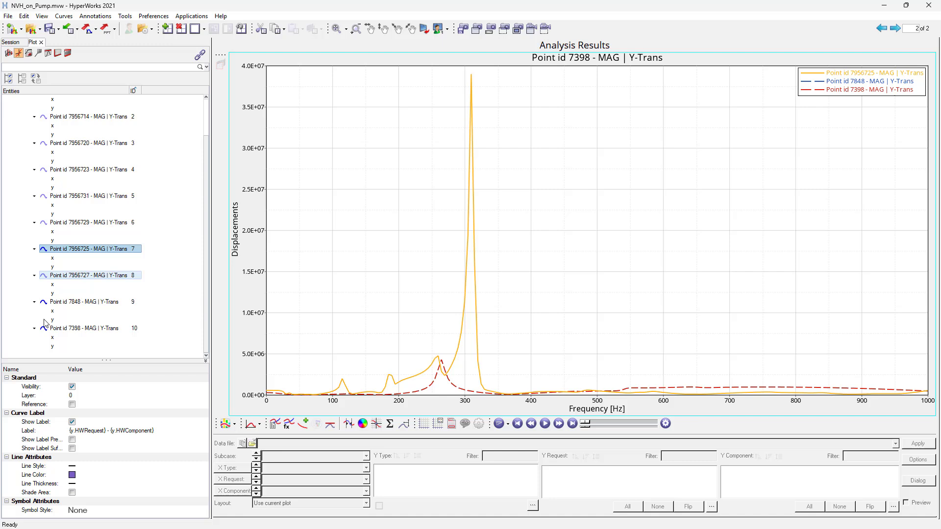
left_click(44, 249)
left_click(44, 249)
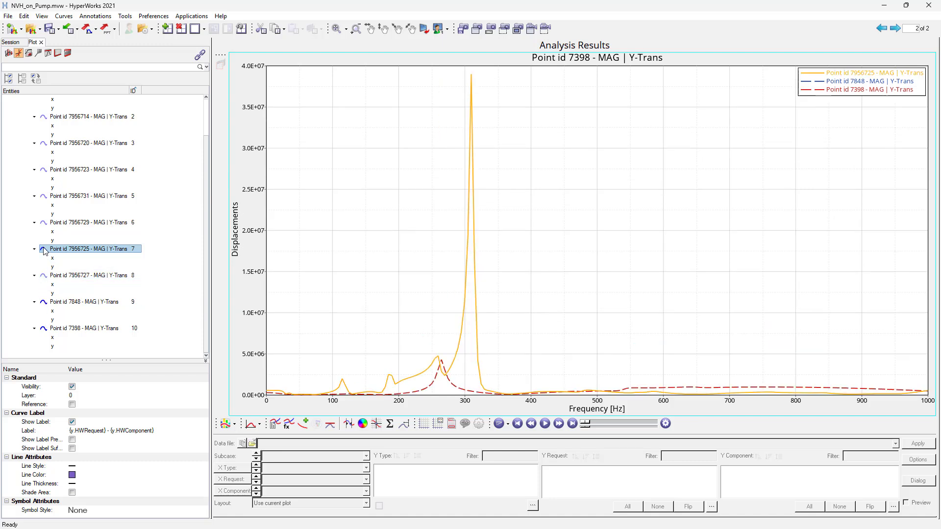
left_click(43, 250)
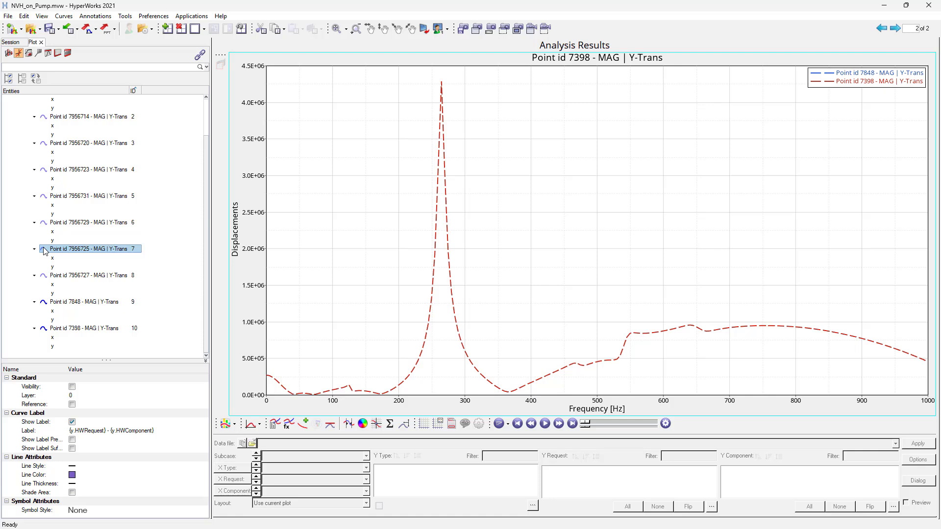
left_click(44, 249)
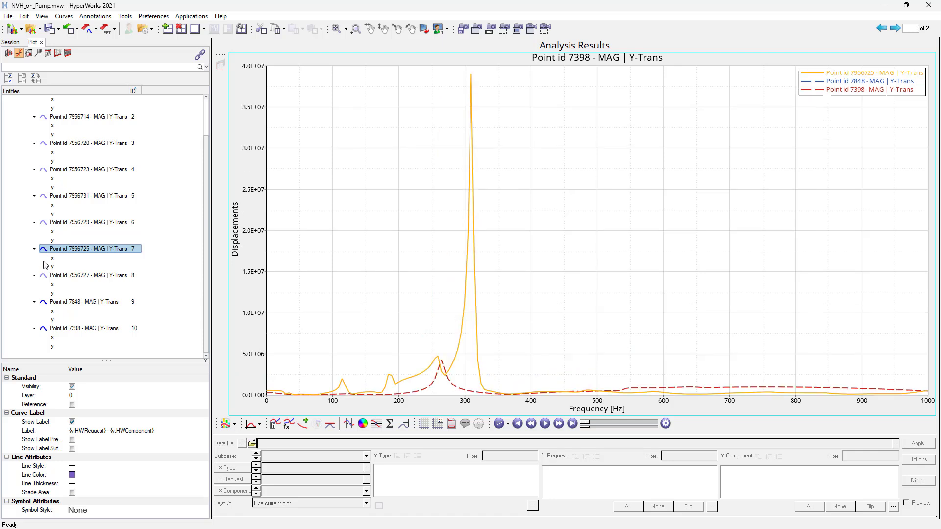
left_click(45, 305)
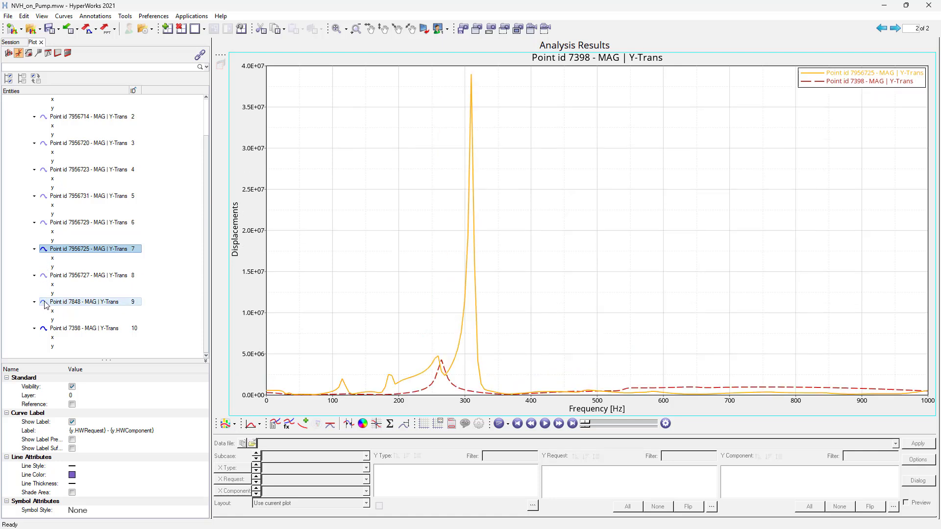
left_click(45, 305)
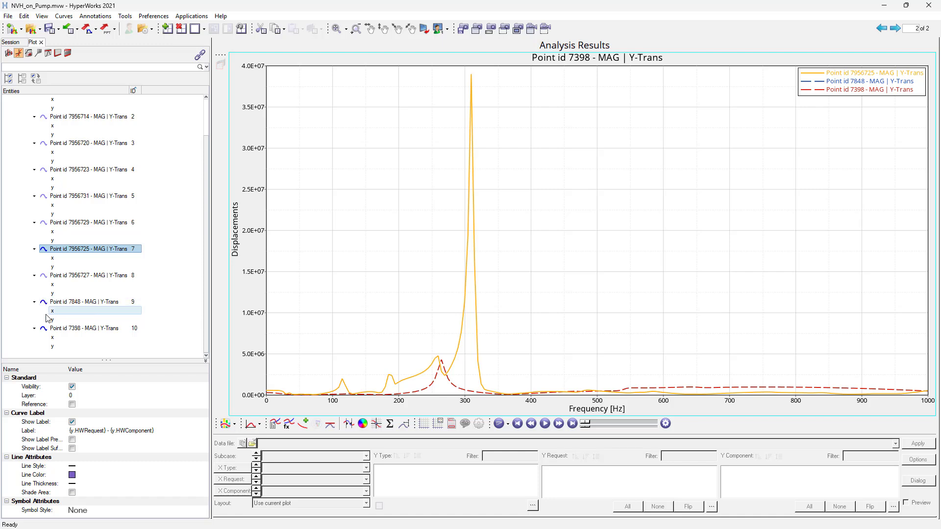
left_click(43, 330)
left_click(42, 329)
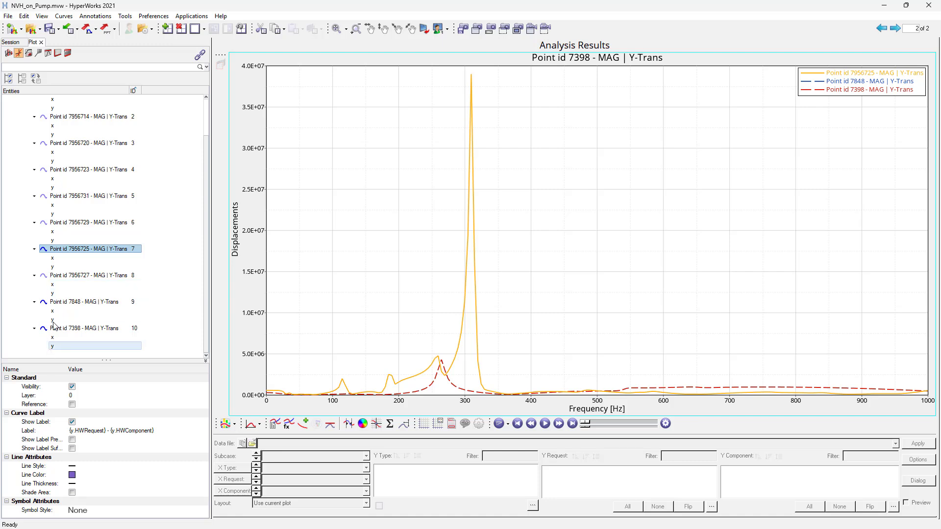
Show the point 7956717 curve for inspection, hide it again, and turn on the point 7956714 curve.
scroll(53, 294, "up", 3)
left_click(43, 134)
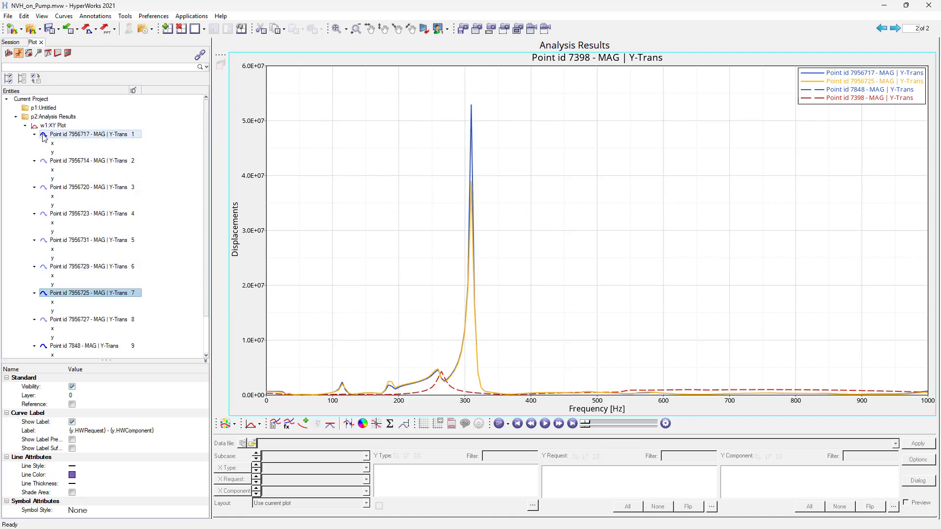
left_click(43, 135)
right_click(52, 137)
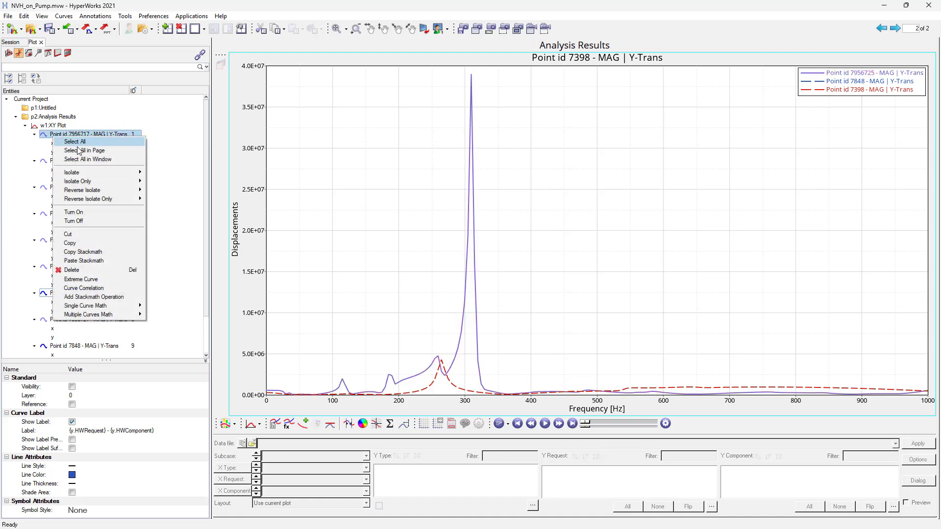
left_click(177, 134)
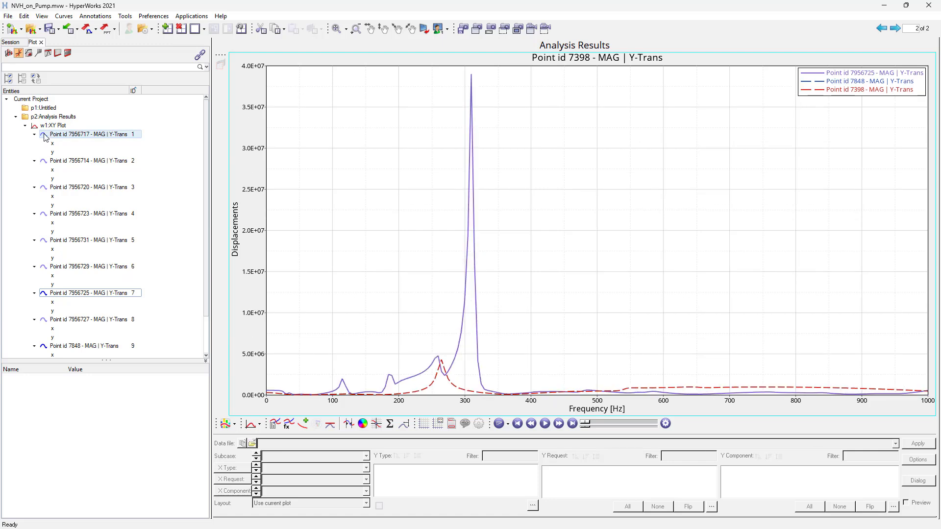
left_click(44, 161)
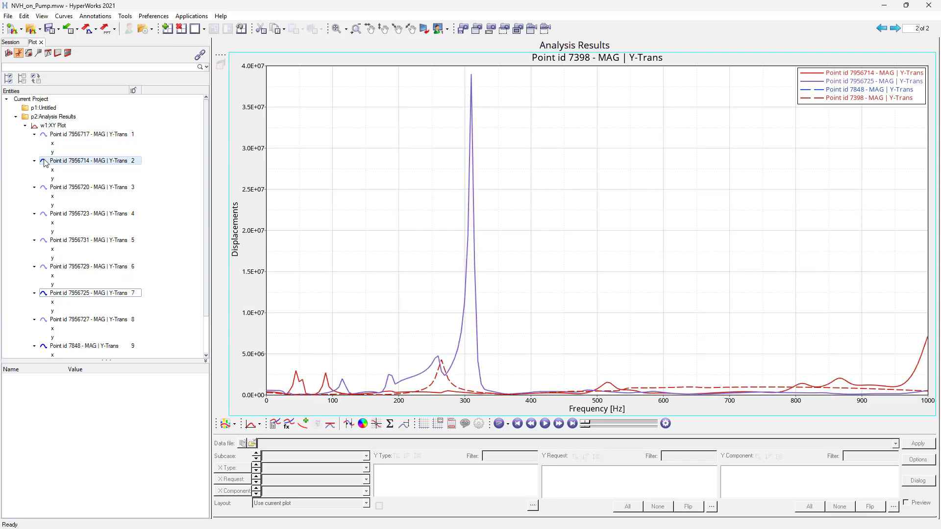
Hide the point 7956714 curve and toggle the point 7956720 curve on and off to inspect its individual response.
left_click(44, 161)
left_click(44, 188)
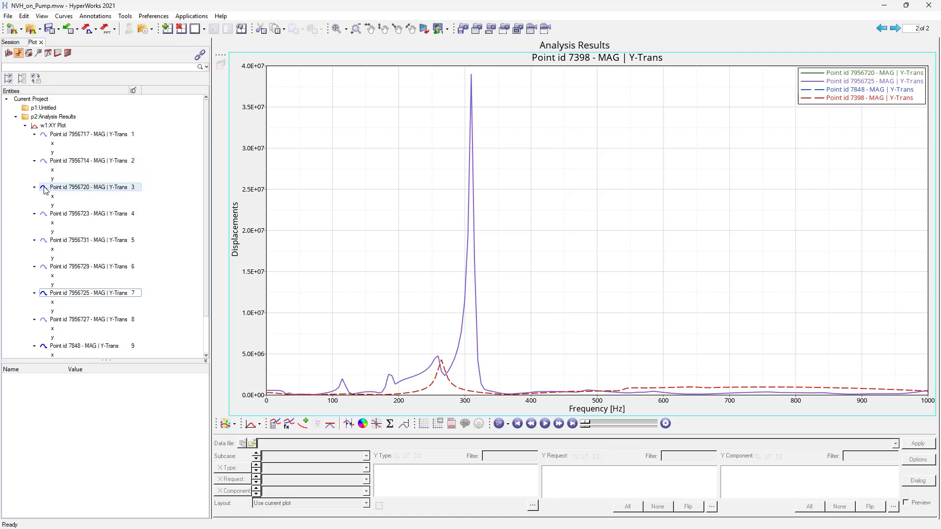
left_click(44, 188)
left_click(45, 188)
left_click(44, 189)
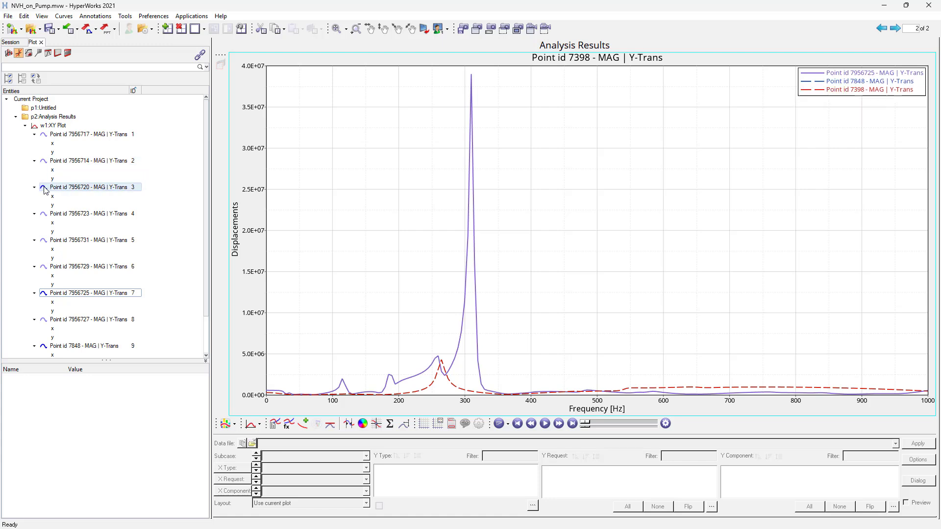
left_click(44, 189)
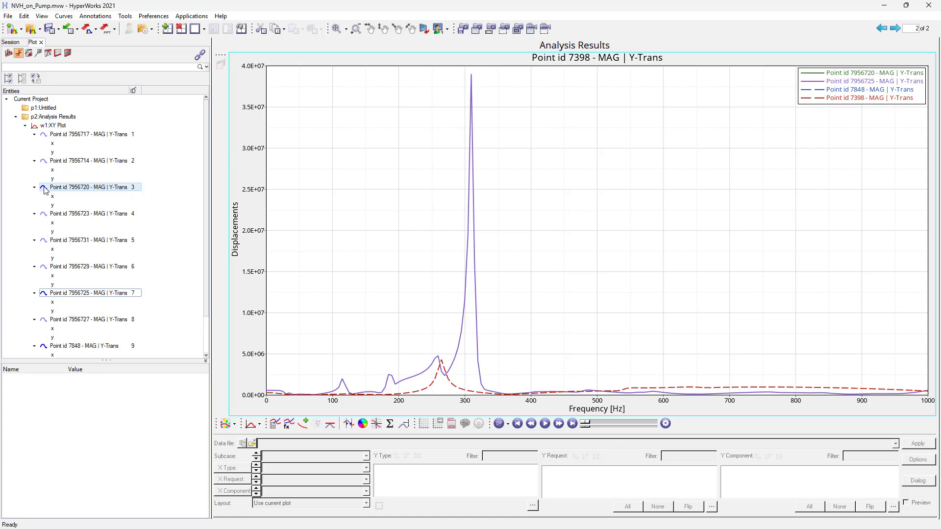
left_click(44, 189)
Show the point 7956723 curve for inspection, hide it again, and hide the point 7956725 curve.
left_click(44, 216)
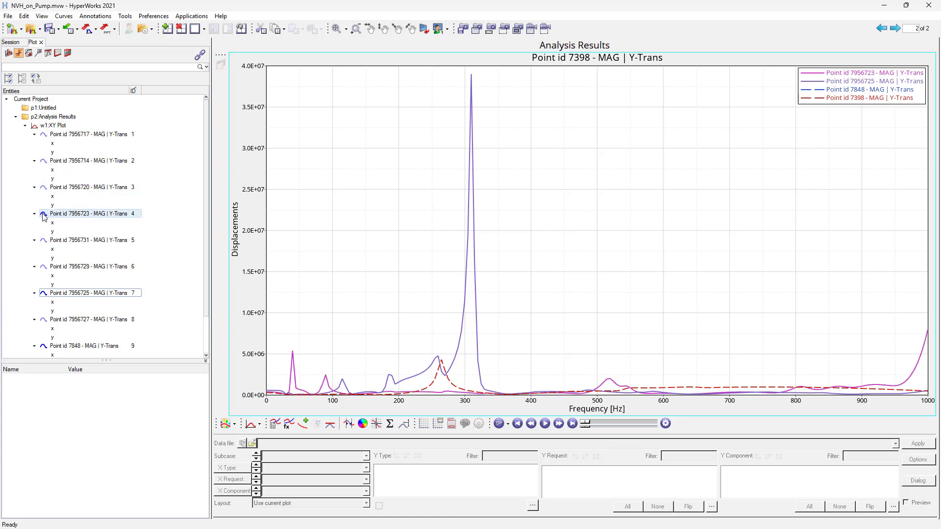
left_click(44, 216)
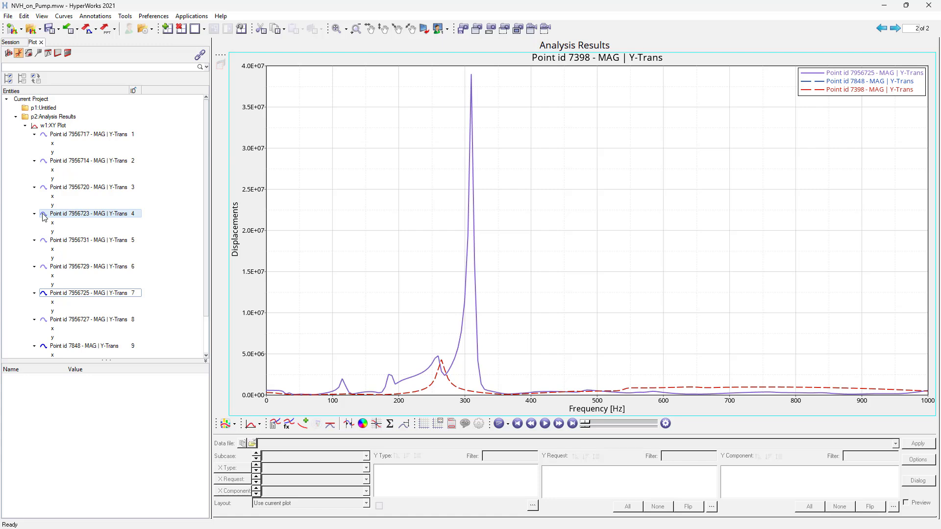
left_click(44, 293)
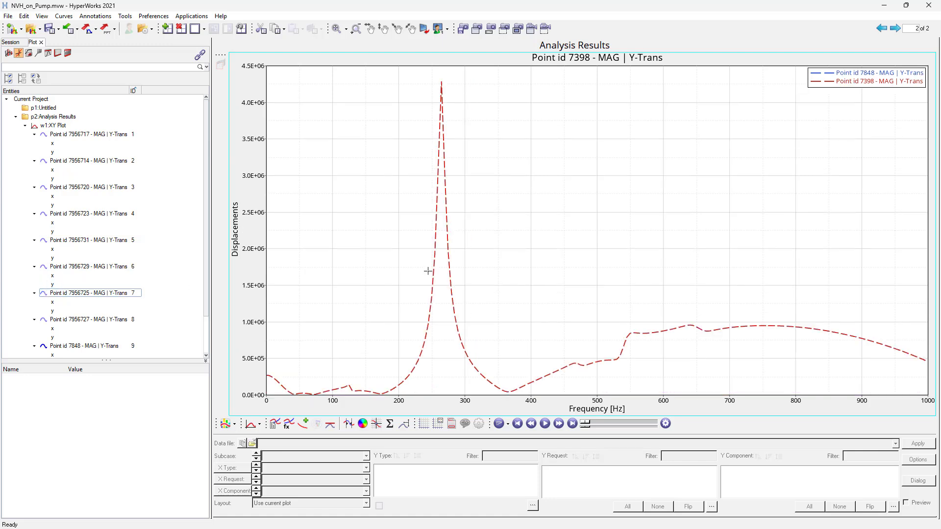
Examine the peak coordinates of the point 7848 curve, then show the point 7956717 curve and inspect its peak.
scroll(428, 272, "down", 3)
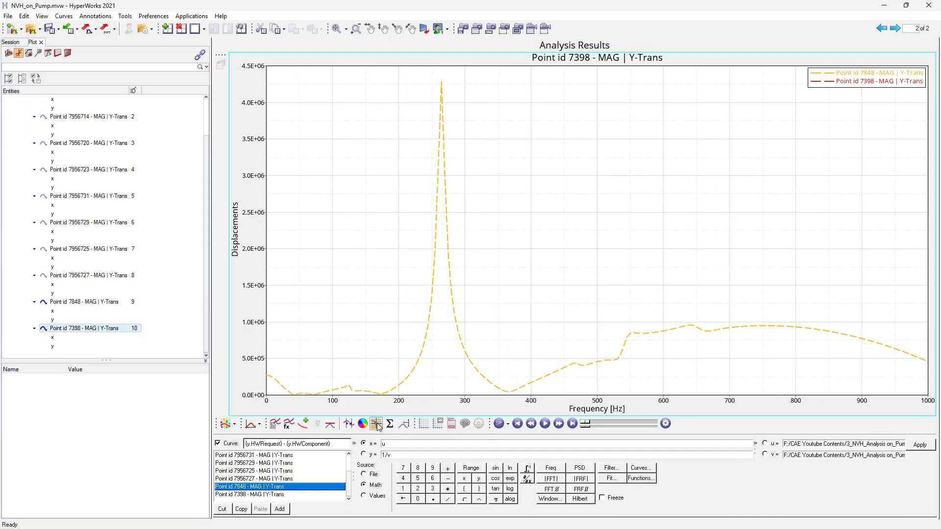
left_click(377, 423)
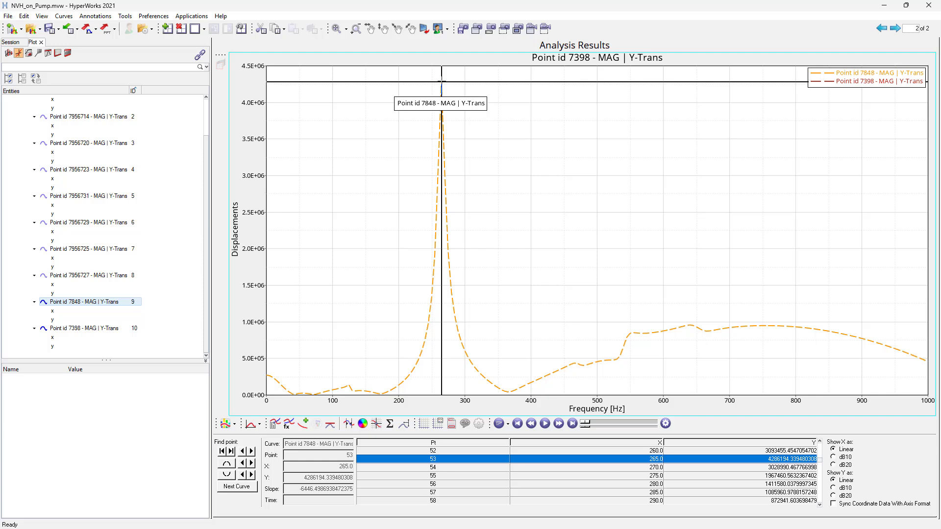
scroll(42, 138, "up", 2)
left_click(43, 135)
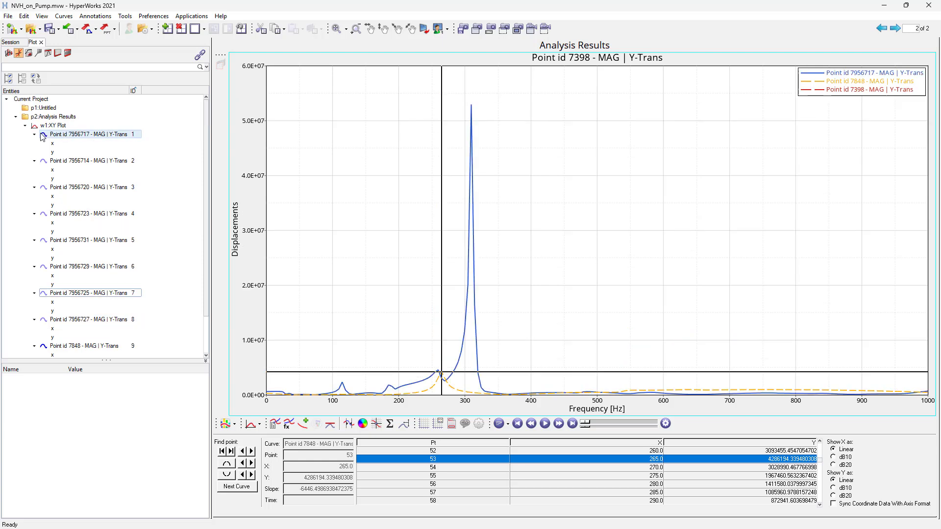
left_click(471, 105)
left_click(471, 104)
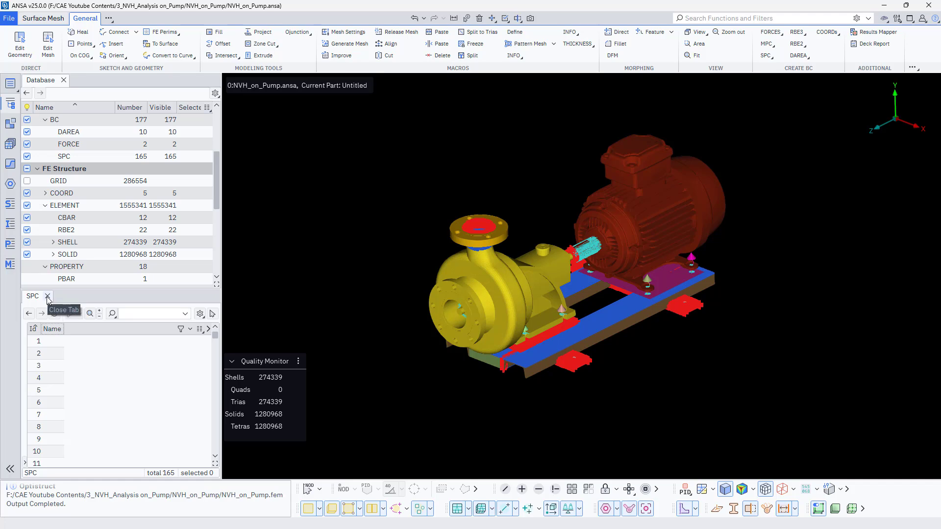
Switch to ANSA, close the SPC list, and find grid ID 7956717 in the GRID list to locate it on the model.
left_click(48, 297)
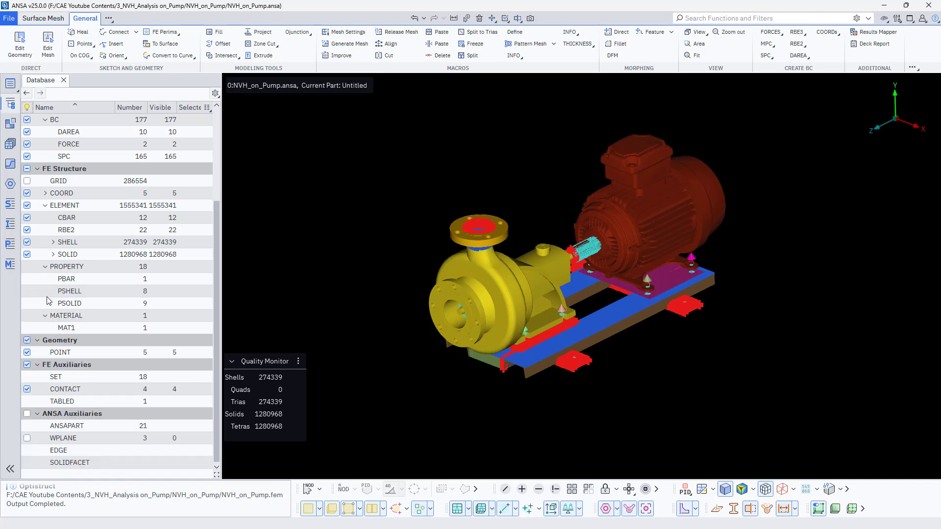
double_click(59, 181)
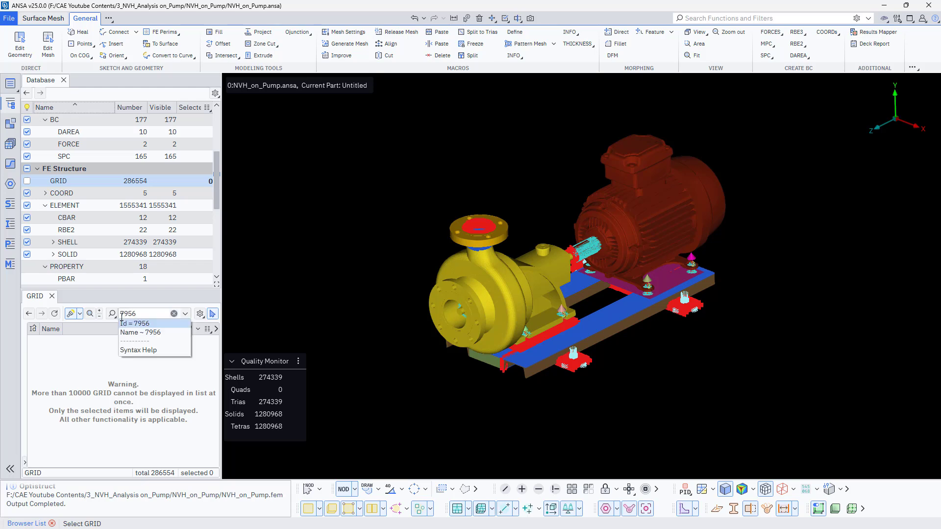
type("717")
left_click(143, 324)
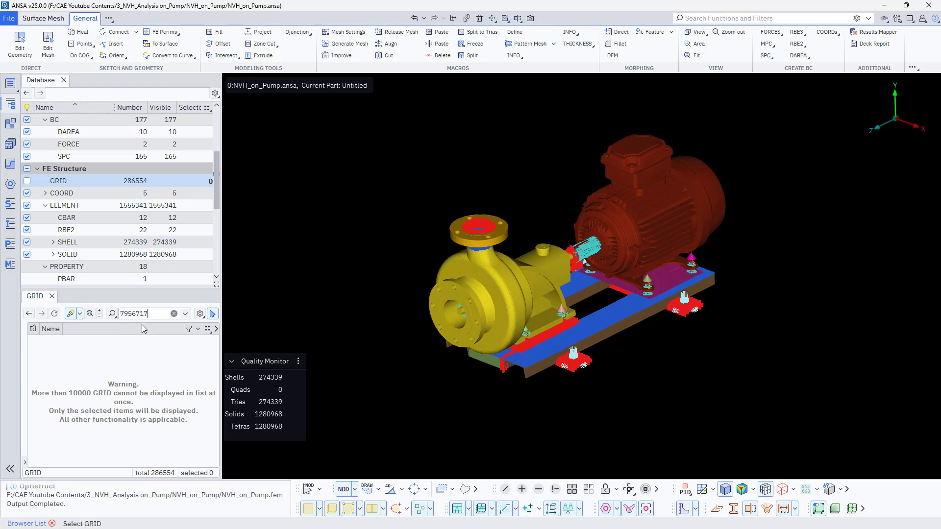
left_click(51, 343)
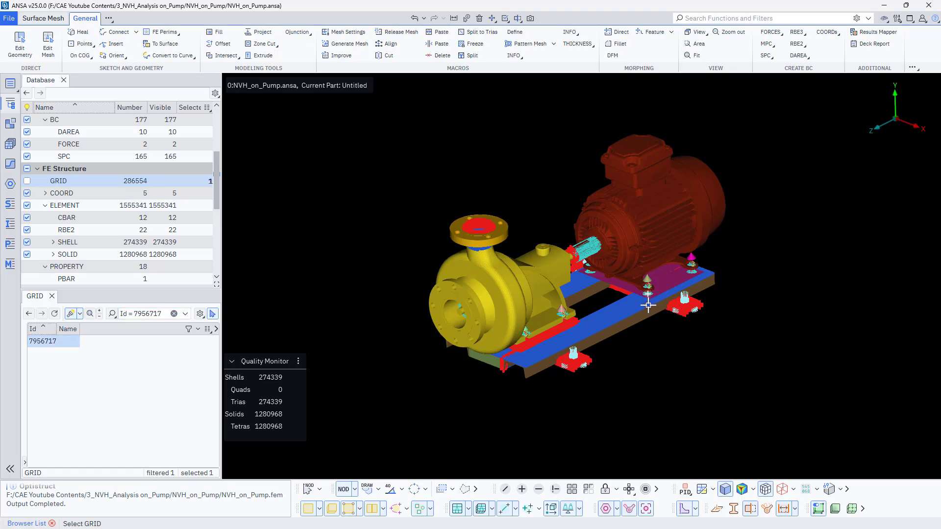
scroll(645, 297, "up", 10)
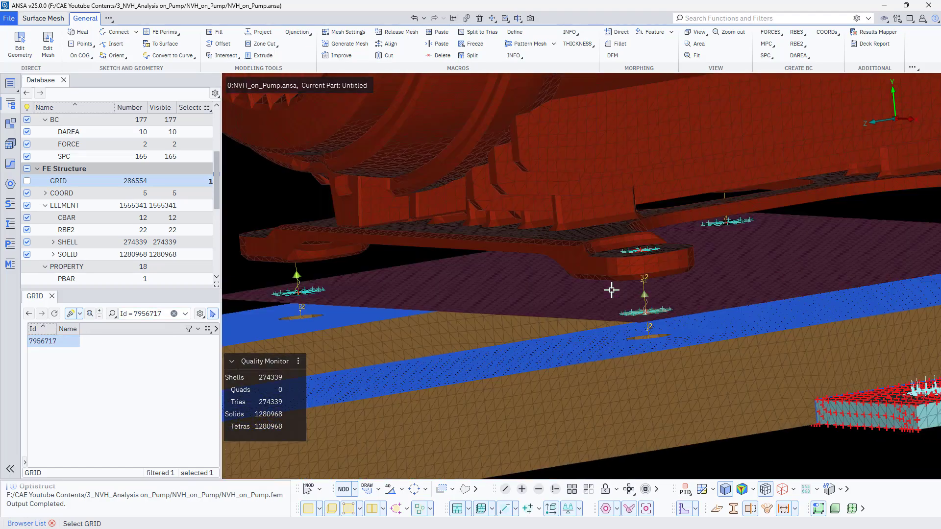
left_click_drag(611, 290, 608, 321, "ctrl")
scroll(608, 321, "down", 10)
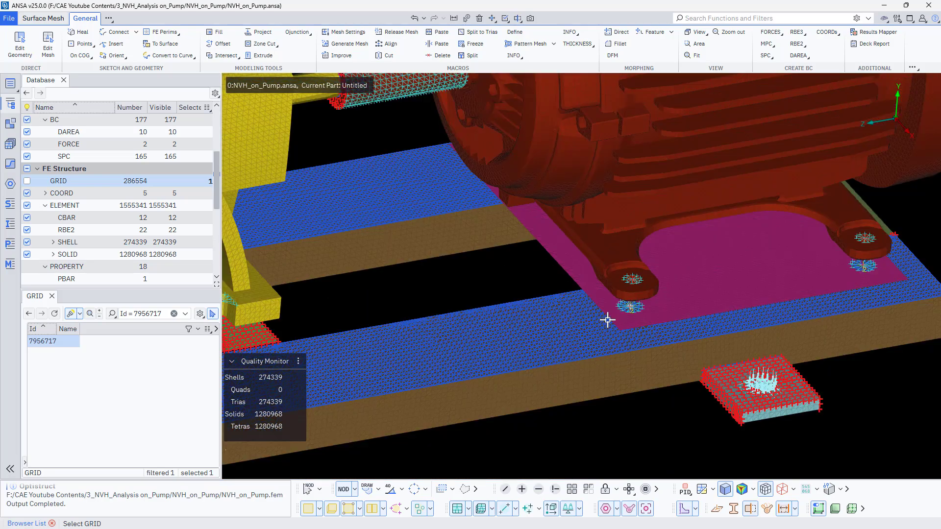
scroll(599, 308, "up", 1)
mouse_move(599, 308)
left_mouse_down("ctrl")
mouse_move(607, 303)
mouse_move(597, 296)
mouse_move(607, 300)
left_mouse_up("ctrl")
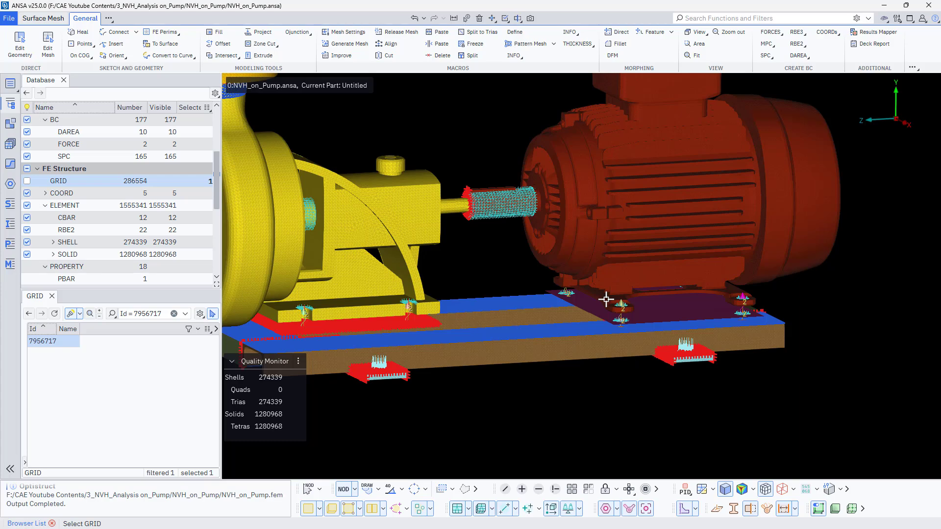
left_click_drag(607, 301, 624, 317, "ctrl")
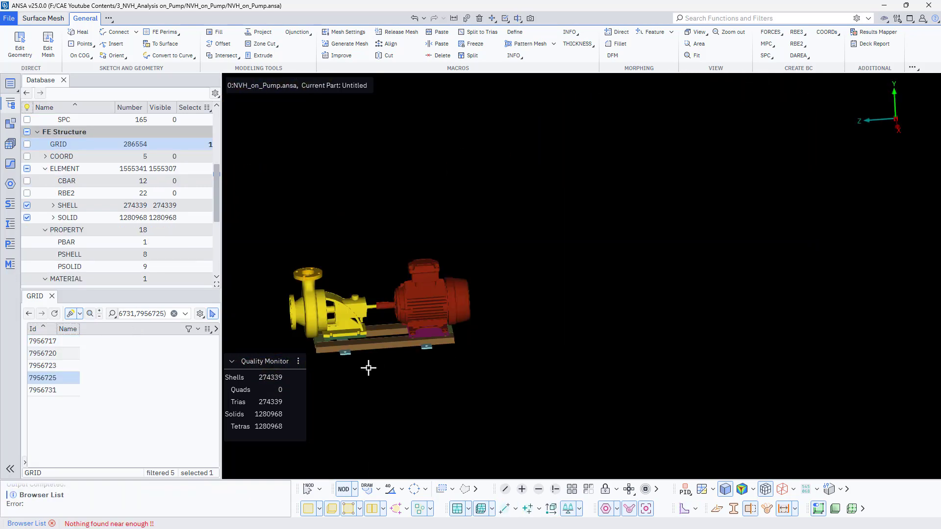
Highlight grids 7956717, 7956720, 7956723, 7956725 and 7956731 on the model, then clear the selection and close the GRID list.
scroll(369, 368, "up", 5)
left_click_drag(357, 357, 330, 340, "ctrl")
left_click_drag(55, 413, 57, 346)
mouse_move(485, 334)
left_mouse_down("ctrl")
mouse_move(512, 337)
mouse_move(499, 320)
mouse_move(492, 337)
mouse_move(513, 441)
mouse_move(499, 331)
left_mouse_up("ctrl")
scroll(492, 336, "down", 5)
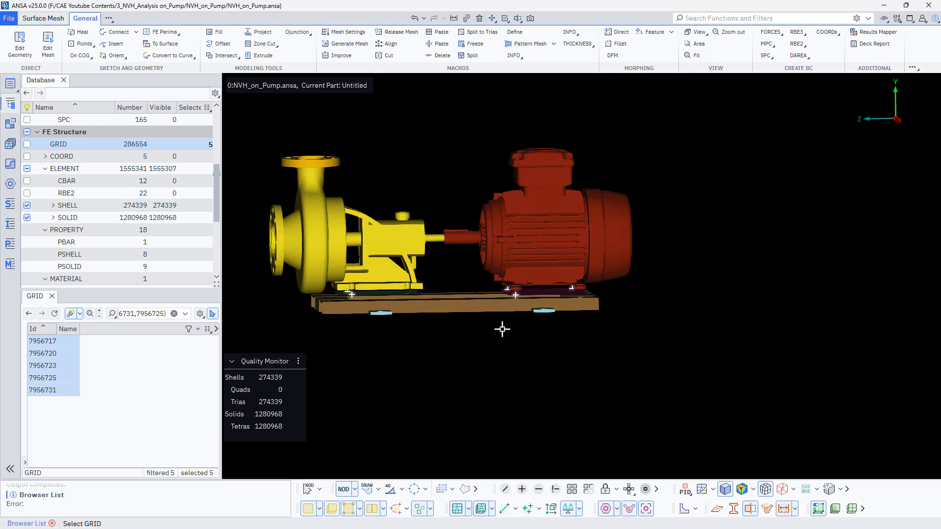
left_click(430, 341)
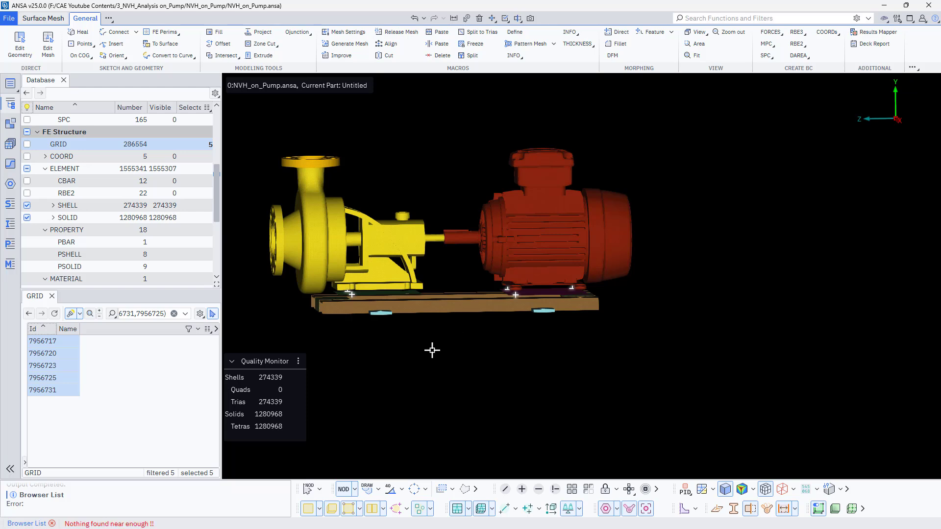
middle_click(433, 351)
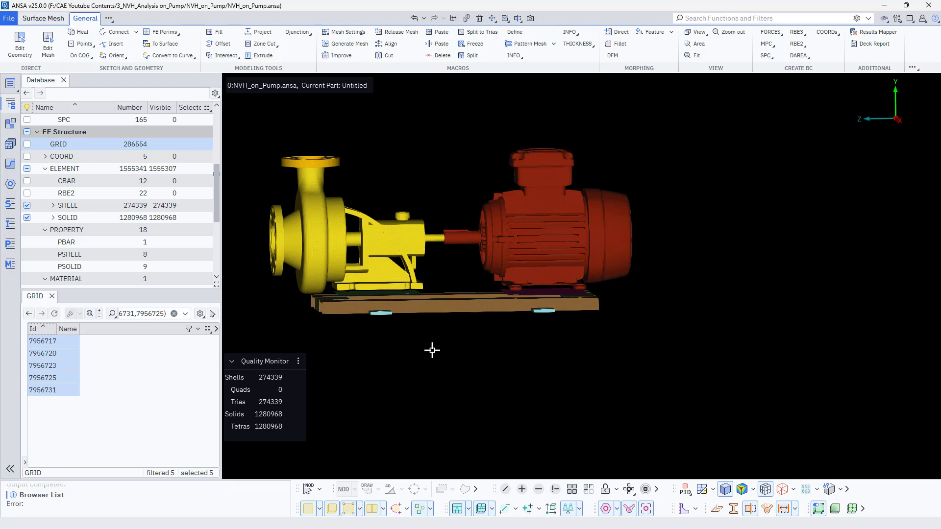
left_click_drag(420, 351, 431, 364, "ctrl")
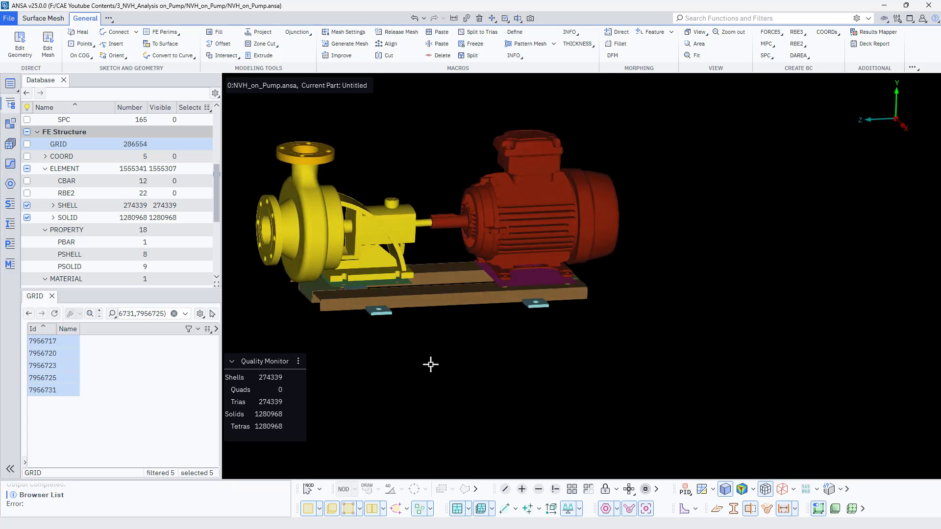
left_click(118, 391)
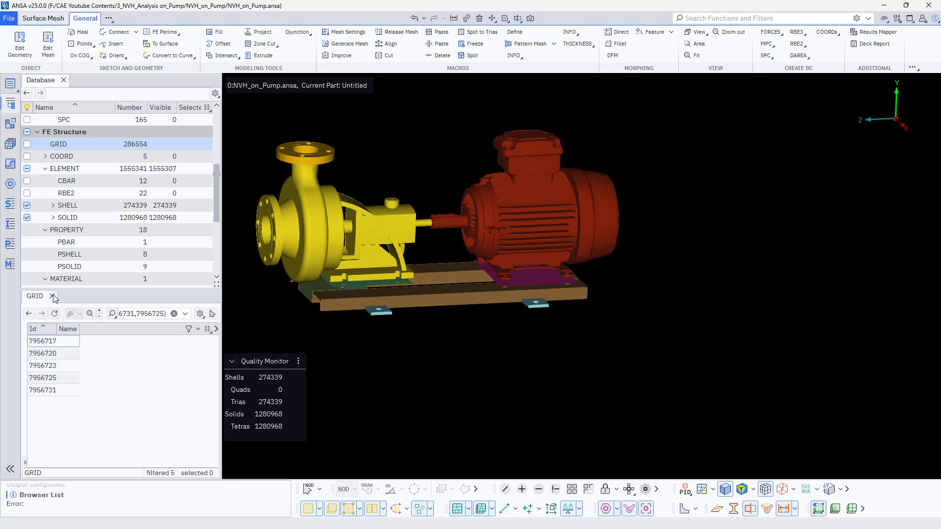
left_click(52, 296)
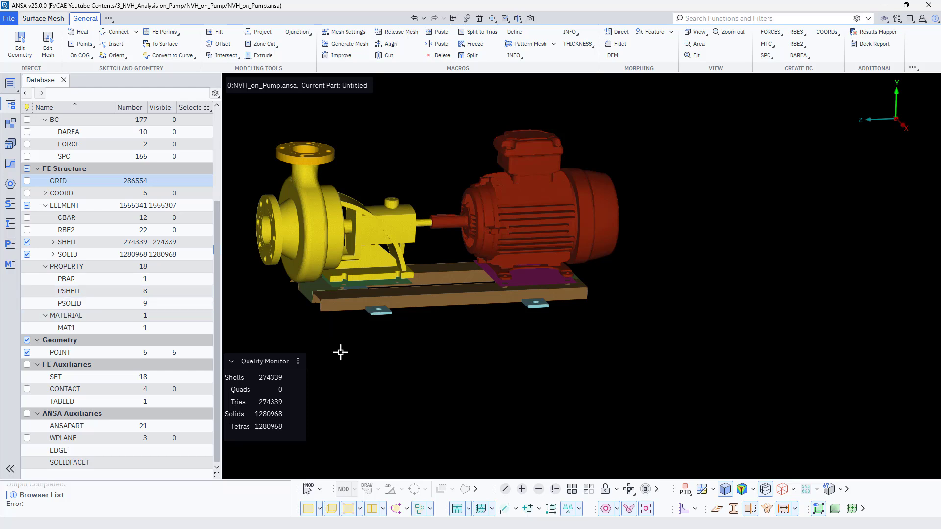
Open the PSHELL property list and set the thickness of property 6, the plate under the motor, to 20.
middle_click_drag(394, 381, 481, 393, "ctrl")
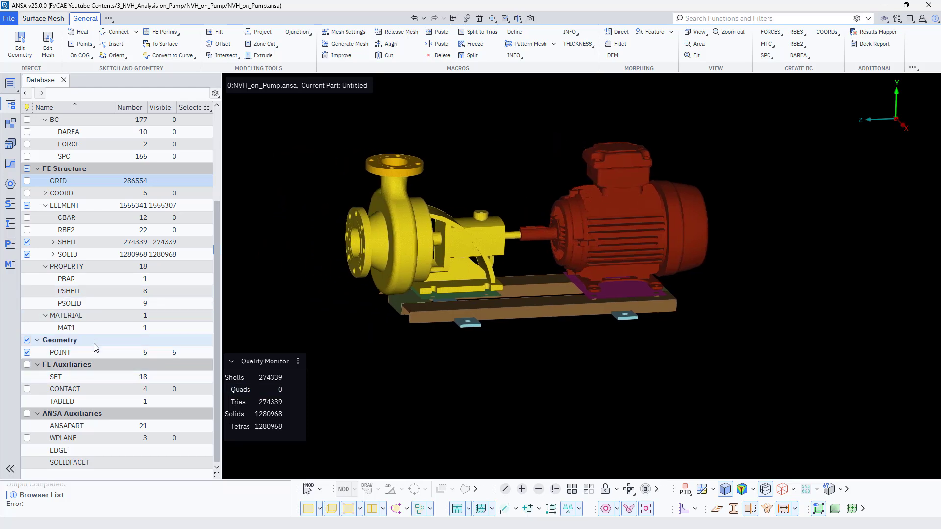
left_click(91, 292)
double_click(87, 291)
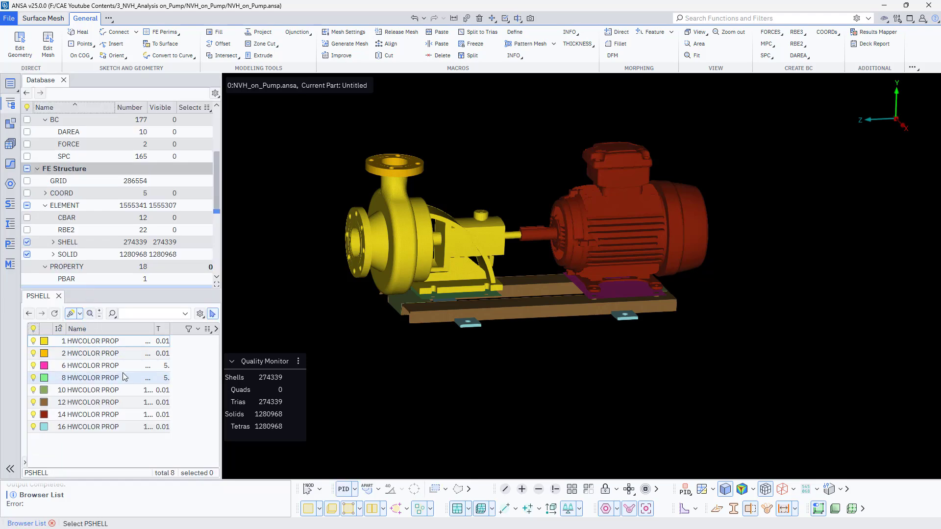
left_click(163, 378)
left_click(165, 366)
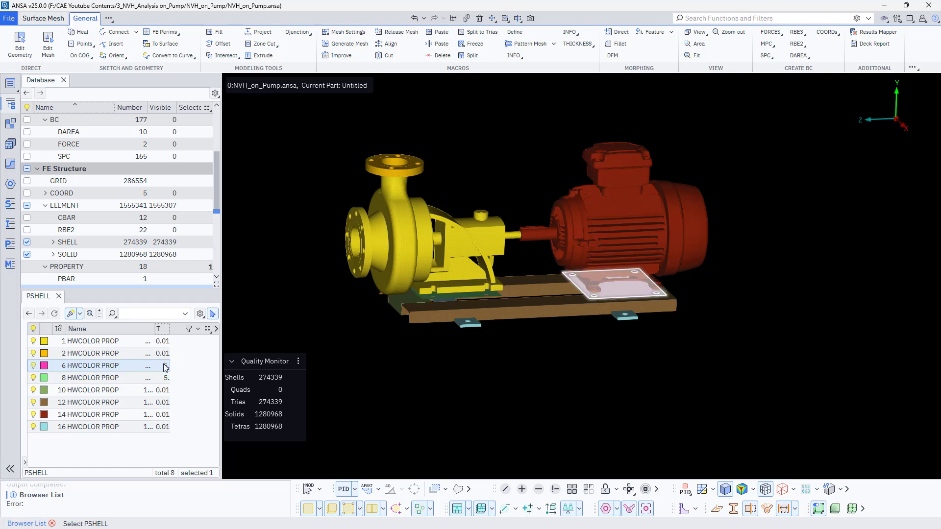
double_click(166, 368)
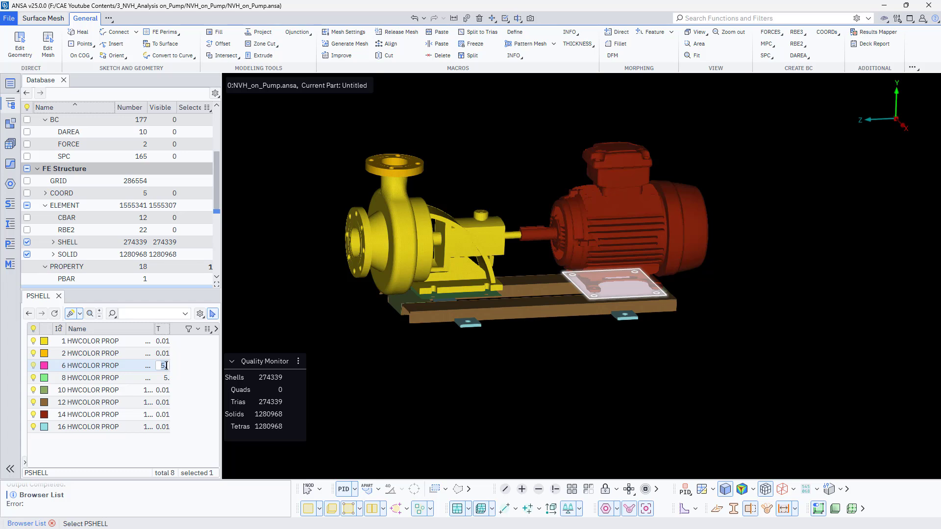
Set the thickness of PSHELL property 8, the plate under the pump, to 20.
left_click(166, 379)
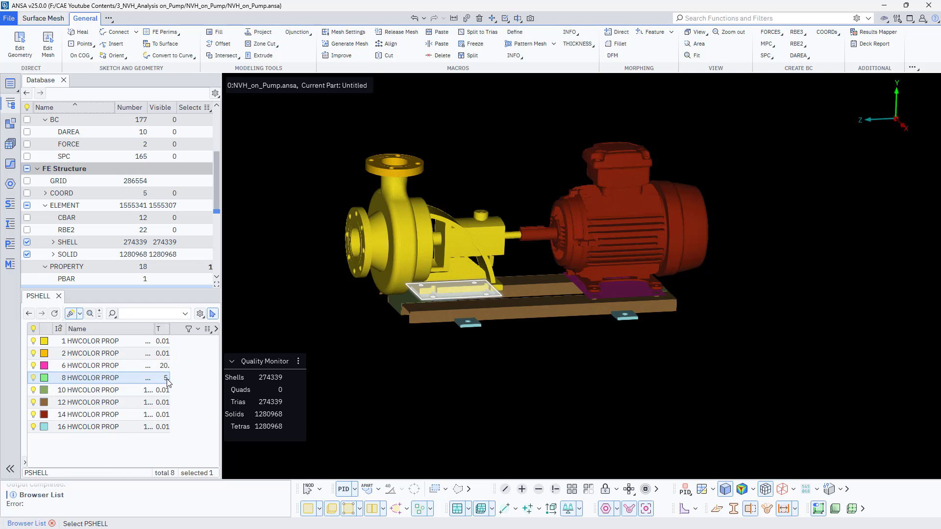
double_click(167, 379)
key("Return")
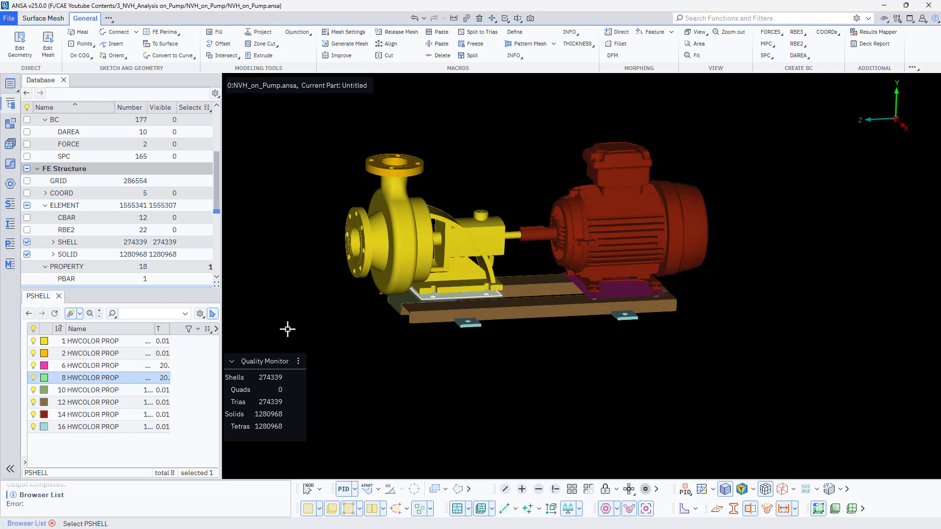
left_click(317, 319)
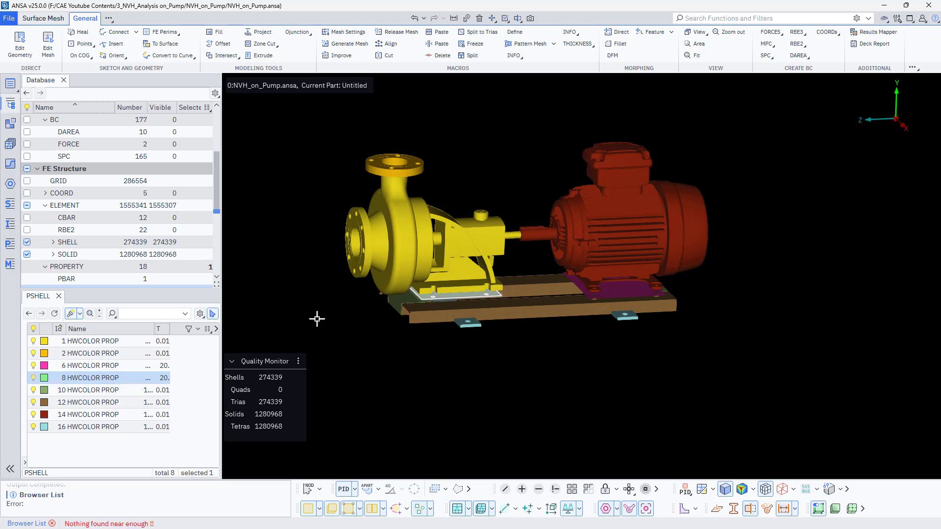
Turn on drawing shells as solids in the presentation parameters so the pump's base plate is displayed with its thickness.
scroll(428, 296, "up", 5)
left_click_drag(437, 318, 438, 314, "ctrl")
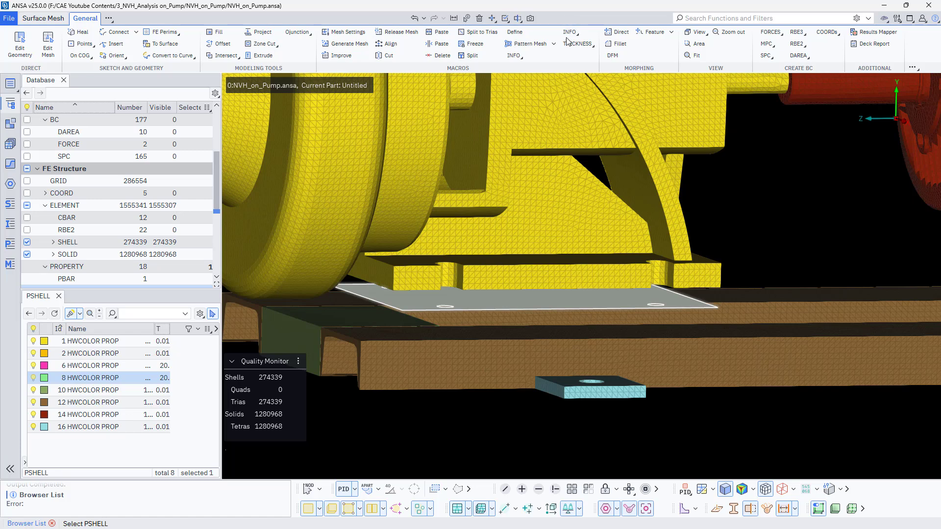
right_click(561, 10)
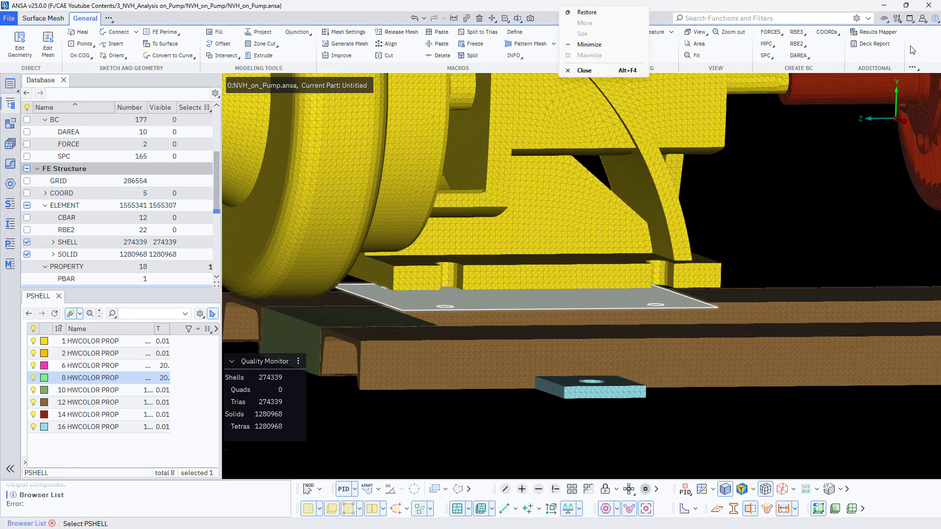
left_click(898, 19)
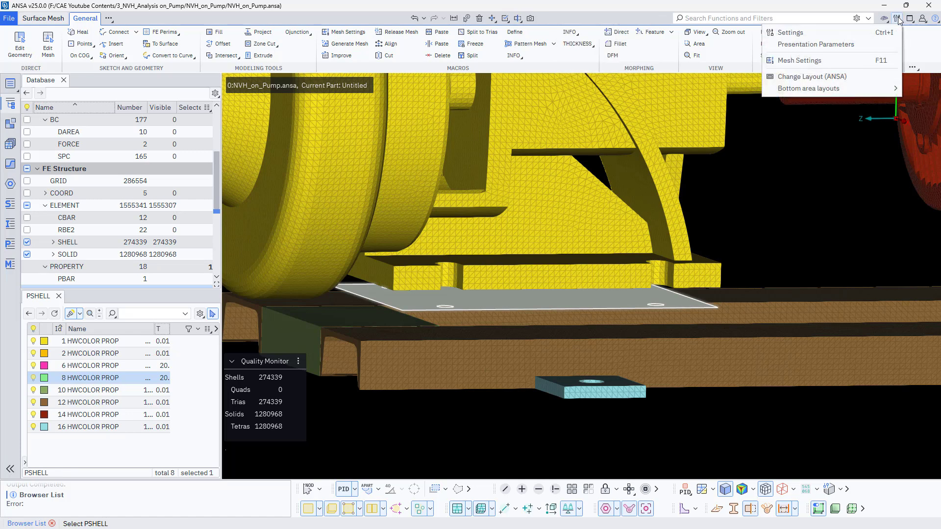
left_click(804, 44)
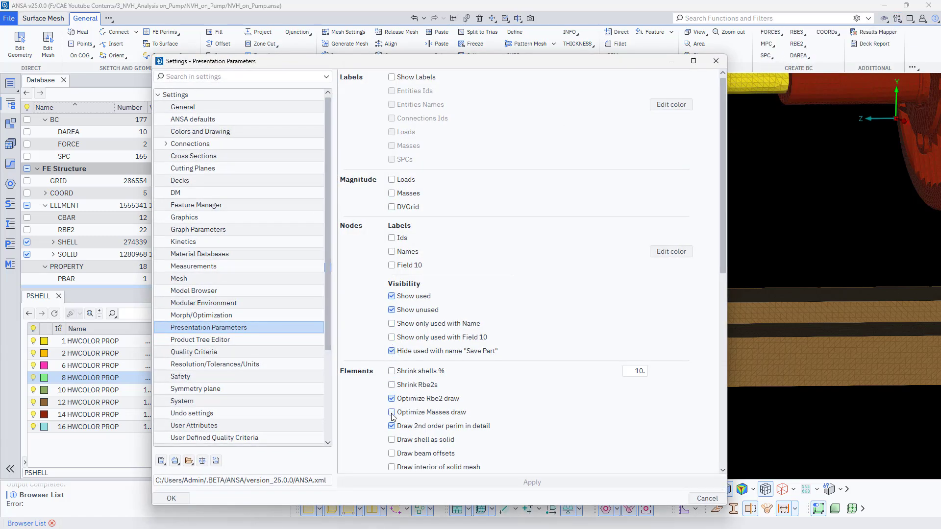
left_click(391, 440)
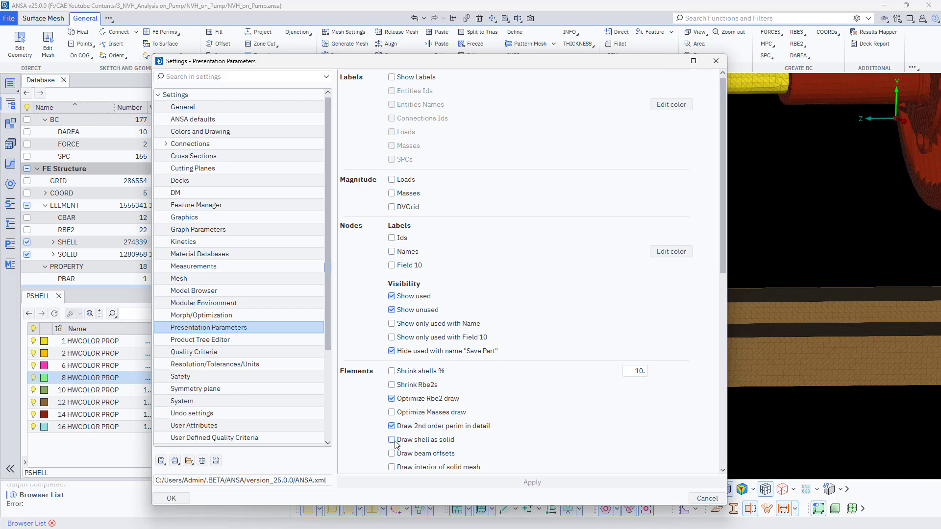
left_click(490, 482)
left_click(171, 498)
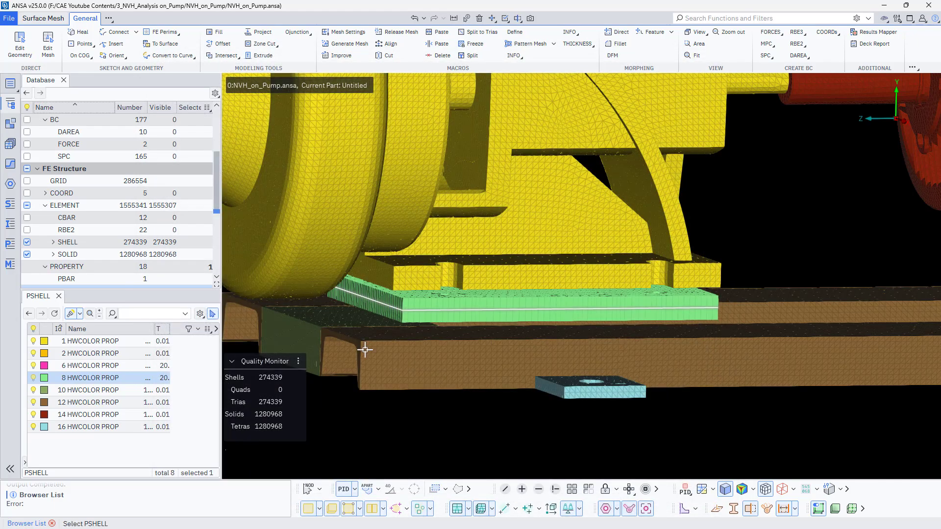
Examine the displayed thickness of the plates under the pump and the motor.
mouse_move(452, 285)
left_mouse_down("ctrl")
mouse_move(432, 279)
mouse_move(478, 283)
mouse_move(450, 284)
mouse_move(438, 303)
mouse_move(451, 283)
left_mouse_up("ctrl")
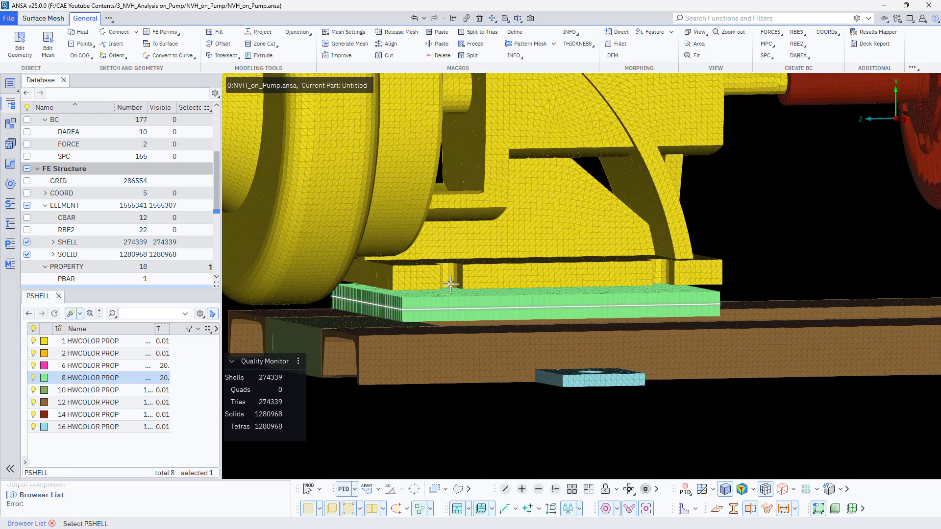
scroll(451, 285, "up", 5)
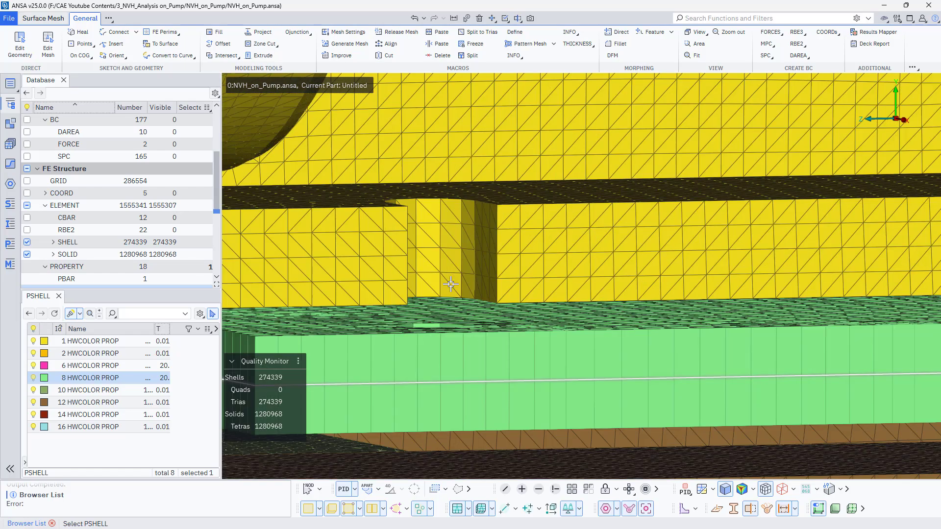
scroll(451, 283, "down", 8)
left_click_drag(586, 279, 519, 286, "ctrl")
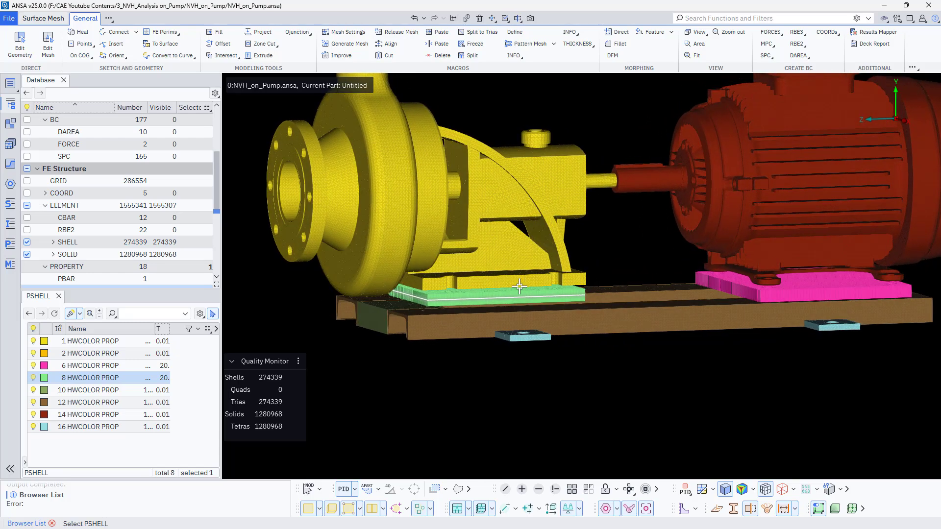
scroll(501, 296, "up", 5)
scroll(501, 296, "down", 5)
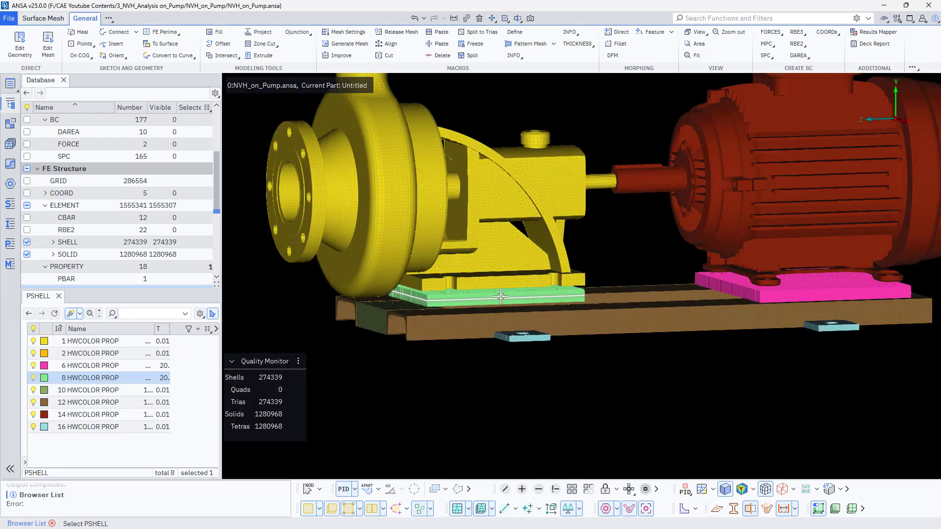
scroll(500, 296, "up", 3)
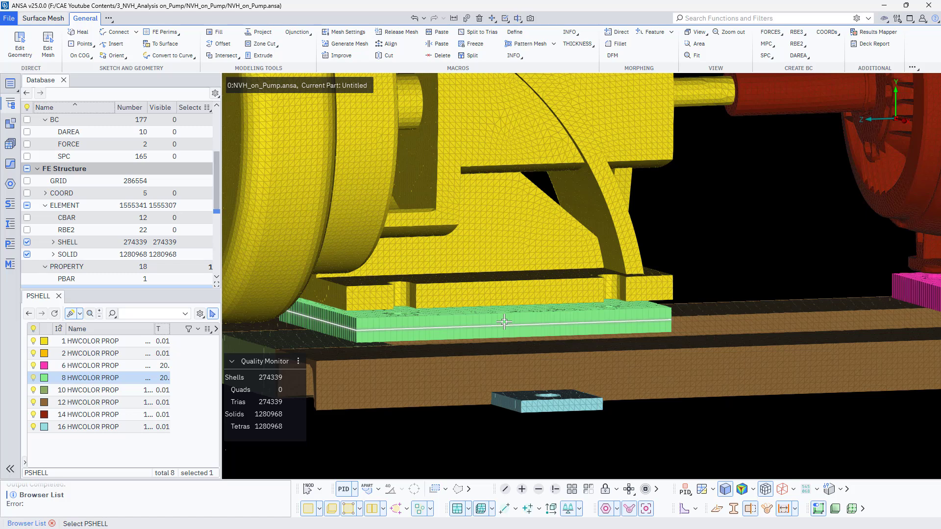
scroll(504, 322, "down", 3)
left_click(376, 409)
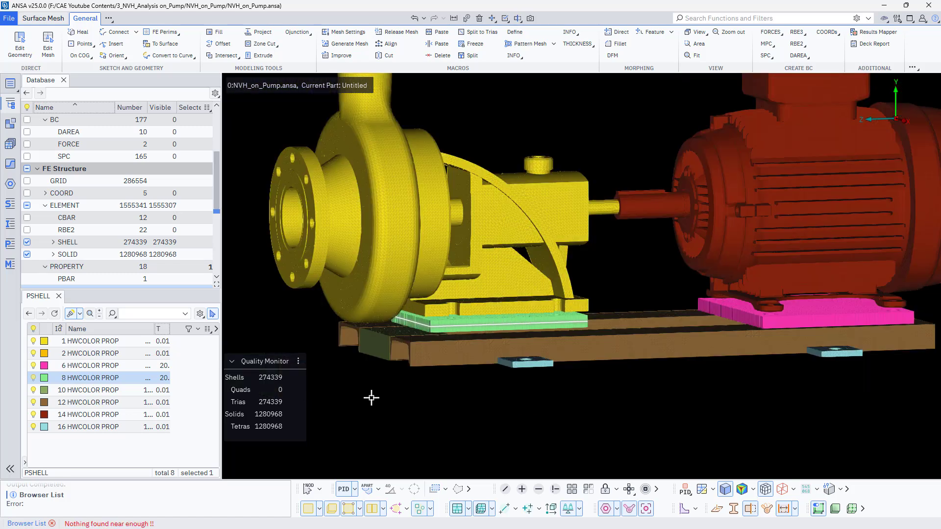
Output the model as an OptiStruct file named NVH_on_Pump_20mm_Plate_Thickness.fem with the default output parameters.
left_click(9, 19)
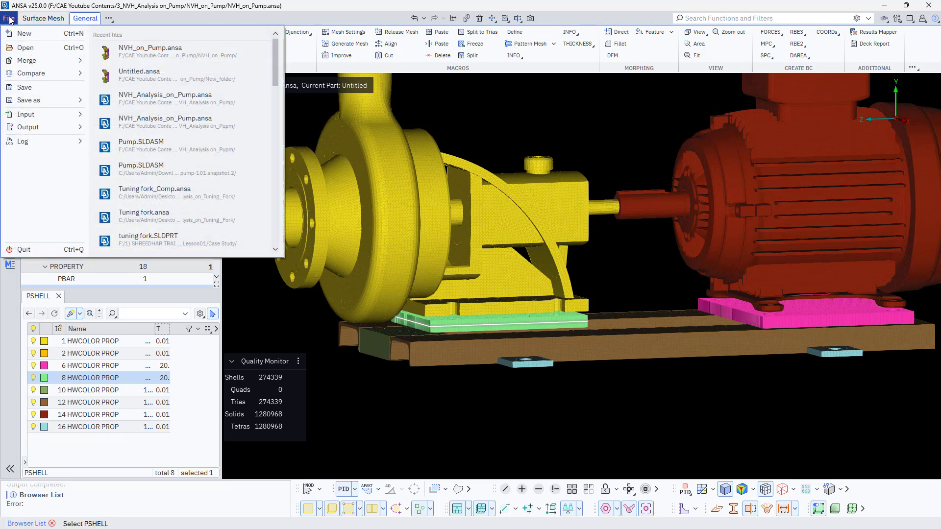
mouse_move(44, 127)
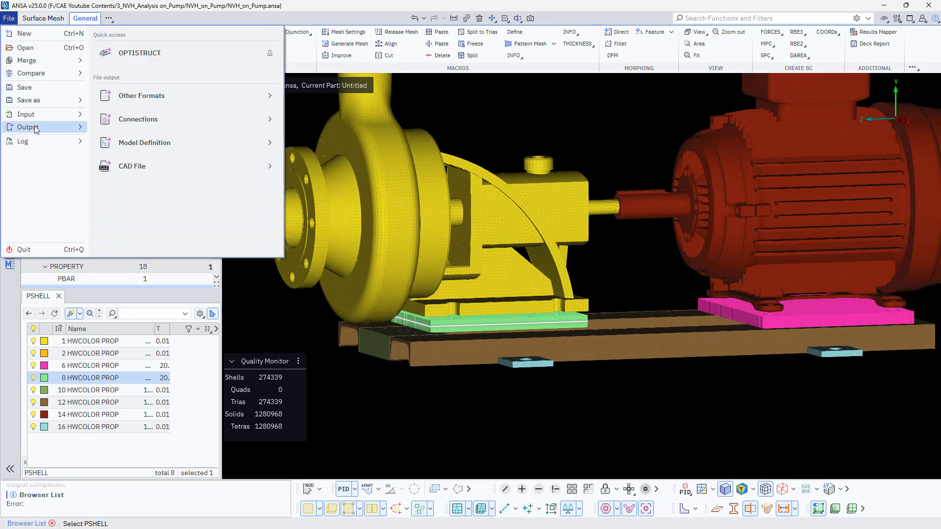
left_click(164, 57)
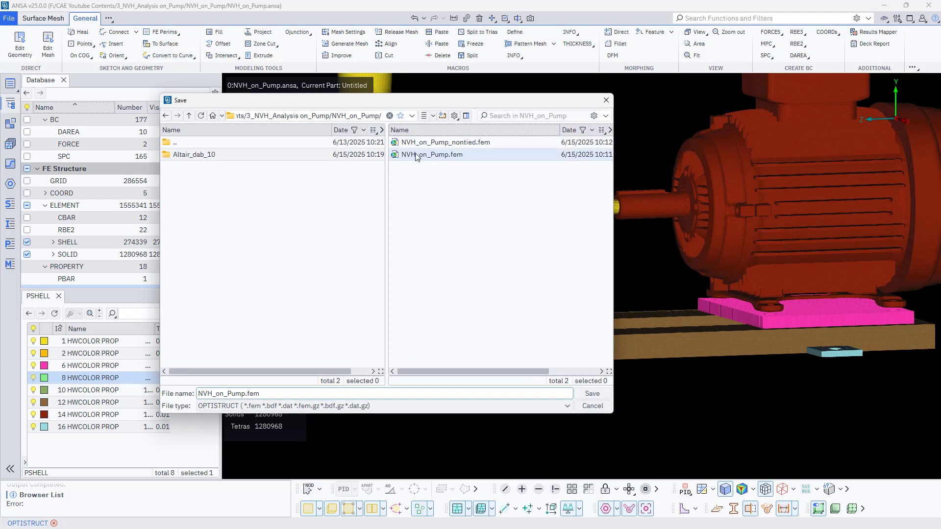
left_click(450, 156)
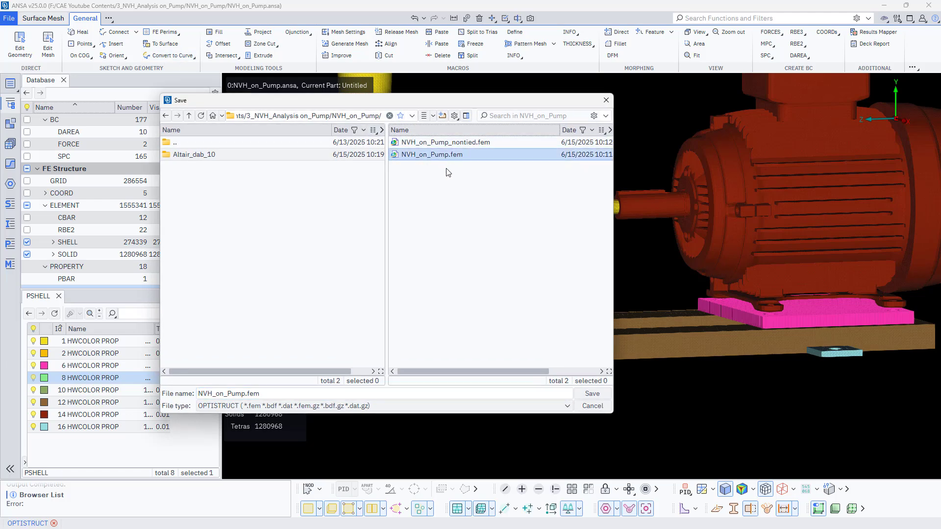
left_click(247, 398)
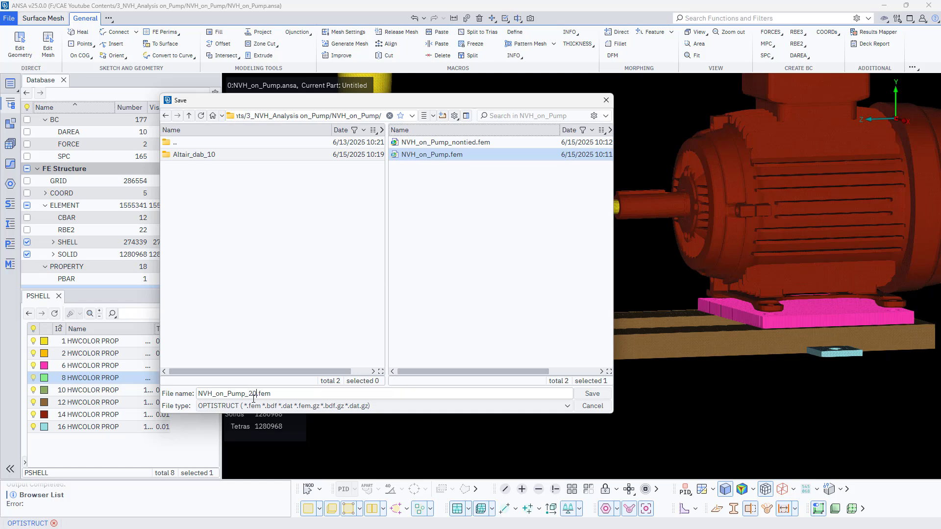
type("_20mm_Plate_Thickness")
left_click(593, 394)
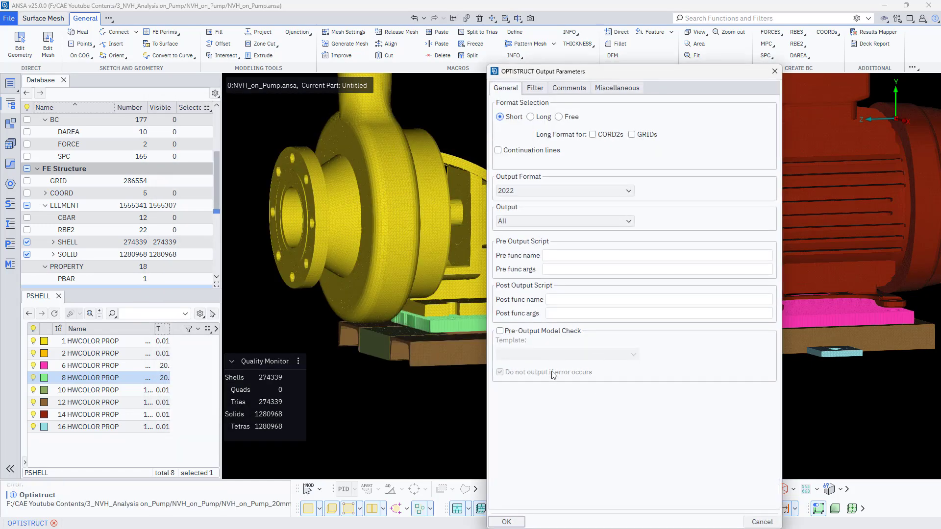
left_click(506, 522)
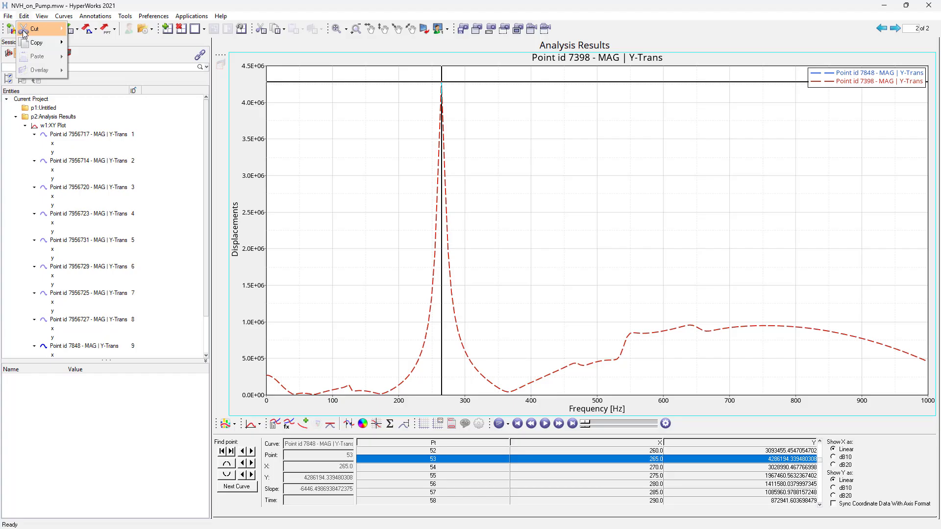
Switch to HyperWorks, start a new session discarding the current data, and change the window's client to HyperMesh.
left_click(8, 16)
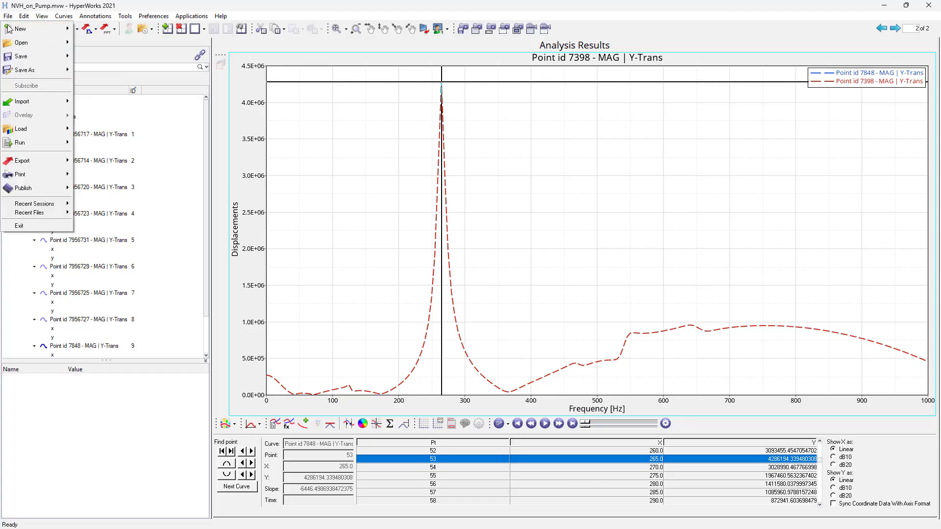
mouse_move(10, 30)
left_click(93, 29)
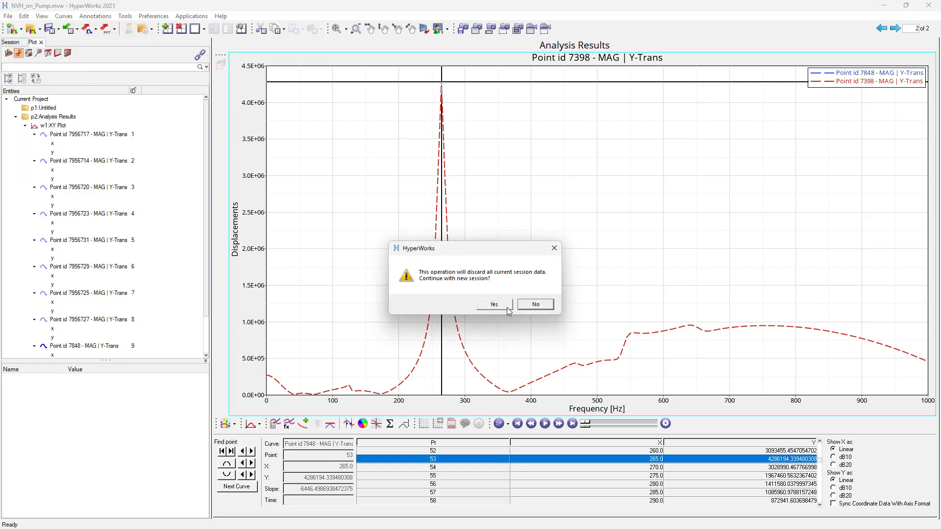
left_click(494, 305)
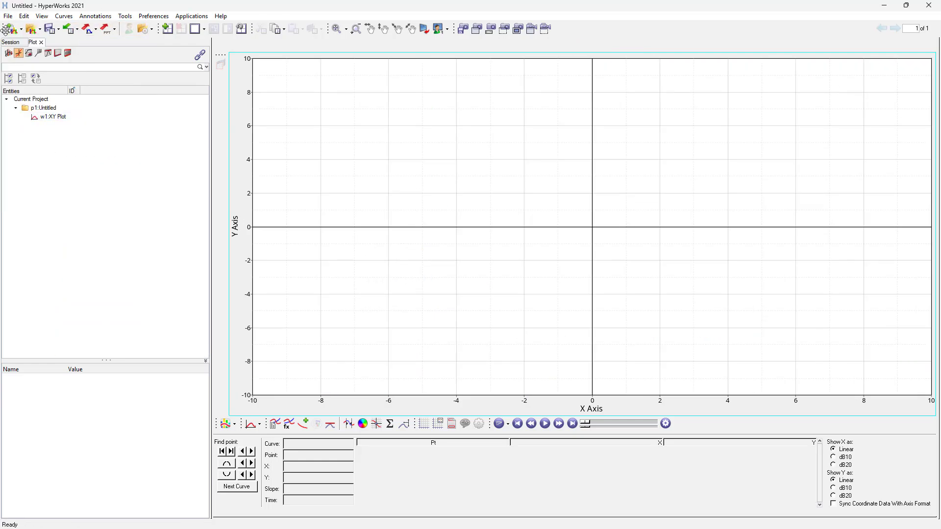
left_click(227, 424)
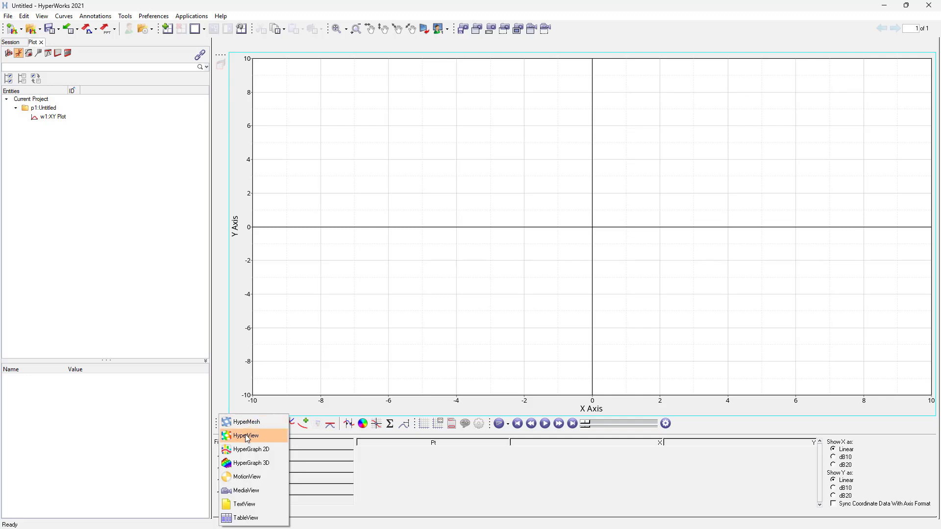
left_click(248, 423)
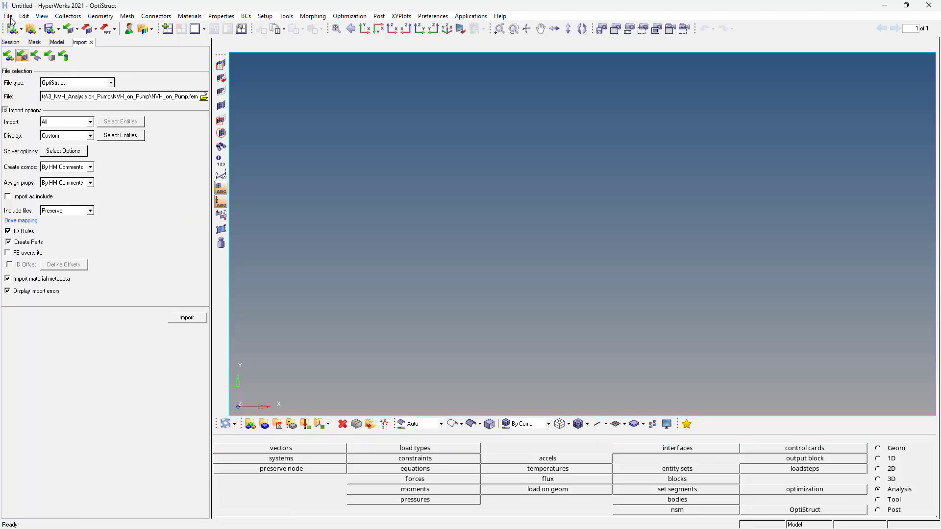
Import the OptiStruct file NVH_on_Pump_20mm_Plate_Thickness and close the import messages.
left_click(204, 96)
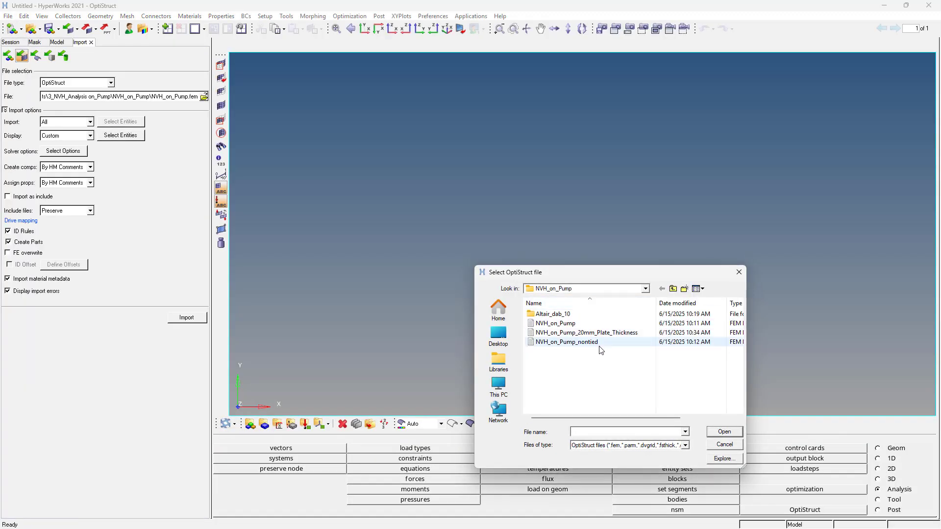
left_click(611, 334)
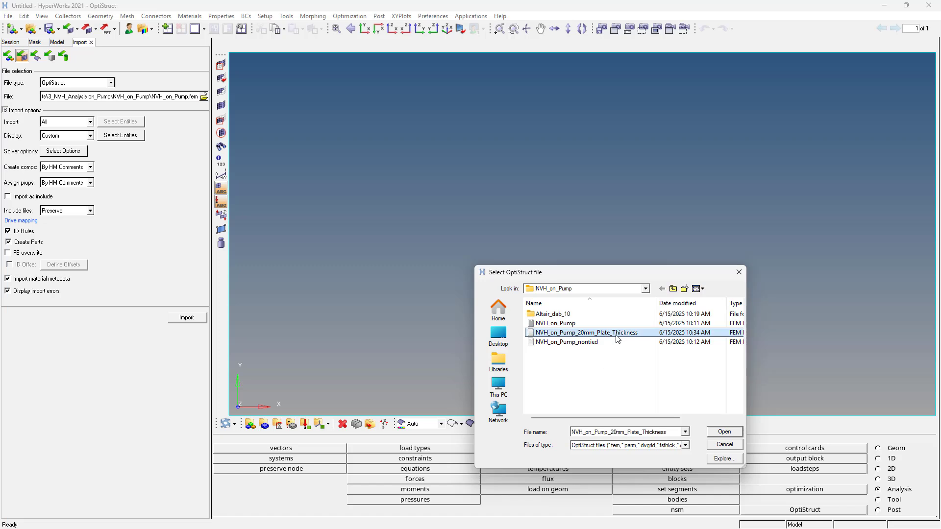
double_click(617, 336)
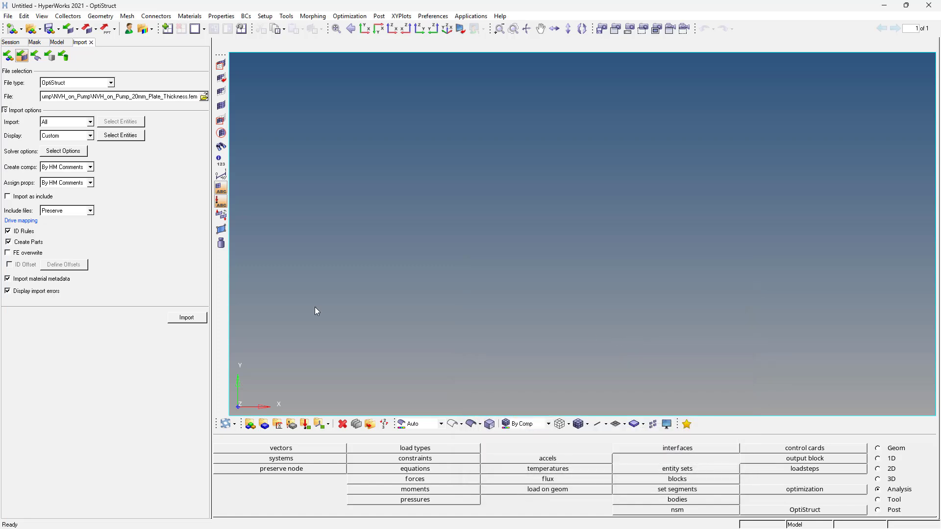
left_click(185, 321)
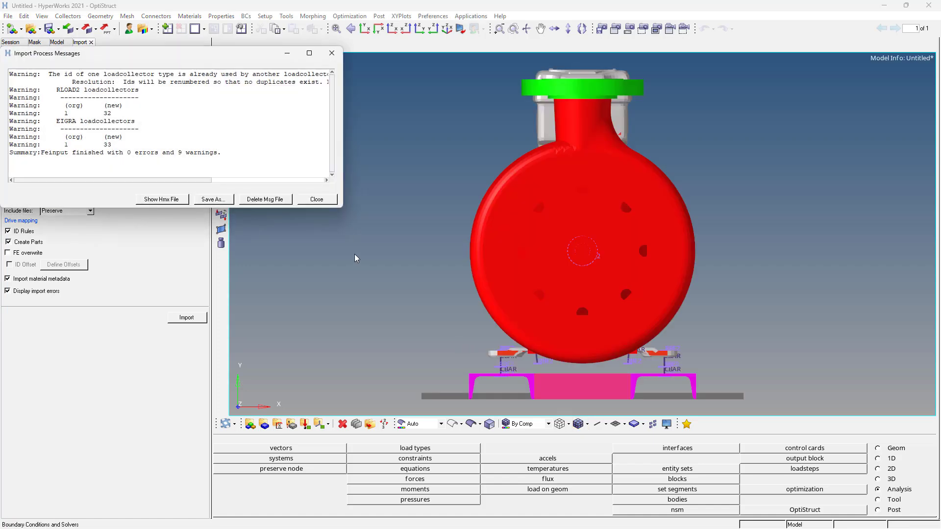
left_click(314, 204)
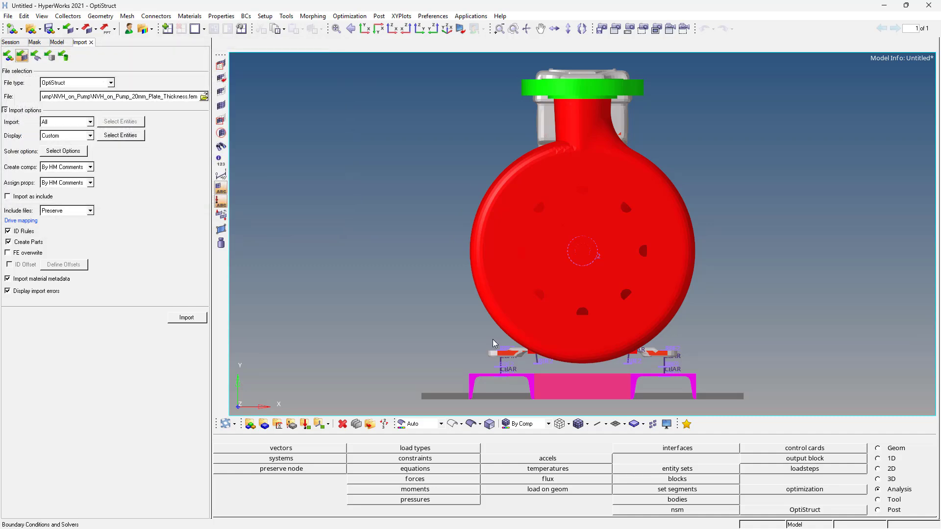
Run the OptiStruct analysis on the imported pump-motor model, overwriting the existing NVH_on_Pump_20mm_Plate_Thickness.fem.
left_click_drag(494, 346, 344, 386, "ctrl")
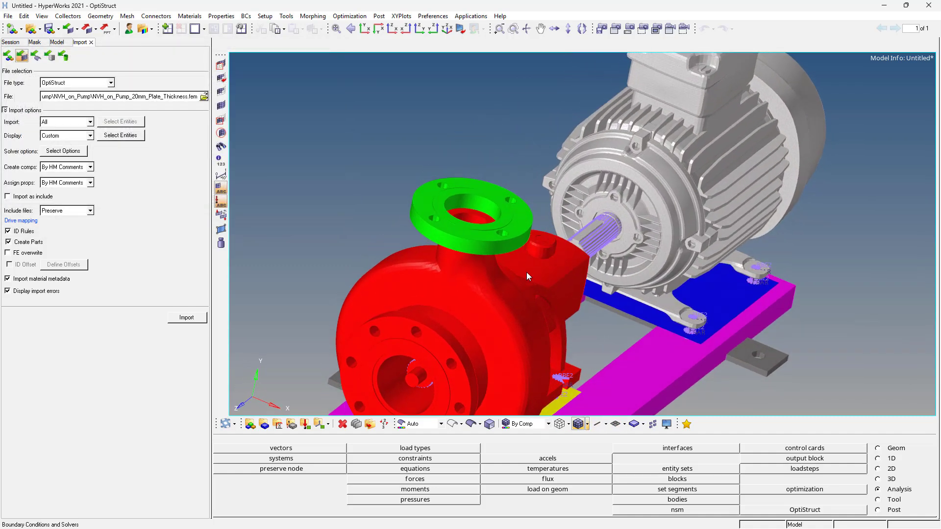
left_click_drag(527, 272, 815, 234, "ctrl")
scroll(604, 267, "down", 4, "ctrl")
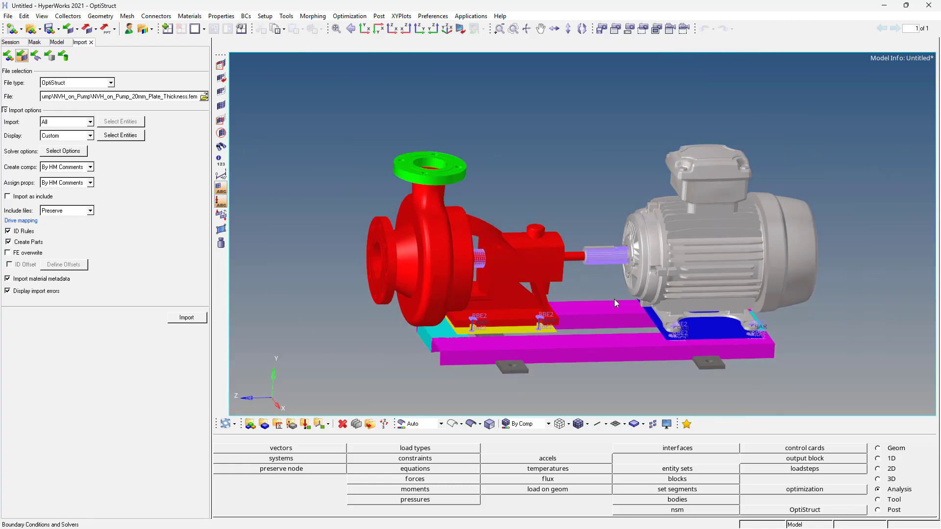
left_click_drag(616, 303, 680, 223, "ctrl")
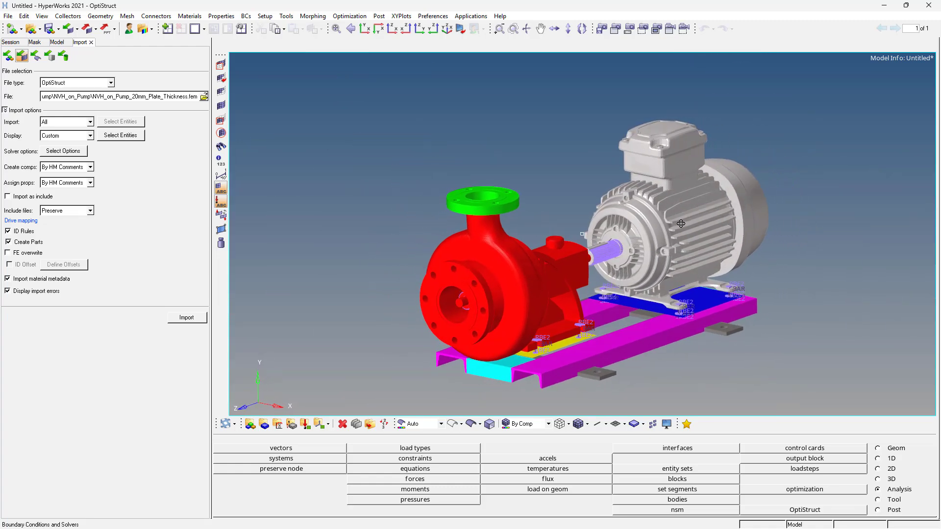
left_click_drag(582, 211, 592, 210, "ctrl")
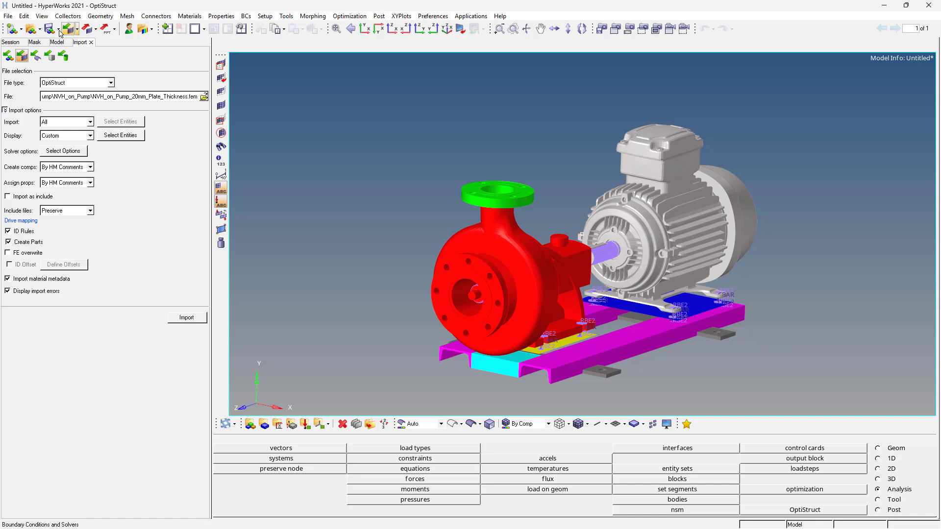
left_click(782, 511)
left_click(865, 449)
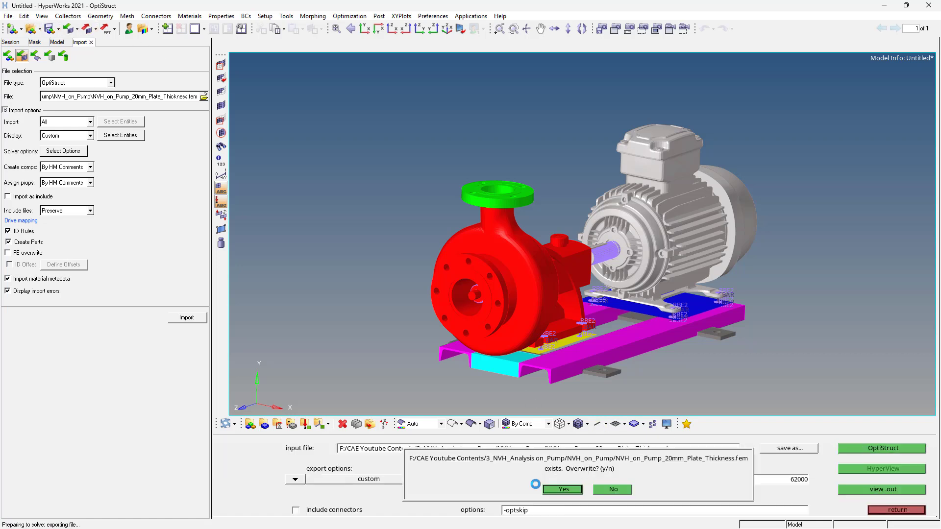
left_click(556, 488)
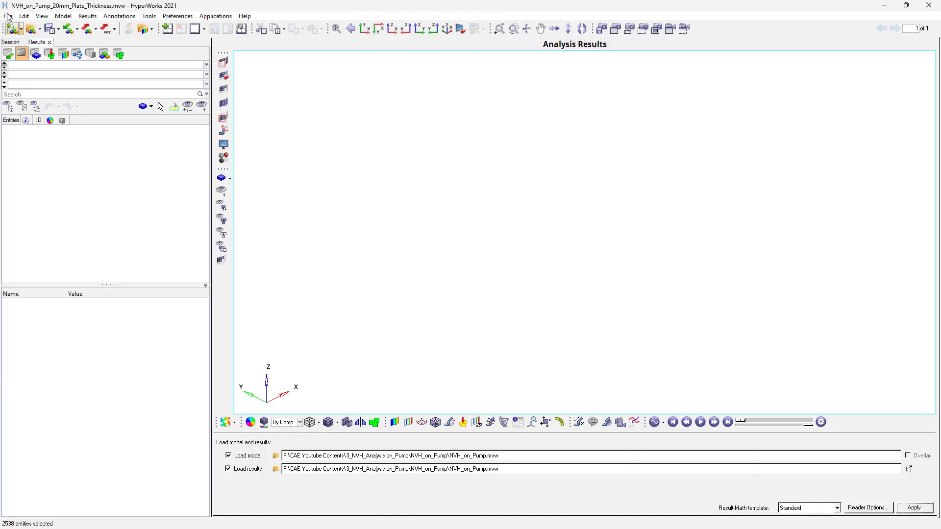
Open the saved session NVH_on_Pump from the NVH_on_Pump folder.
left_click(8, 16)
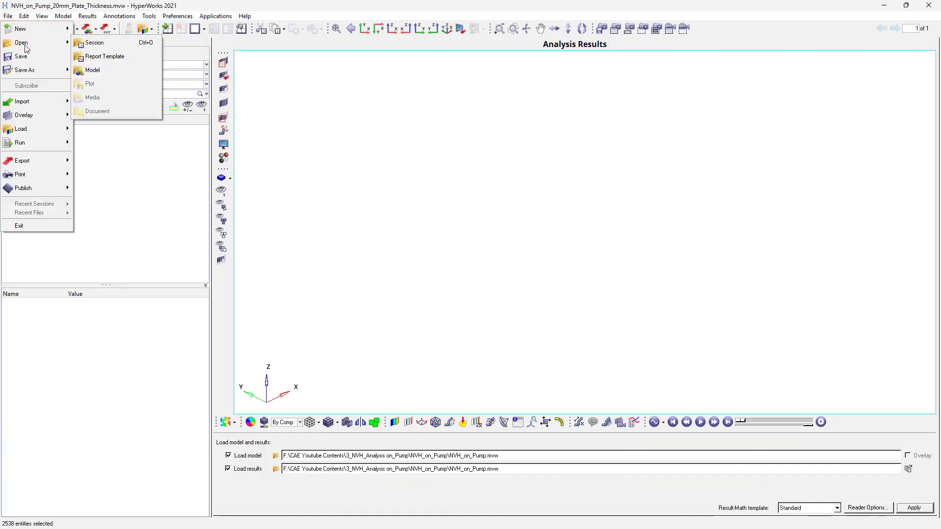
left_click(96, 47)
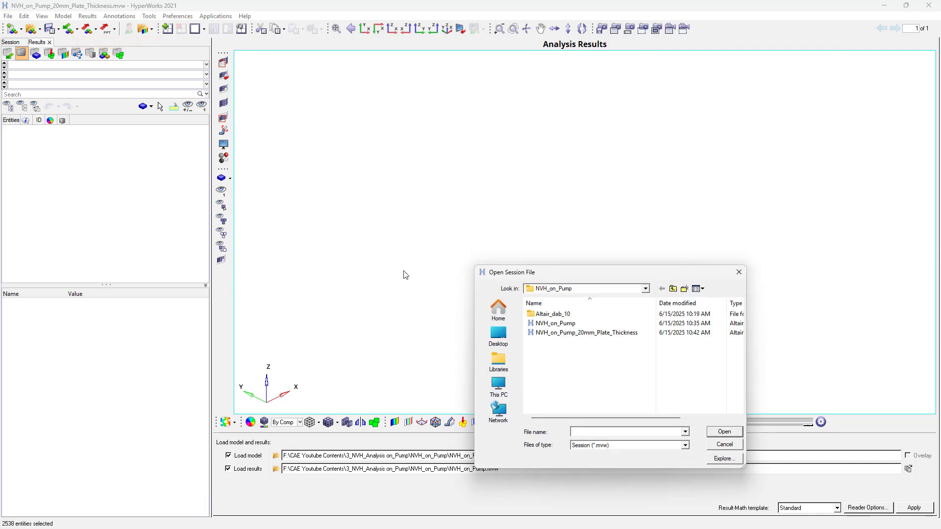
left_click(579, 324)
double_click(578, 324)
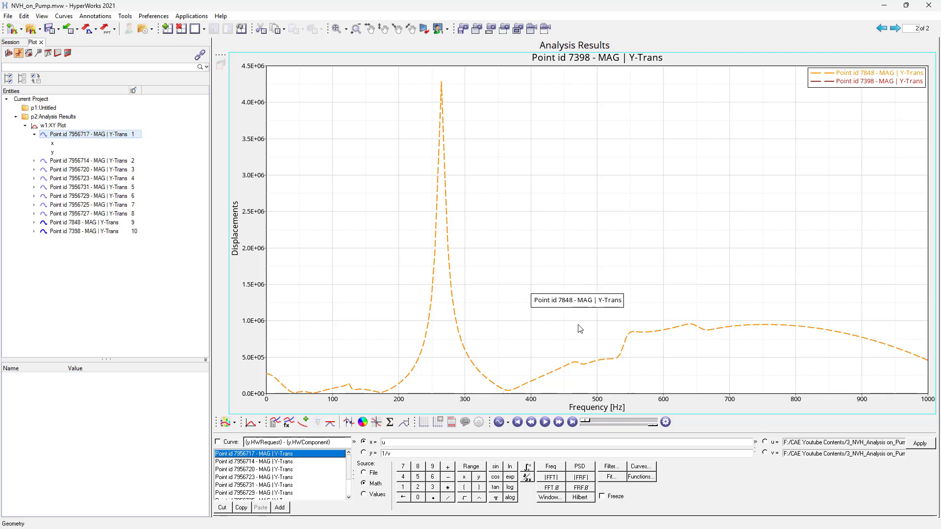
Start creating curves by file and load NVH_on_Pump_20mm_Plate_Thickness.pch as the data file.
left_click(31, 29)
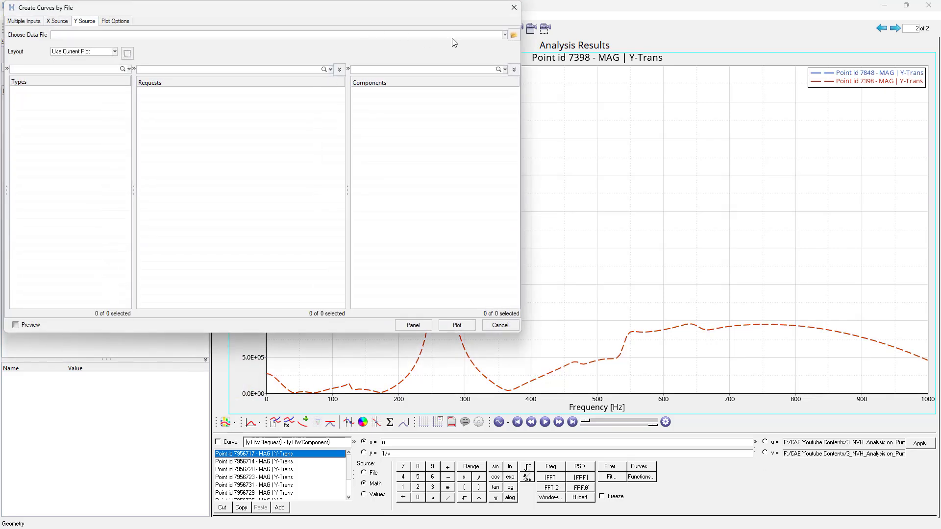
left_click(513, 35)
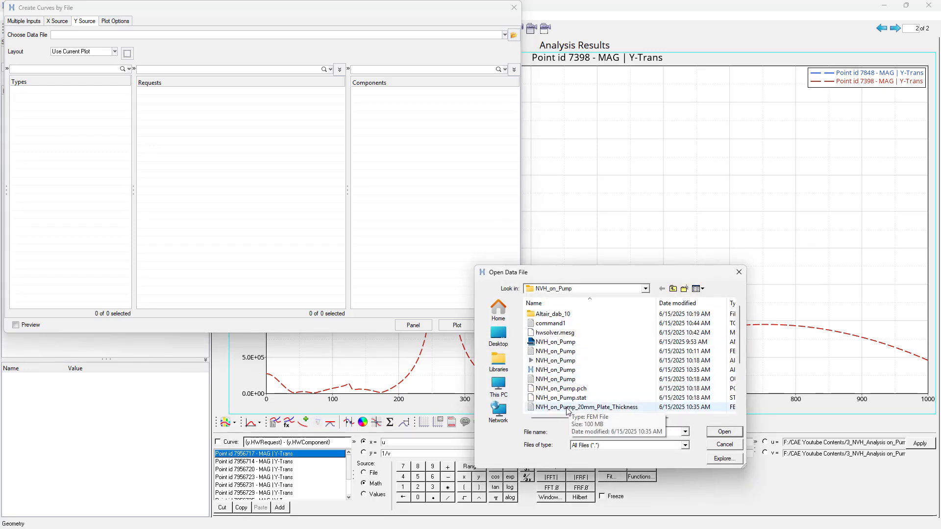
scroll(568, 411, "down", 3)
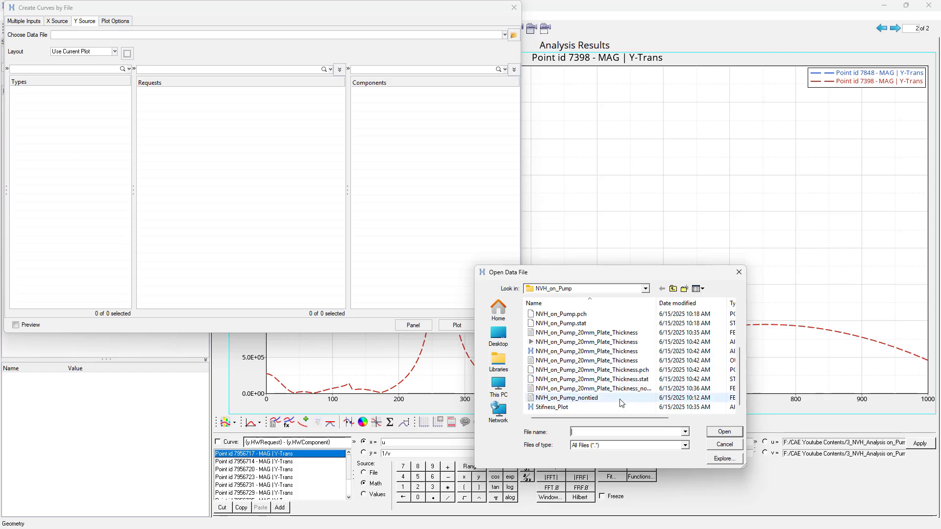
left_click(610, 370)
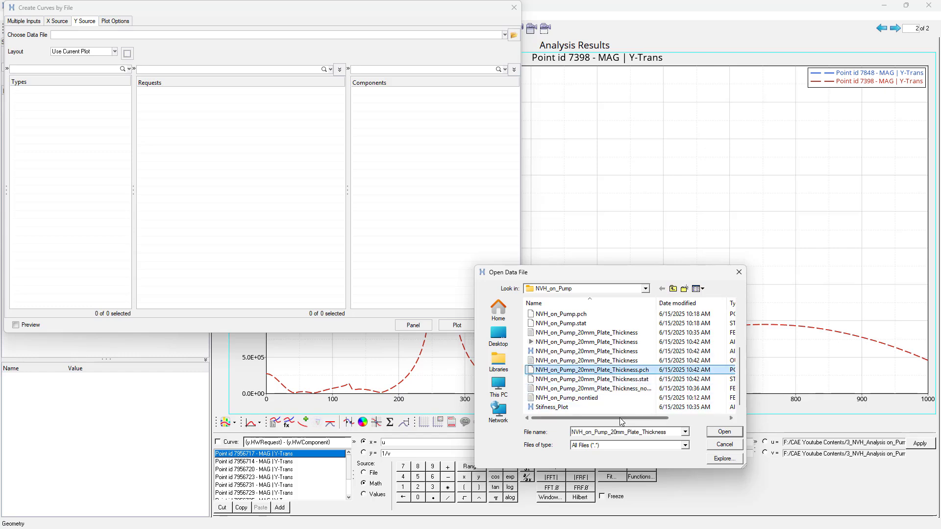
left_click_drag(620, 418, 650, 417)
double_click(664, 373)
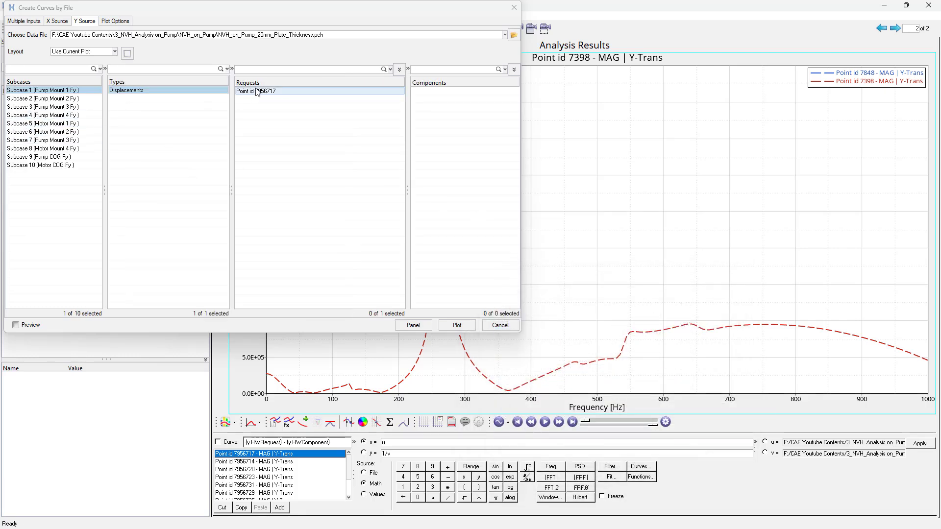
Plot the MAG | Y-Trans displacement of Subcase 1 (Pump Mount 1 Fy) in the current plot, with math expression x = u, y = 1/v.
left_click(256, 92)
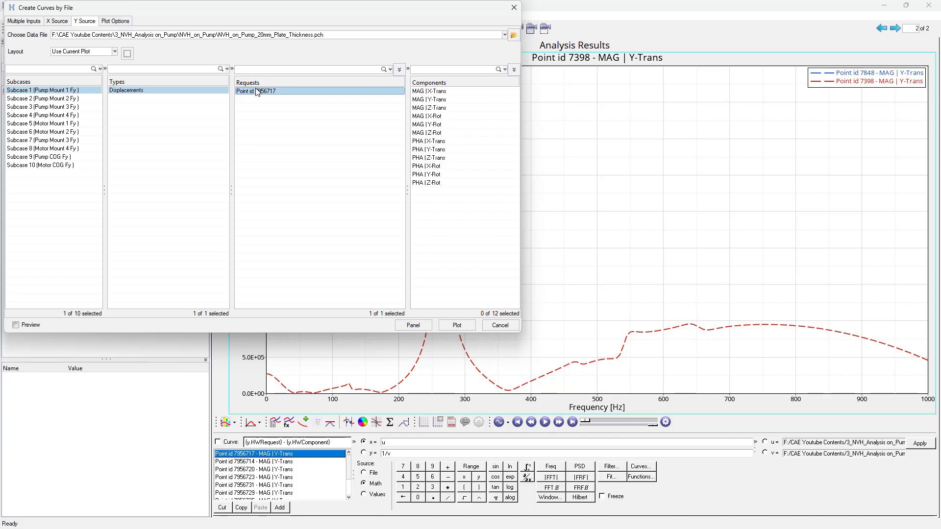
left_click(414, 100)
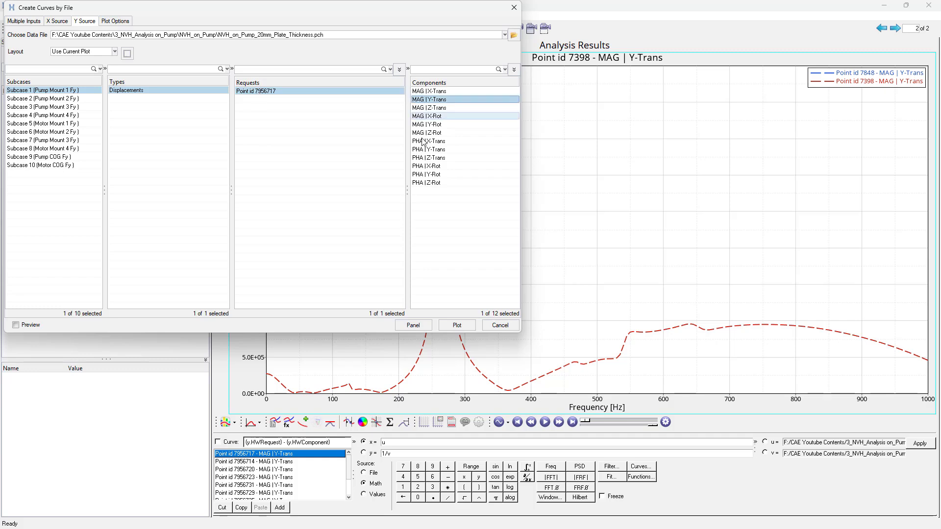
left_click(114, 22)
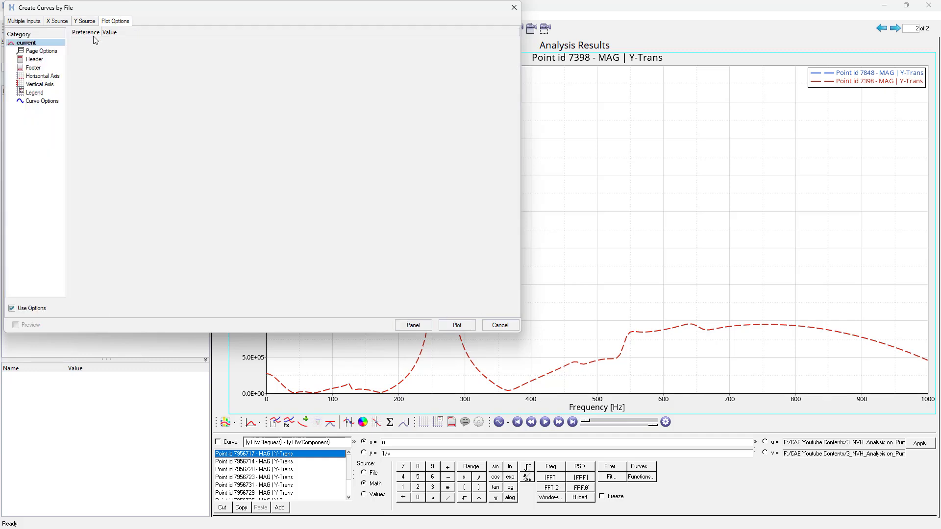
left_click(41, 101)
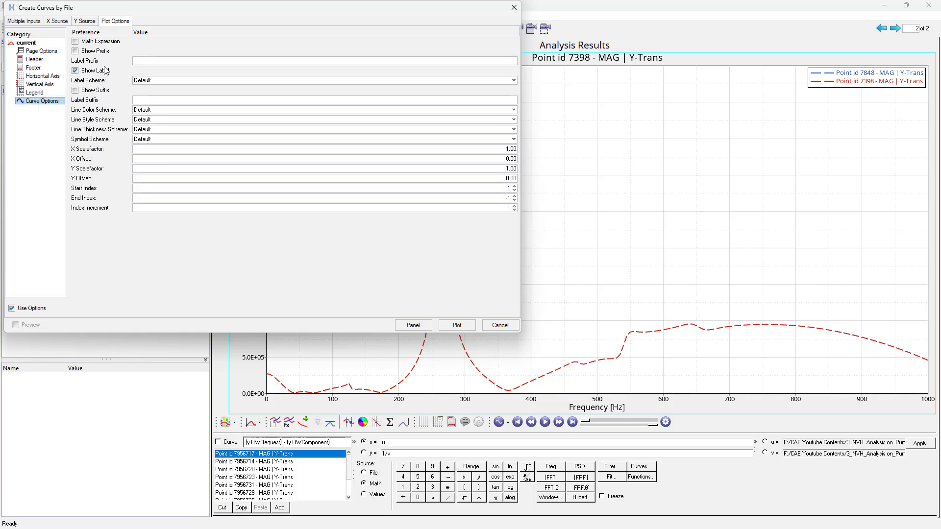
left_click(75, 41)
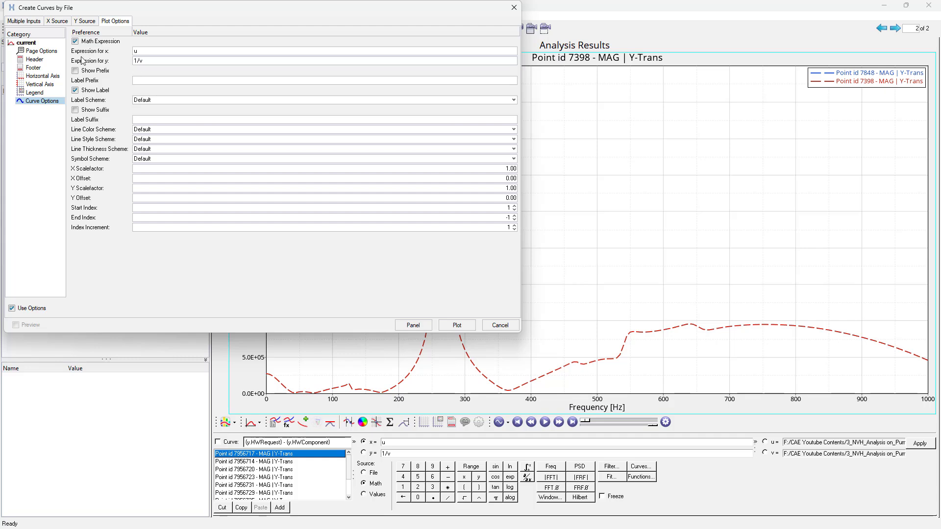
left_click(85, 21)
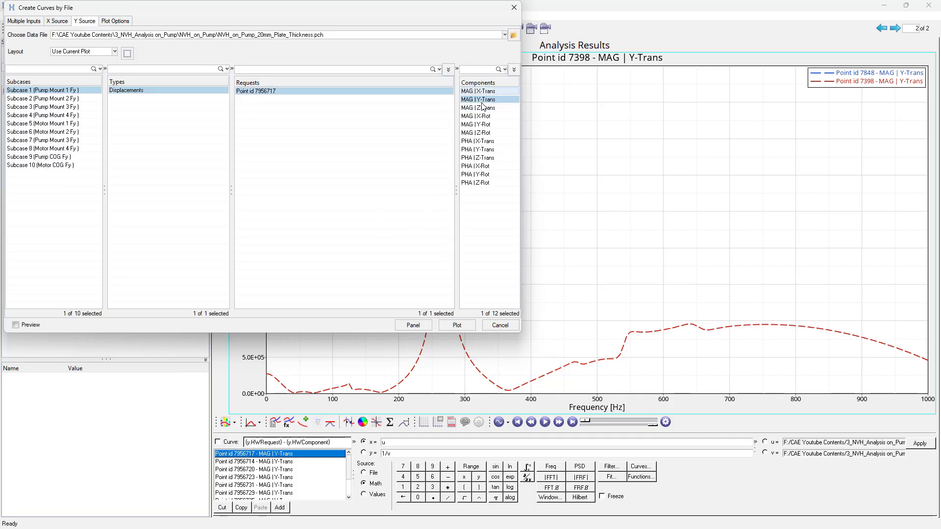
left_click(469, 325)
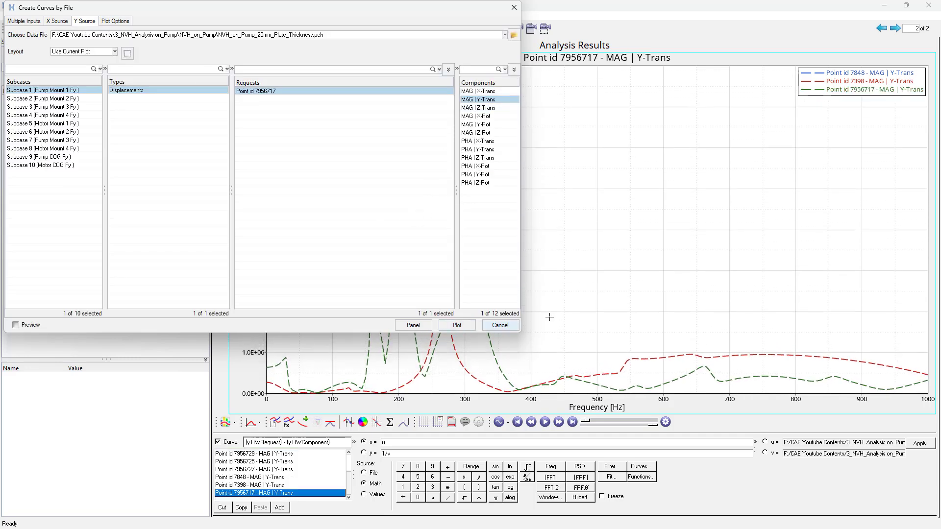
Compare the original and 20 mm plate curves of point 7956717 by toggling their visibility in the plot.
left_click_drag(438, 7, 564, 214)
left_click(44, 241)
left_click(44, 241)
left_click_drag(439, 212, 447, 386)
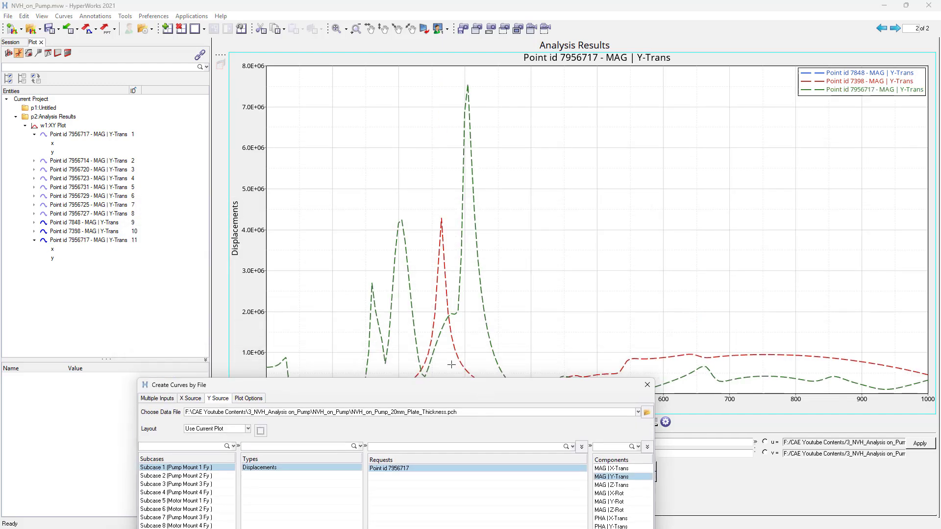
left_click(44, 241)
left_click(44, 241)
left_click(45, 134)
left_click(45, 134)
left_click(45, 134)
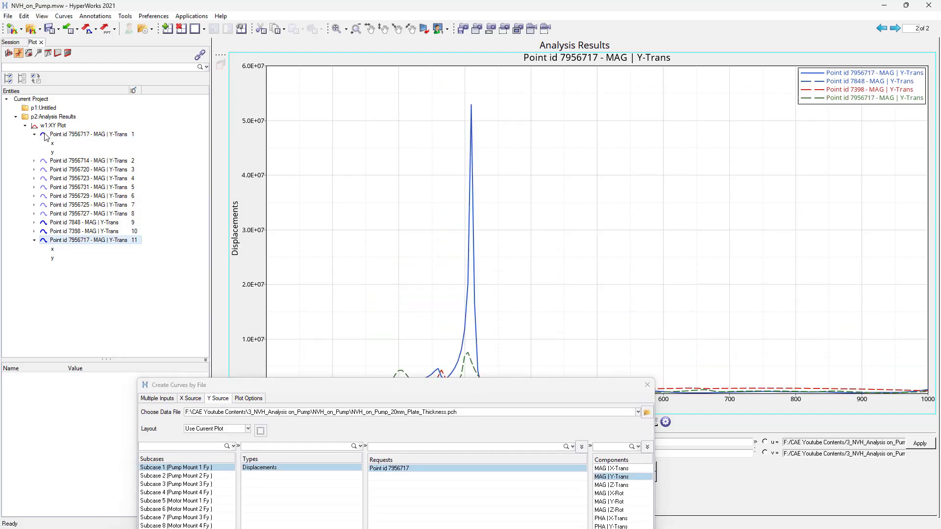
left_click(45, 134)
left_click(45, 135)
left_click(44, 134)
Plot the MAG | Y-Trans displacement curves of Subcases 2, 3 and 4 (Pump Mounts 2 to 4 Fy) in the current plot.
left_click_drag(368, 387, 402, 200)
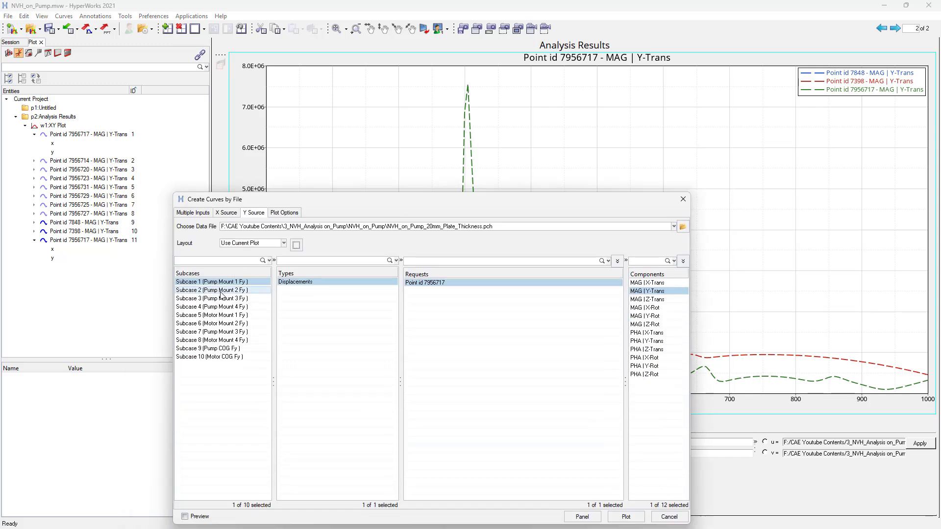
left_click(220, 290)
left_click(650, 290)
left_click_drag(563, 202, 562, 137)
left_click(624, 451)
left_click(230, 232)
left_click(646, 225)
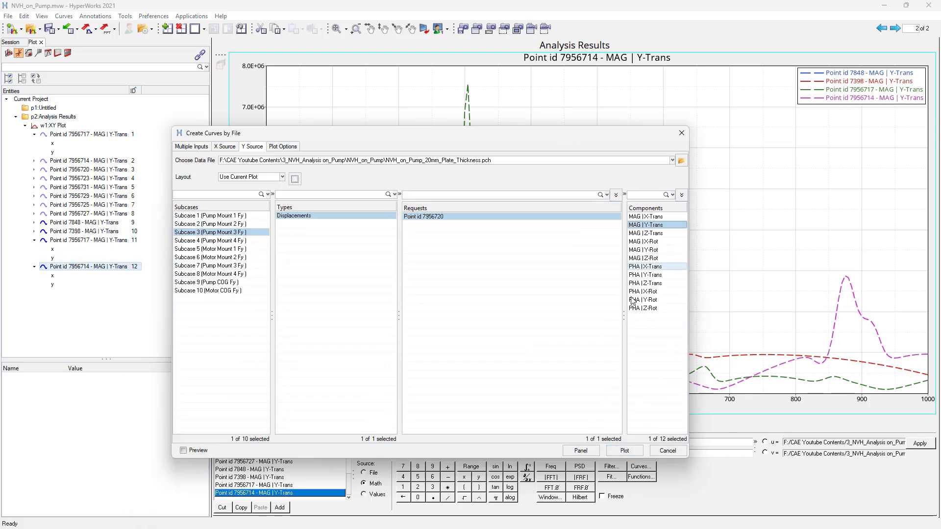
left_click(625, 450)
left_click(231, 241)
left_click(646, 225)
left_click(636, 449)
Plot the MAG | Y-Trans displacement curves of Subcases 5, 6, 7 and 8 in the current plot.
left_click(230, 249)
left_click(646, 225)
left_click(624, 451)
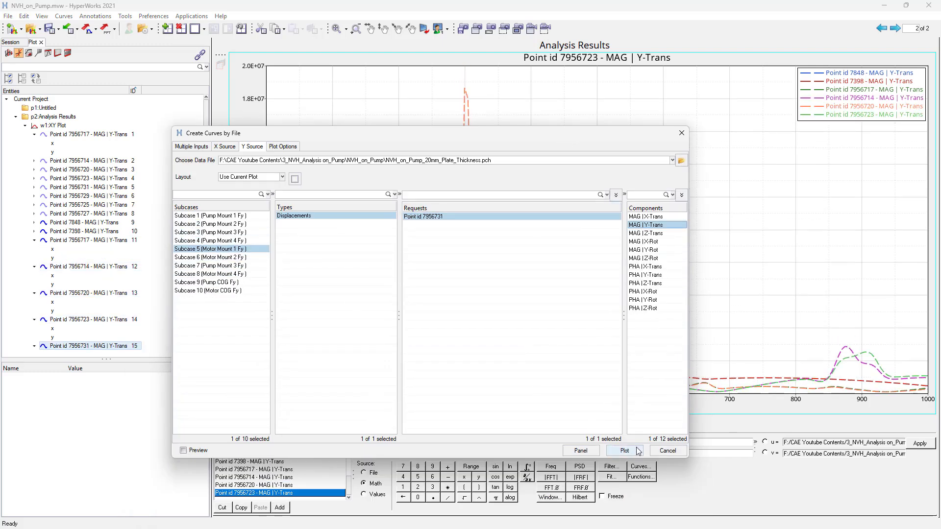
left_click(230, 257)
left_click(646, 225)
left_click(625, 451)
left_click(230, 265)
left_click(646, 225)
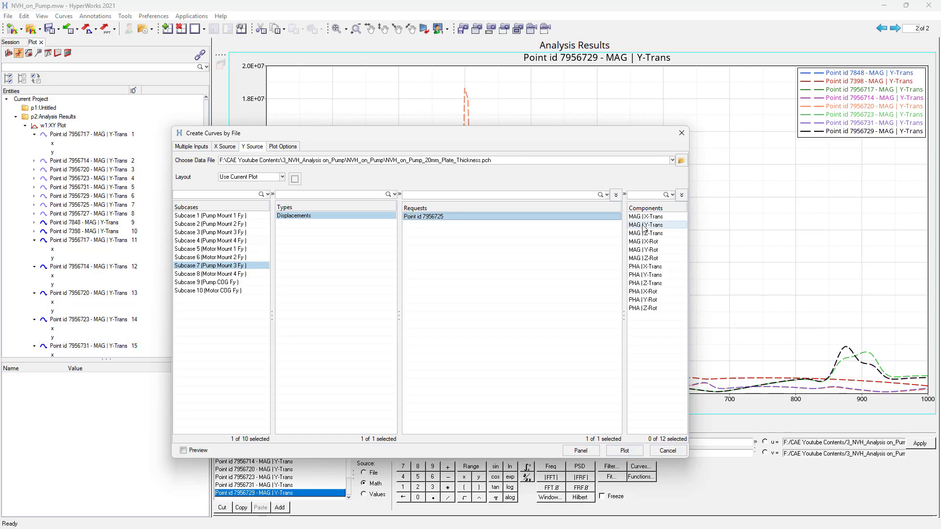
left_click(625, 451)
left_click(231, 274)
left_click(646, 225)
left_click(625, 451)
Plot the MAG | Y-Trans curves of Subcase 9 (Pump COG Fy) and Subcase 10 (Motor COG Fy), and close the curve creation dialog.
left_click(230, 283)
left_click(647, 225)
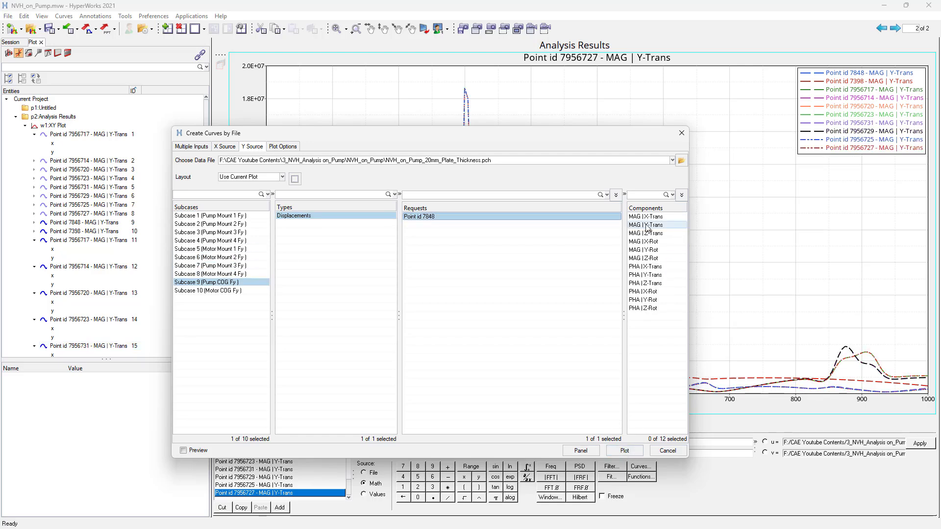
left_click(624, 451)
left_click(230, 290)
left_click(646, 225)
left_click(630, 451)
left_click(668, 450)
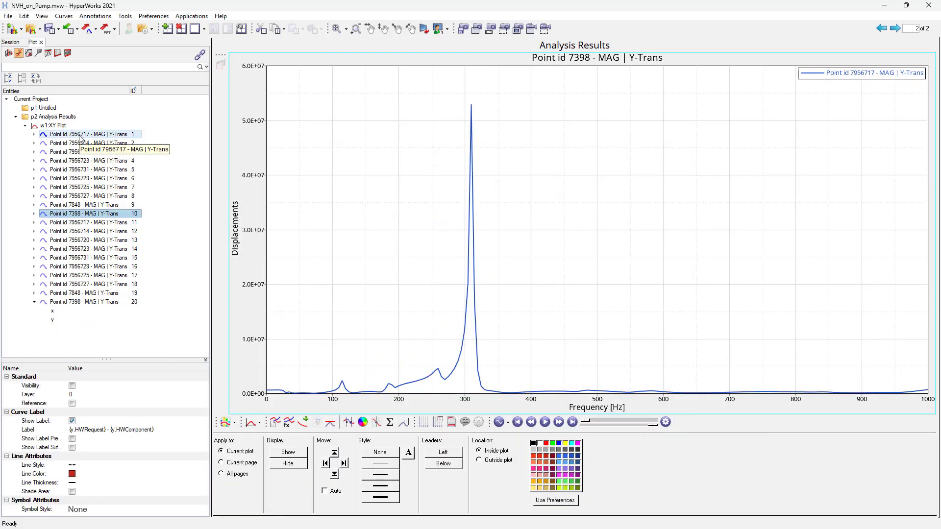
Label the original Point id 7956717 curve (ID 1) Mount_1_Ref and set its line color to red.
left_click(81, 134)
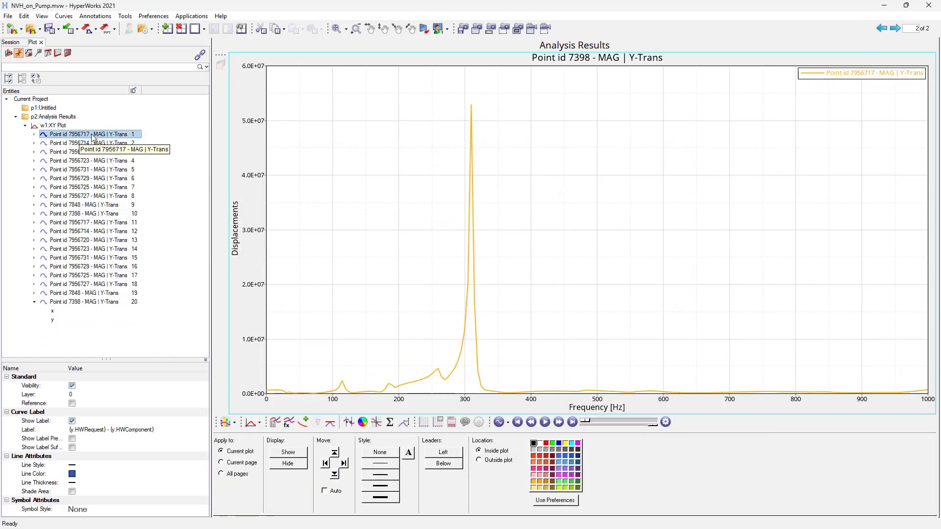
double_click(93, 136)
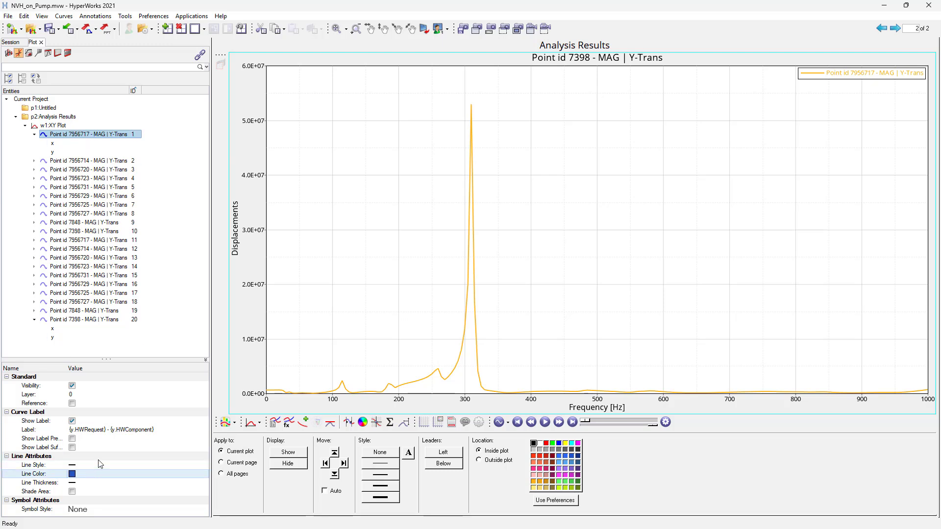
left_click(115, 432)
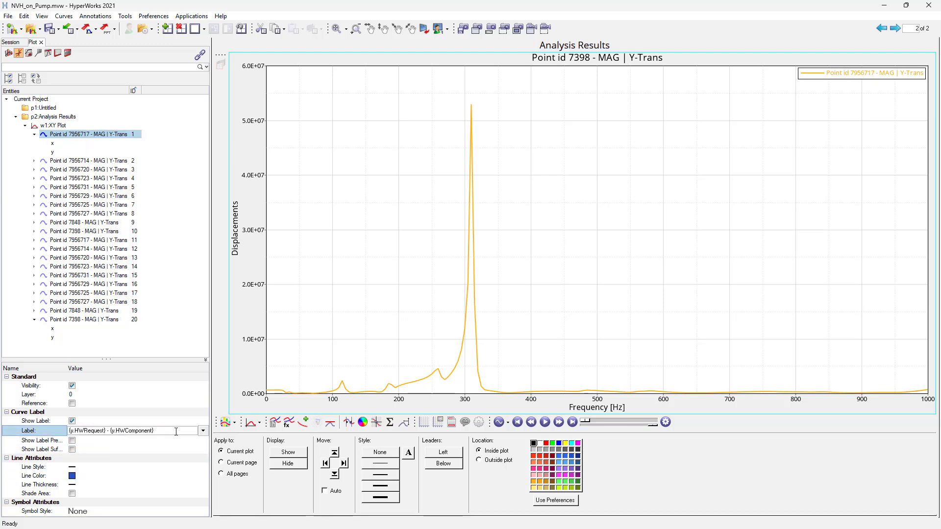
left_click_drag(176, 431, 67, 431)
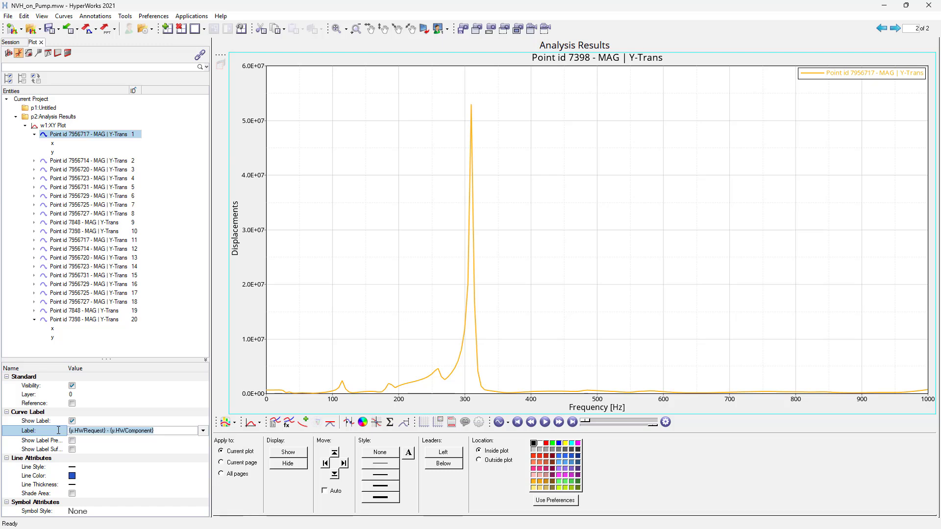
type("Moun")
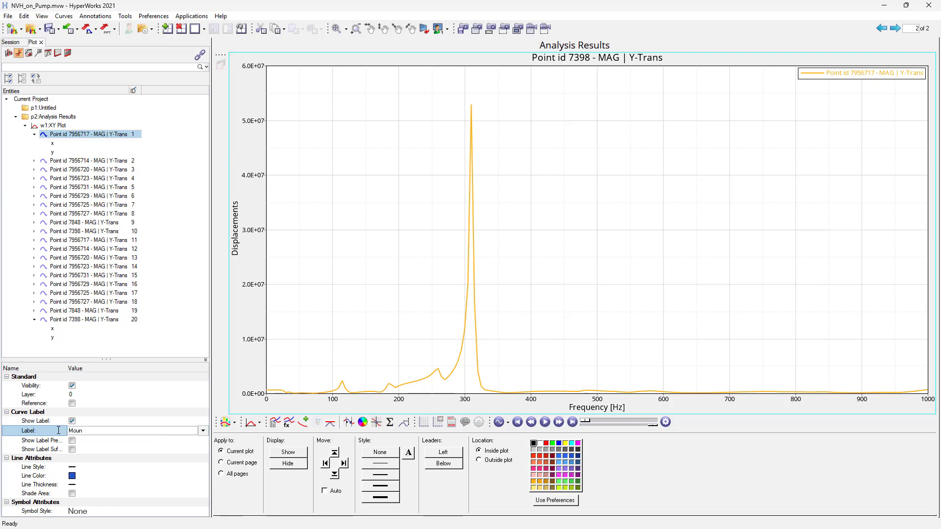
type("t_1")
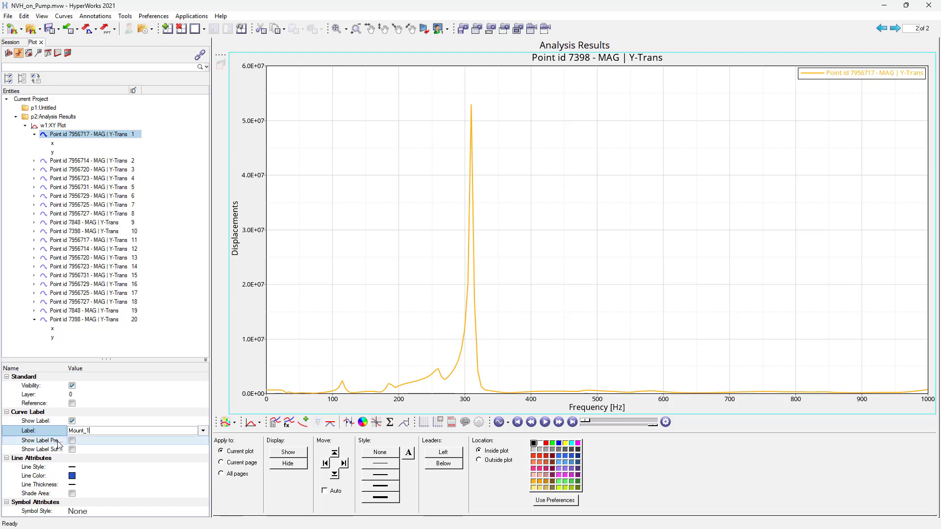
left_click(73, 477)
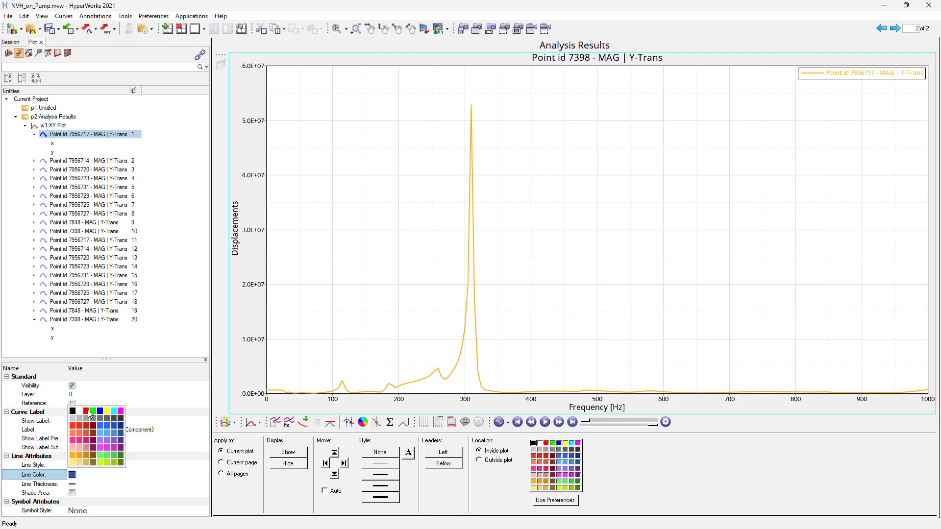
left_click(87, 412)
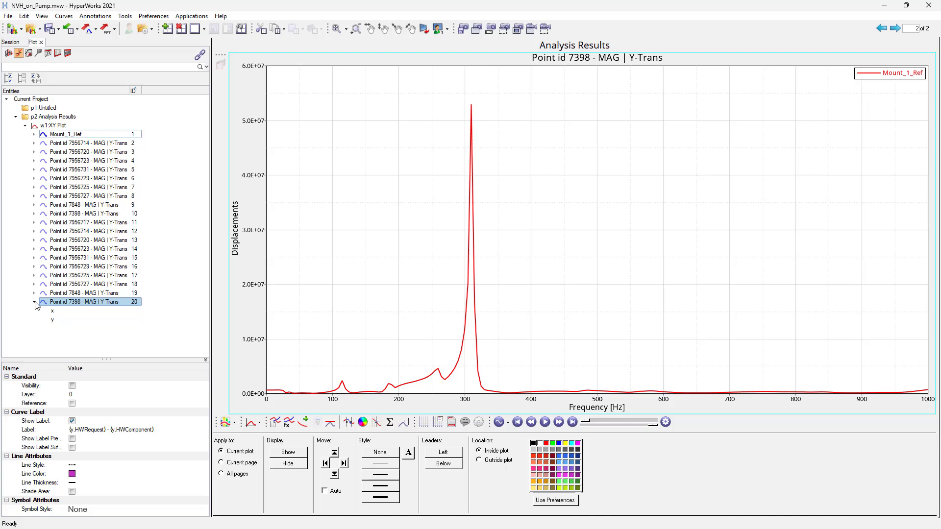
Label the second Point id 7956717 curve (ID 11) Mount_1_Optimized.
left_click(34, 302)
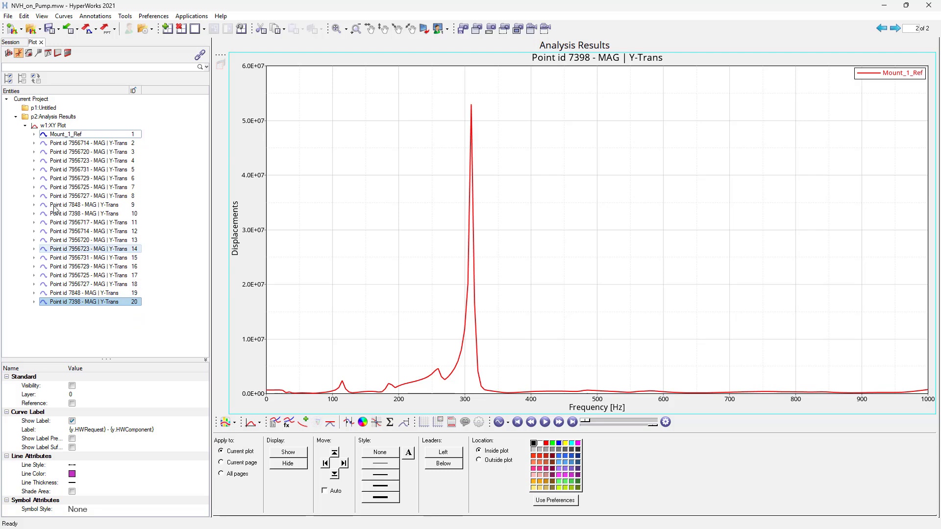
left_click(73, 135)
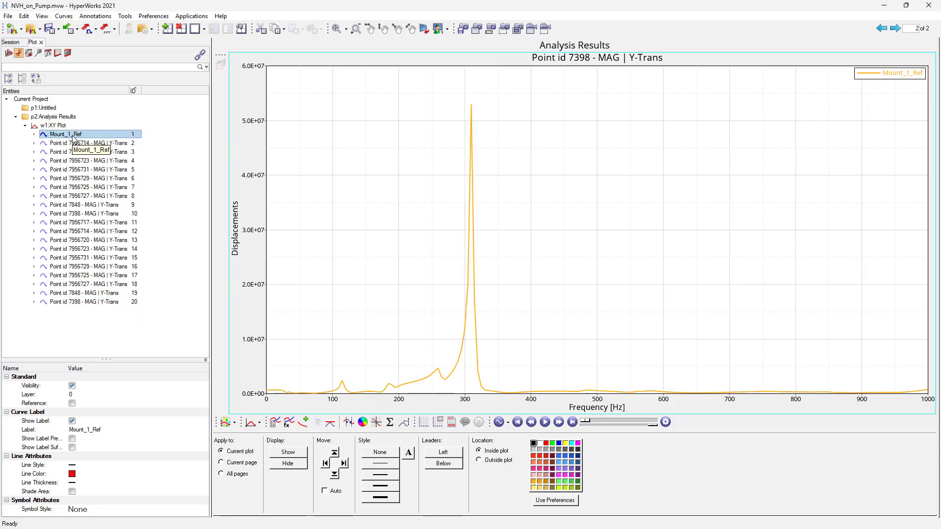
left_click(89, 223)
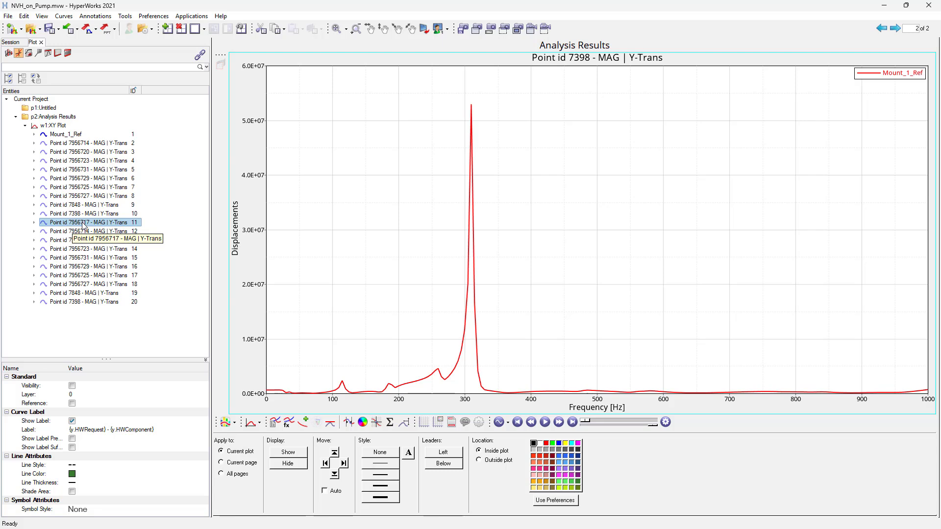
double_click(83, 223)
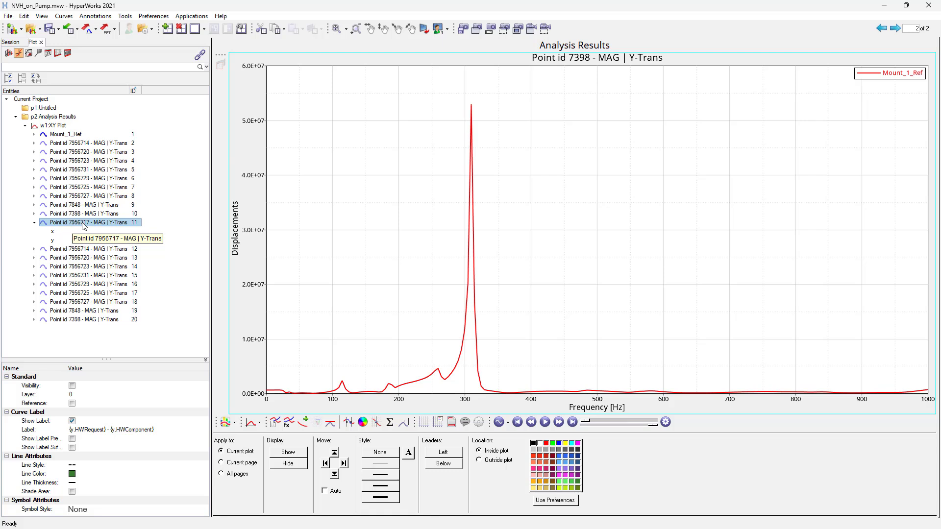
left_click(118, 430)
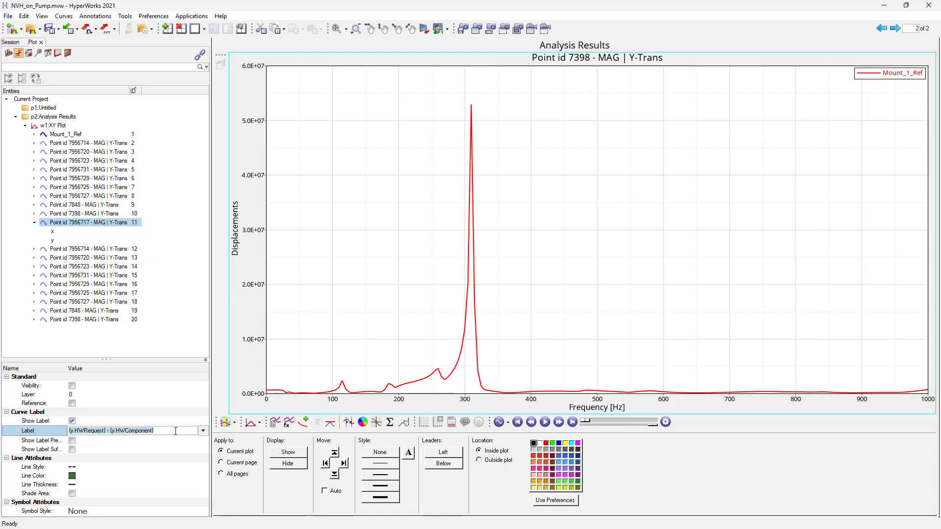
left_click_drag(176, 431, 53, 431)
type("Mount")
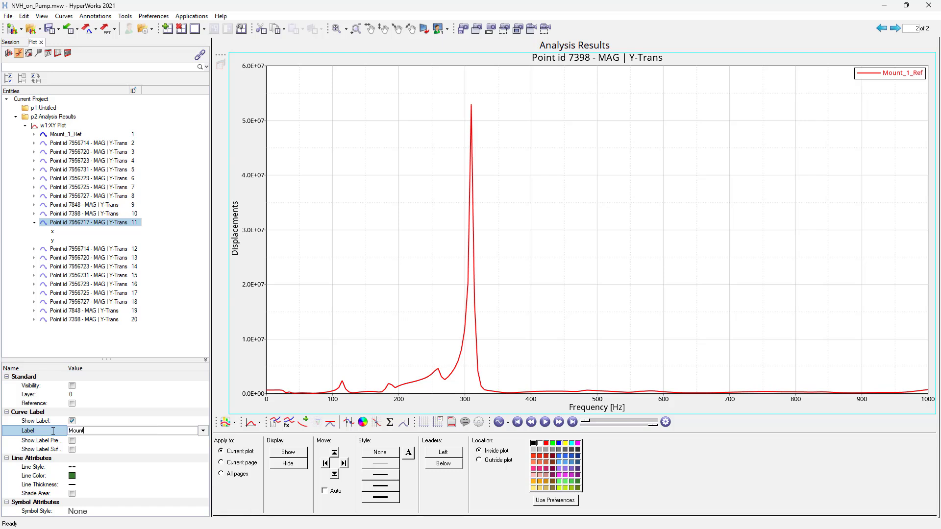
type("_1_Optimized")
key("Return")
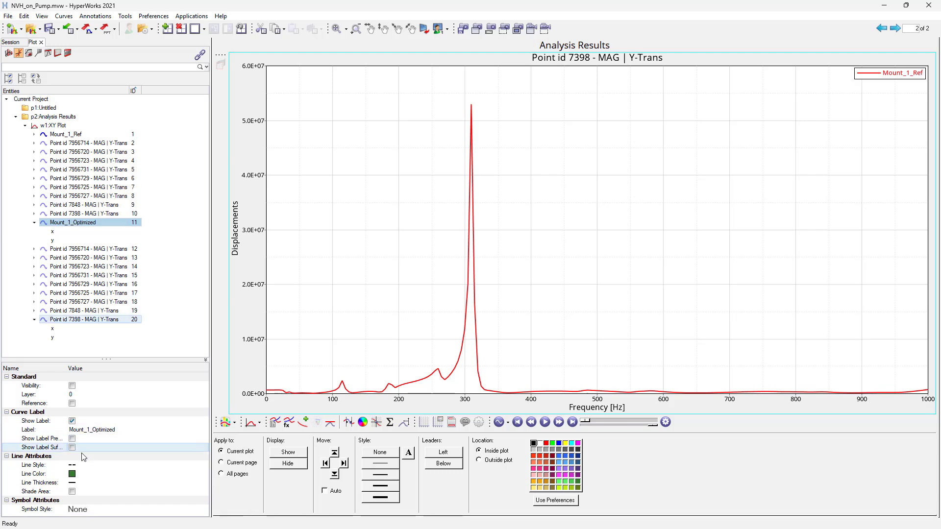
Give the Mount_1_Optimized curve a red dotted line and show it in the plot.
left_click(72, 474)
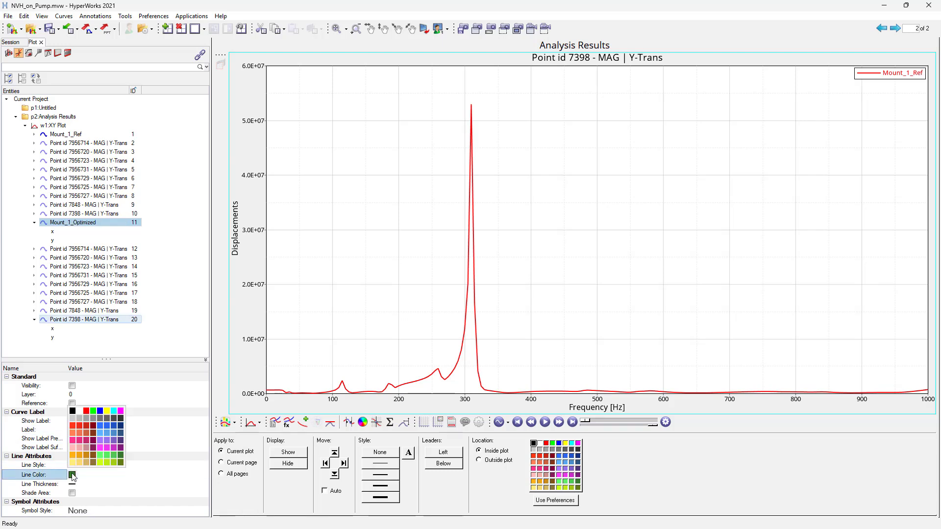
left_click(86, 411)
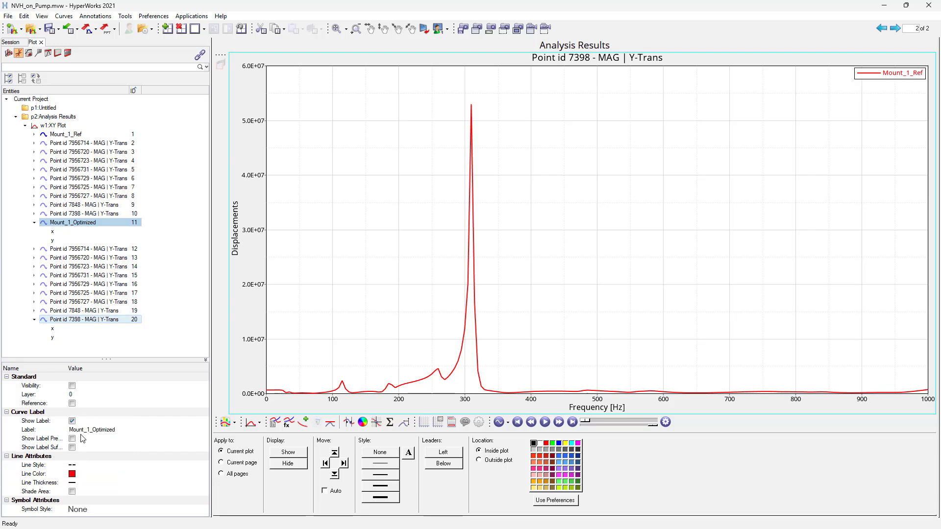
left_click(73, 485)
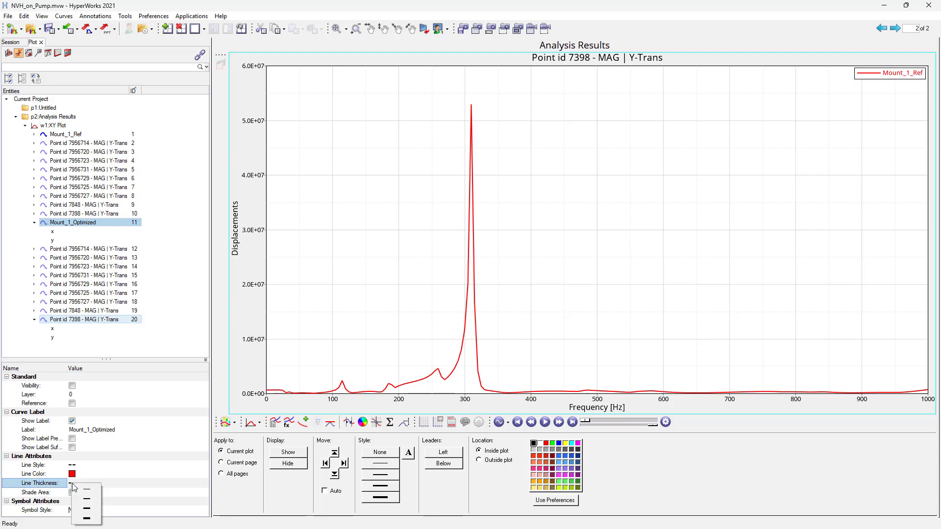
left_click(72, 465)
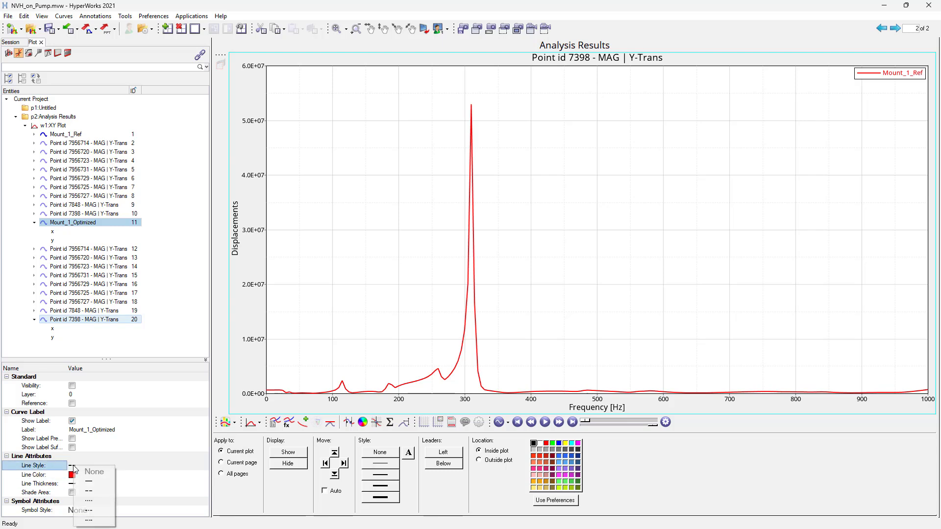
left_click(91, 502)
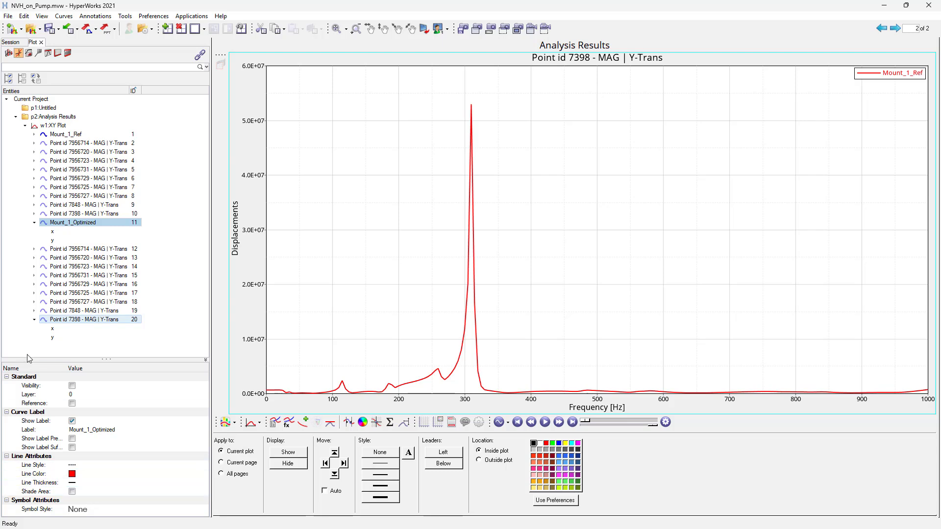
left_click(44, 223)
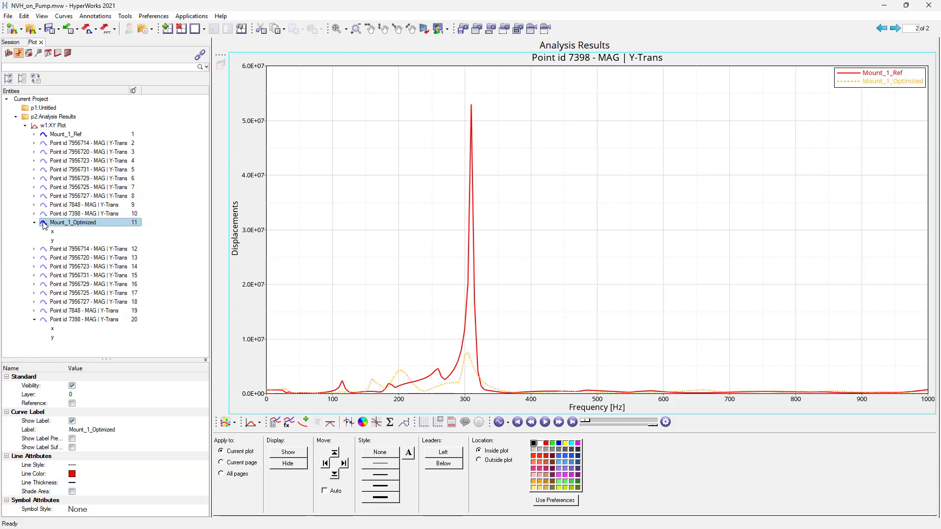
Display only the original Point id 7956720 curve (ID 3) and turn on its label as Mount_2_Ref.
left_click(8, 250)
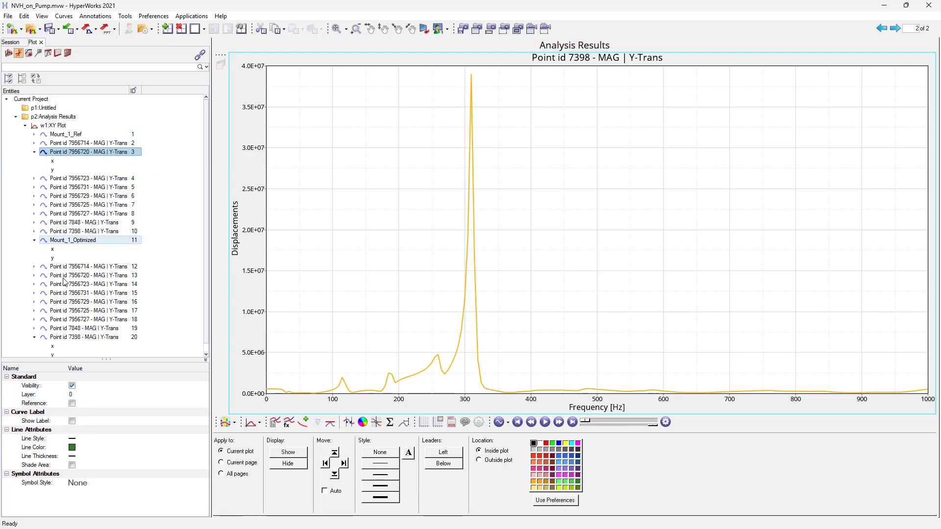
left_click(72, 421)
left_click(96, 432)
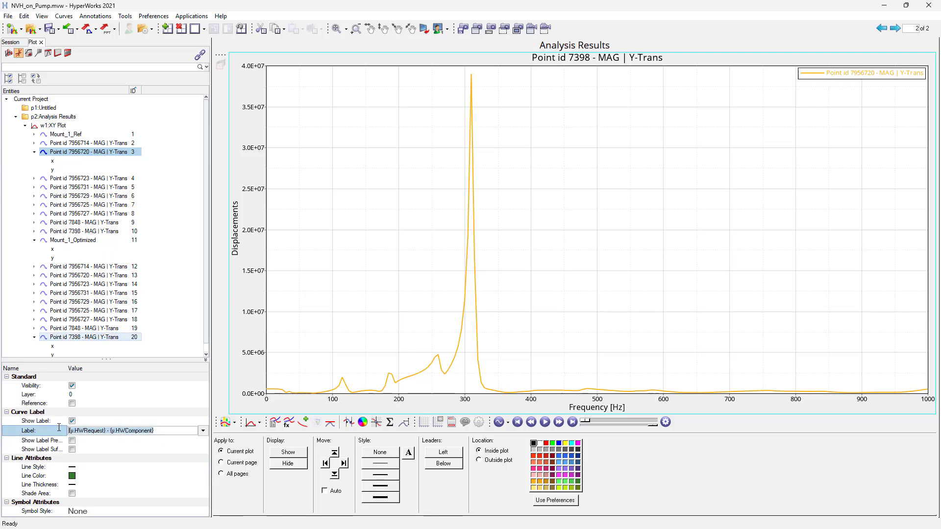
type("Mount_2")
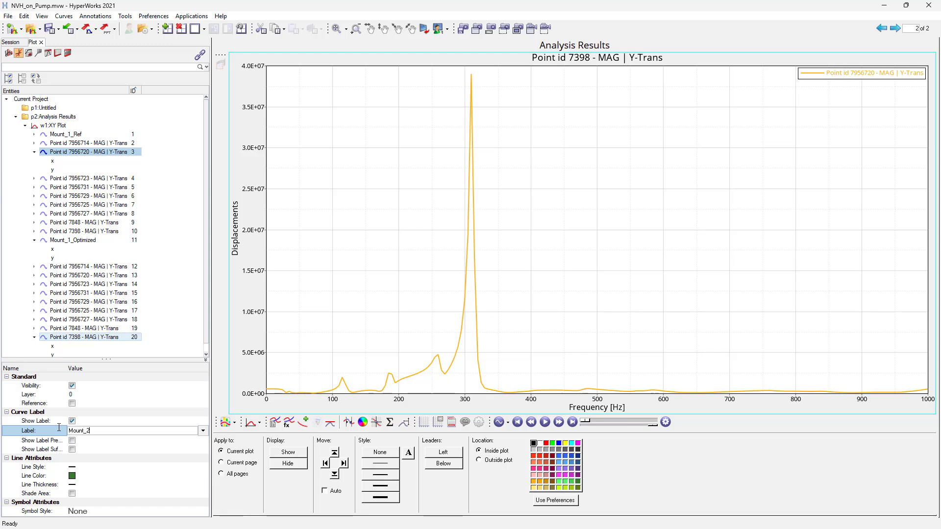
type("_Ref")
key("Return")
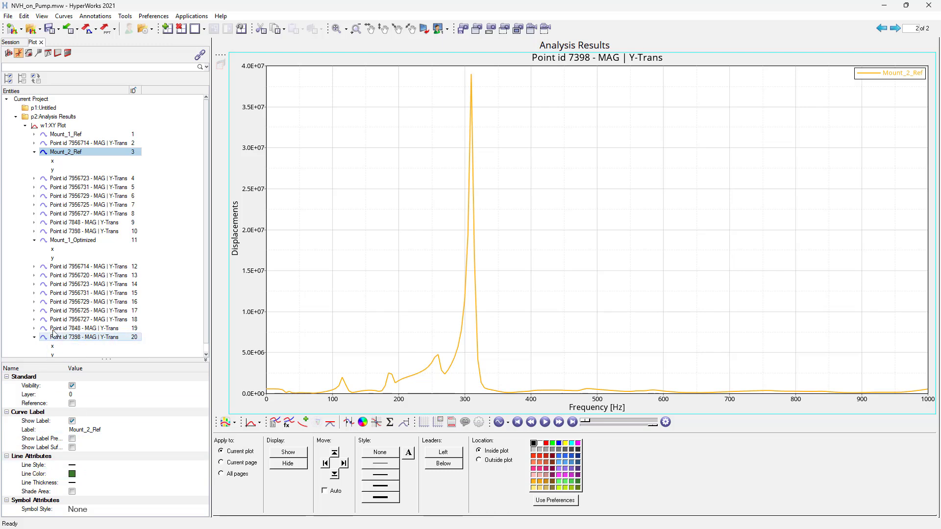
Show the second Point id 7956720 curve (ID 13), labeled Mount_2_Opti with a dark green line color.
left_click(63, 277)
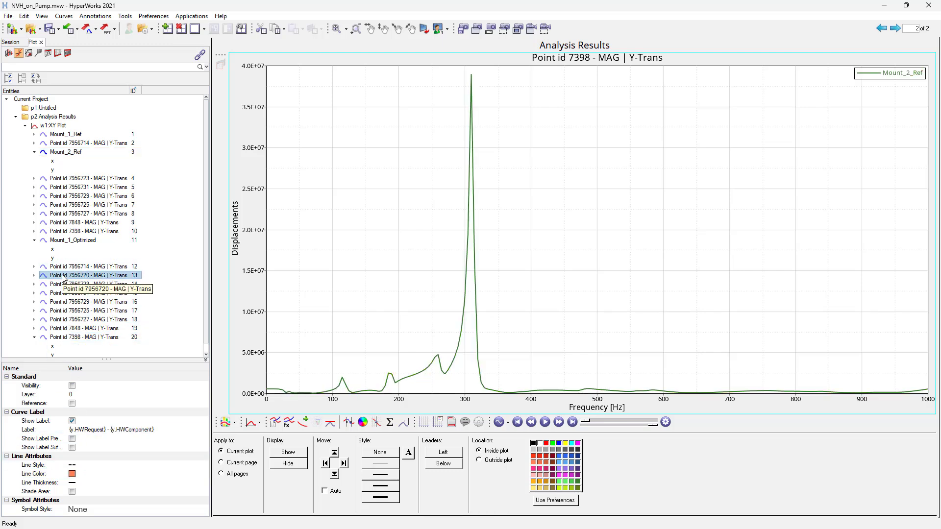
left_click(45, 276)
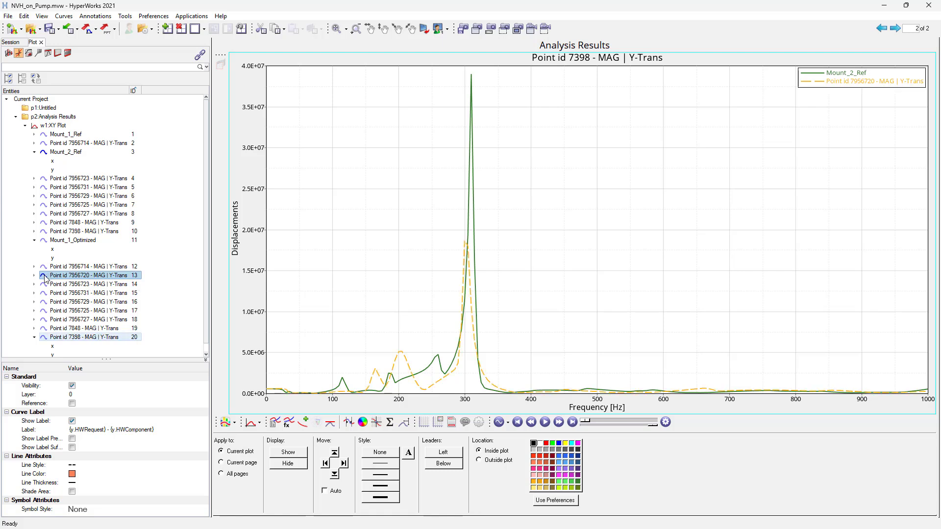
double_click(77, 278)
left_click(165, 431)
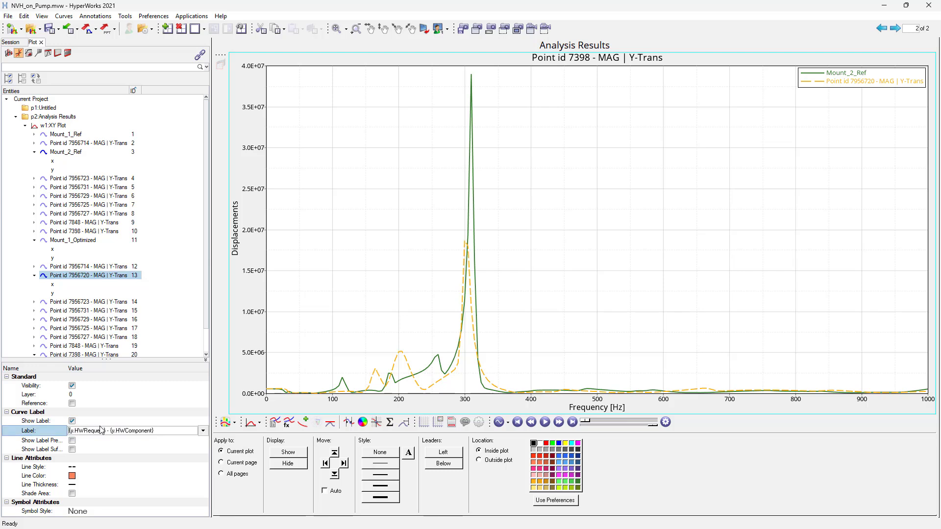
left_click_drag(166, 431, 63, 431)
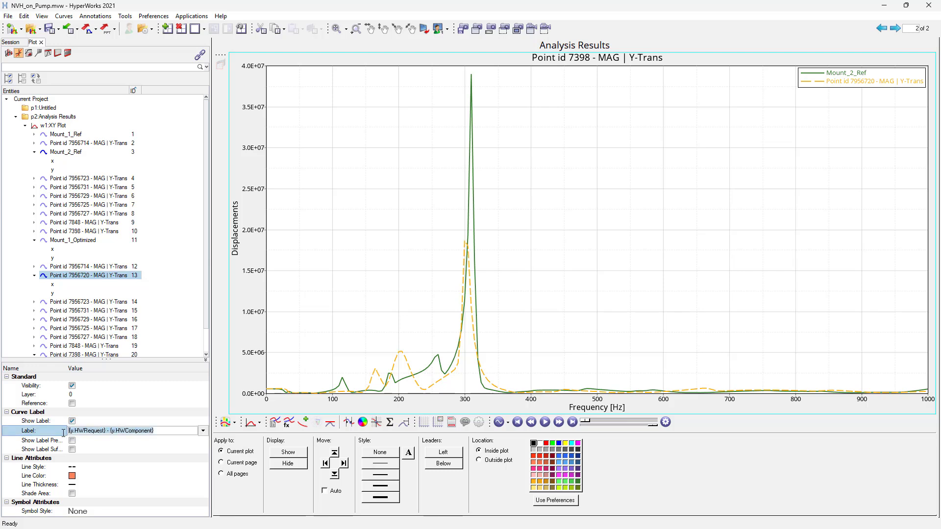
type("Mount")
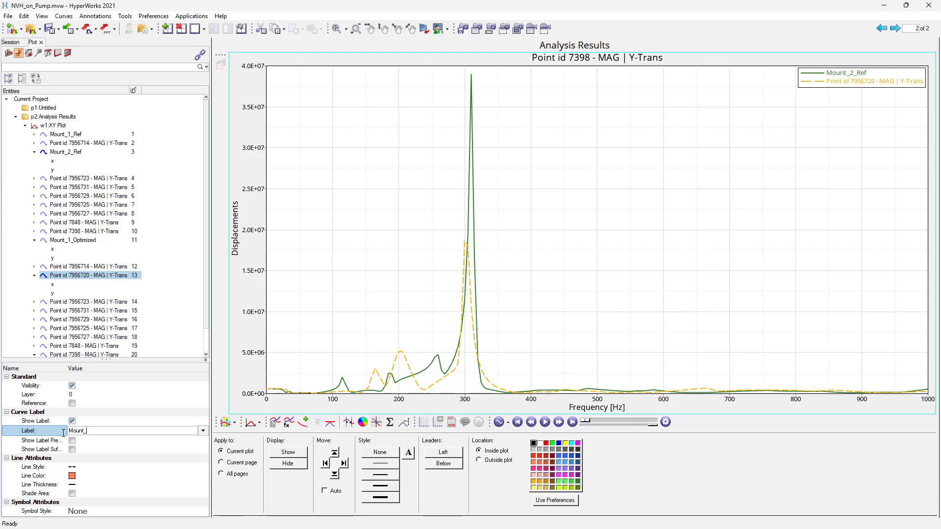
type("_2_Opti")
key("Return")
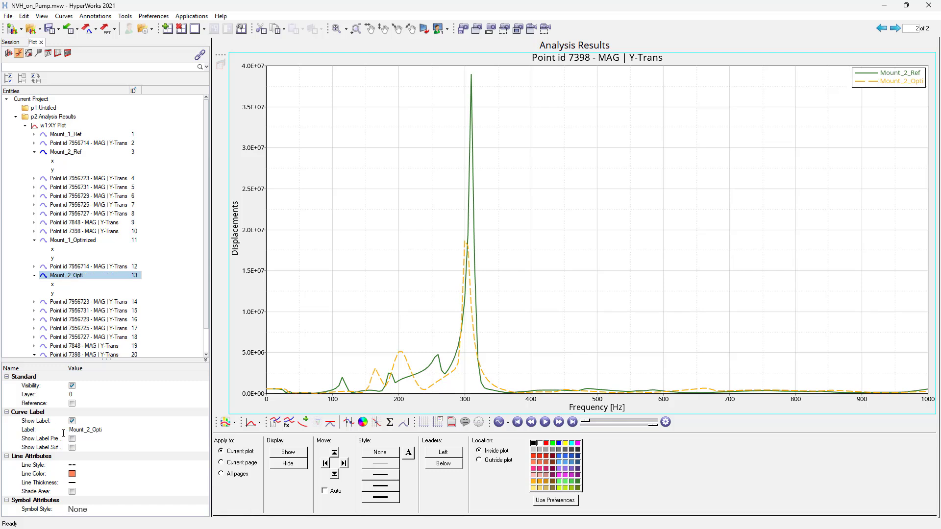
left_click(72, 474)
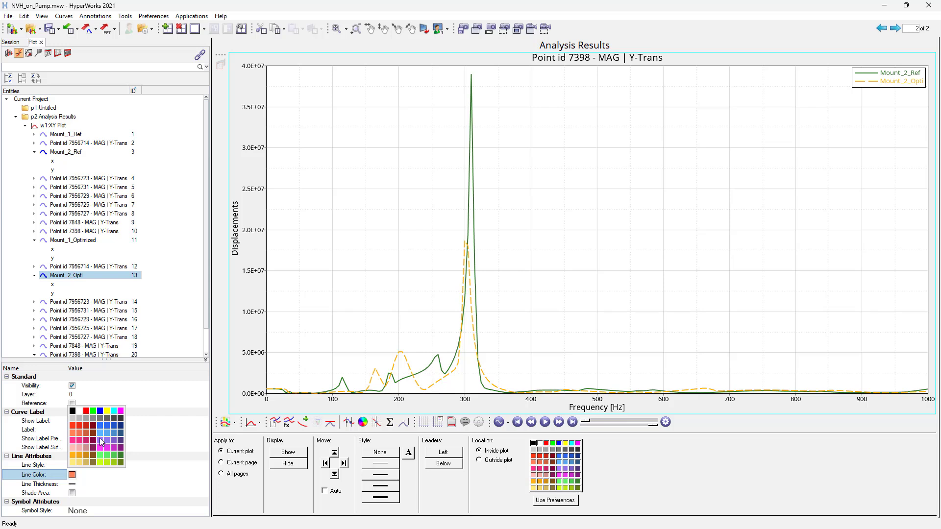
left_click(120, 456)
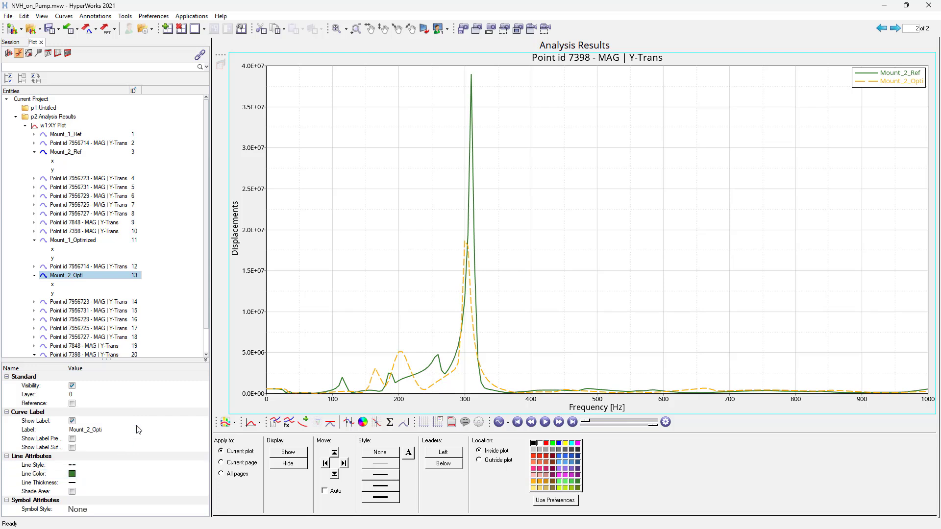
Hide both Mount_2 curves and display Mount_1_Ref together with Mount_1_Optimized in the plot.
left_click(49, 283)
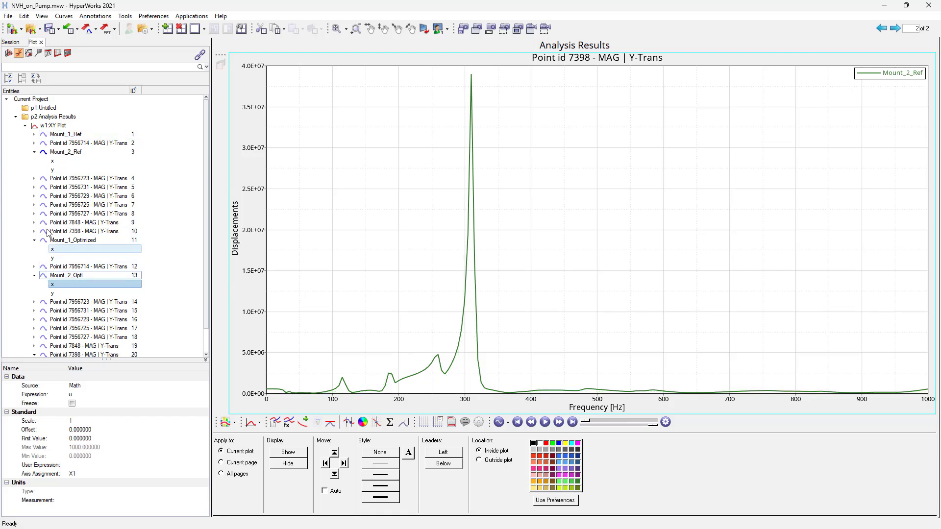
left_click(36, 153)
left_click(41, 135)
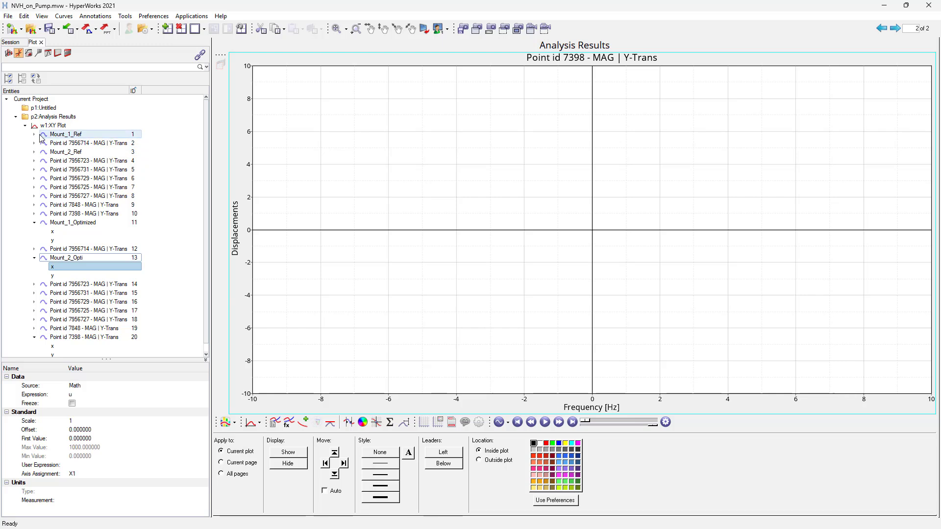
left_click(44, 135)
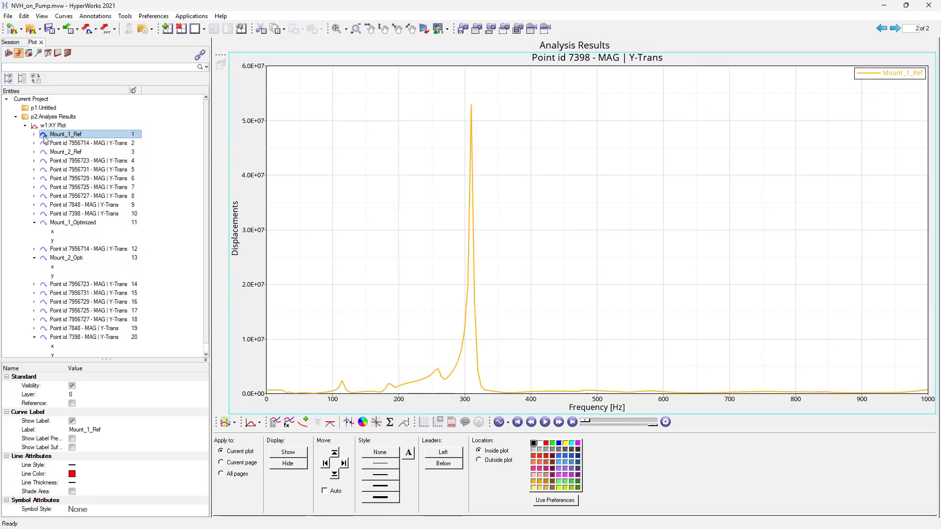
left_click(34, 257)
left_click(44, 224)
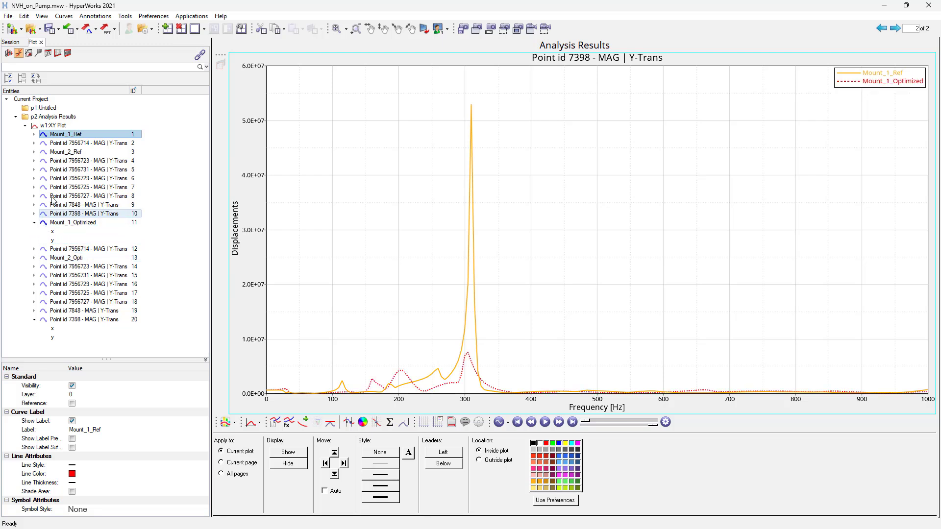
left_click(78, 144)
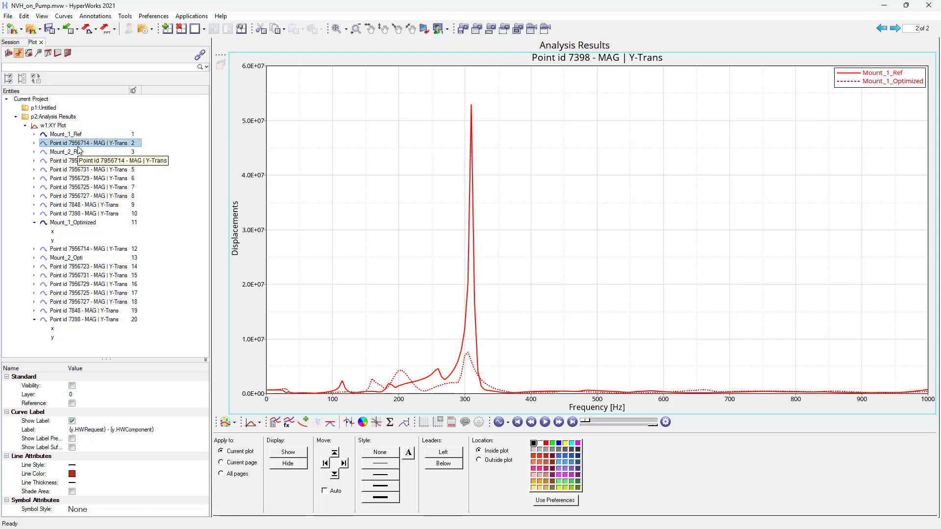
left_click(44, 144)
left_click(44, 144)
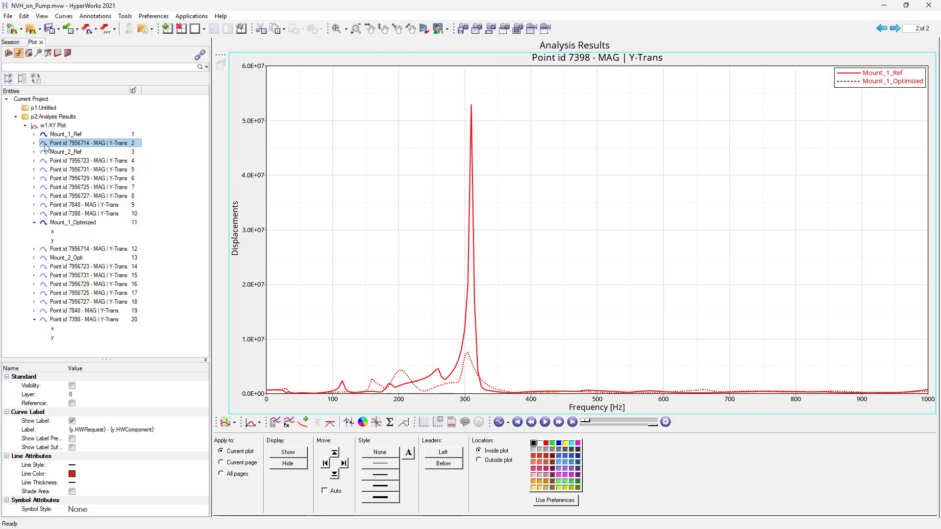
left_click(194, 278)
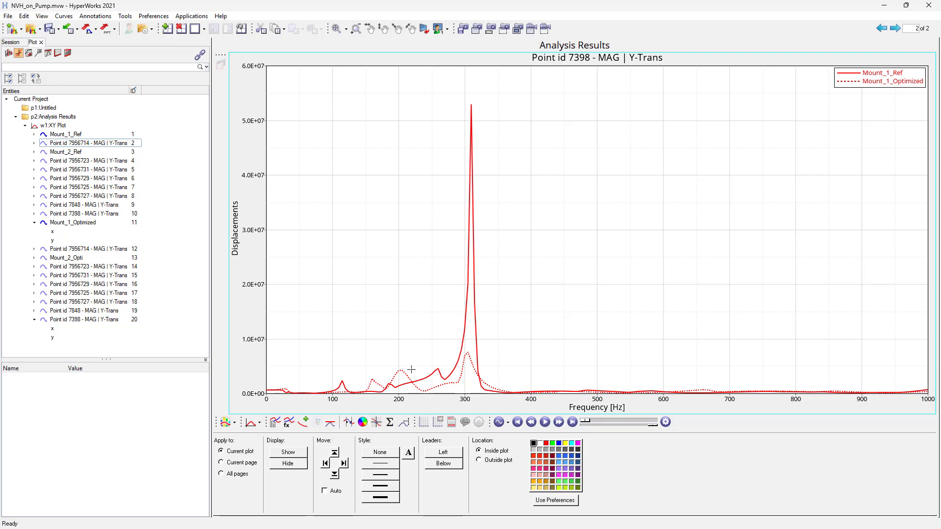
Switch to ANSA and rotate the pump and motor assembly to examine the mounting plates from the side.
key("super")
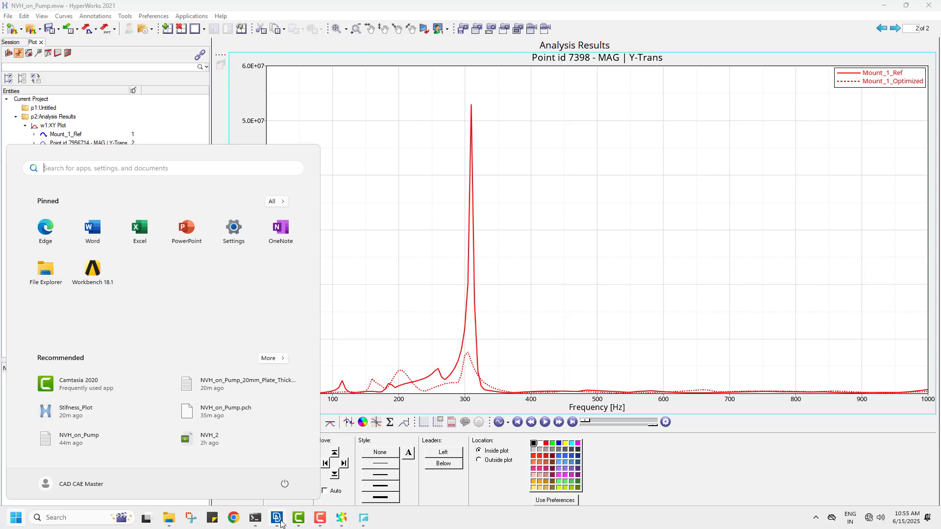
left_click(319, 518)
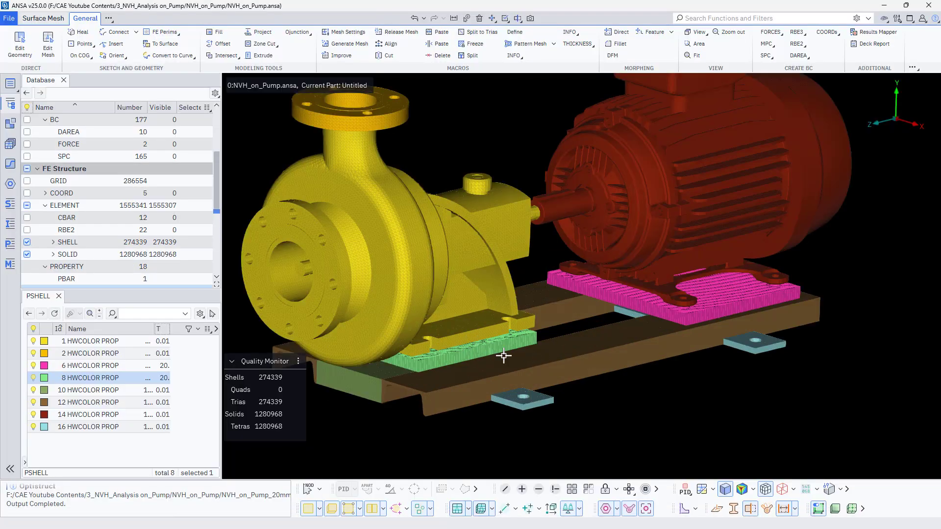
left_click_drag(504, 356, 464, 349, "ctrl")
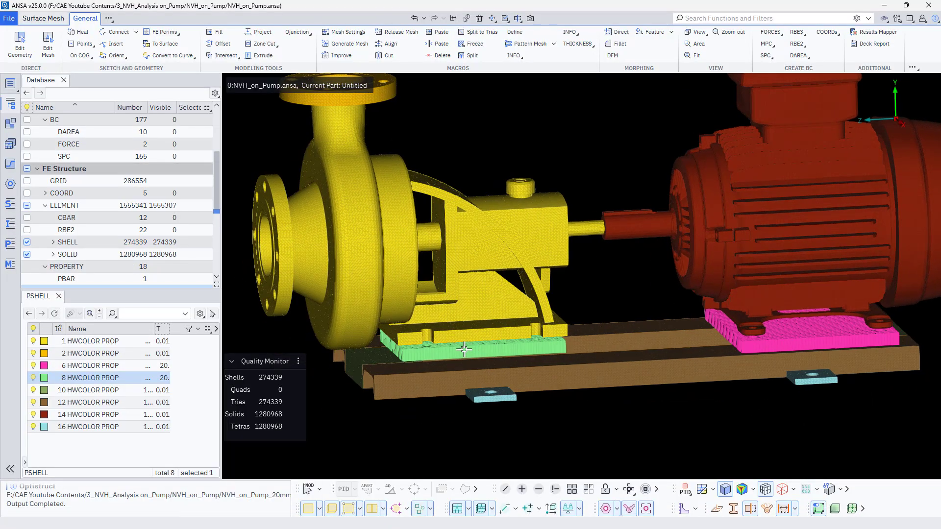
Isolate the two mounting plates by showing only PSHELL properties 6 and 8.
left_click(109, 379)
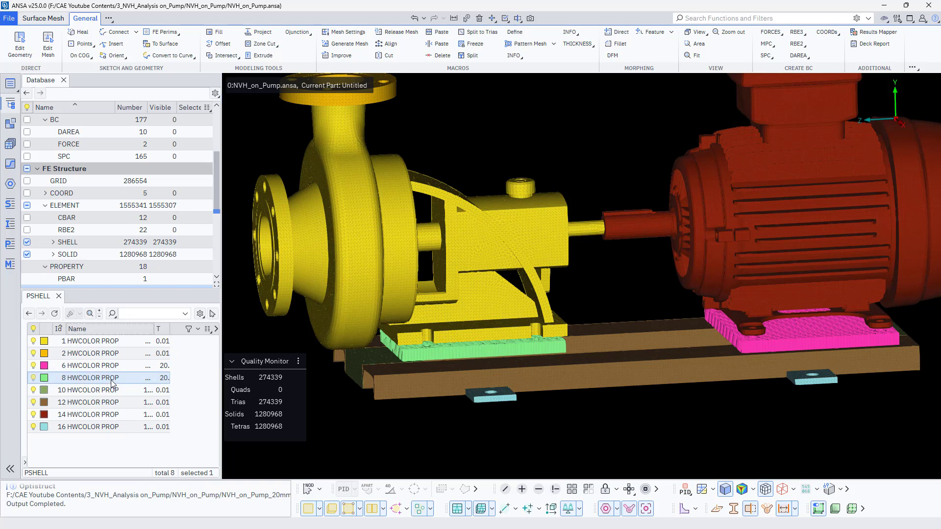
left_click(212, 313)
left_click(91, 390, "ctrl")
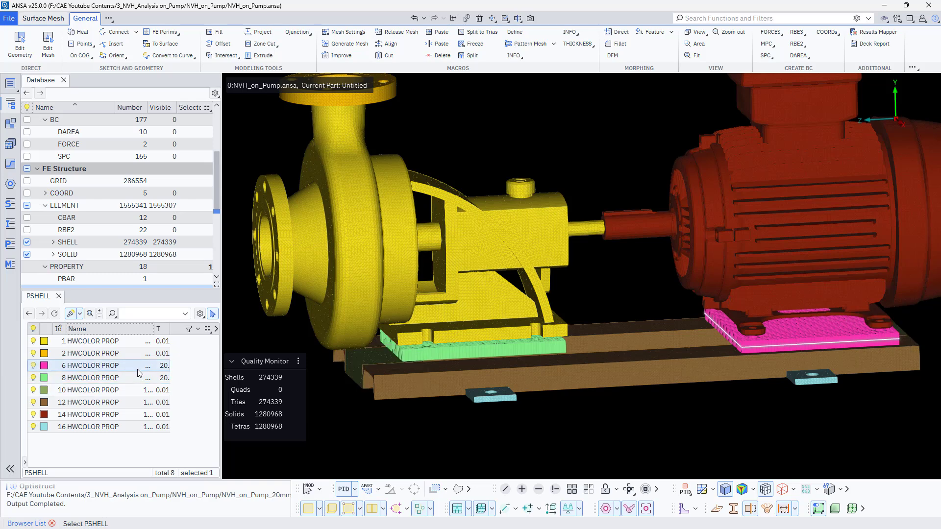
left_click(93, 365)
left_click(118, 379, "ctrl")
right_click(118, 378)
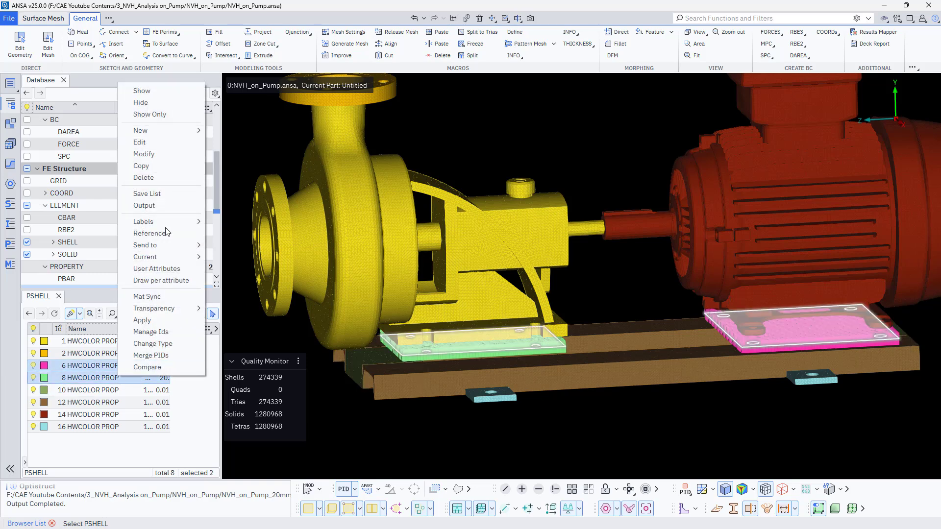
left_click(161, 120)
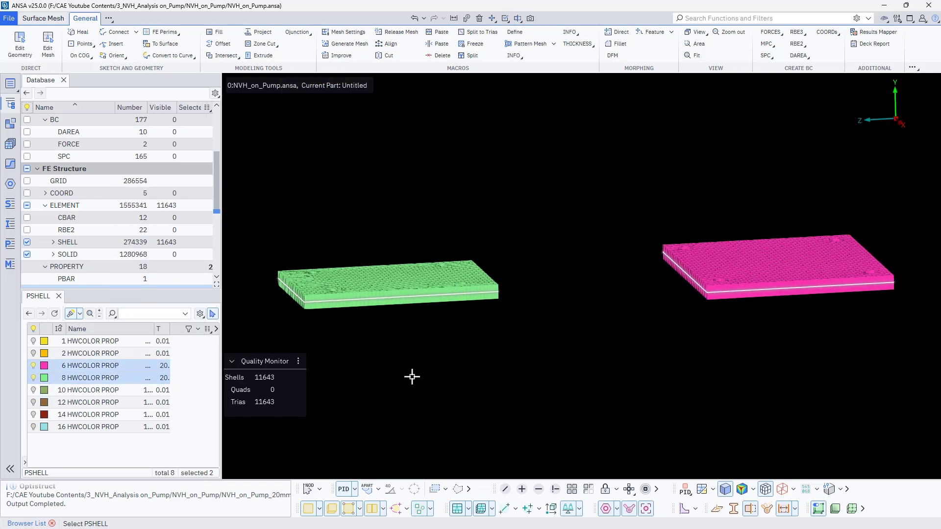
Generate a deck report with mass information for the green and magenta mounting plates, then close it.
middle_click_drag(423, 367, 456, 380, "ctrl")
left_click_drag(456, 380, 481, 375, "ctrl")
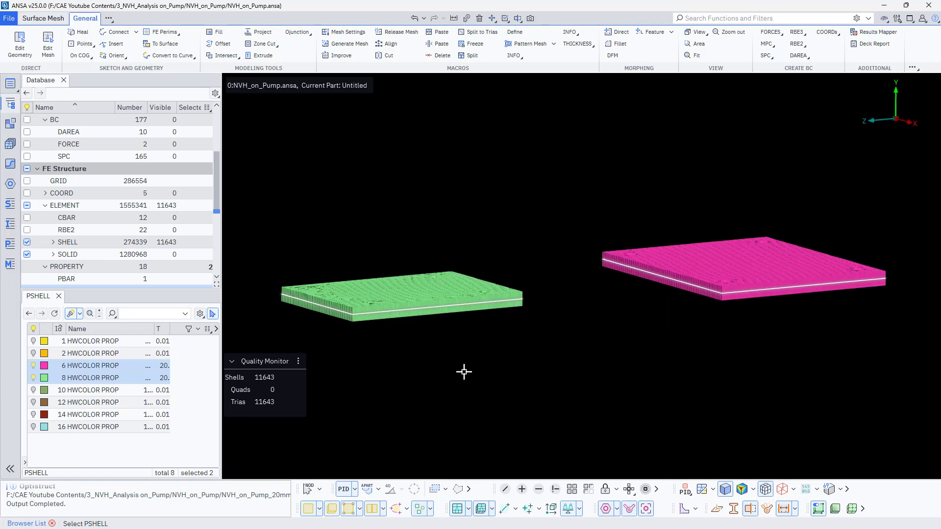
left_click(873, 44)
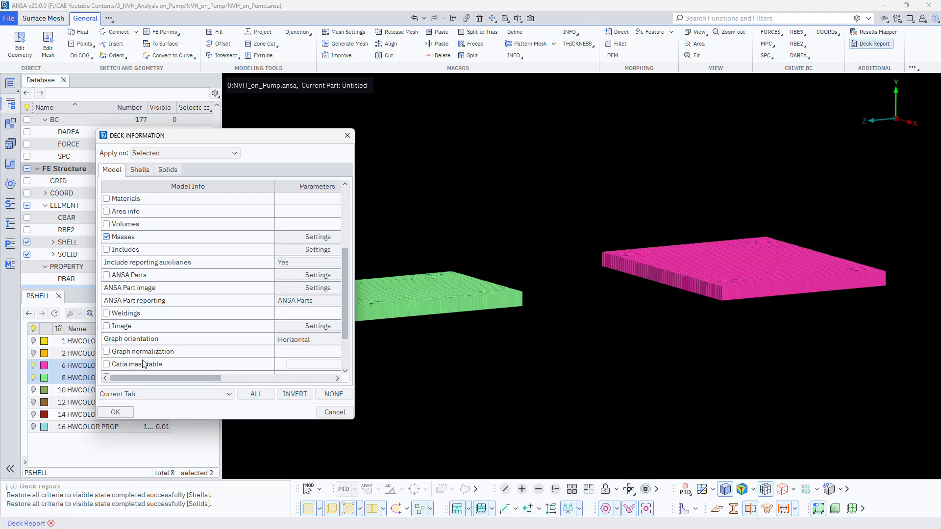
left_click(115, 412)
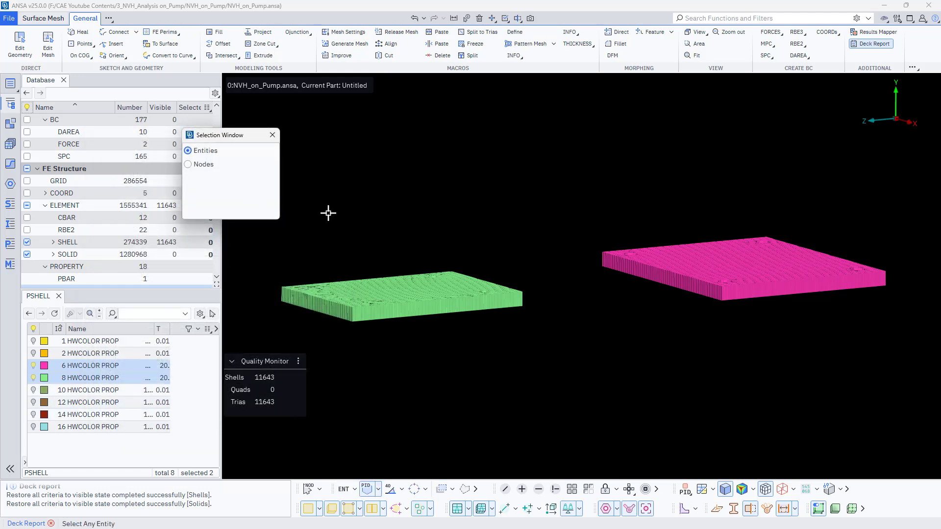
left_click(387, 297)
left_click(718, 278)
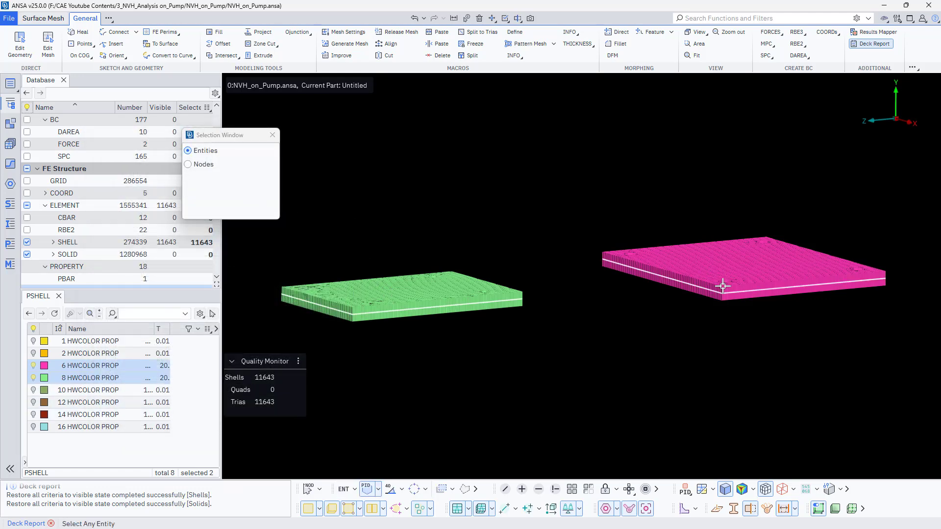
middle_click(664, 315)
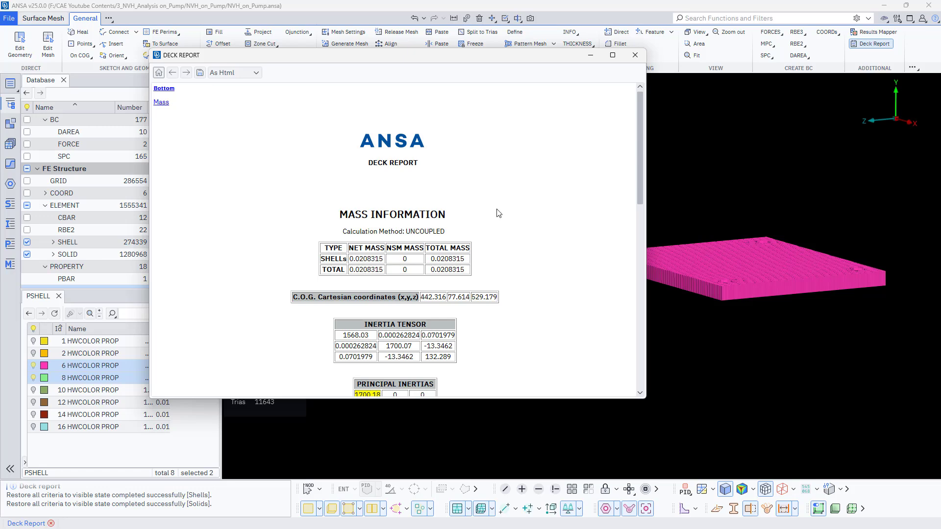
left_click(635, 55)
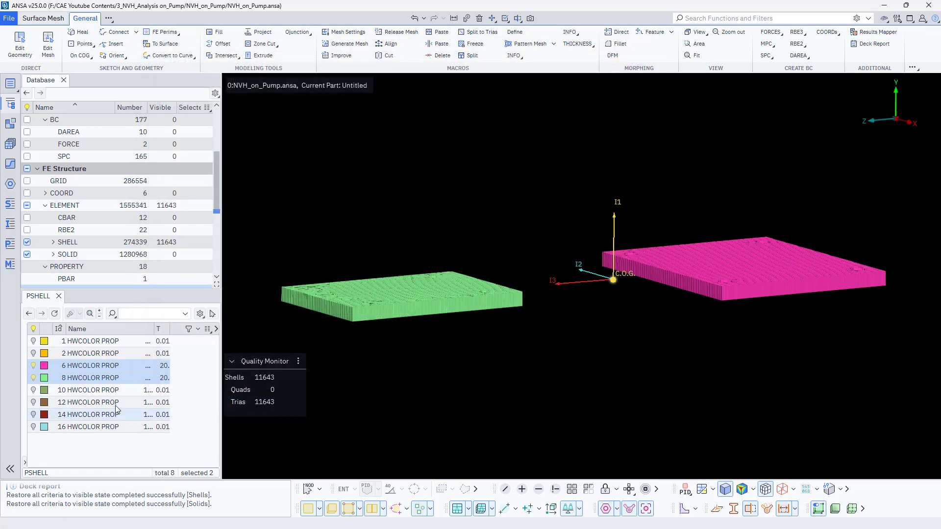
Set the thickness of PSHELL properties 8 and 6 to 30.
left_click(166, 379)
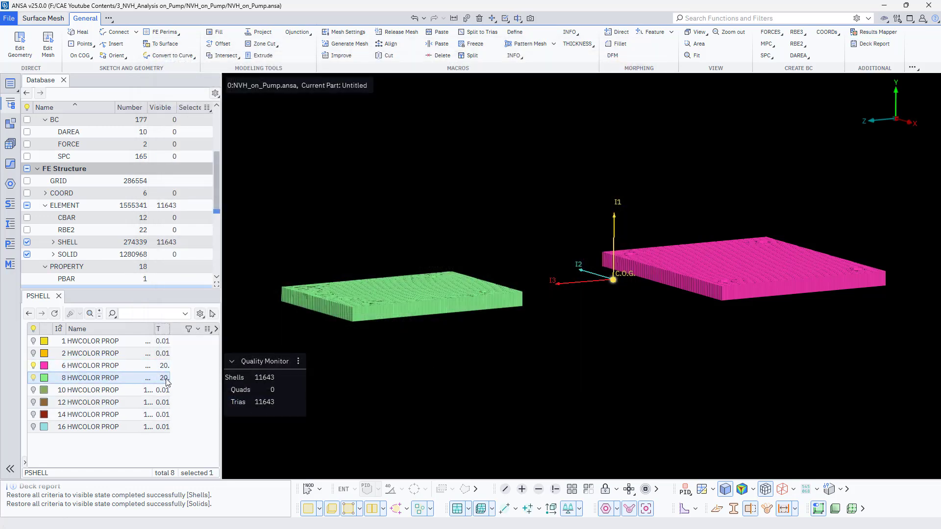
double_click(164, 378)
type("30")
key("Return")
left_click(165, 368)
double_click(165, 367)
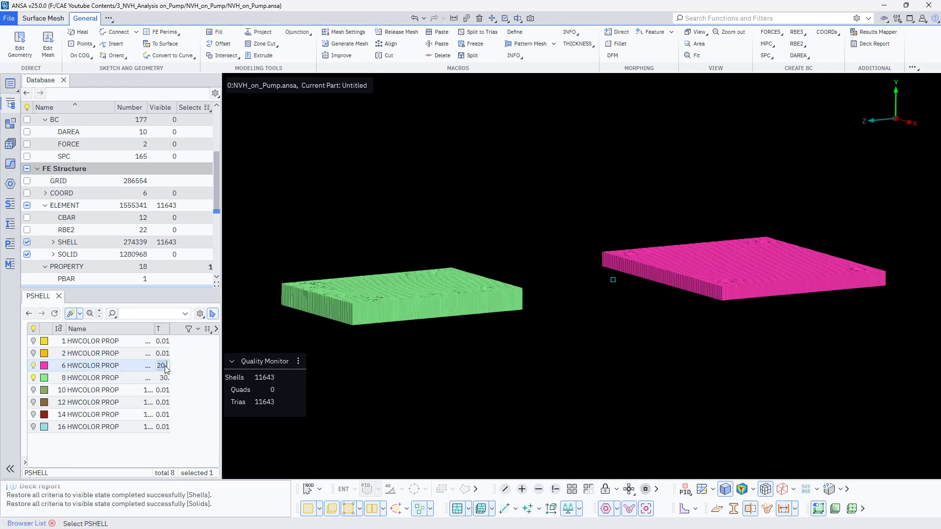
type("30")
key("Return")
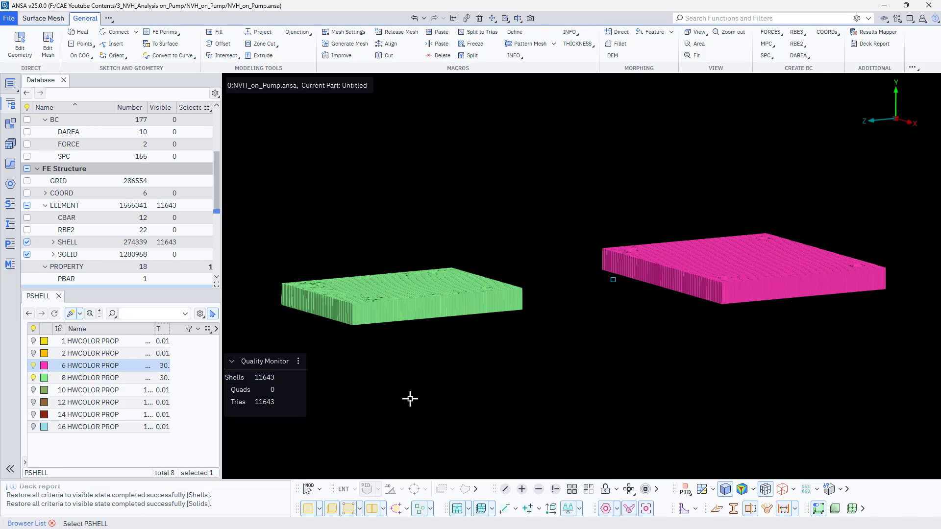
Generate a new mass deck report for both 30 mm mounting plates.
left_click(608, 76)
left_click(869, 44)
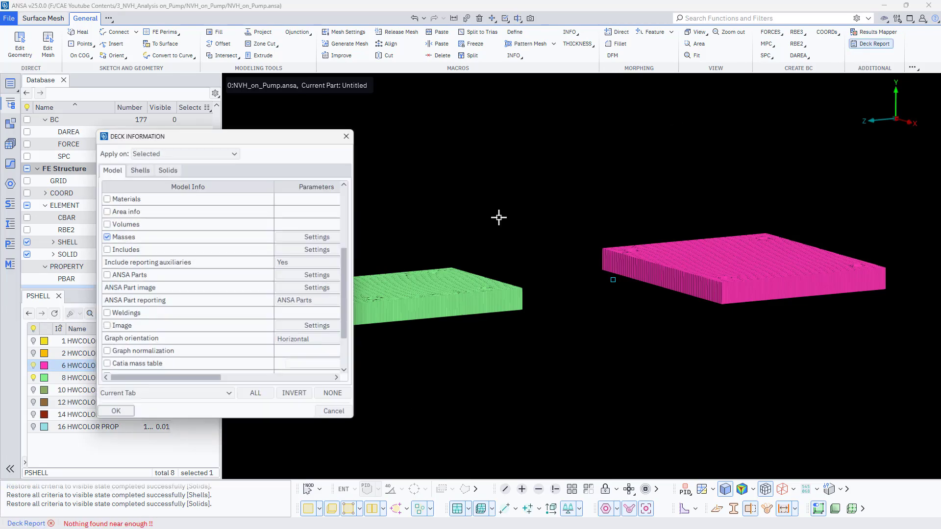
left_click(117, 413)
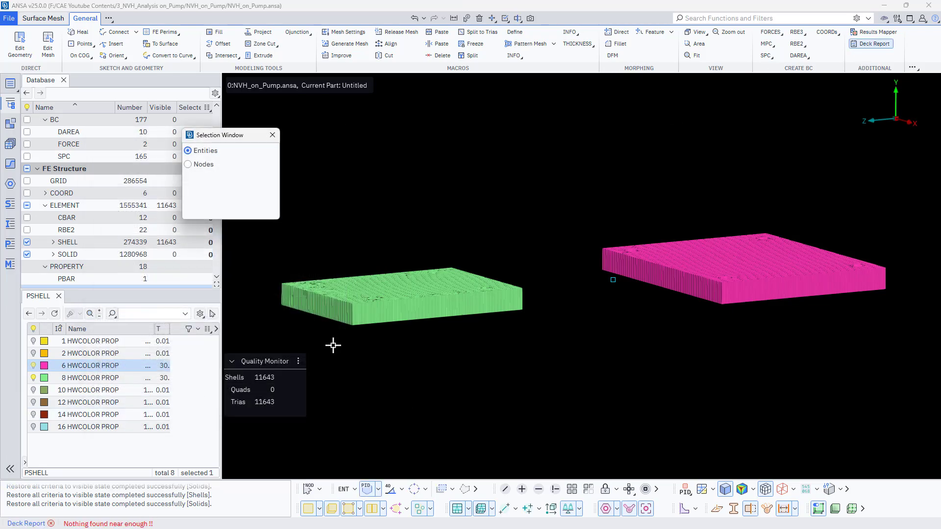
left_click(395, 305)
left_click(790, 279)
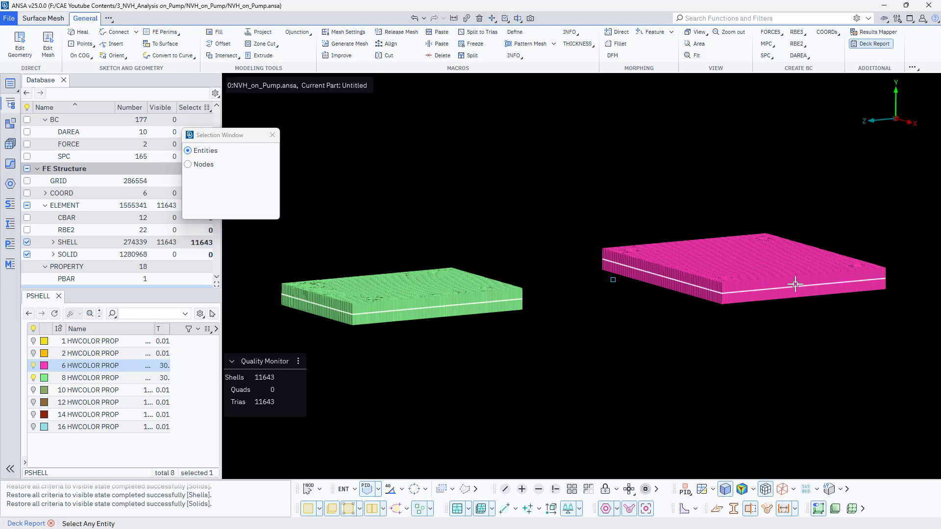
middle_click(634, 357)
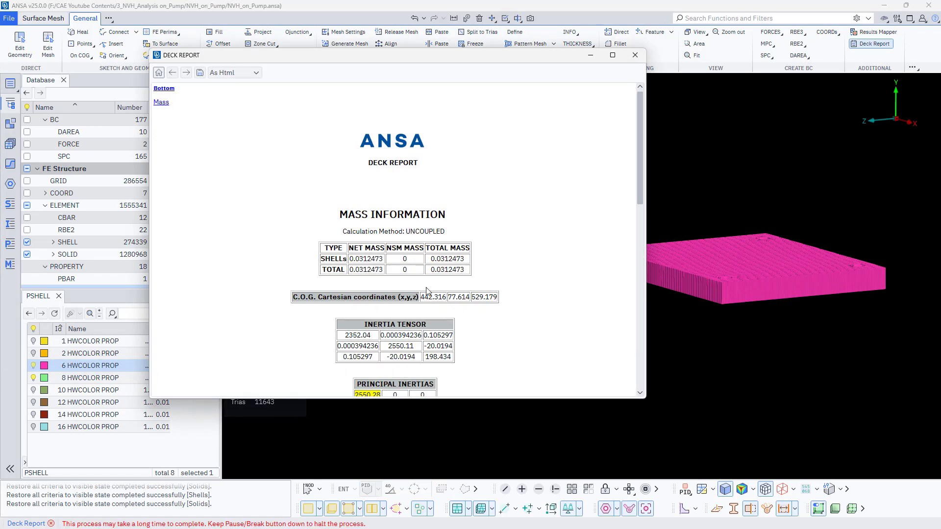